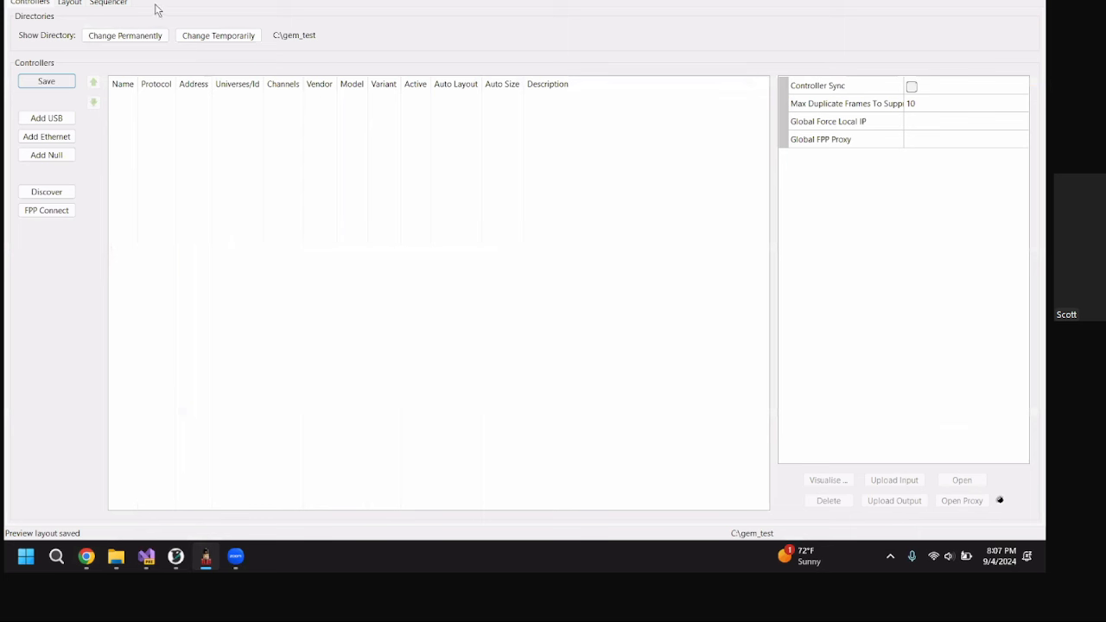
- Add a new Ethernet controller to the empty controller list and select it
click(76, 4)
click(105, 3)
click(29, 3)
click(48, 136)
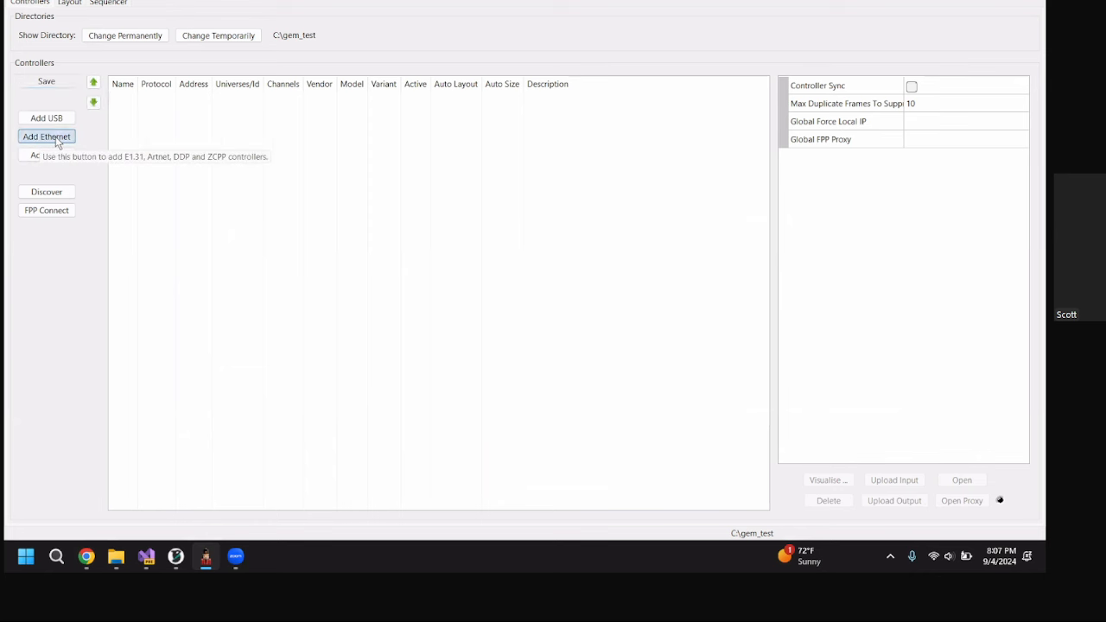
click(177, 98)
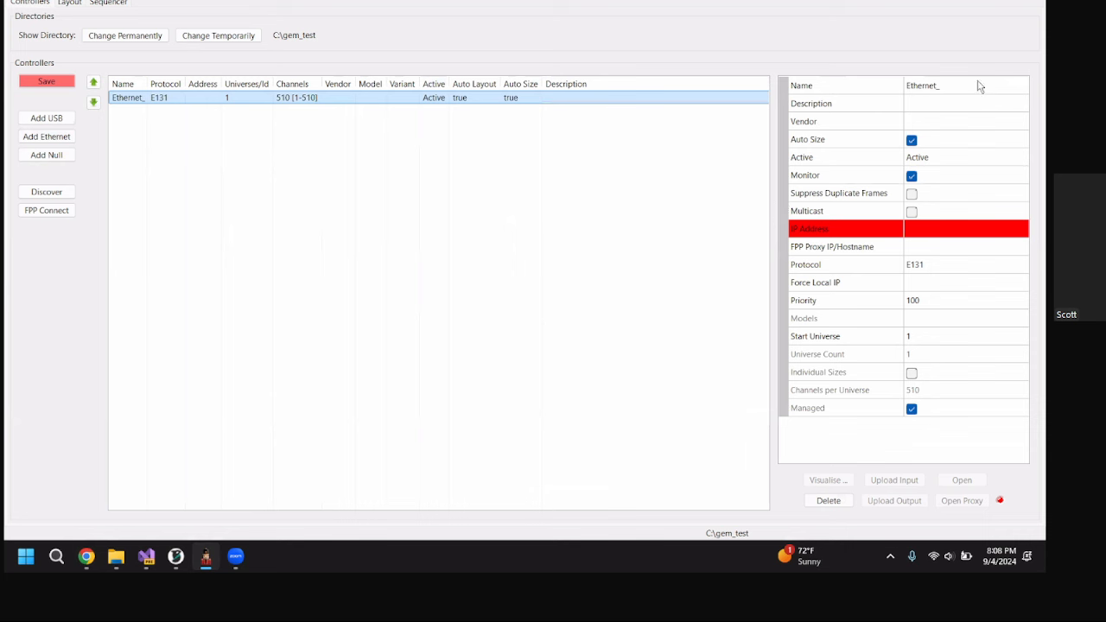
- Rename the new Ethernet controller to HouseLeft
mouse_move(809, 173)
click(970, 90)
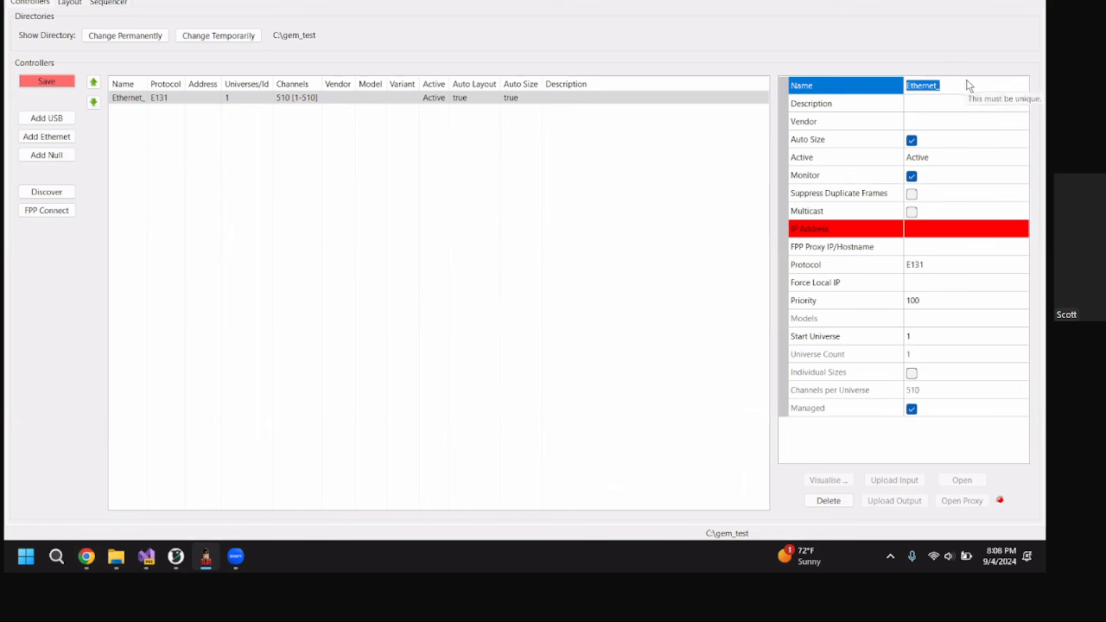
click(969, 85)
double_click(949, 87)
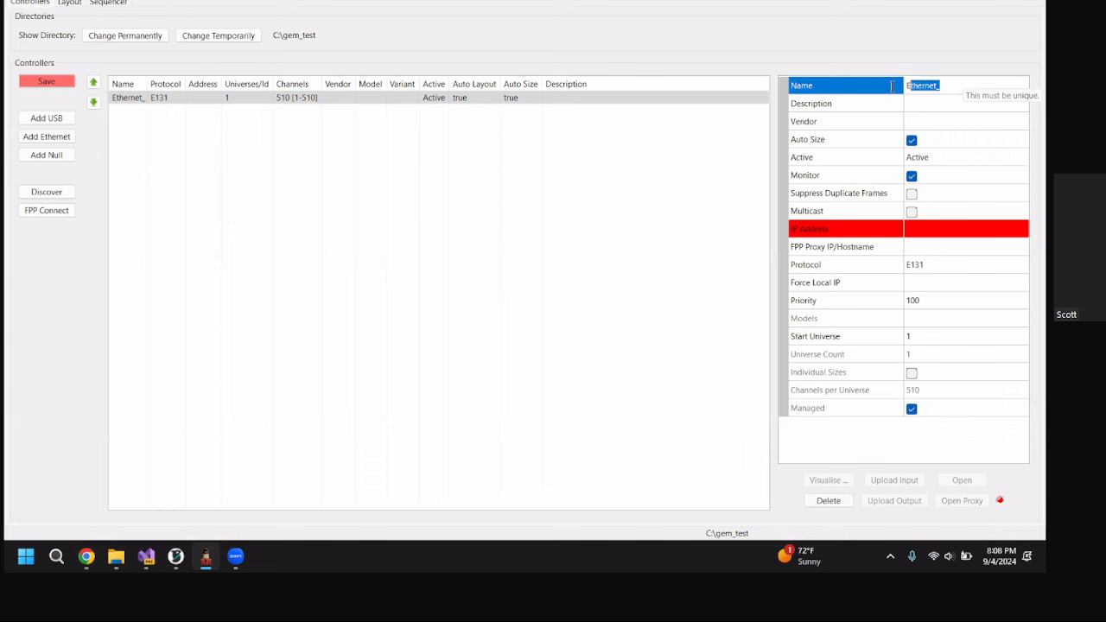
double_click(909, 85)
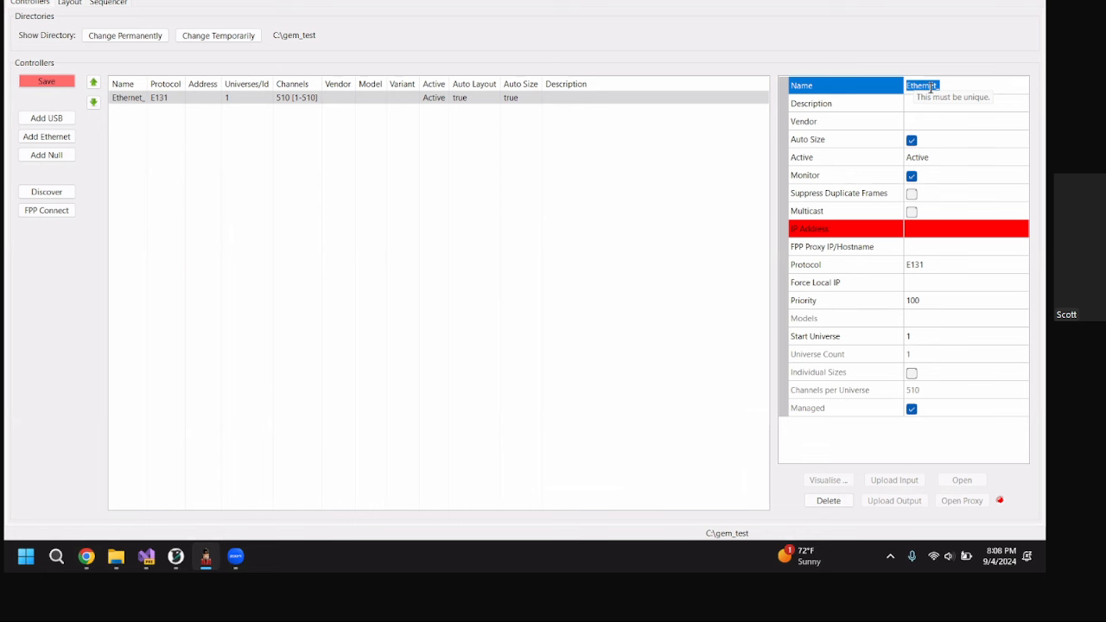
text(HouseLeft)
click(934, 100)
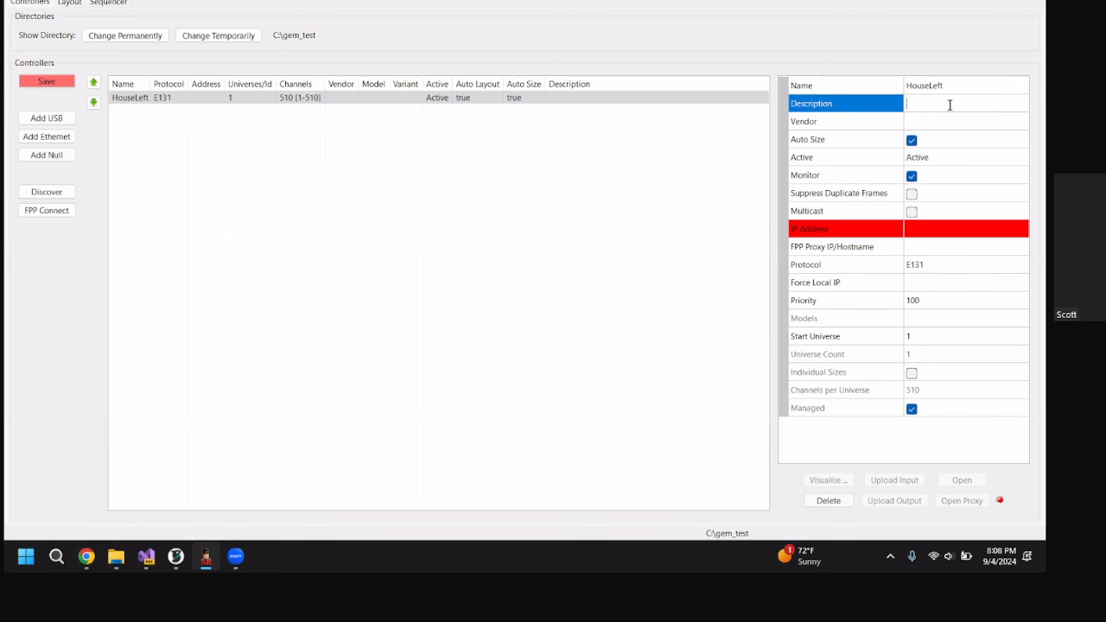
text(f)
- Set the HouseLeft controller's vendor to ScottNation
click(939, 121)
click(979, 125)
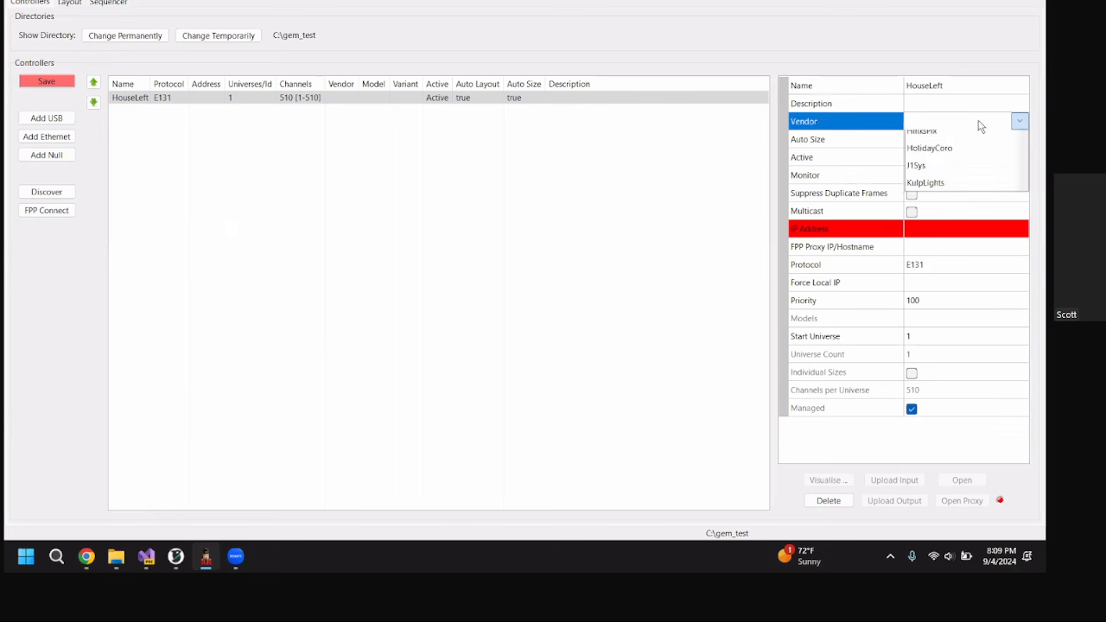
click(979, 125)
click(979, 126)
click(979, 125)
click(979, 125)
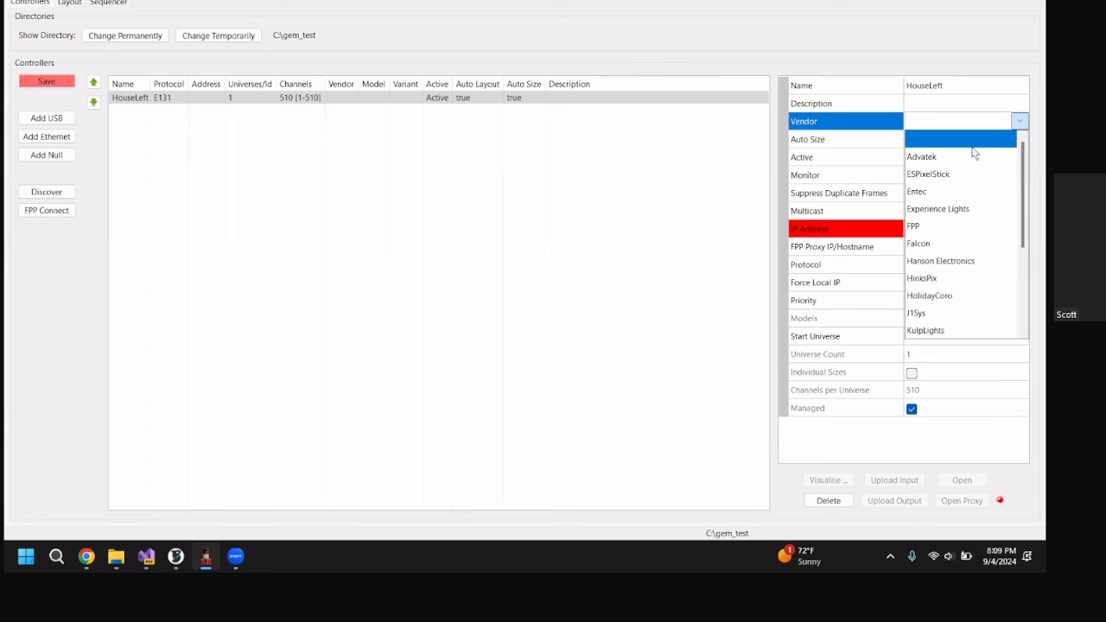
scroll(975, 156, down, 1)
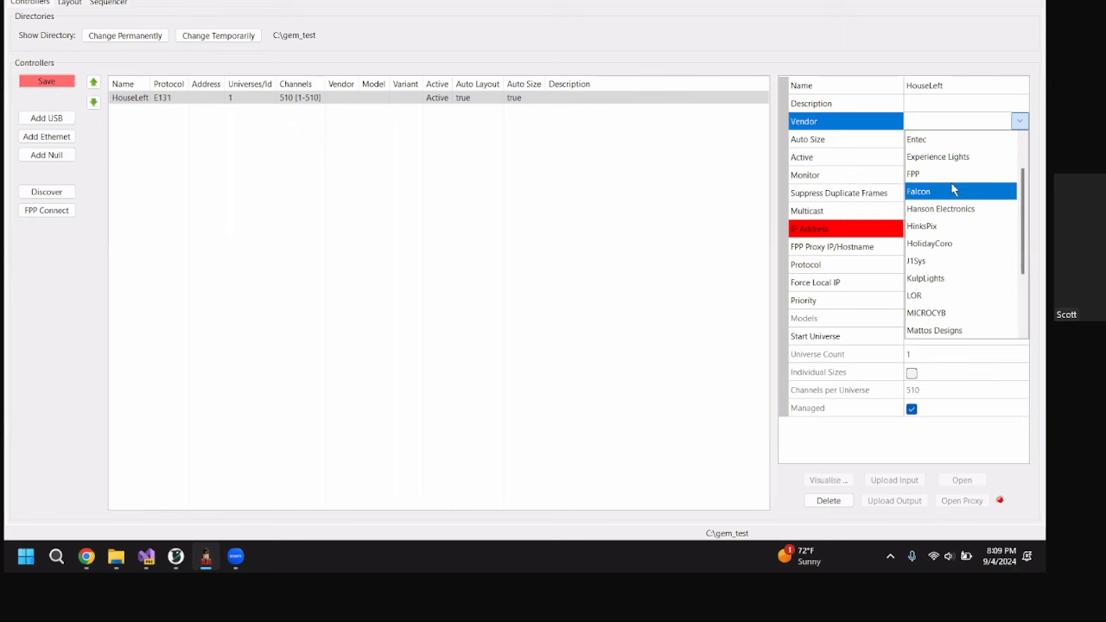
scroll(970, 218, up, 1)
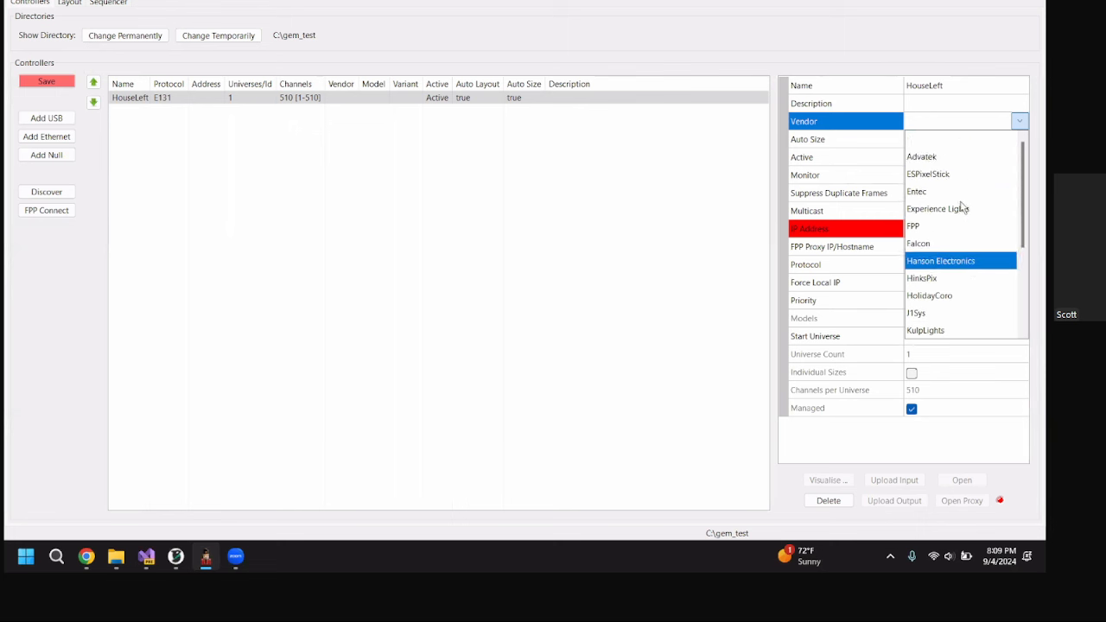
scroll(964, 234, down, 1)
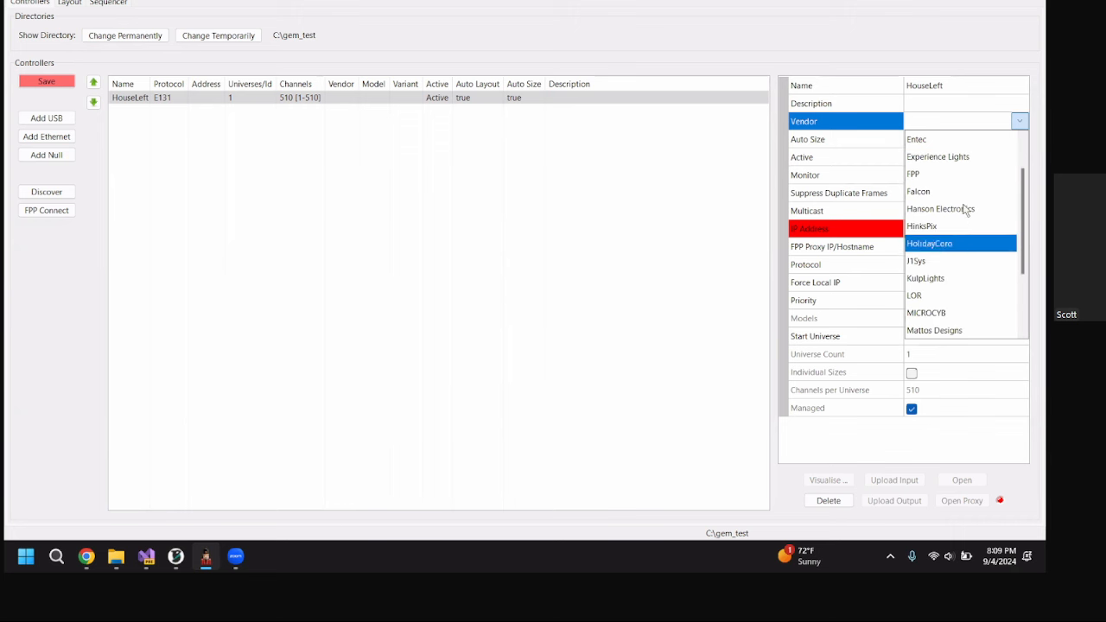
scroll(969, 242, down, 1)
click(931, 331)
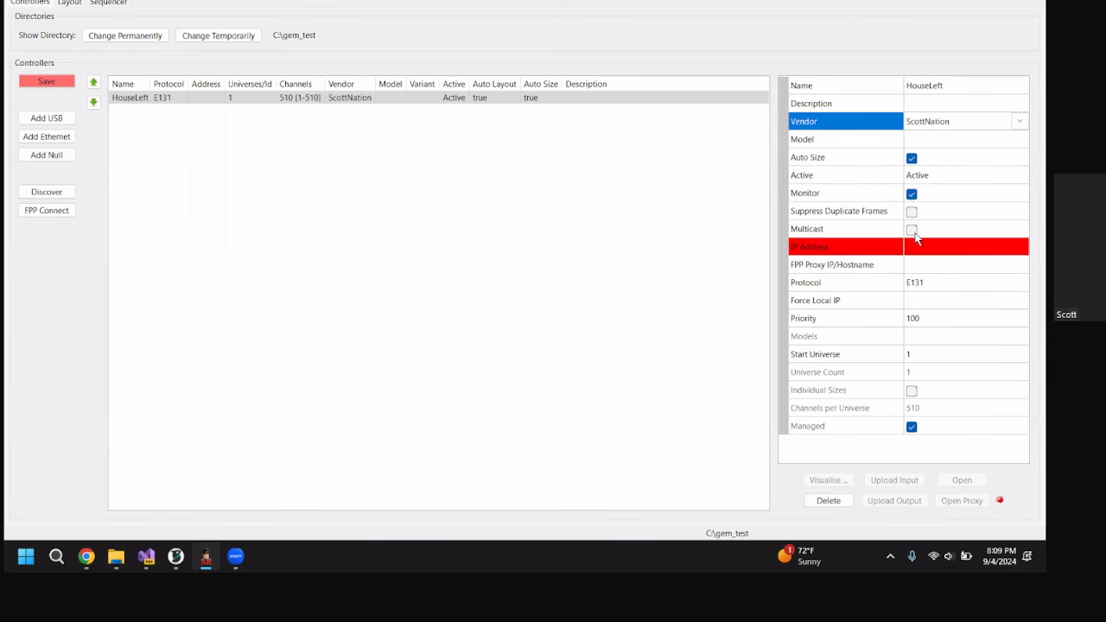
- Set the HouseLeft controller's model to PB16 and its variant to Expansion
click(947, 141)
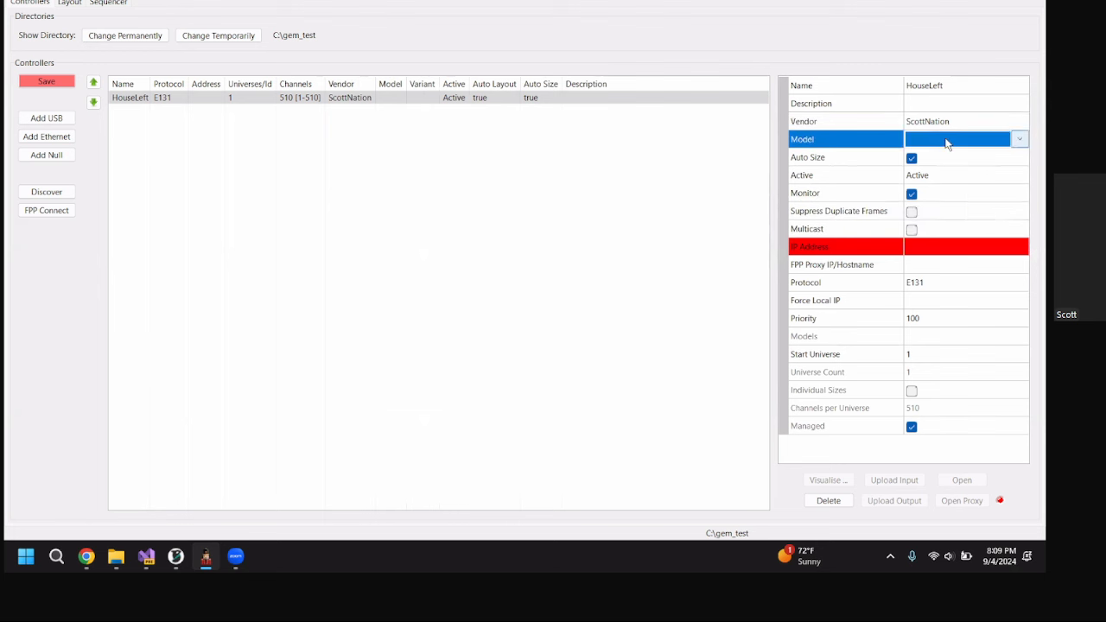
click(947, 141)
click(946, 141)
click(1021, 140)
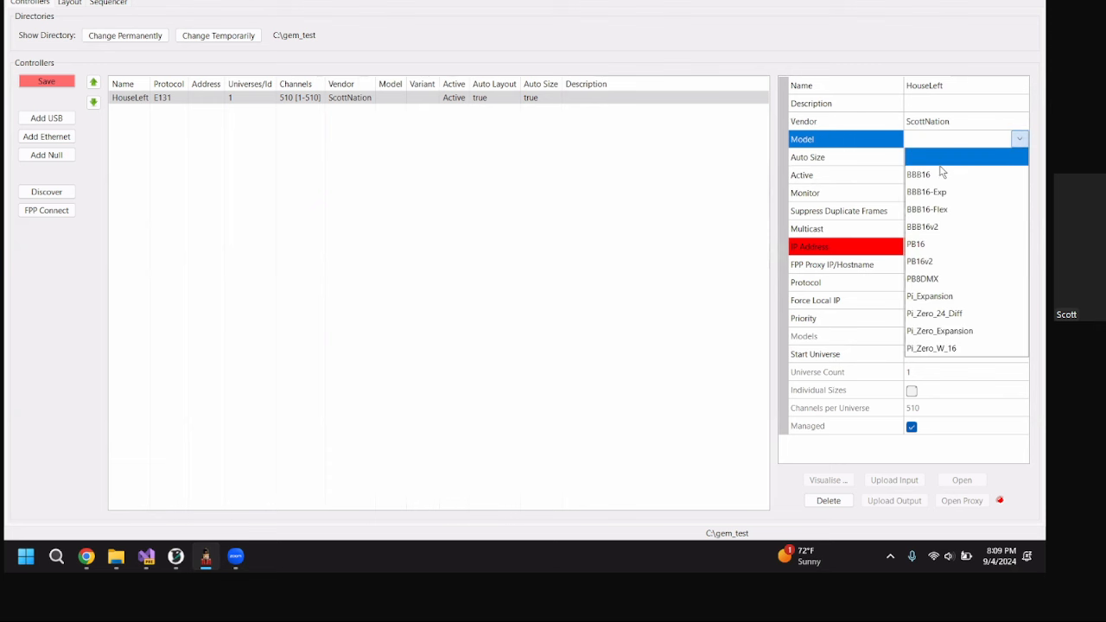
click(977, 246)
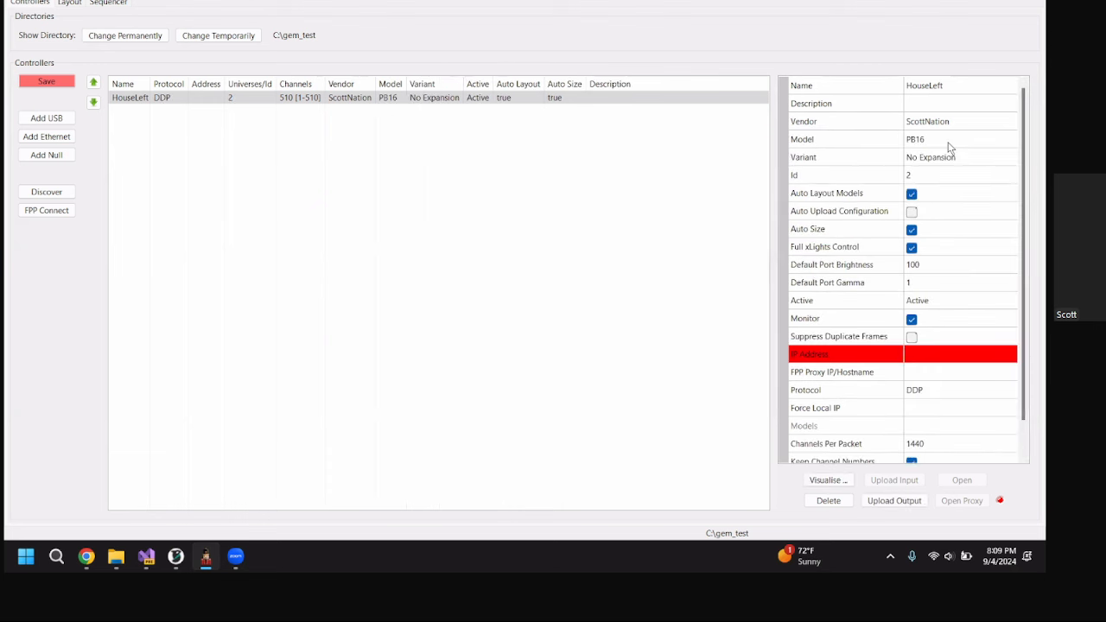
click(979, 158)
click(981, 159)
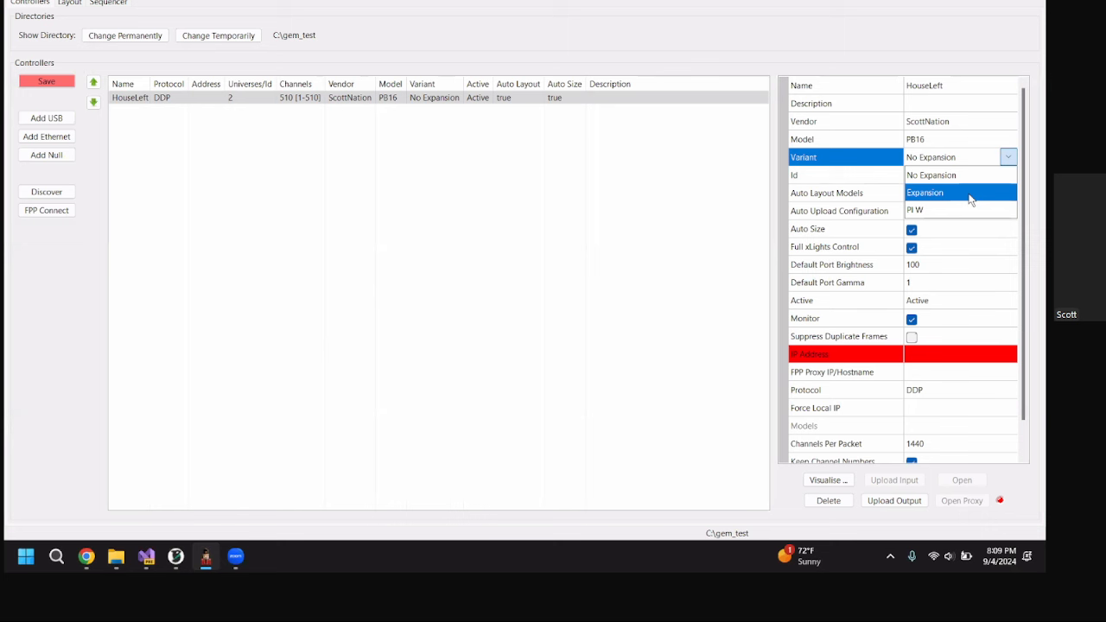
click(971, 199)
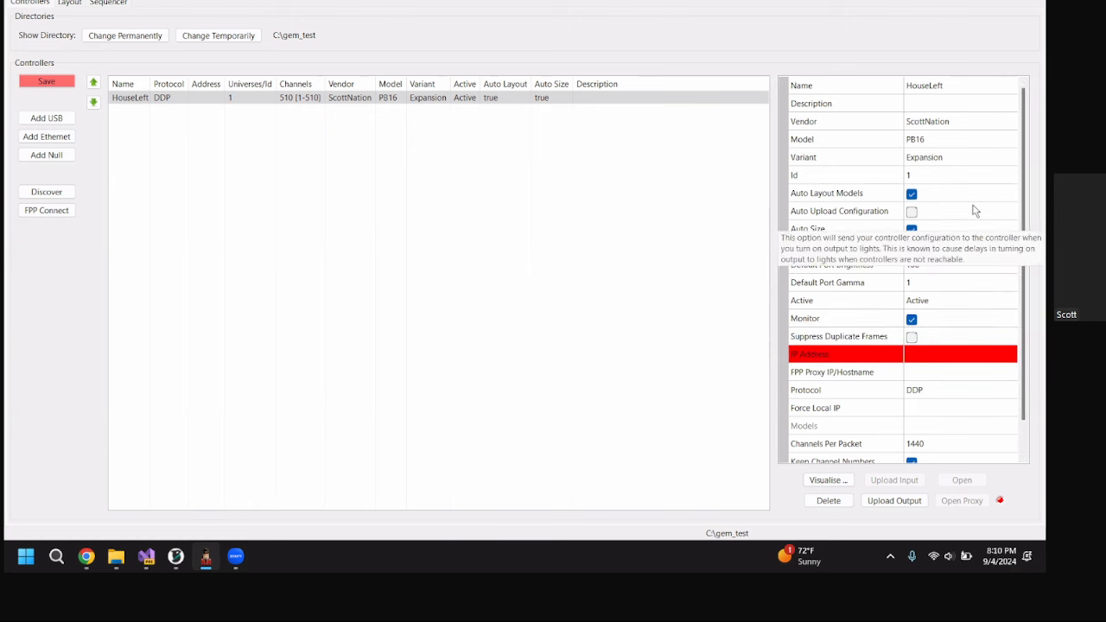
- Set the HouseLeft controller's Active option to xLights Only
click(483, 97)
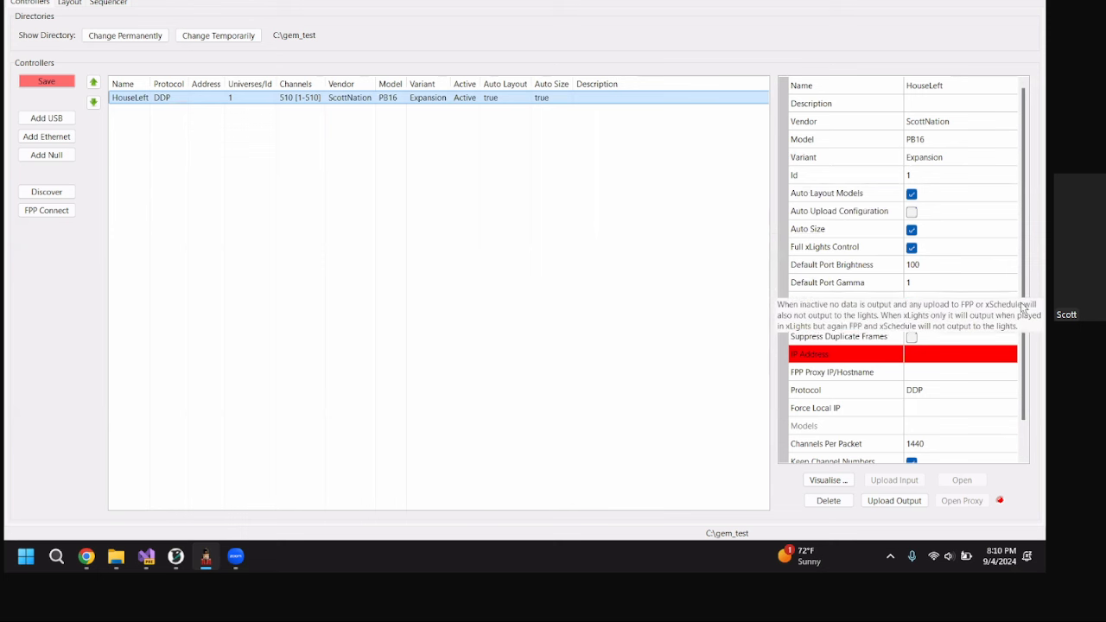
click(994, 300)
click(975, 303)
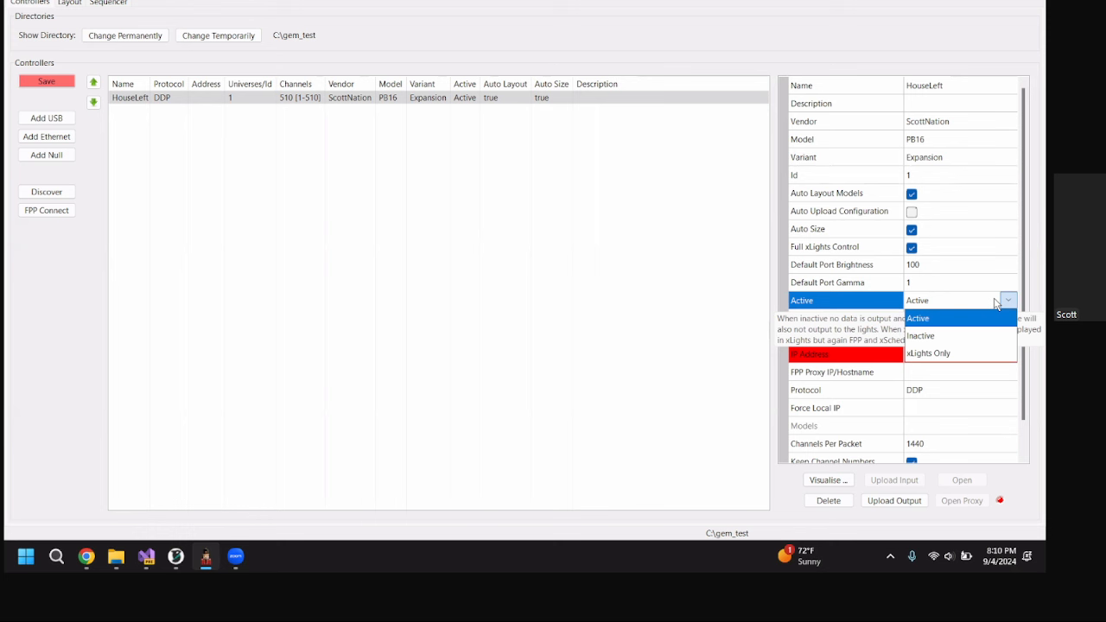
click(997, 301)
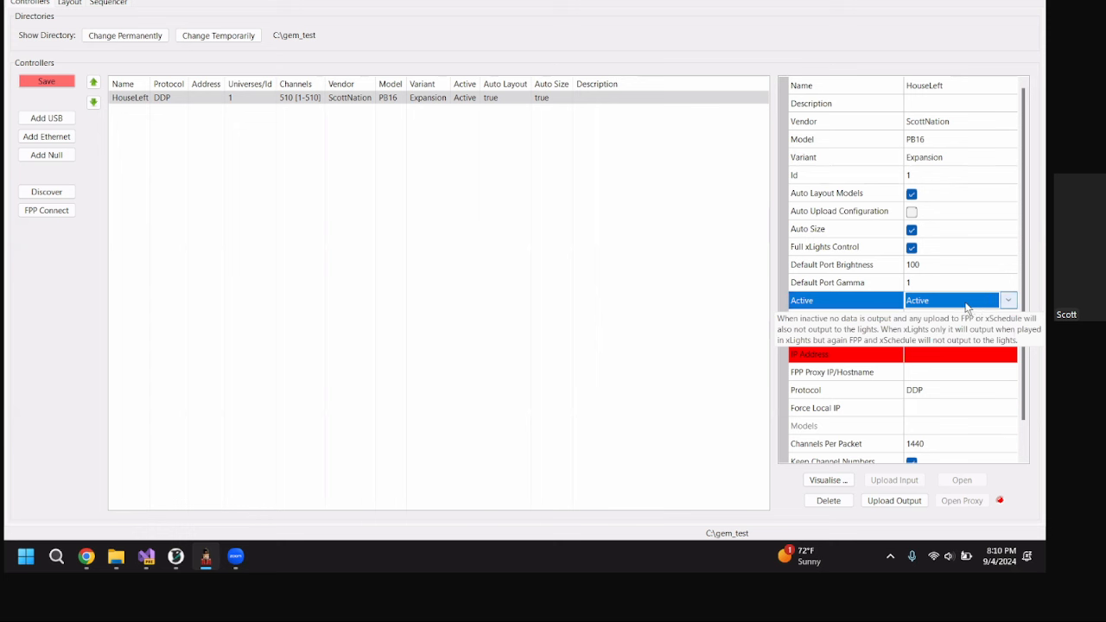
click(961, 304)
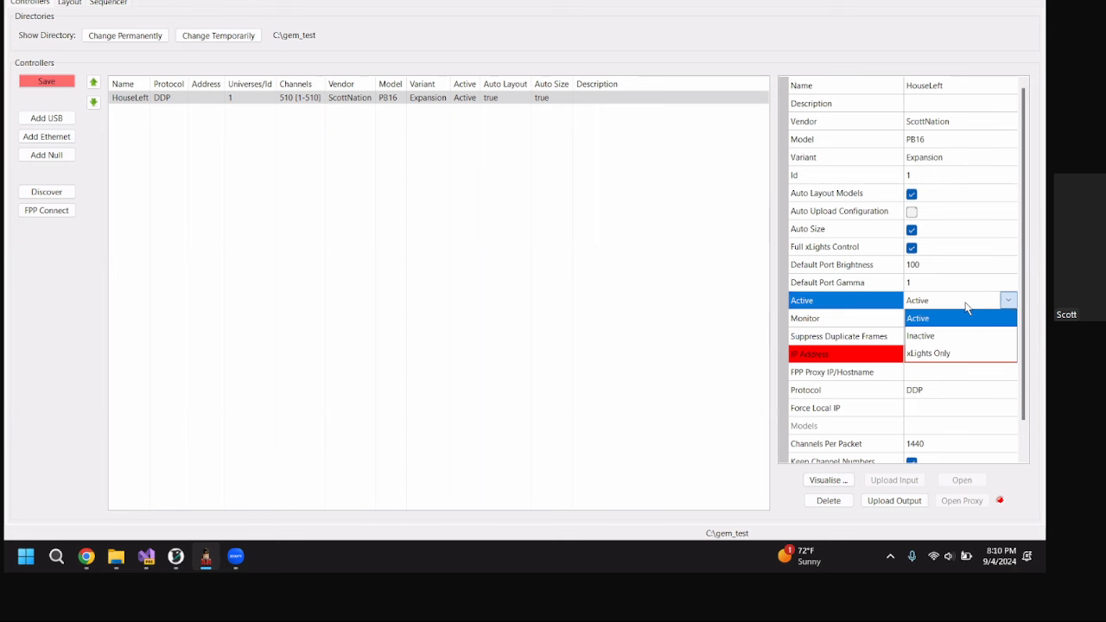
click(971, 357)
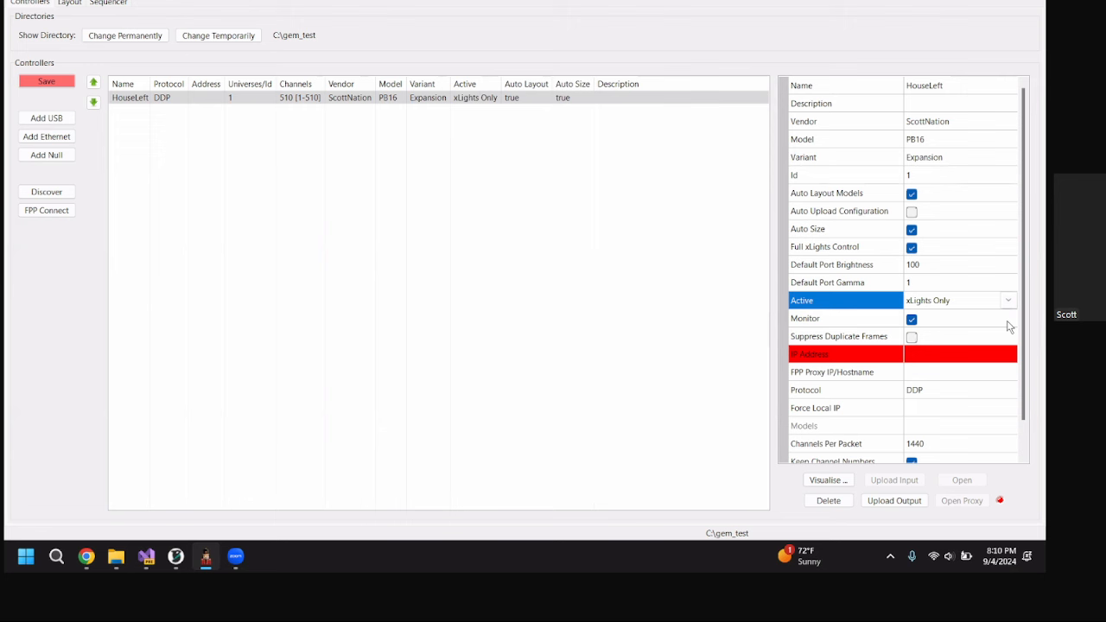
- Start editing the HouseLeft controller's IP address and switch to the FPP MultiSync page in Chrome
click(942, 357)
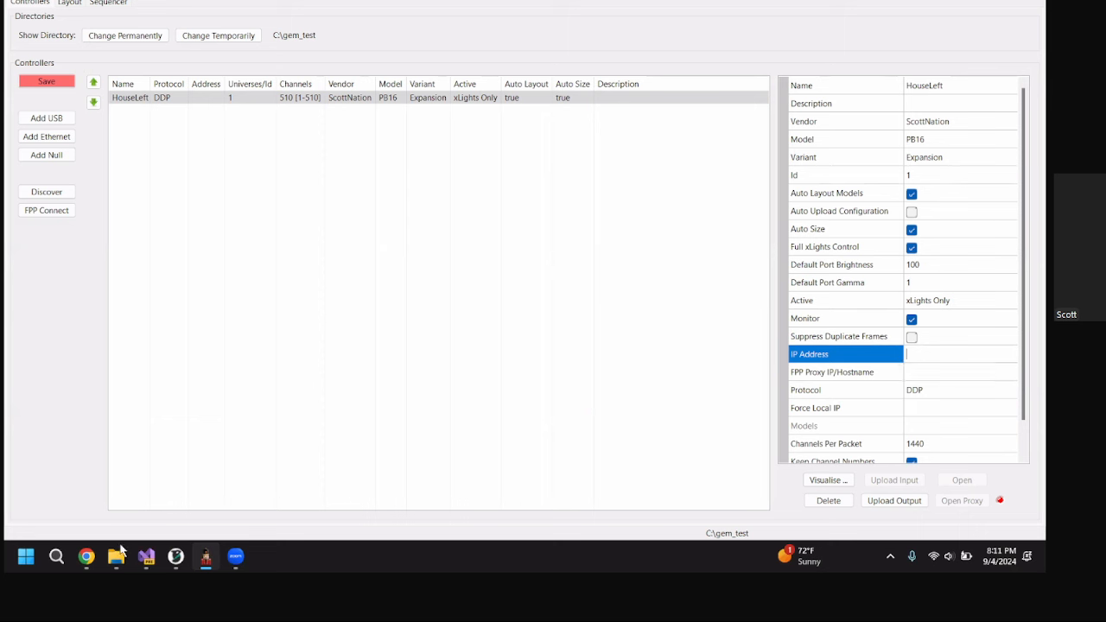
click(86, 556)
click(640, 2)
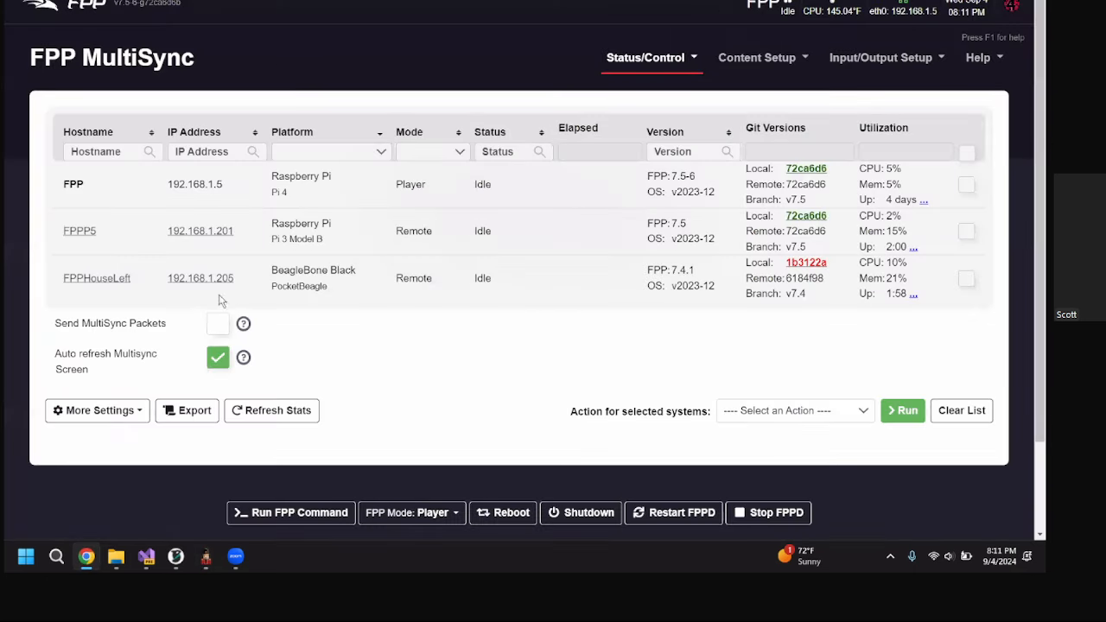
drag(236, 279, 178, 279)
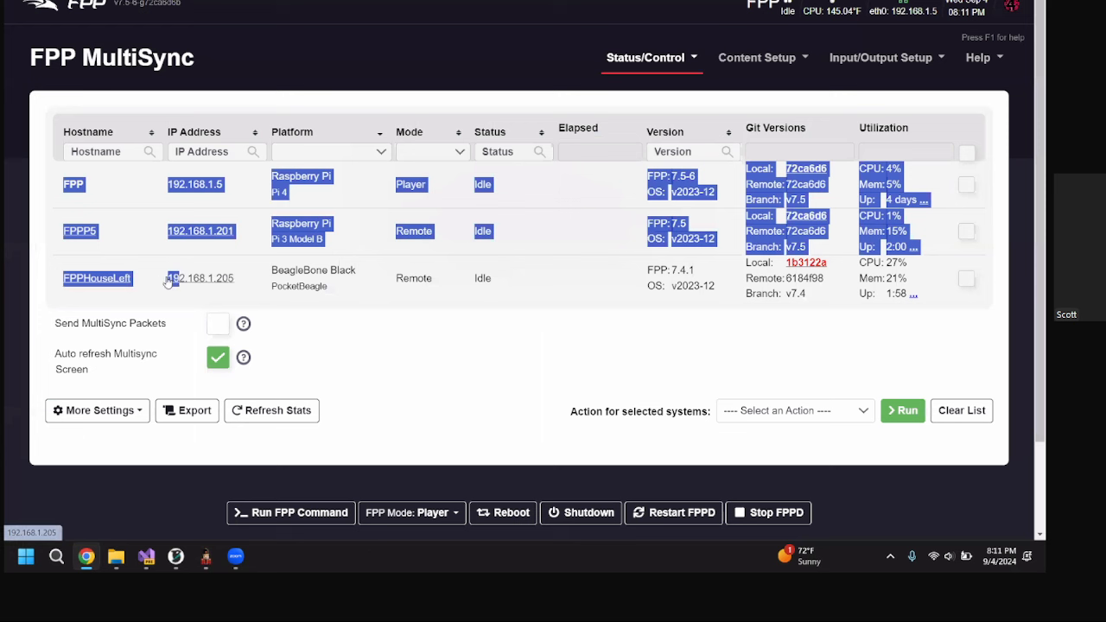
double_click(179, 281)
right_click(180, 283)
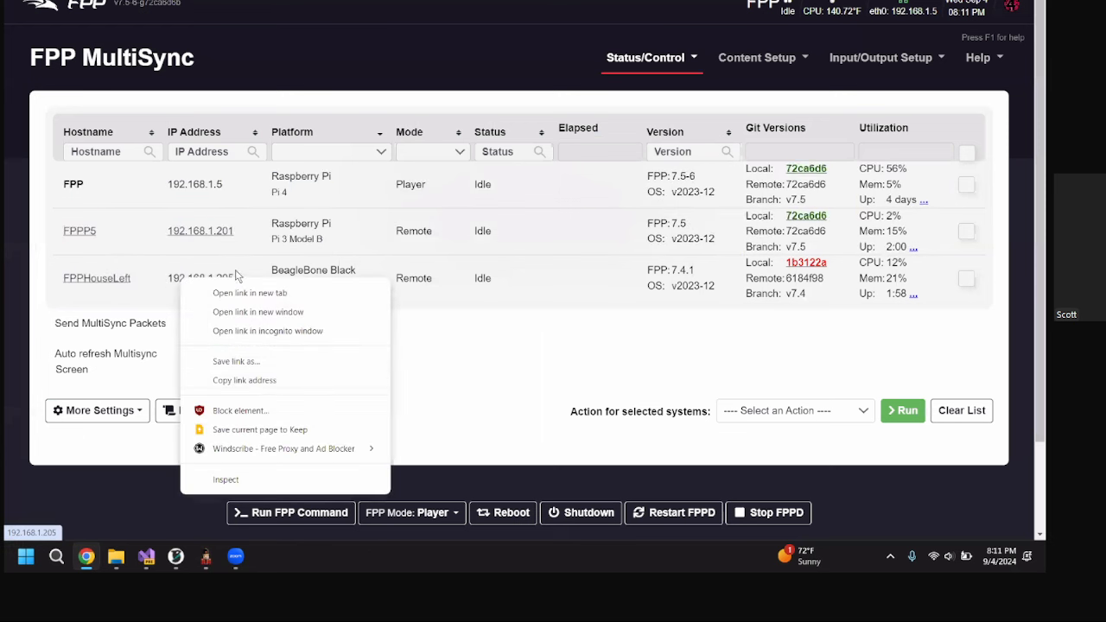
click(449, 365)
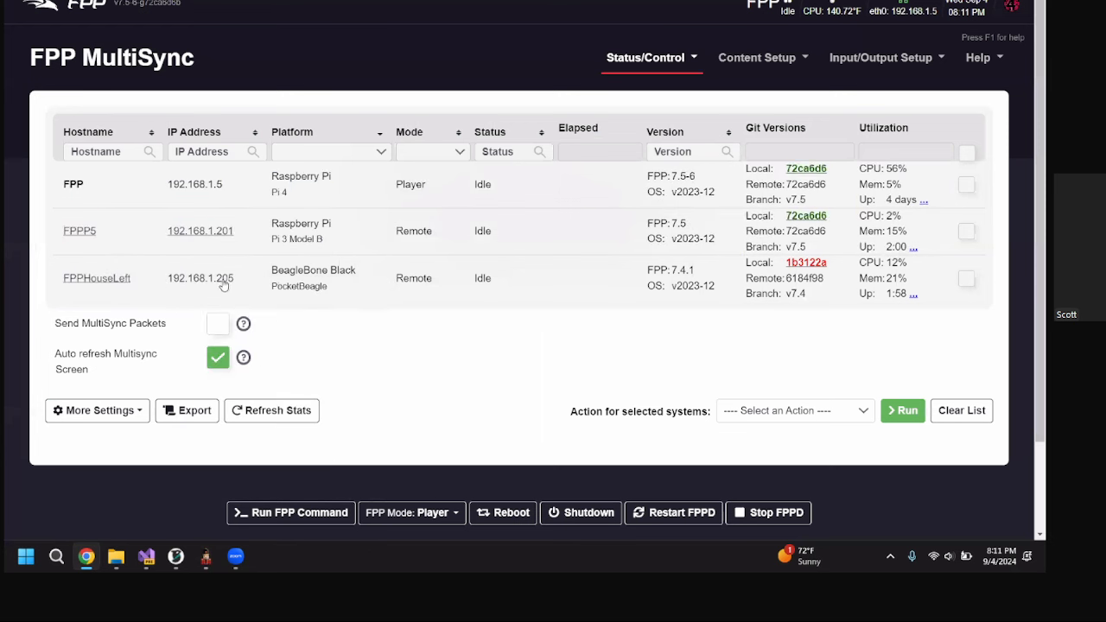
- Open the FPPHouseLeft device's page from the MultiSync list and copy its web address
click(223, 279)
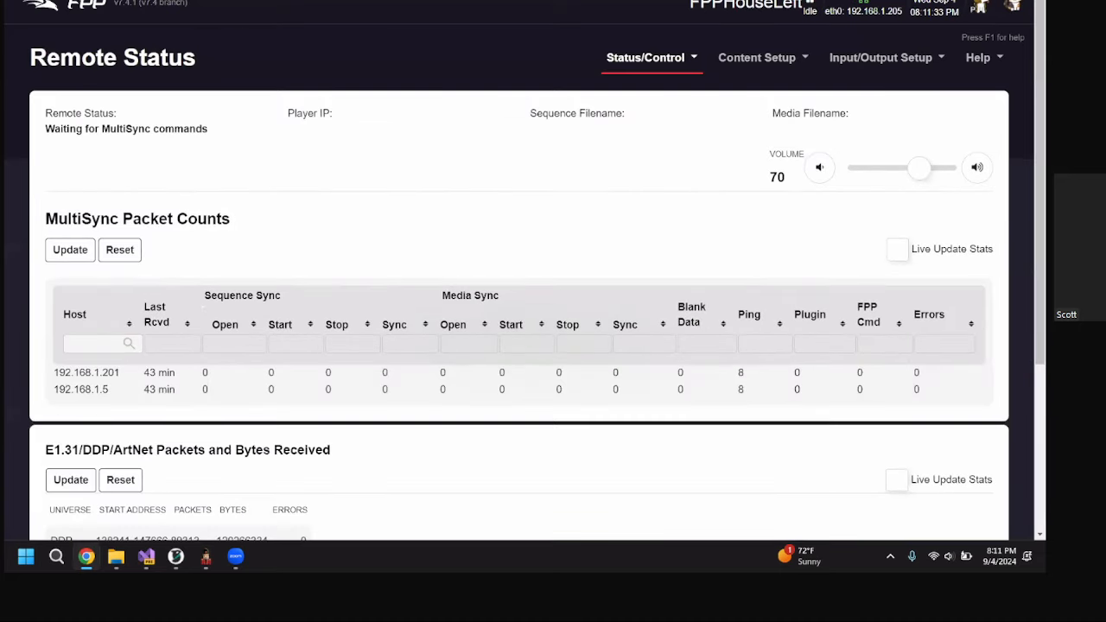
right_click(190, 0)
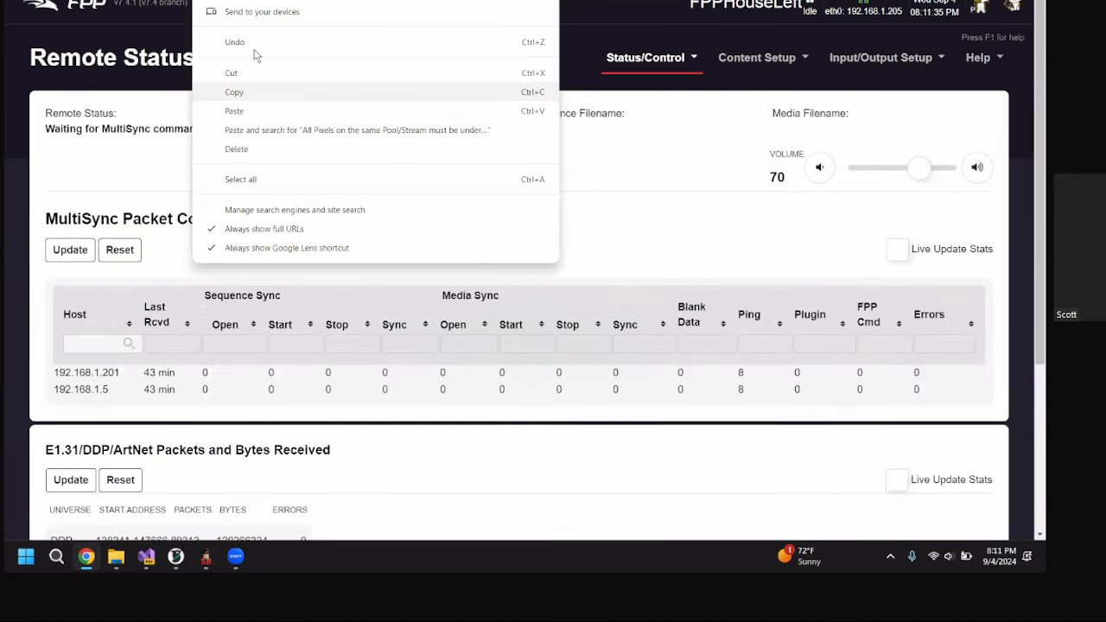
click(256, 92)
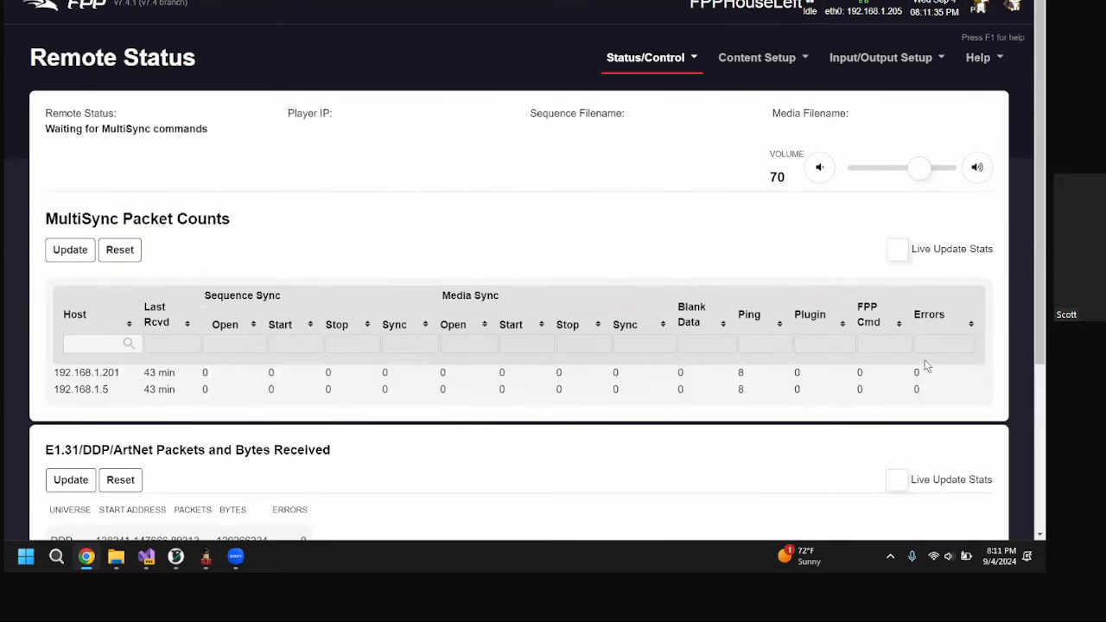
- Switch back to xLights and paste 192.168.1.205 as the HouseLeft controller's IP address
key(alt+Tab)
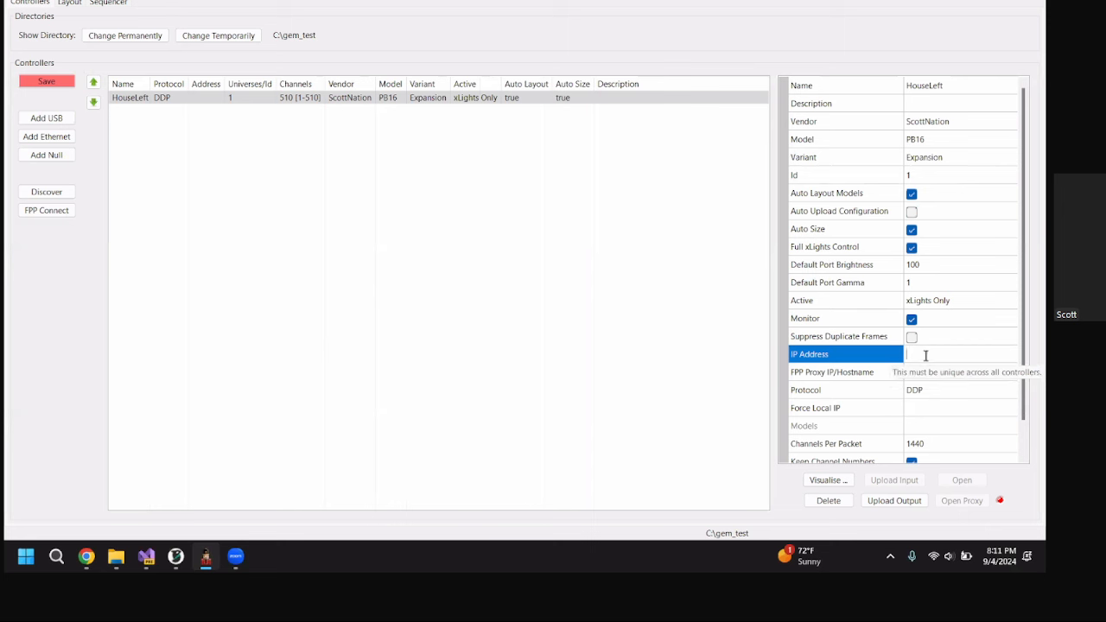
key(ctrl+v)
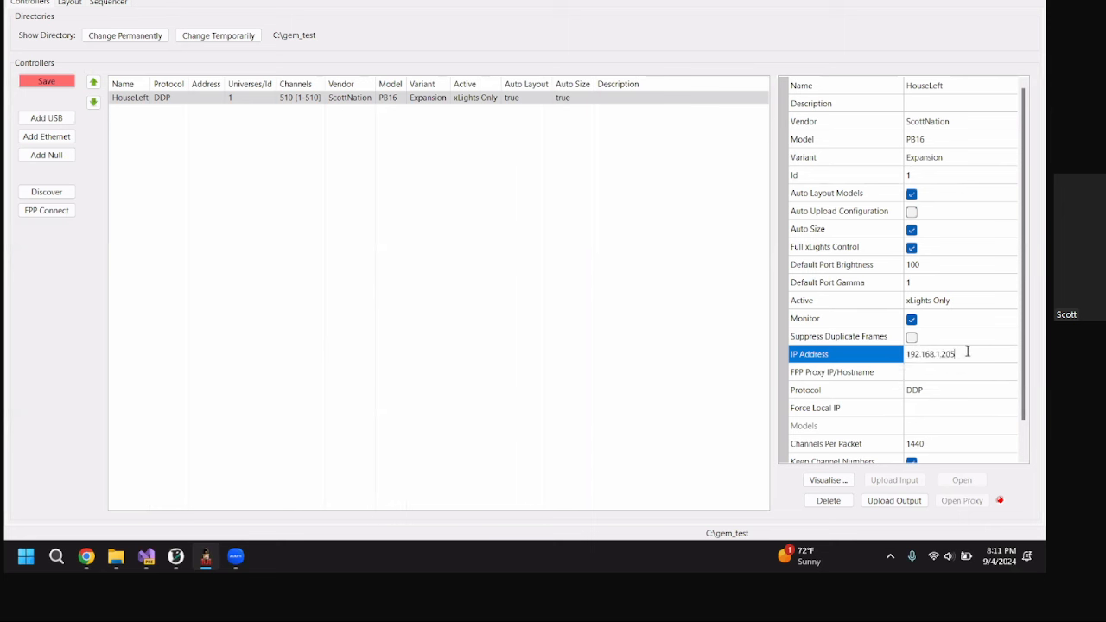
drag(969, 351, 894, 356)
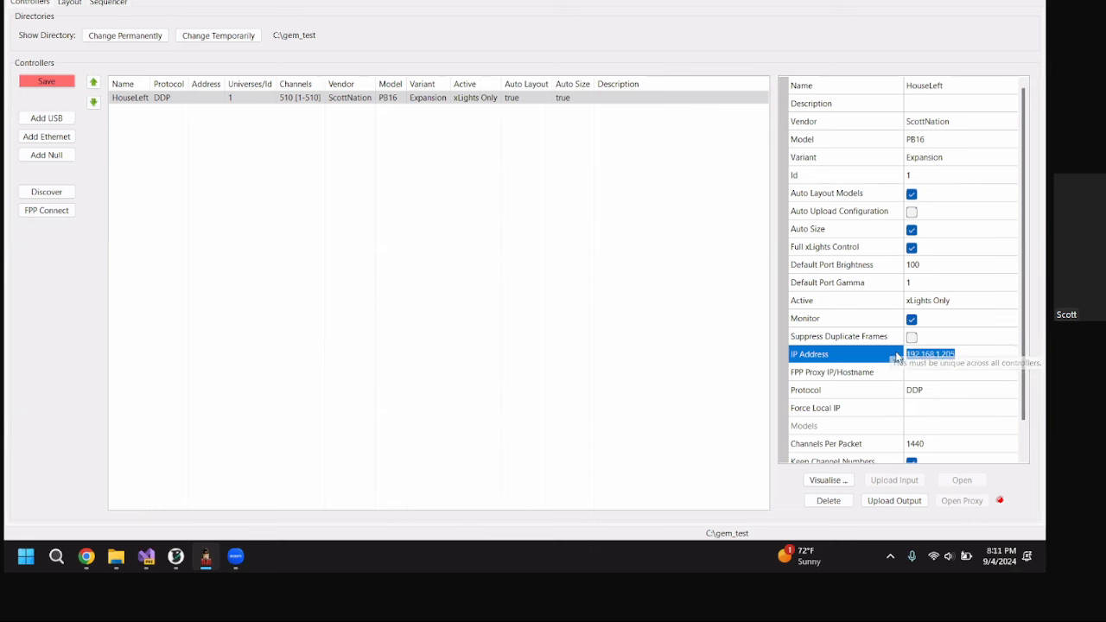
click(972, 357)
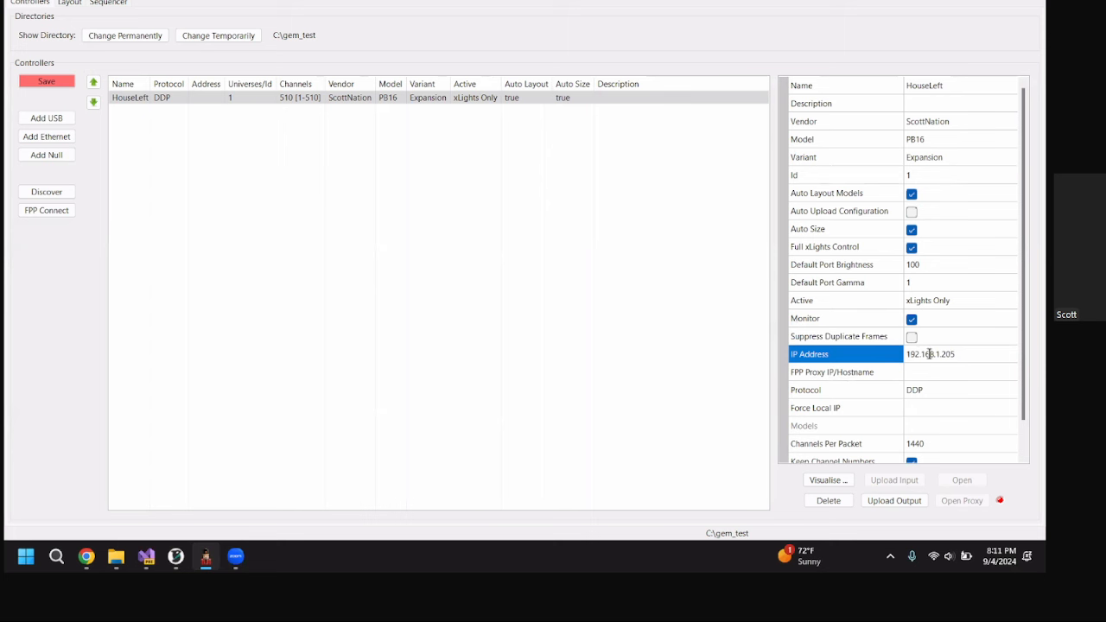
click(984, 392)
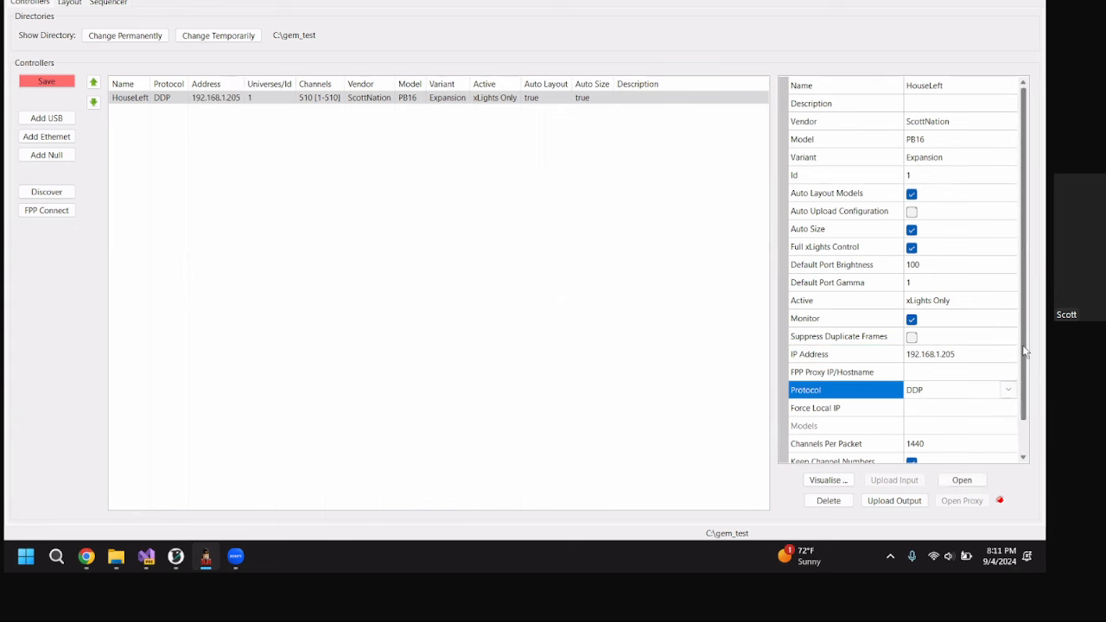
- Examine the HouseLeft controller's available protocols, keeping DDP selected, and review its channel settings
drag(1025, 352, 1022, 389)
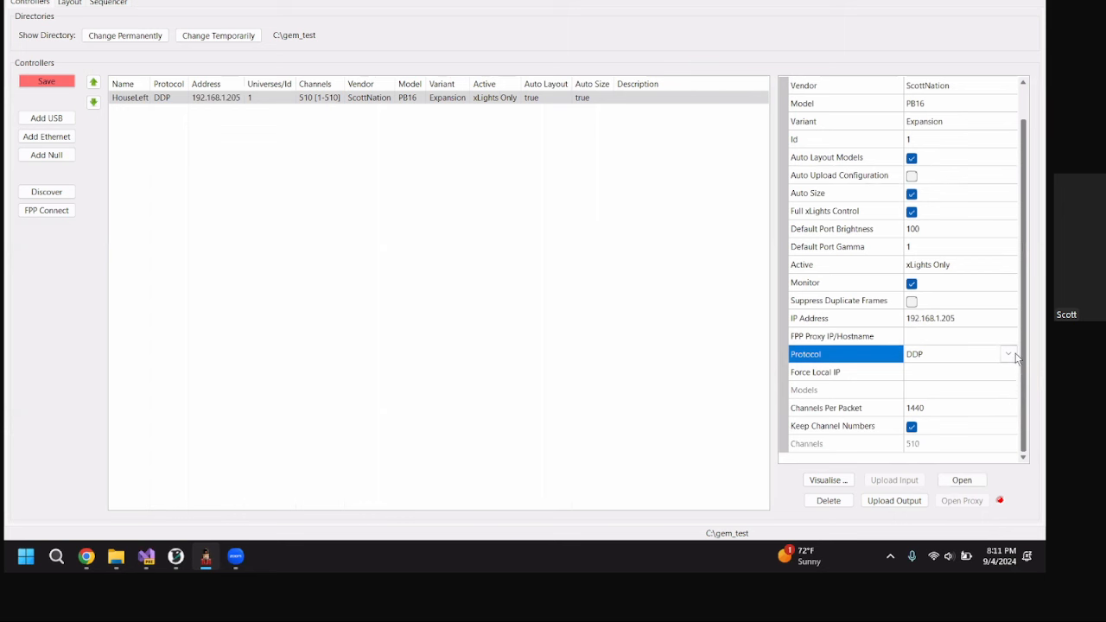
click(1008, 355)
click(1009, 357)
click(1009, 357)
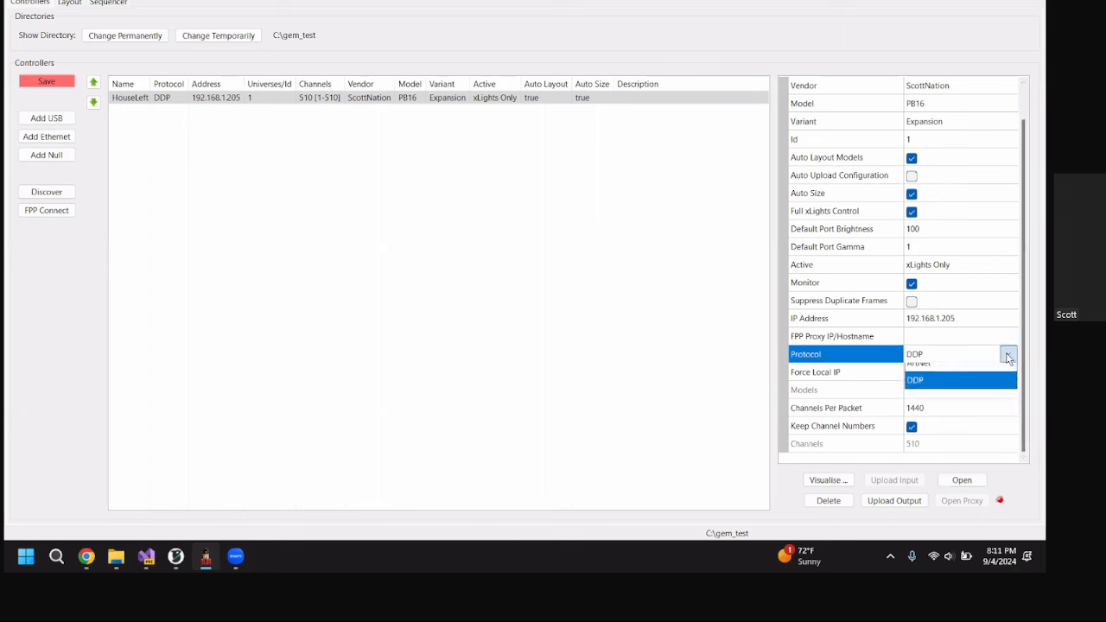
click(1009, 357)
drag(1025, 336, 1029, 227)
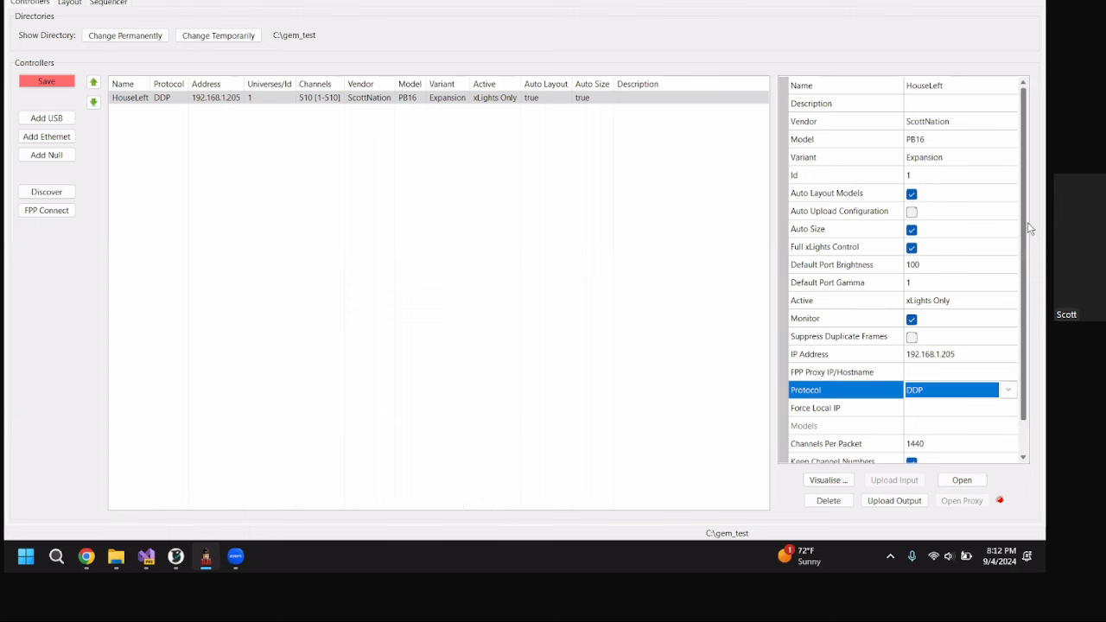
drag(1025, 227, 1028, 347)
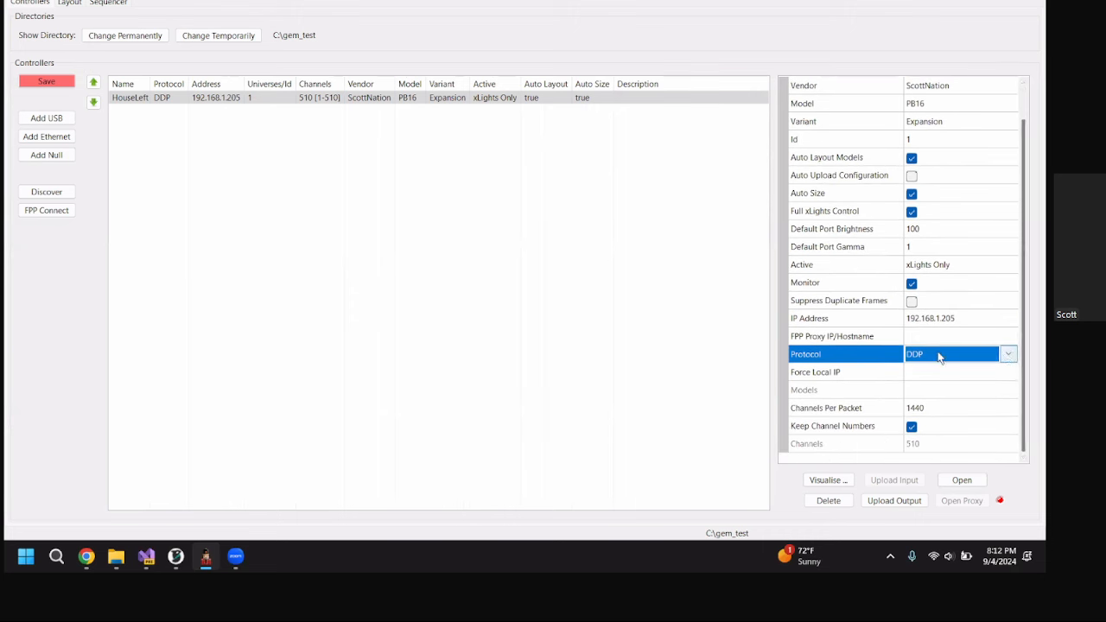
click(958, 357)
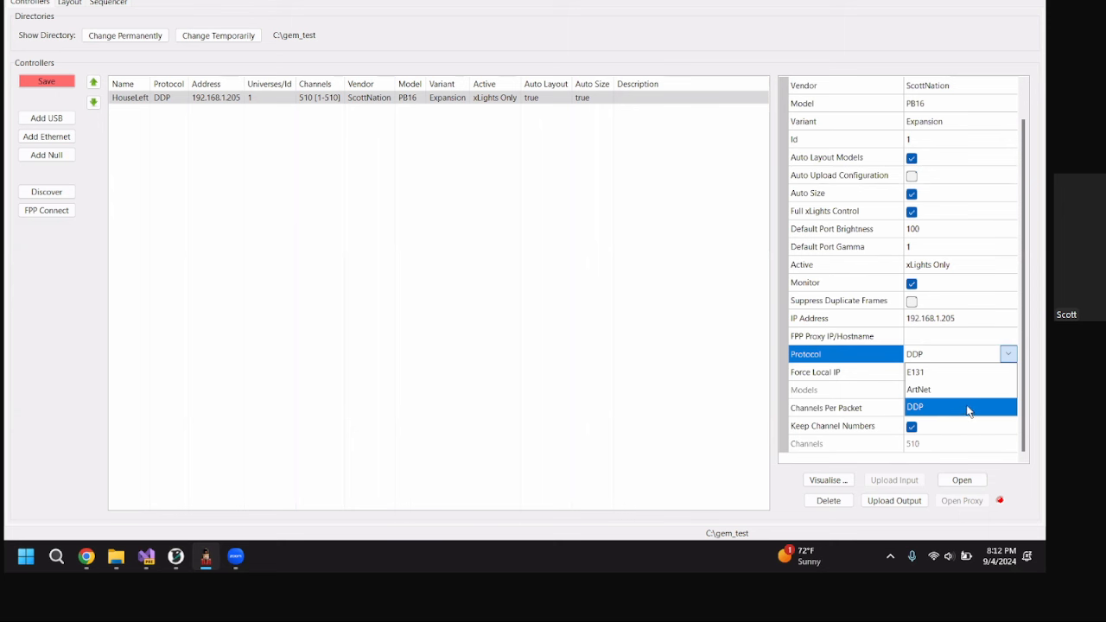
click(954, 359)
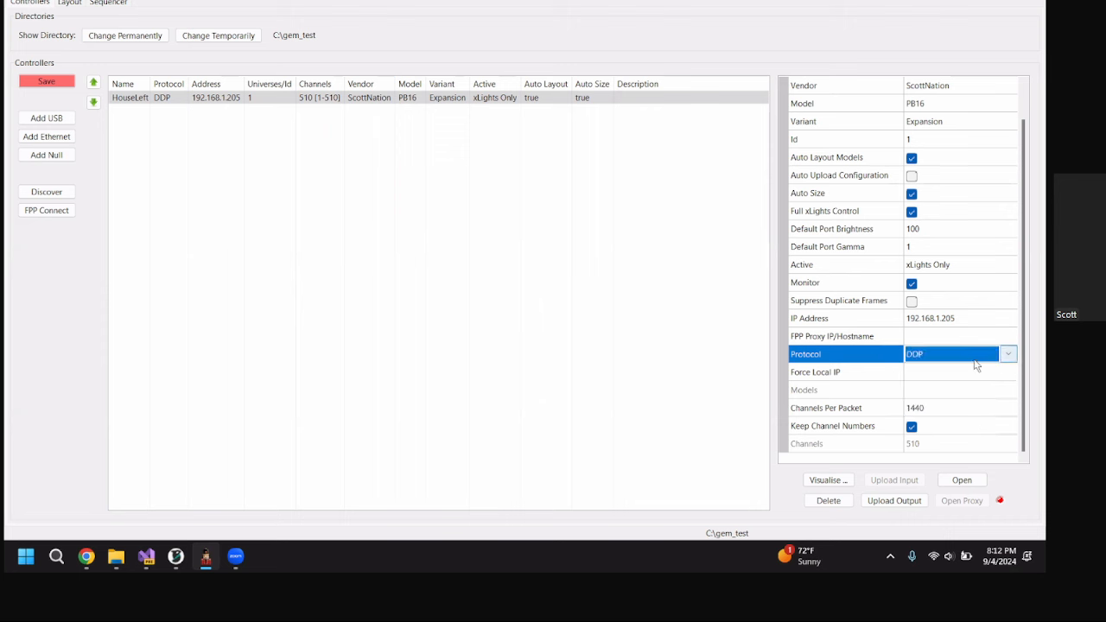
click(953, 359)
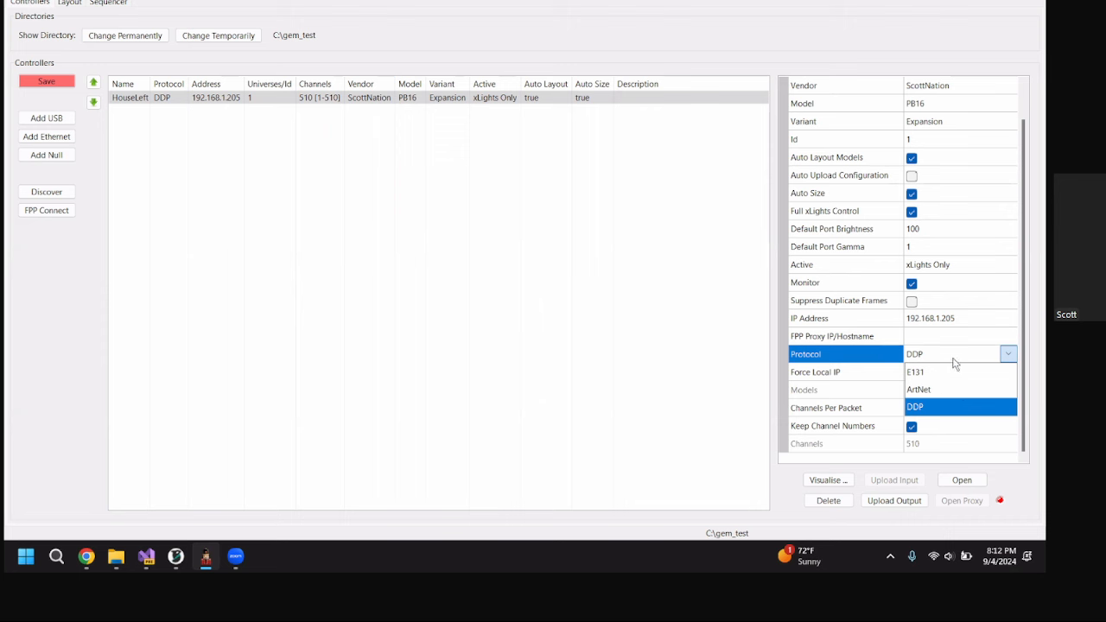
click(956, 407)
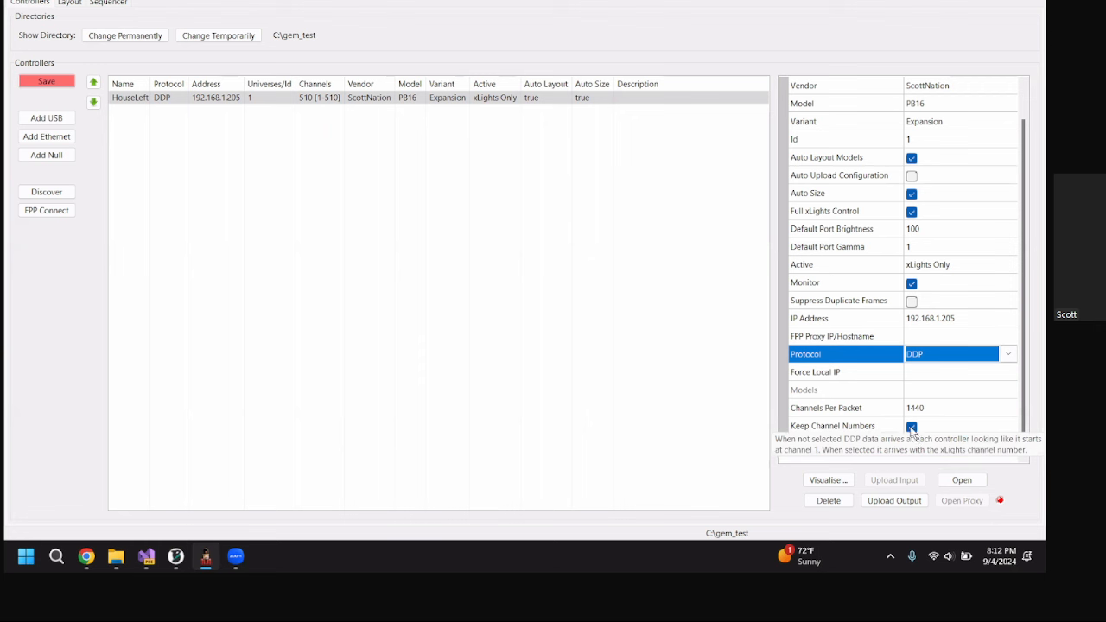
drag(1023, 415, 1021, 396)
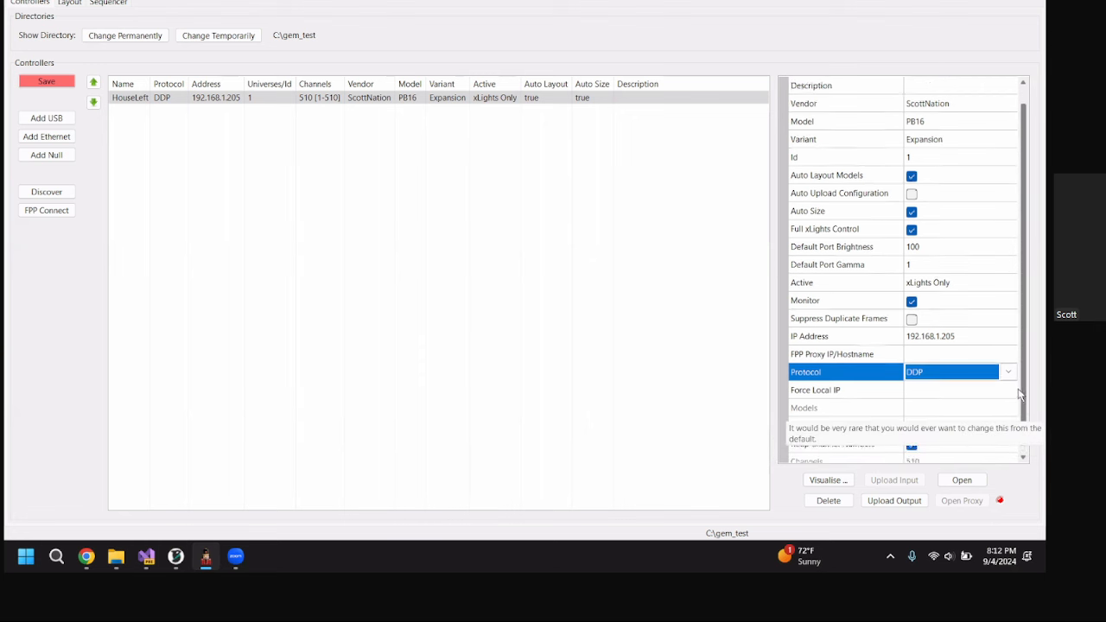
scroll(1020, 395, down, 1)
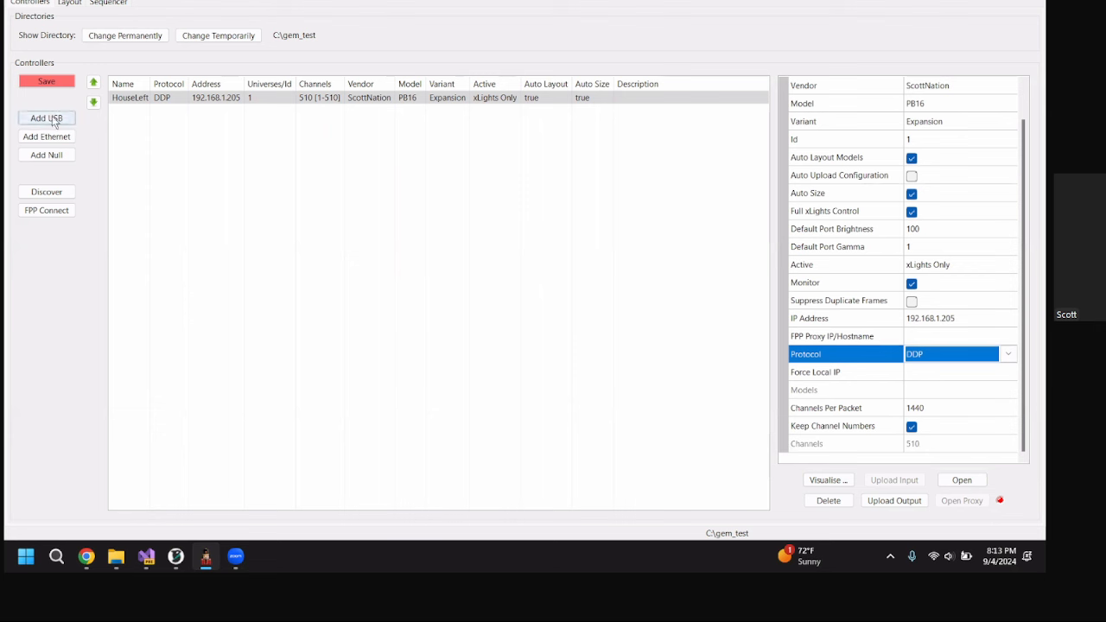
click(173, 99)
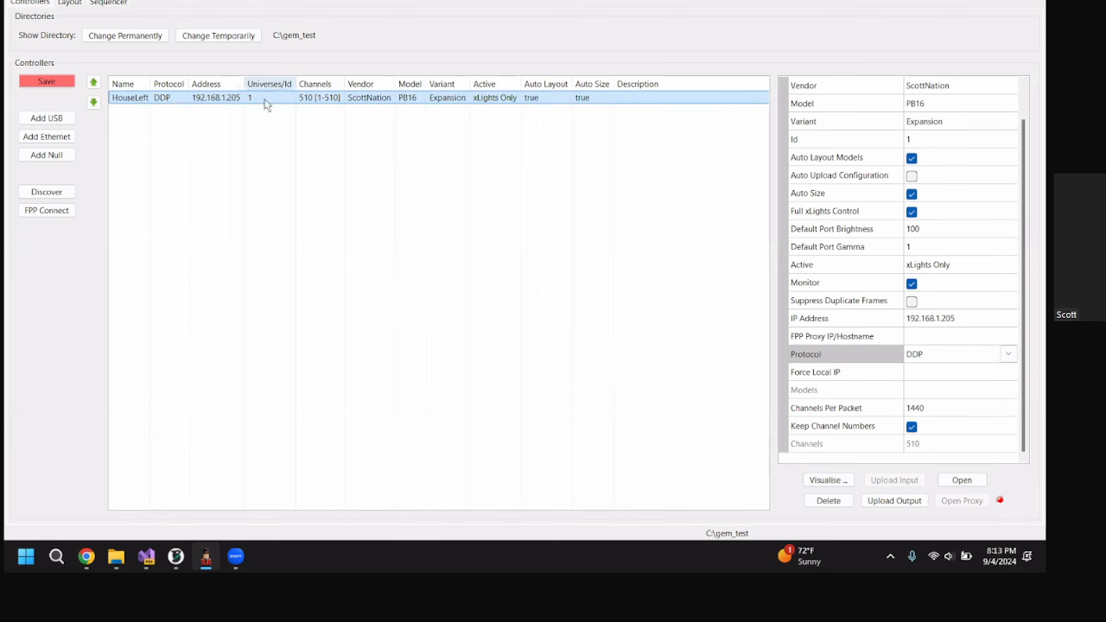
- Switch to Chrome, open the FPP MultiSync page and refresh the device stats
click(87, 557)
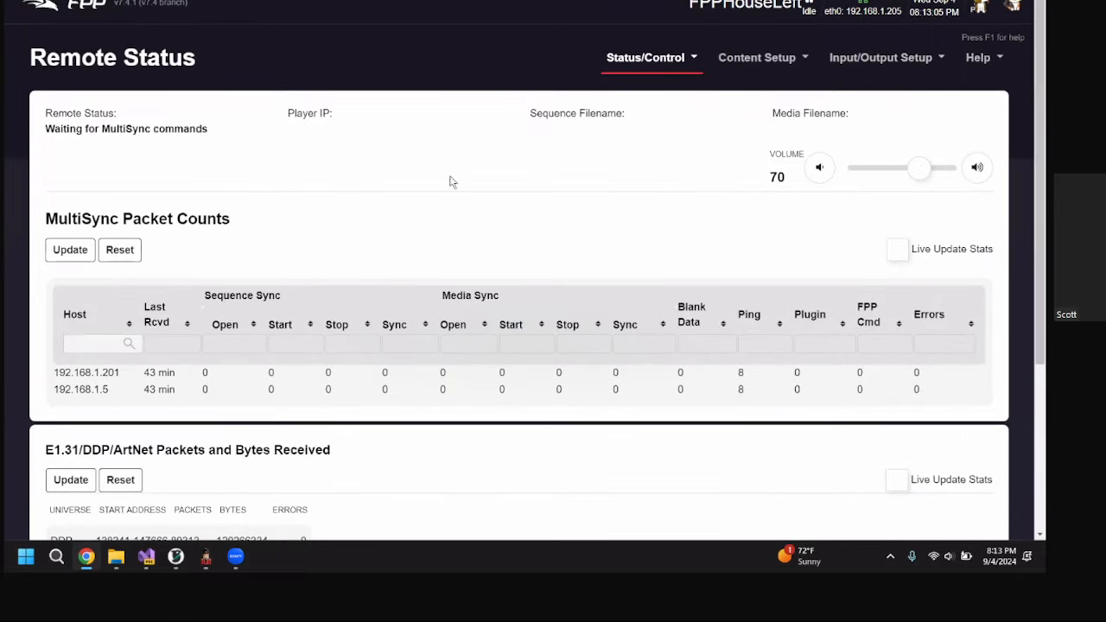
click(644, 57)
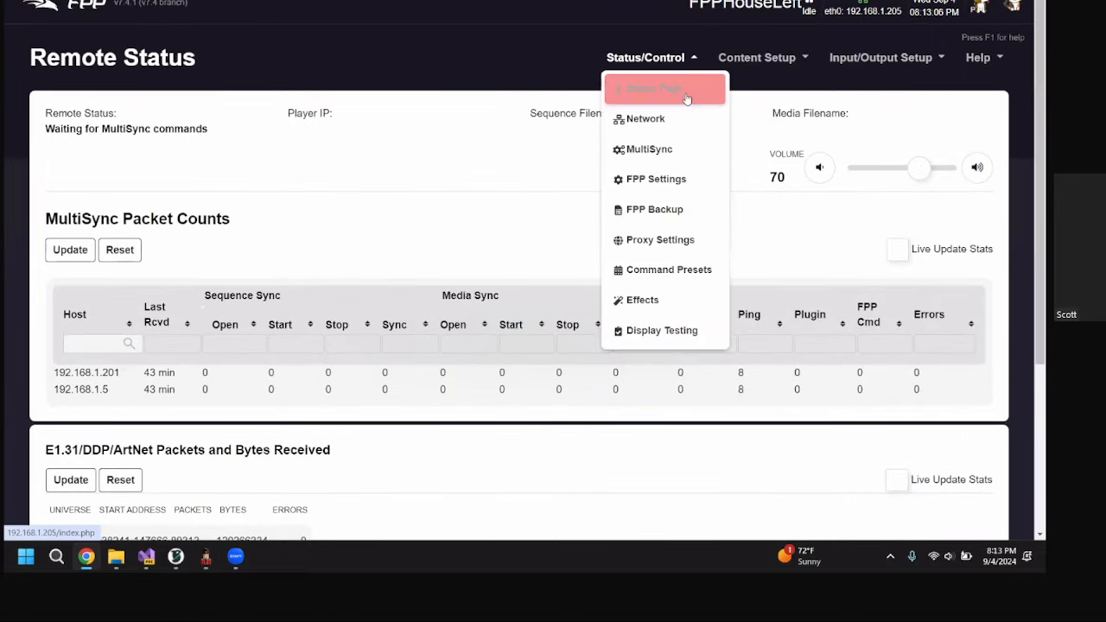
click(678, 153)
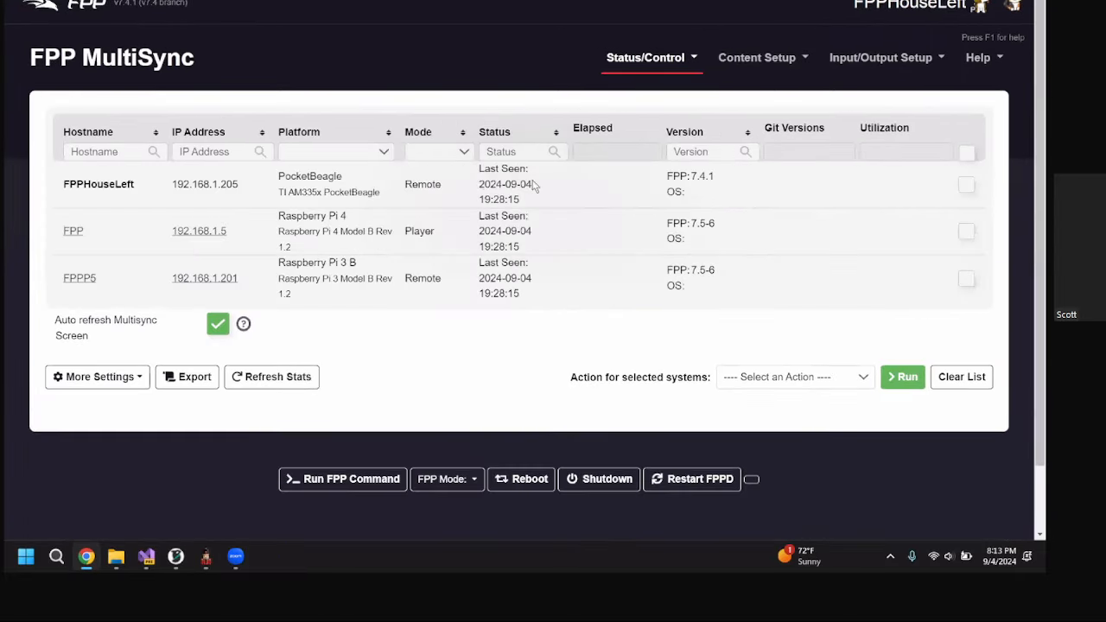
click(237, 377)
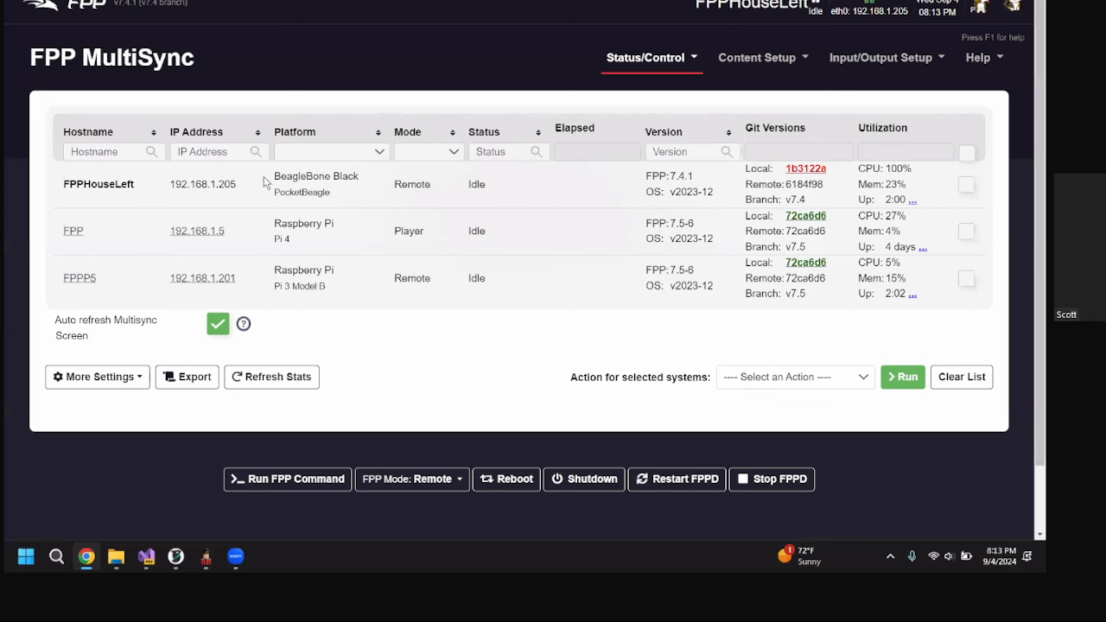
triple_click(360, 200)
click(317, 176)
double_click(347, 177)
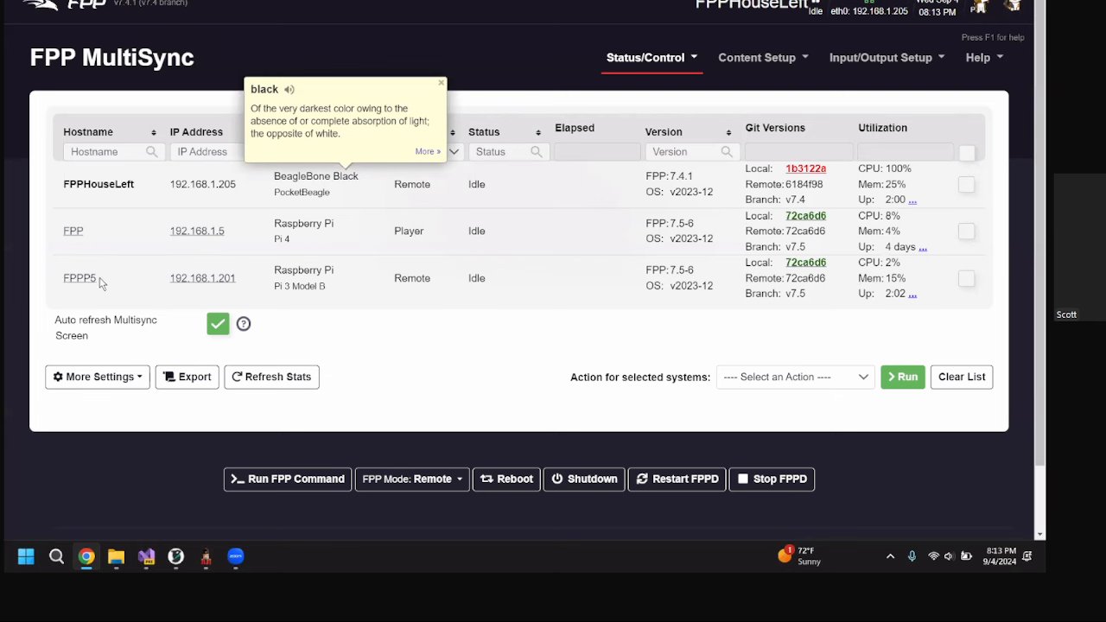
- Open the FPPP5 device's page from the MultiSync list and copy its web address
drag(100, 279, 65, 279)
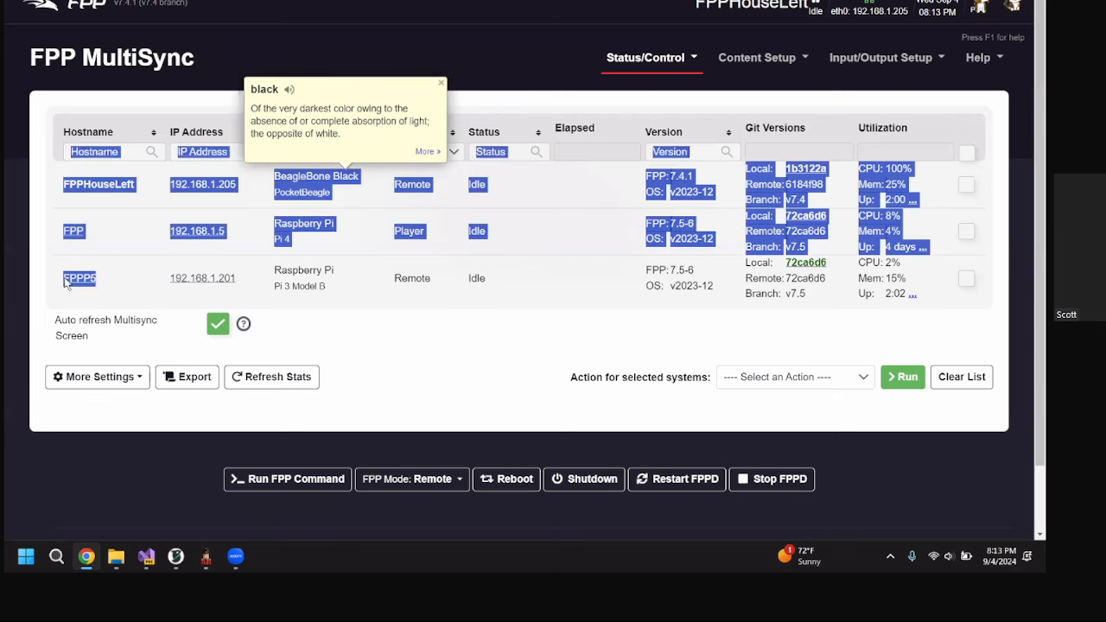
click(199, 278)
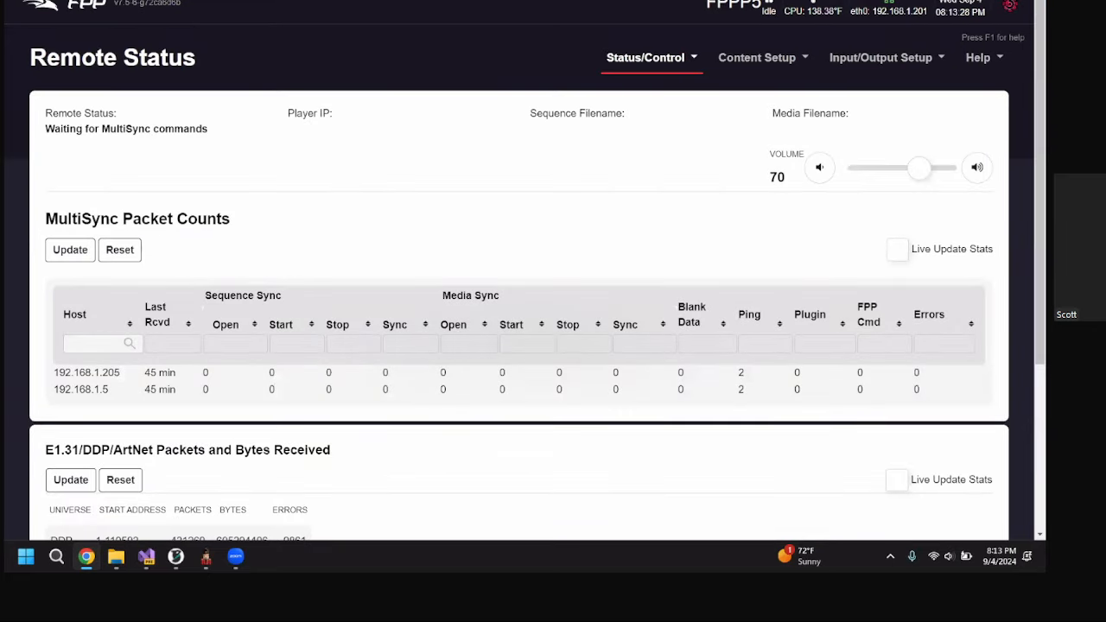
right_click(193, 1)
click(257, 92)
- Switch back to xLights and add a new Ethernet controller named P5
key(alt+Tab)
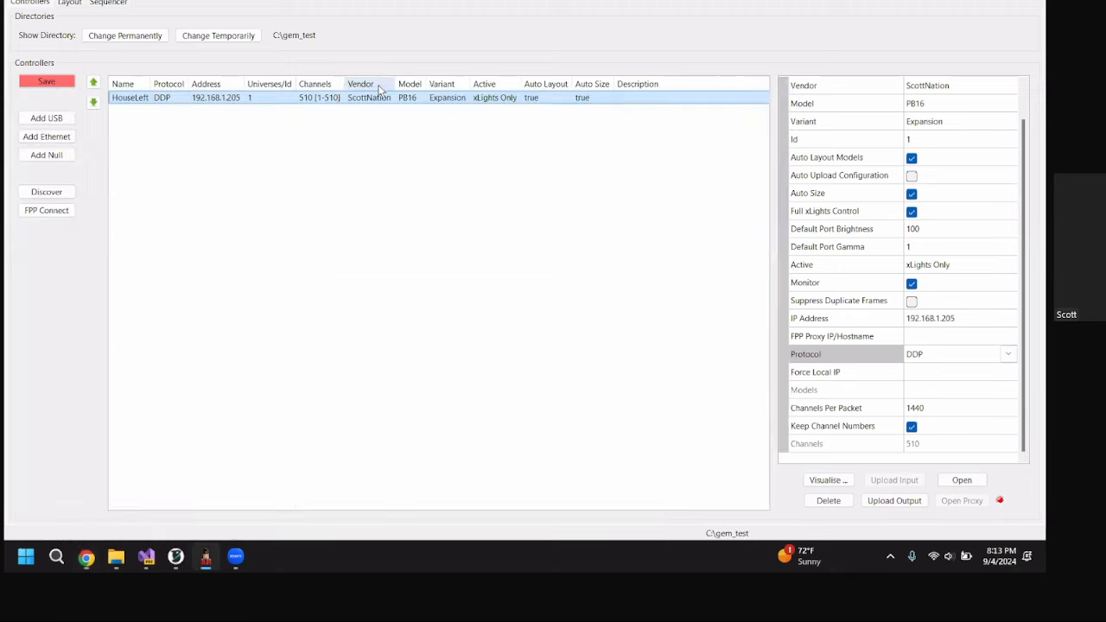
click(46, 137)
click(955, 88)
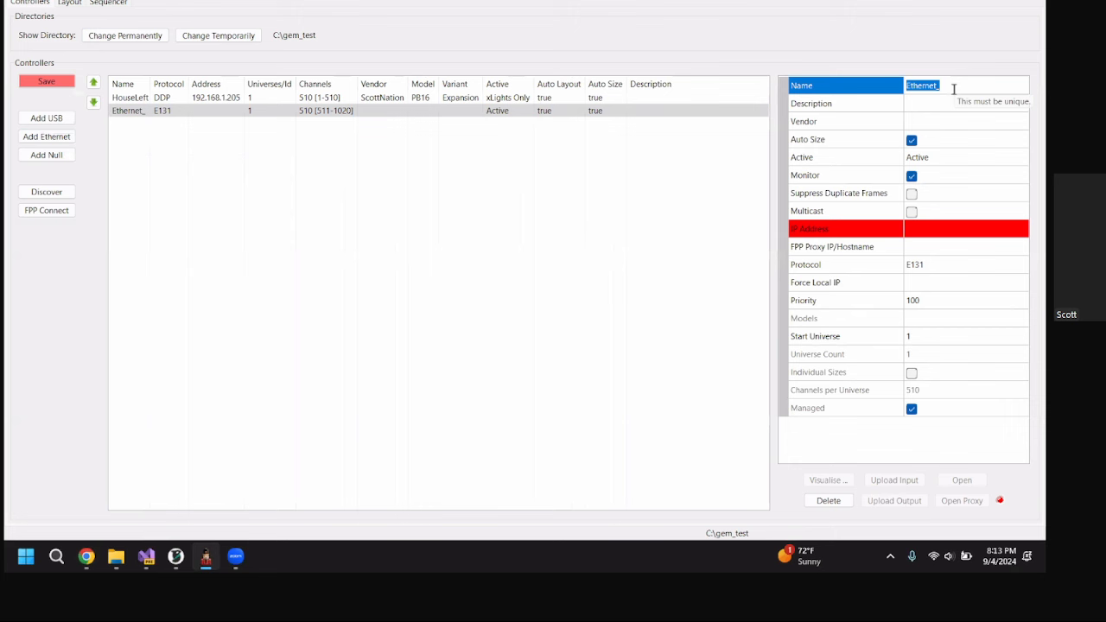
text(P%5)
key(Tab)
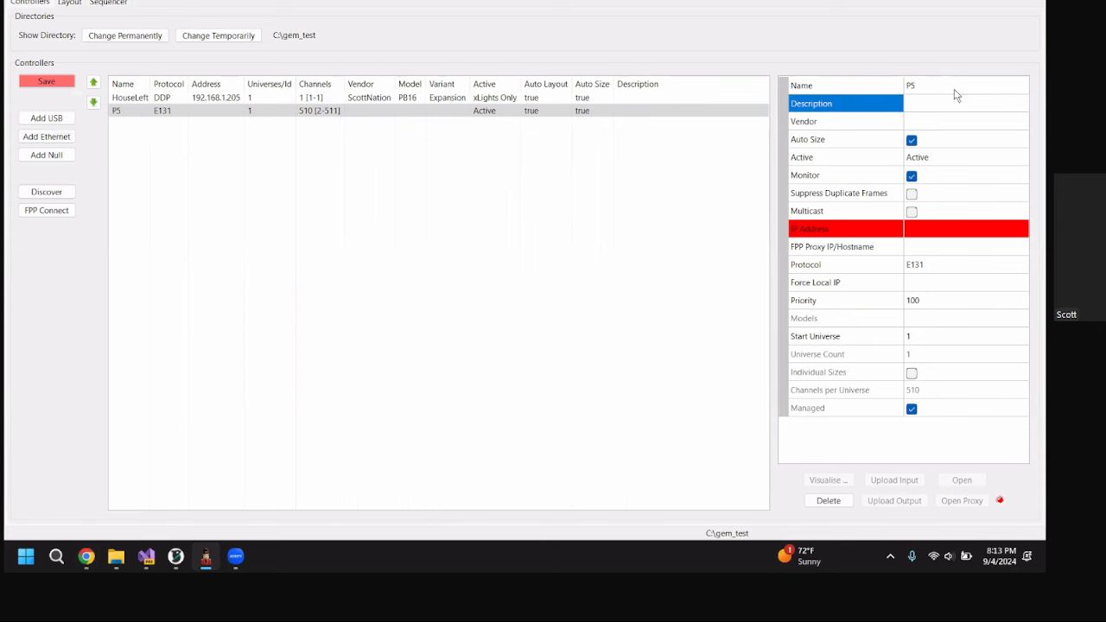
- Set the P5 controller's vendor to FPP and its model to LED Panels
click(928, 125)
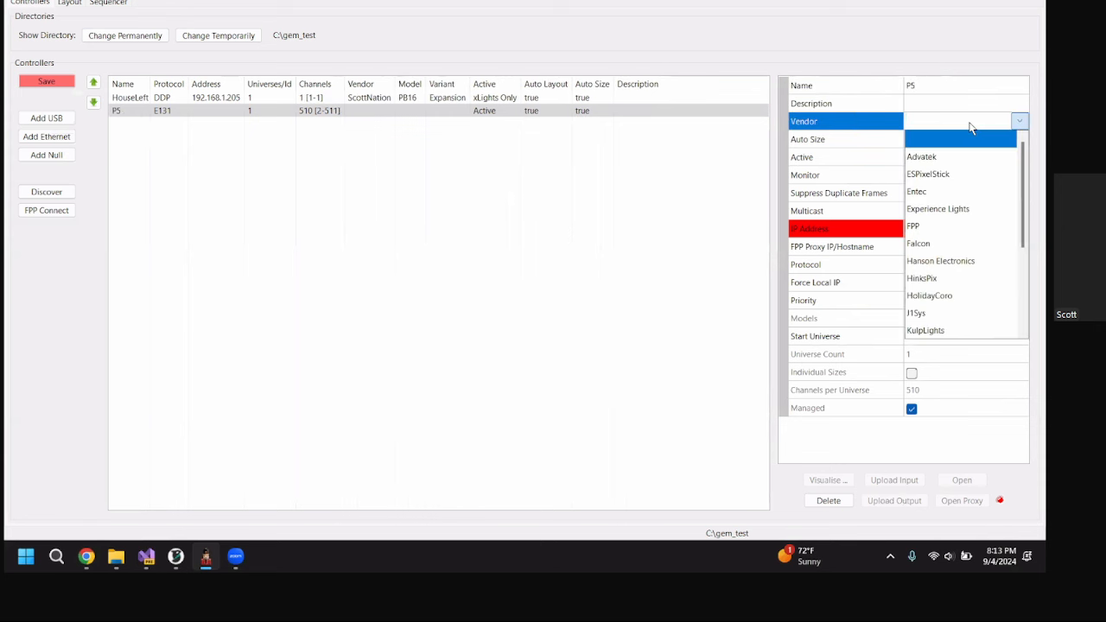
click(914, 226)
click(934, 142)
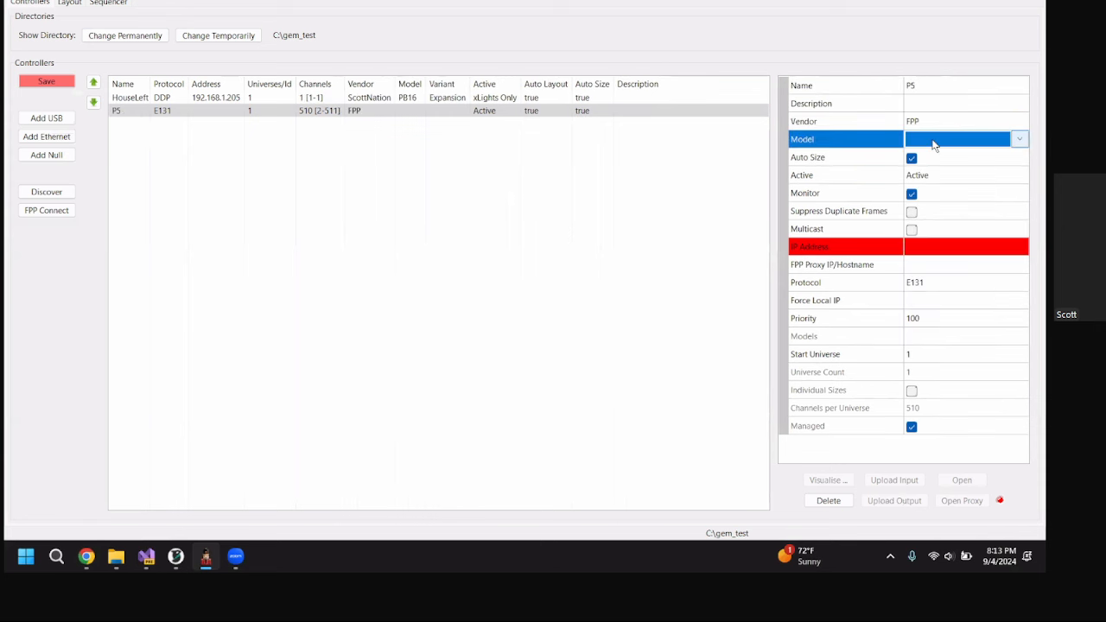
click(935, 144)
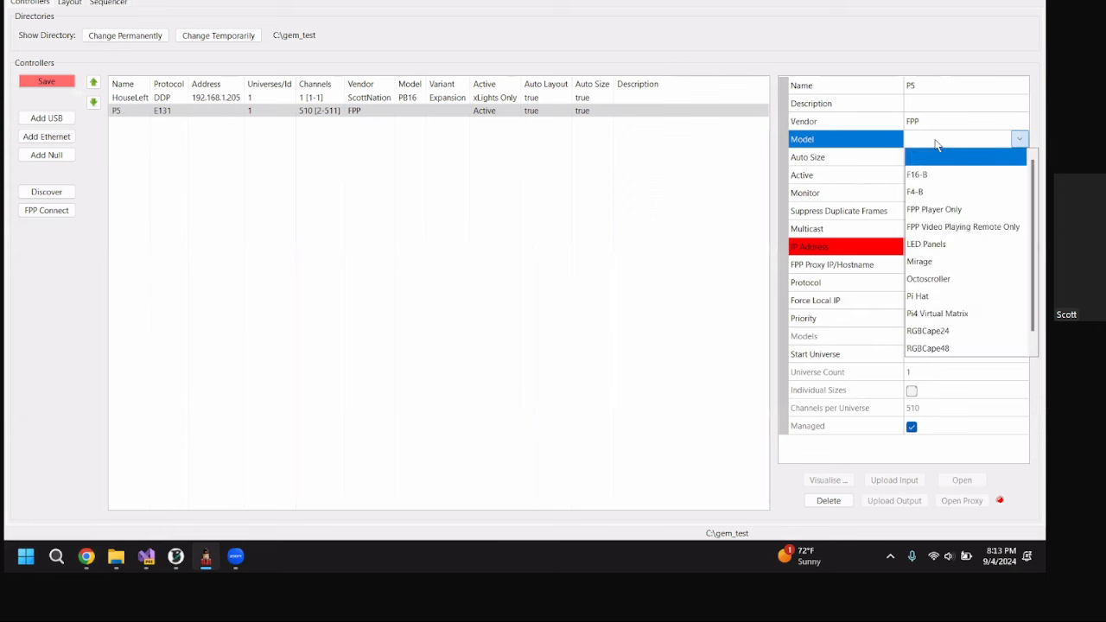
click(965, 241)
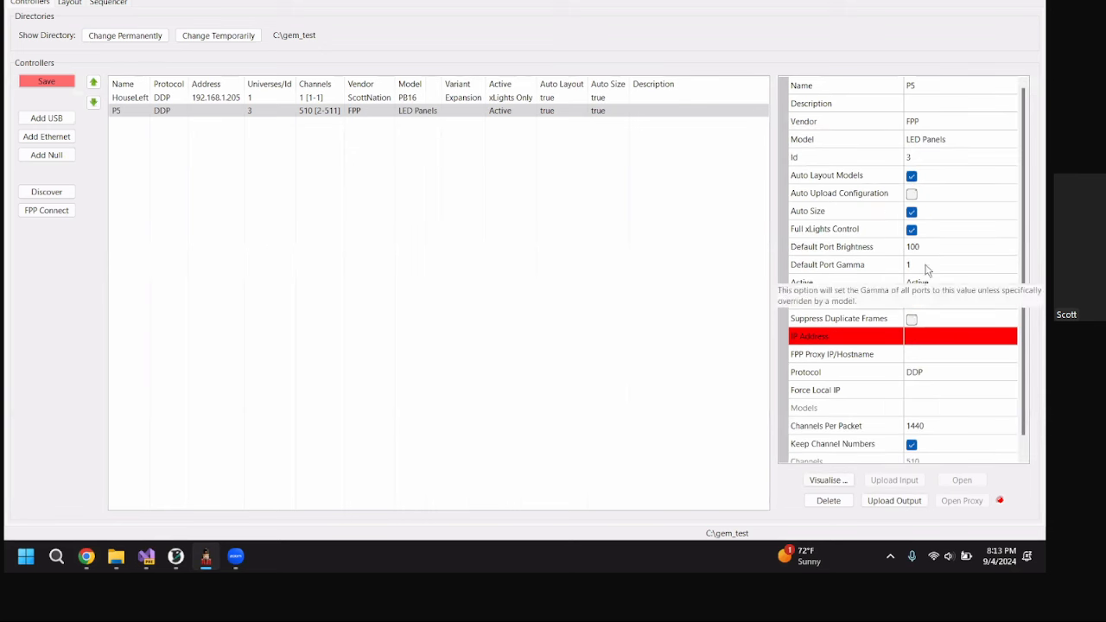
- Paste 192.168.1.201 as the P5 controller's IP address
click(925, 338)
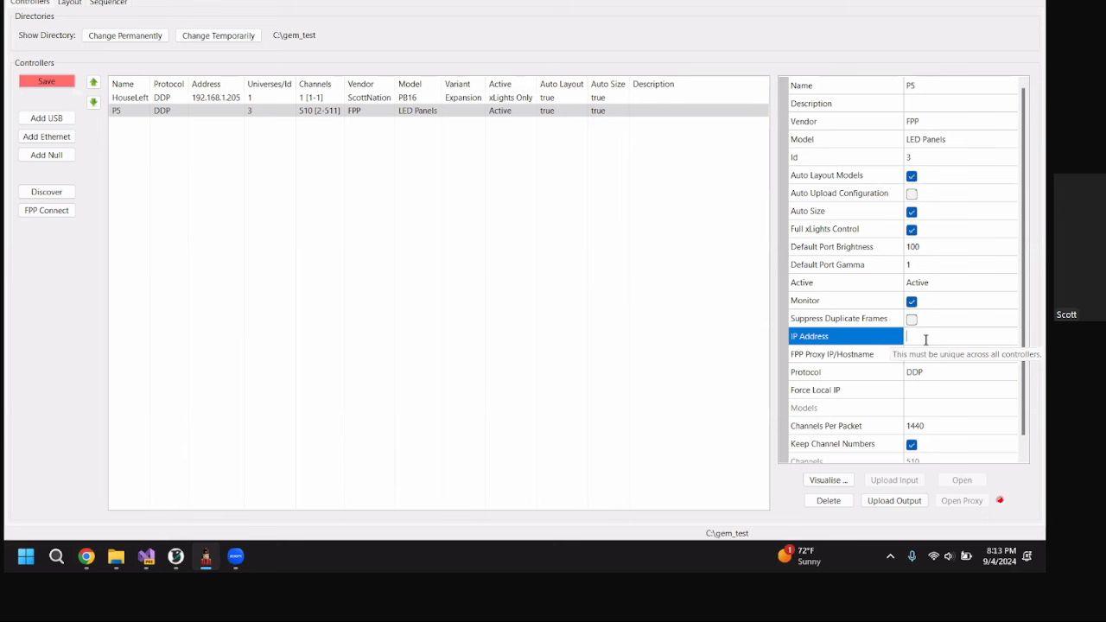
key(ctrl+v)
key(Tab)
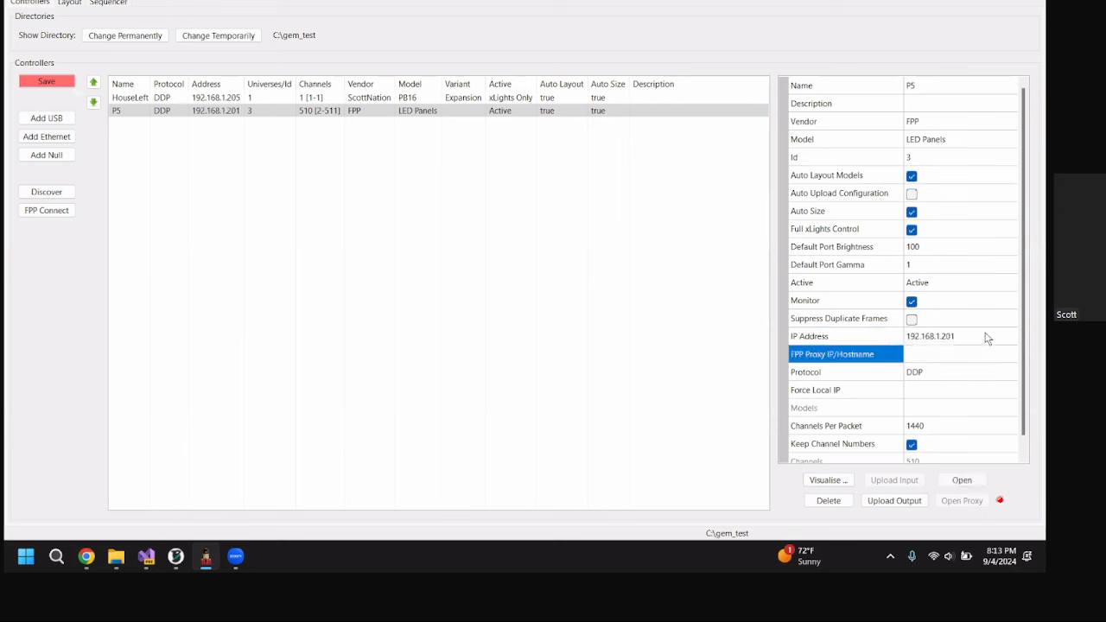
- Set the P5 controller's Active option to xLights Only and save the controller setup
click(941, 290)
click(942, 334)
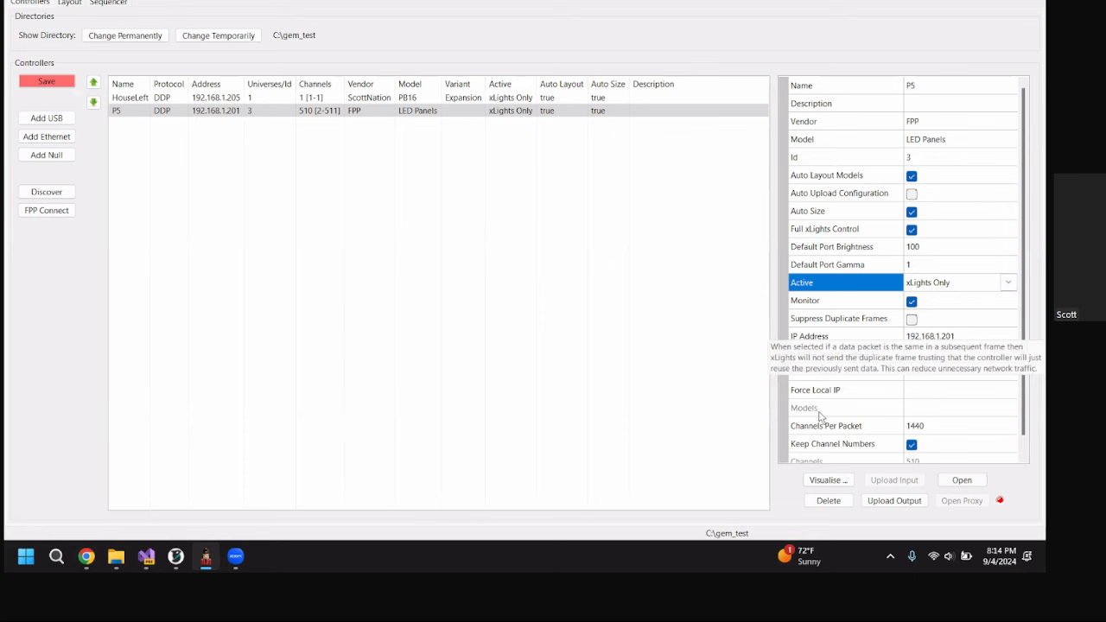
click(45, 81)
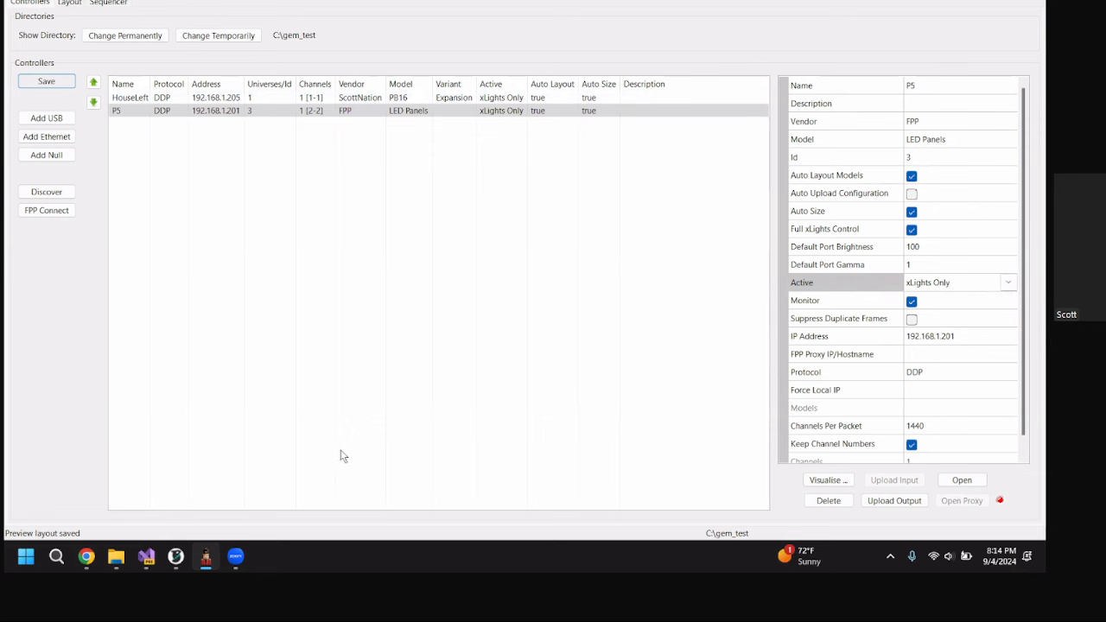
- Switch to Chrome, copy the FPP player's IP address from the MultiSync list and open its Status page
click(86, 557)
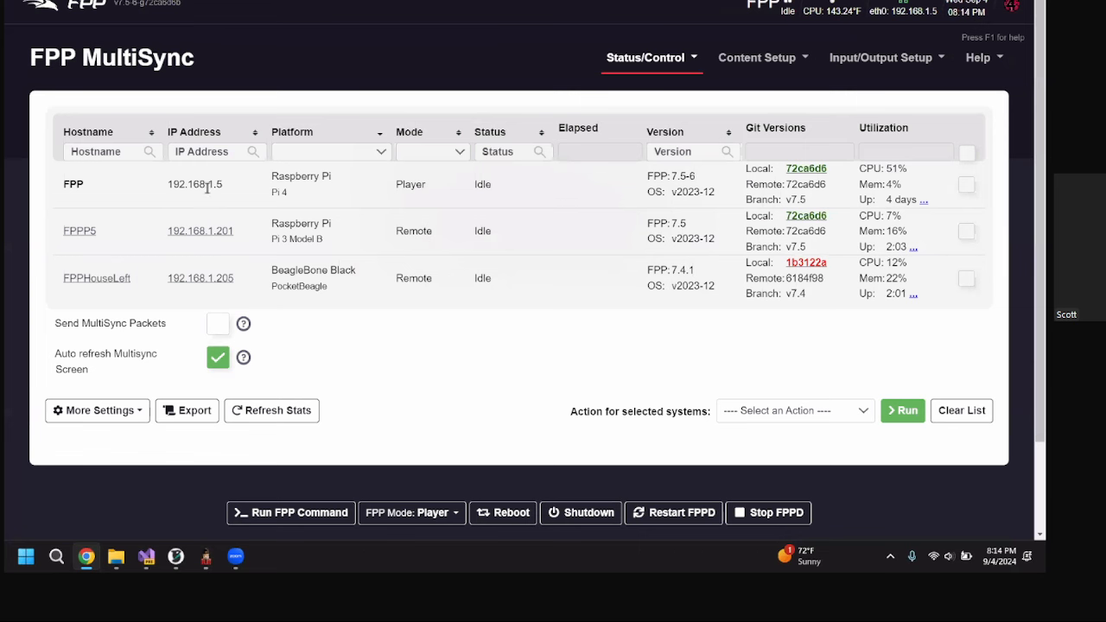
drag(228, 190, 170, 184)
right_click(182, 192)
click(97, 217)
click(659, 60)
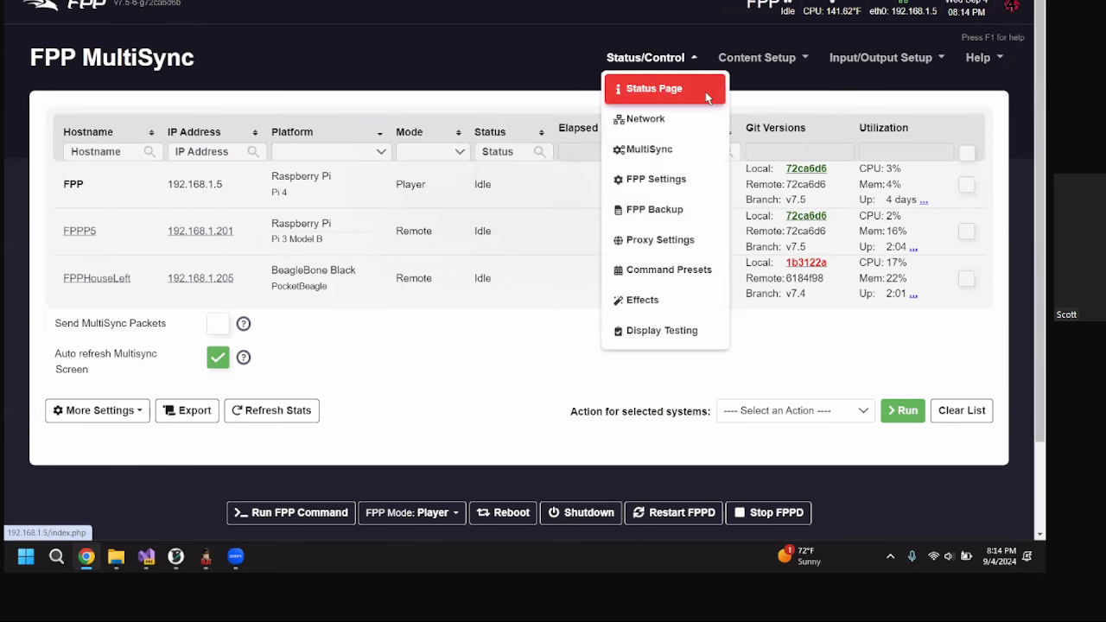
click(705, 91)
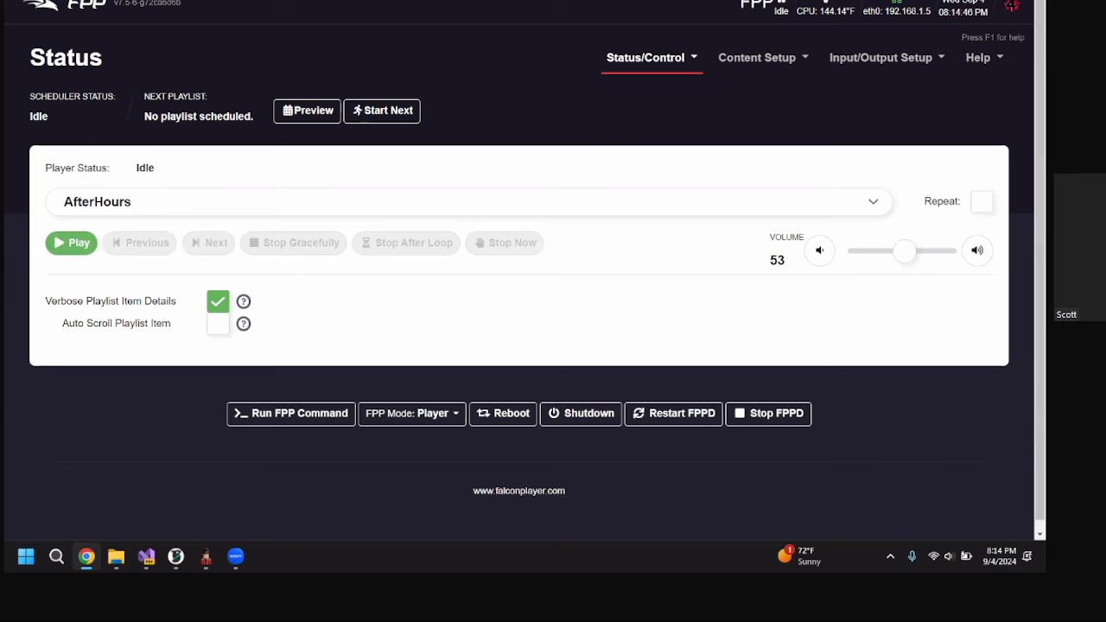
- Switch back to xLights and add a new Ethernet controller named Main
key(alt+Tab)
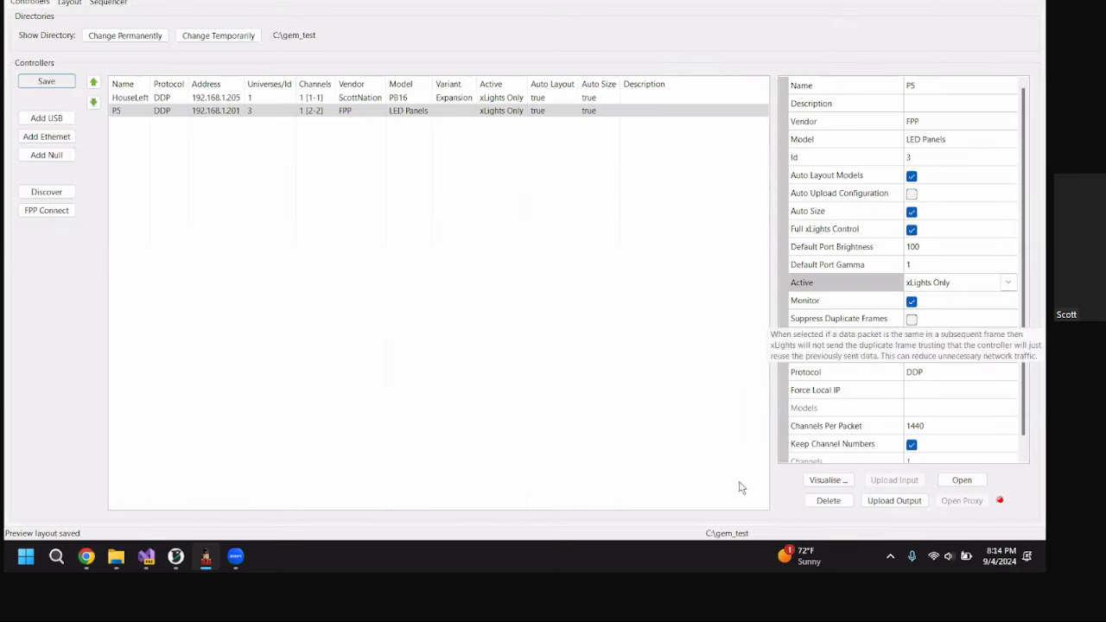
click(47, 137)
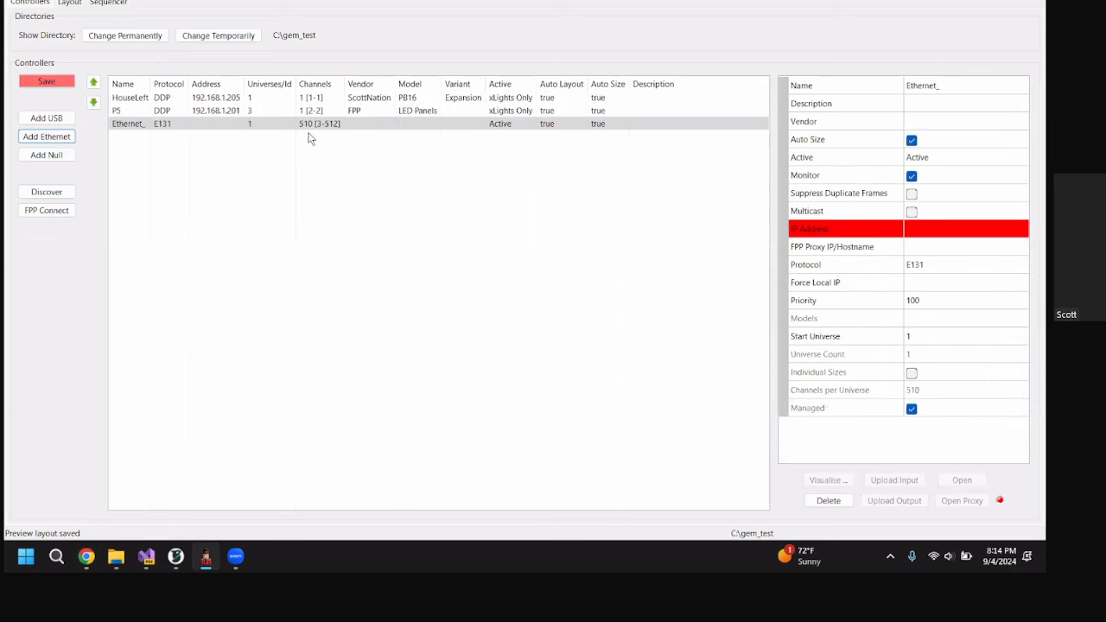
click(946, 85)
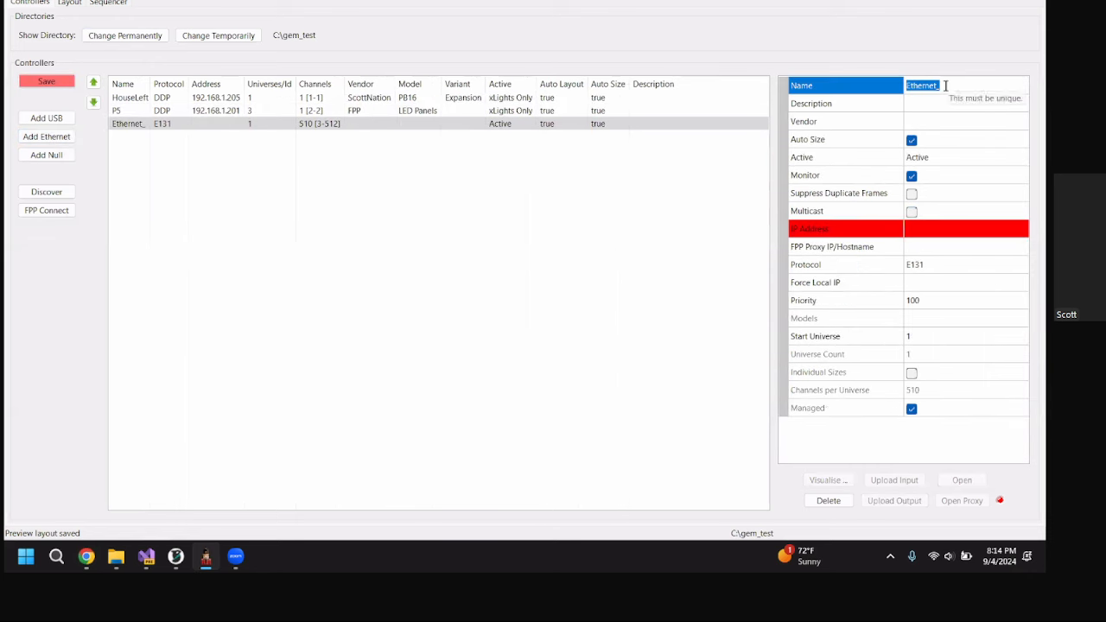
text(Main)
key(Tab)
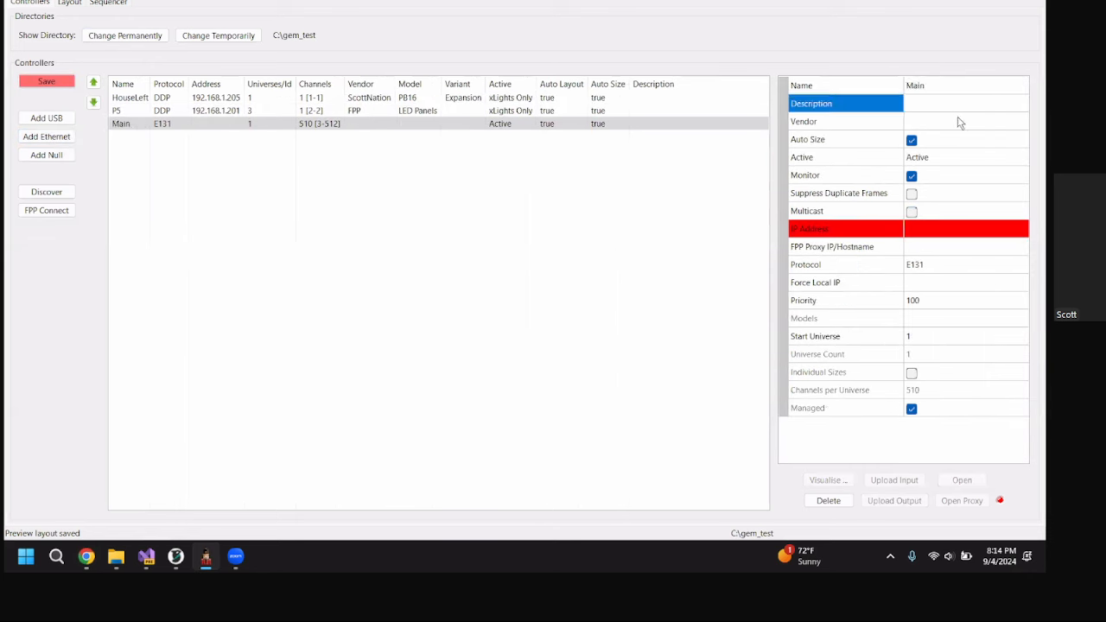
- Set the Main controller's vendor to FPP and its model to FPP Player Only
click(961, 123)
click(942, 225)
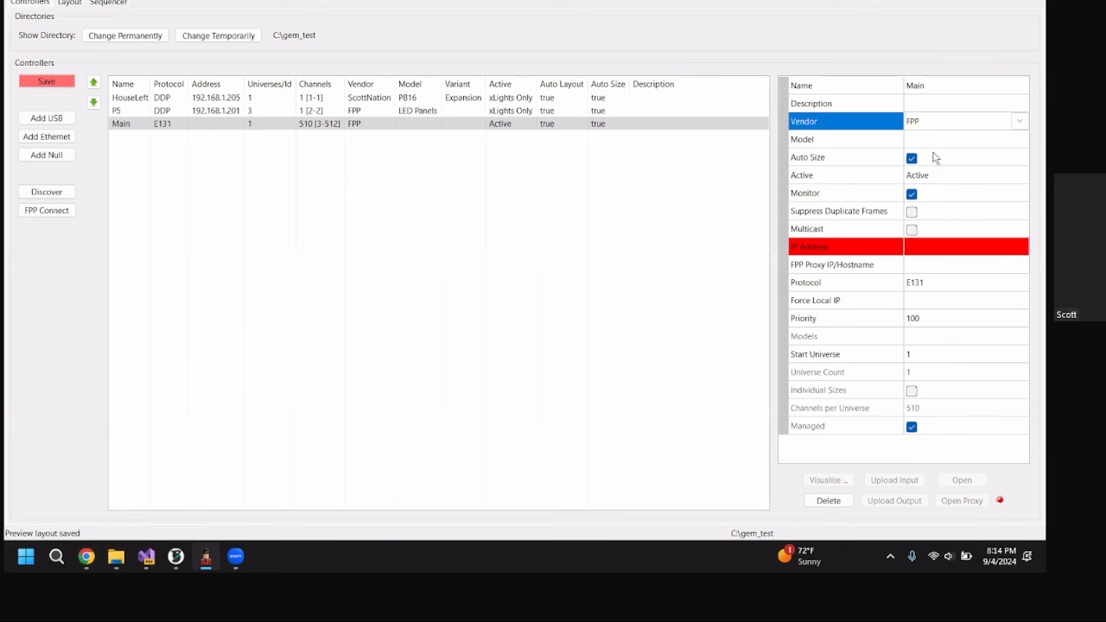
click(932, 140)
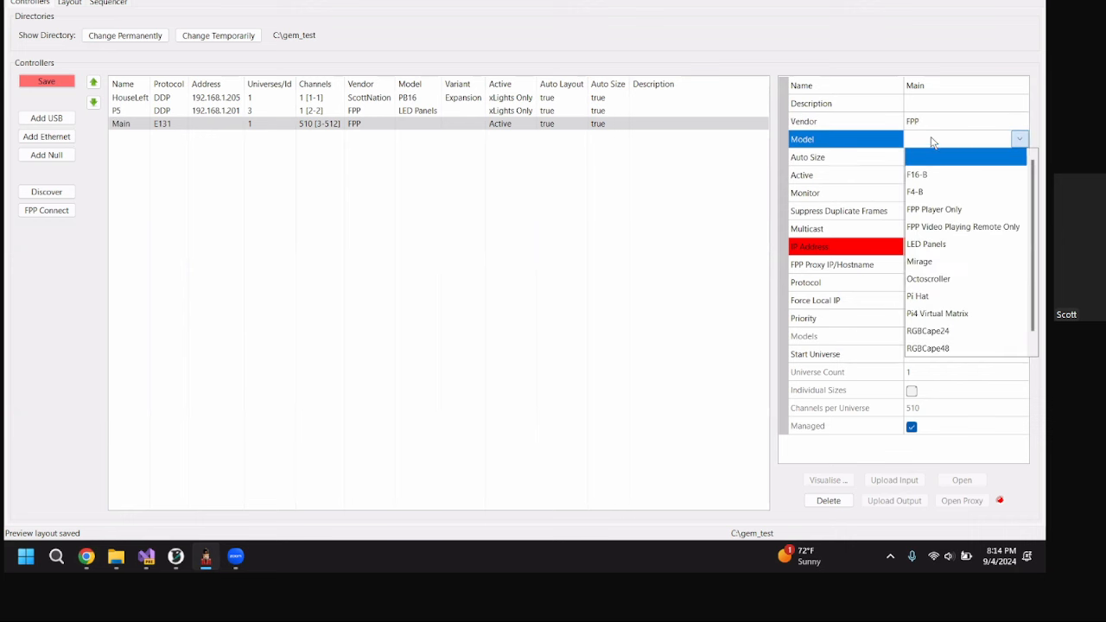
click(947, 210)
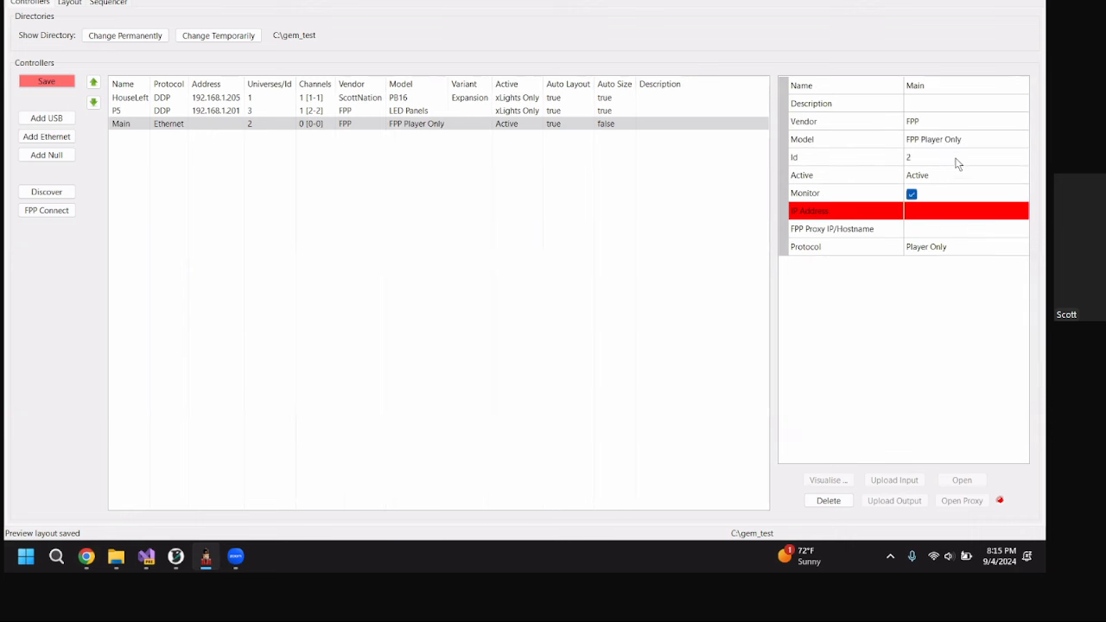
- Enter 192.168.1.5 as the Main controller's IP address
click(915, 209)
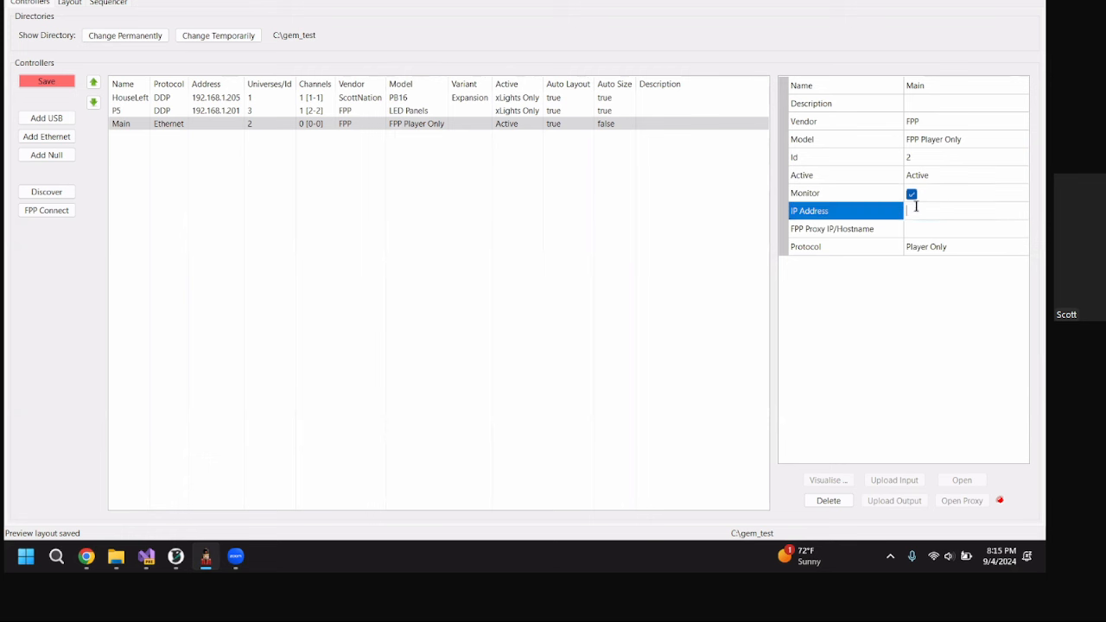
click(924, 211)
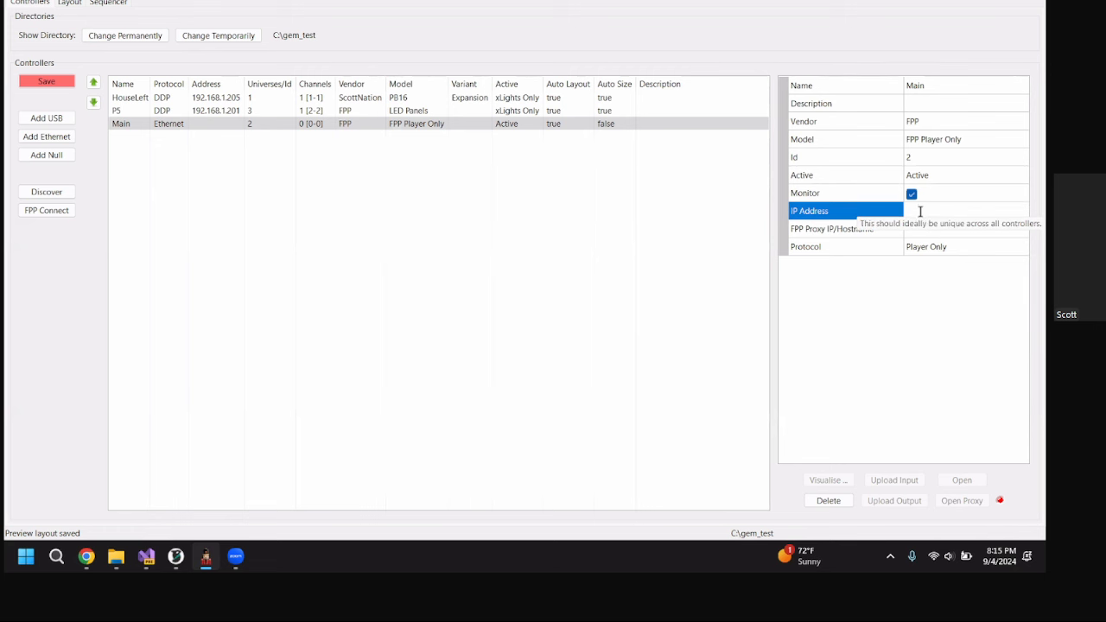
text(192.168.1.201)
key(Return)
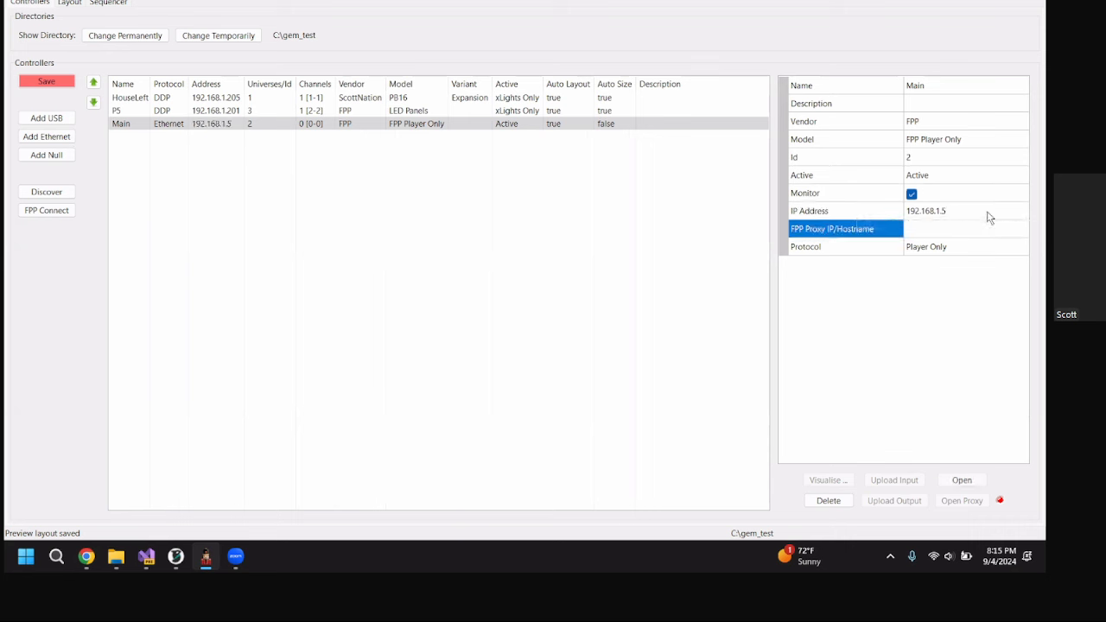
- Review the P5 and Main controller entries in turn and save the controller setup
click(173, 110)
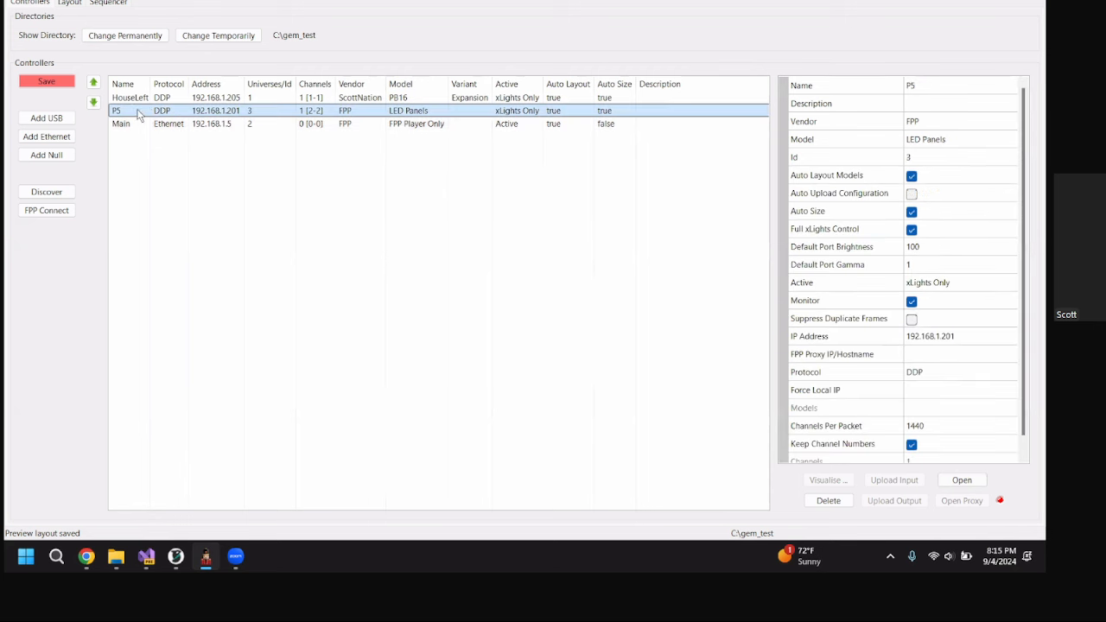
click(193, 125)
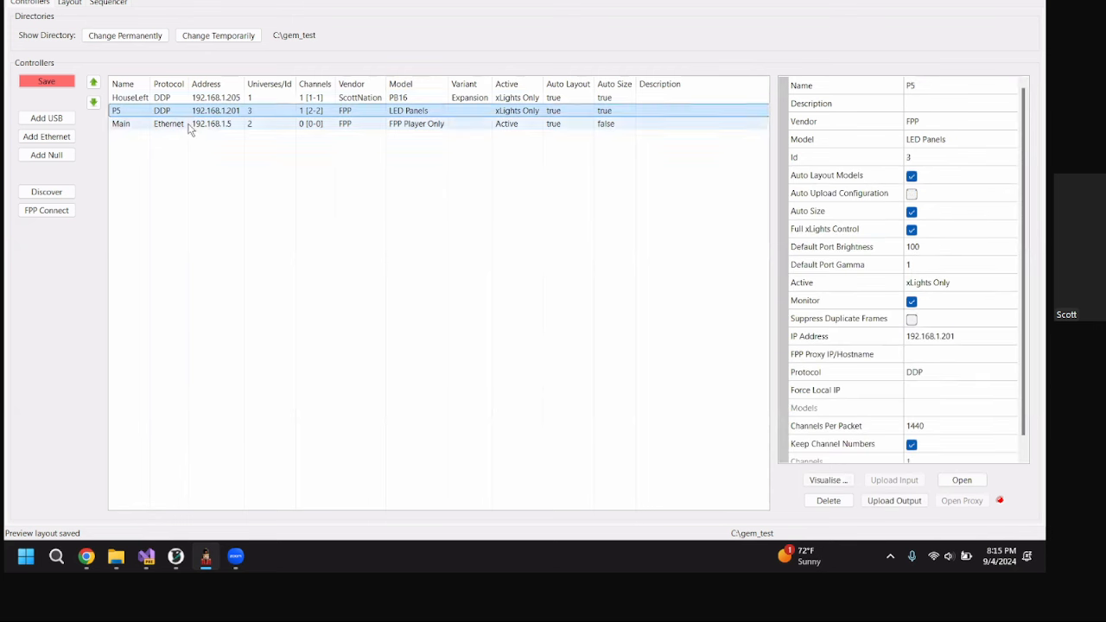
click(229, 113)
click(222, 125)
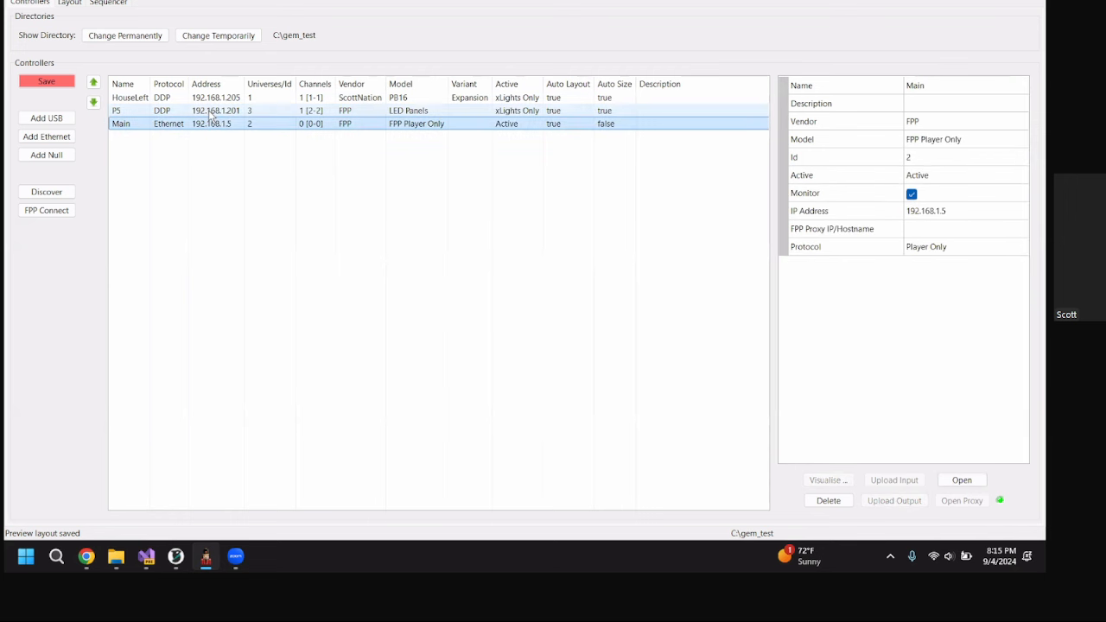
click(210, 112)
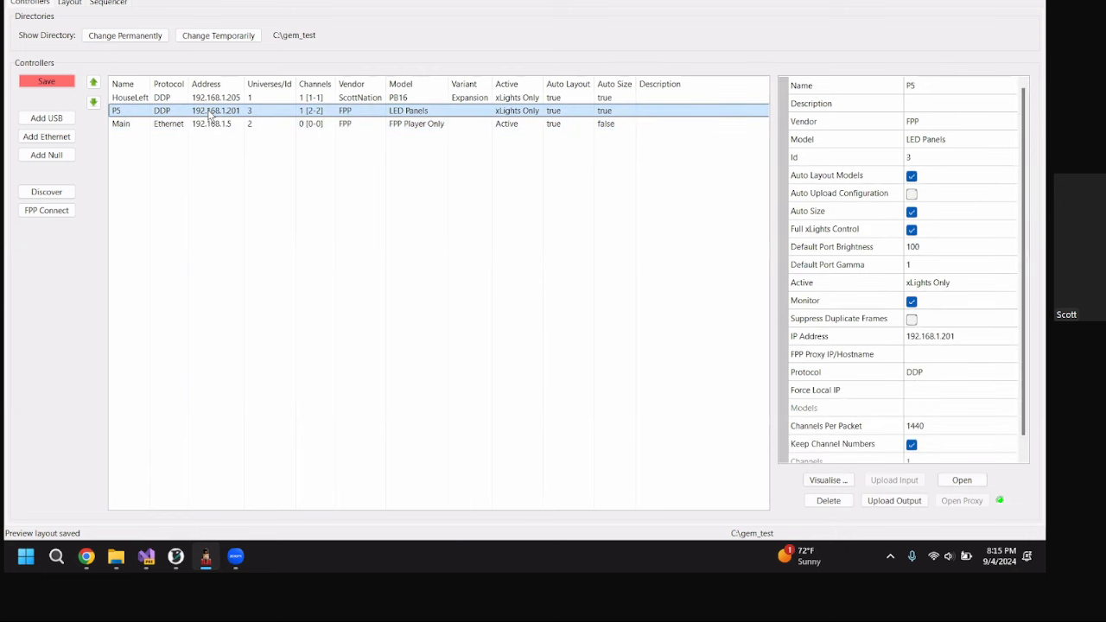
click(46, 81)
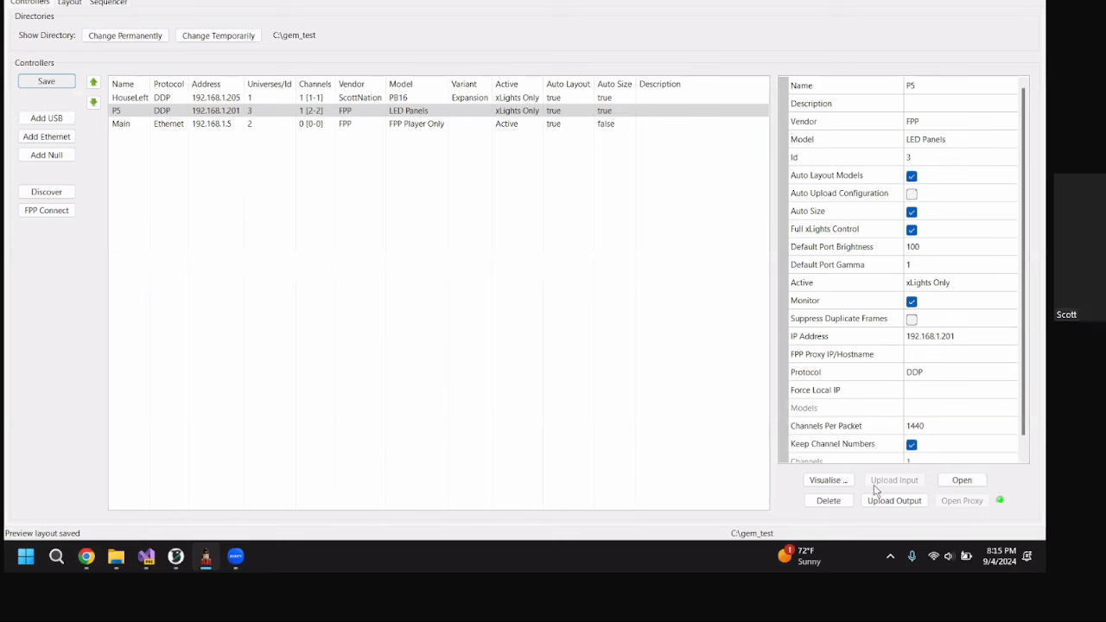
- Open the Layout view and make the model list taller
click(129, 98)
click(69, 2)
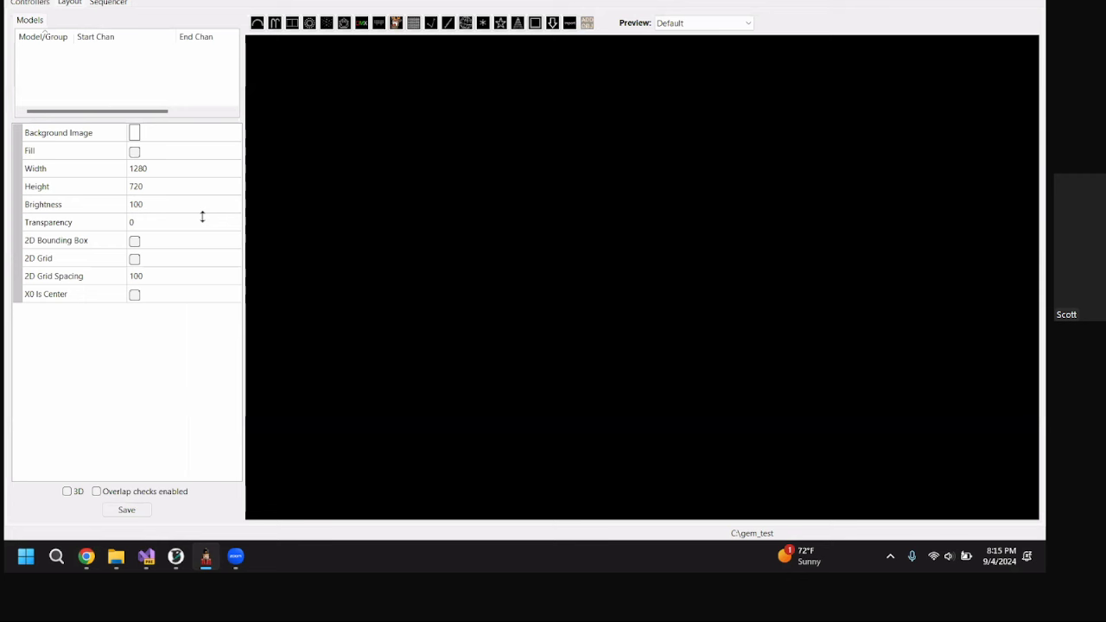
drag(202, 217, 208, 265)
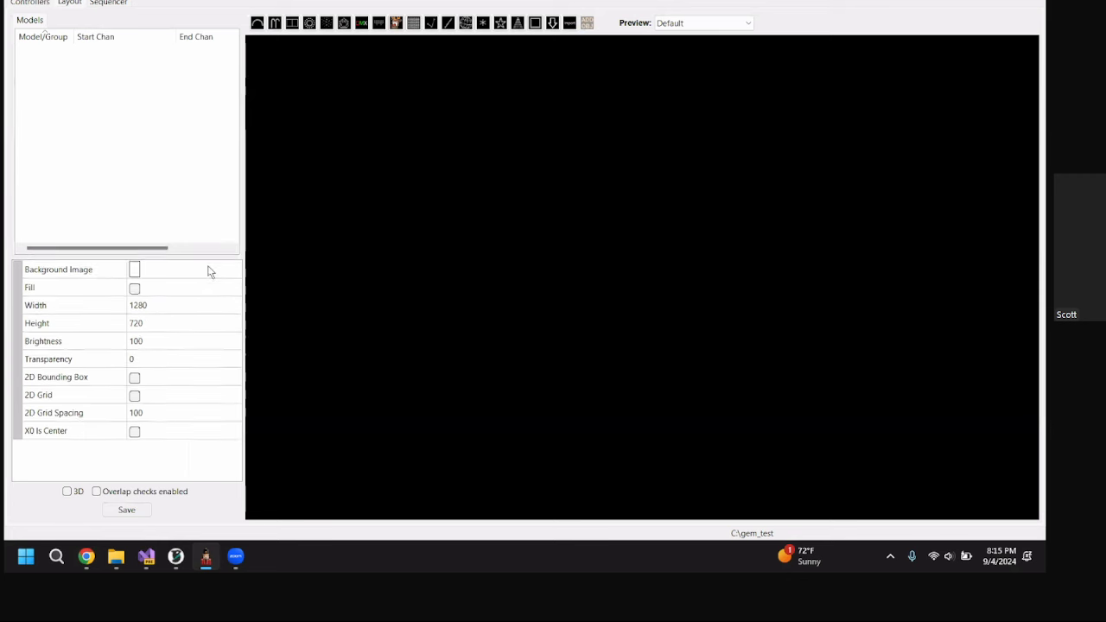
- Draw a Tree model in the left half of the preview and set its Degrees to 180
click(518, 22)
drag(383, 178, 537, 337)
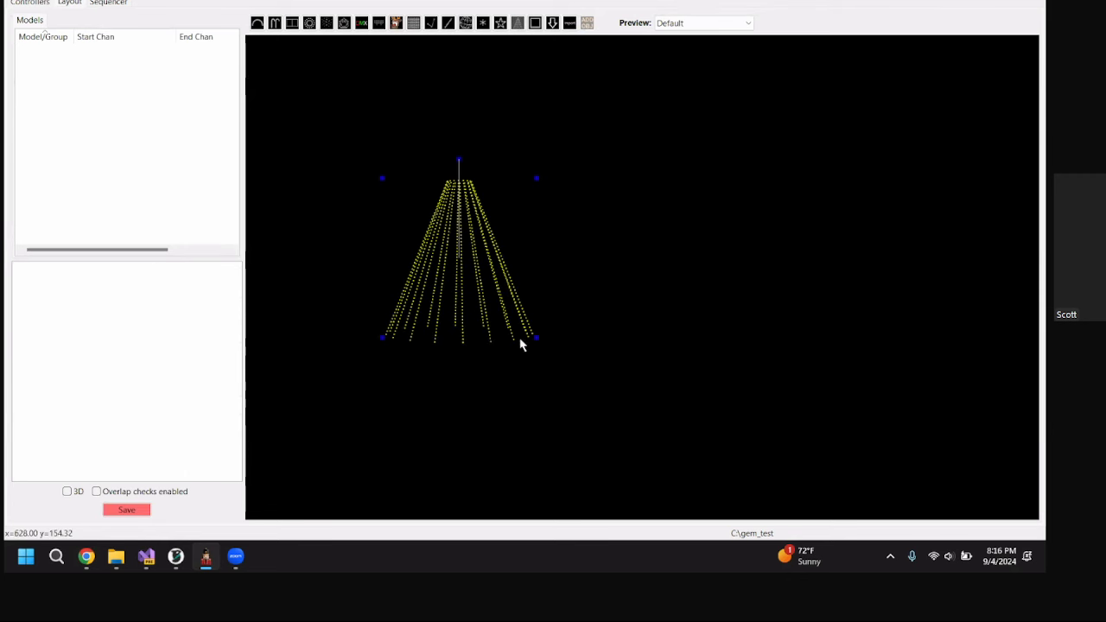
click(156, 324)
text(180)
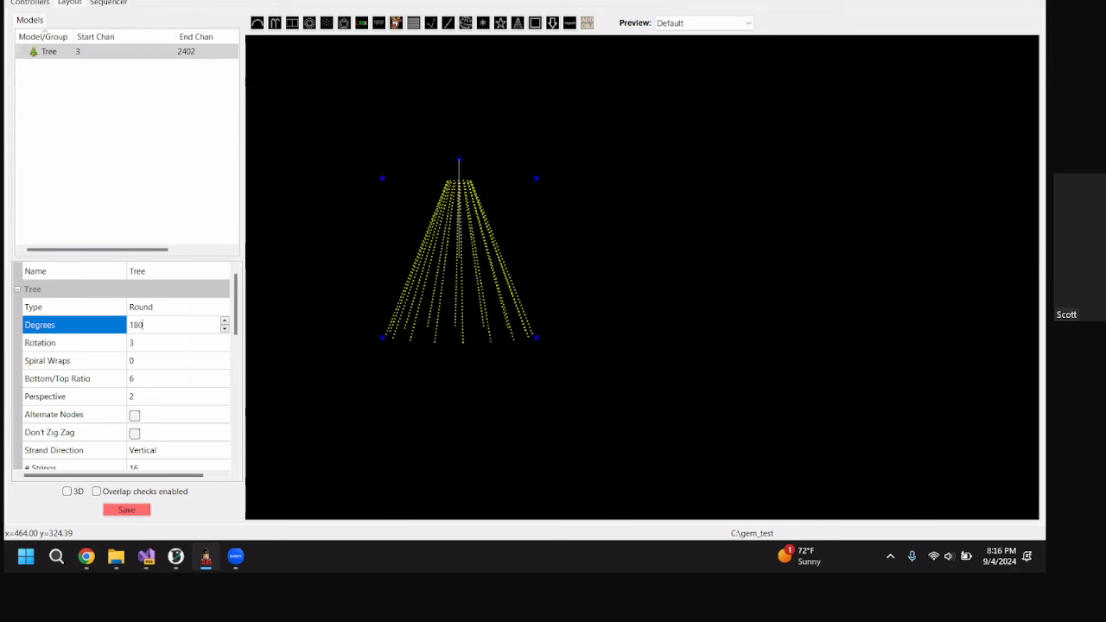
key(Return)
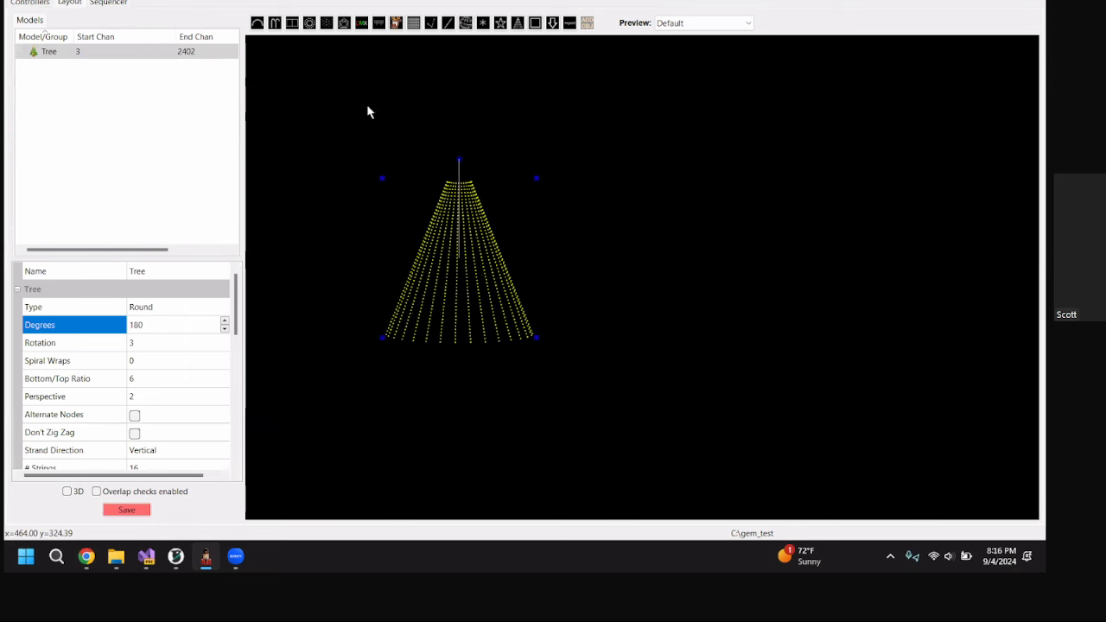
- Draw four Arches models of varying widths in a row to the right of the tree
click(258, 23)
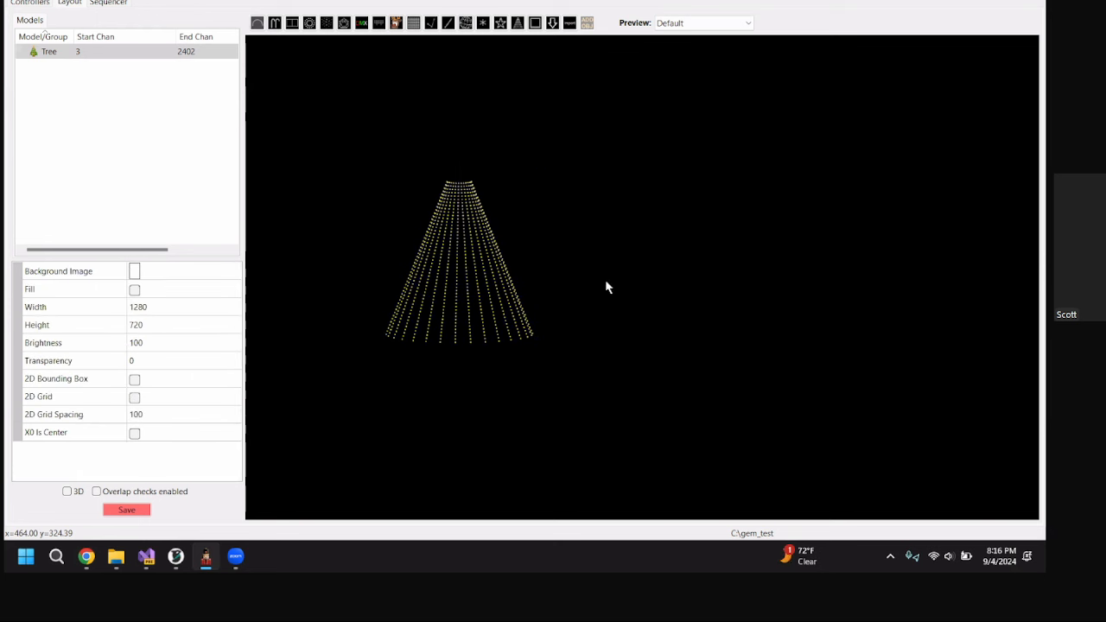
drag(607, 281, 704, 282)
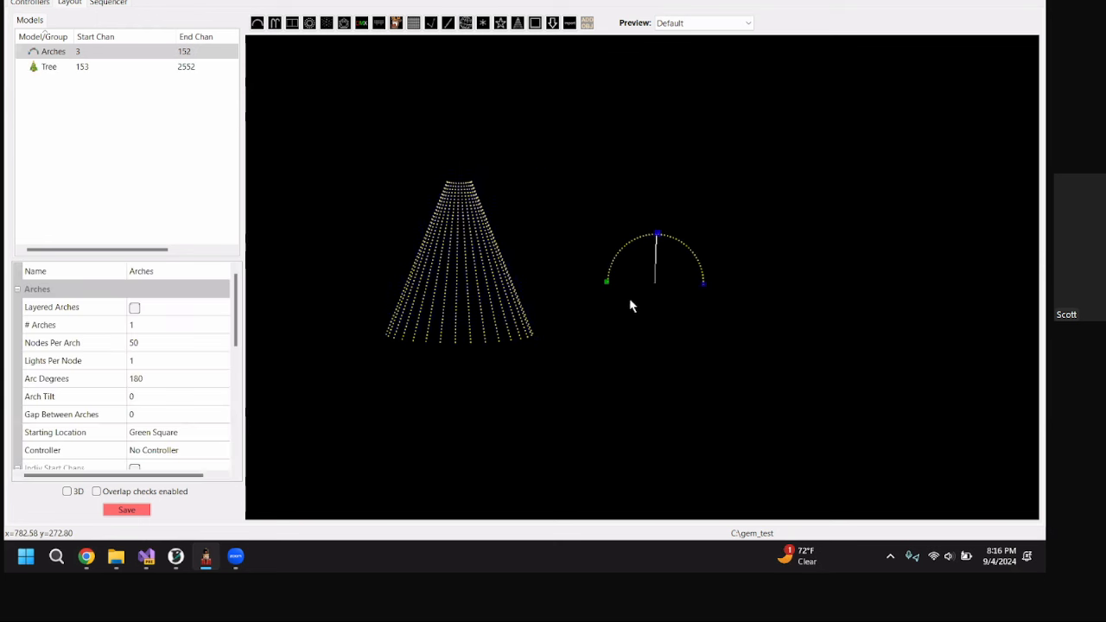
click(259, 26)
drag(740, 297, 968, 287)
click(257, 23)
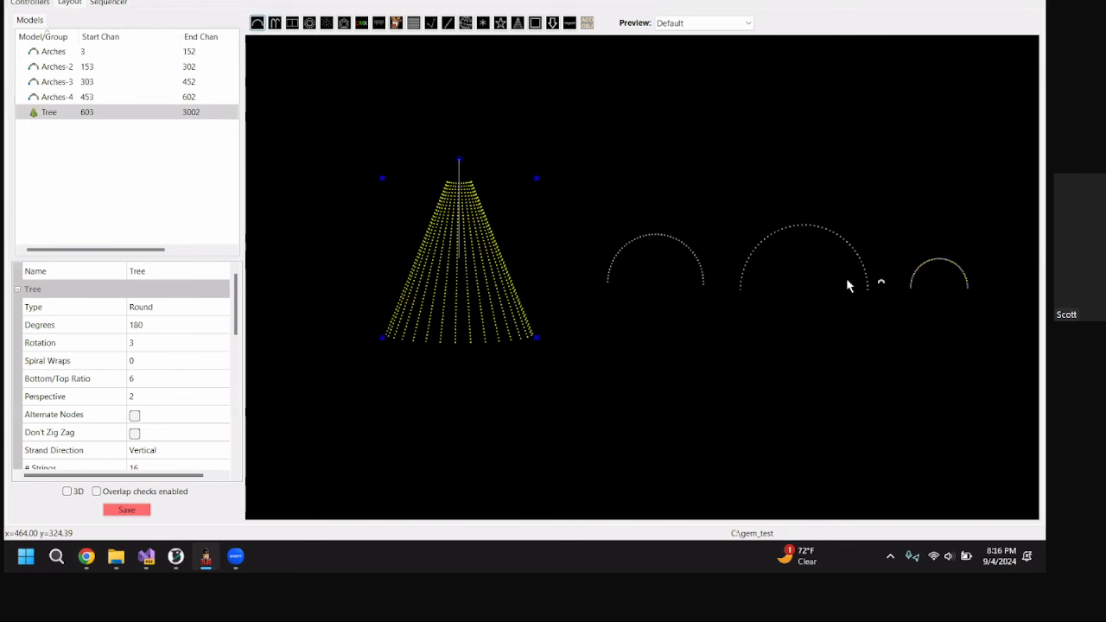
- Widen the tiny Arches-3 model to fill the gap before the last arch
click(889, 284)
click(884, 283)
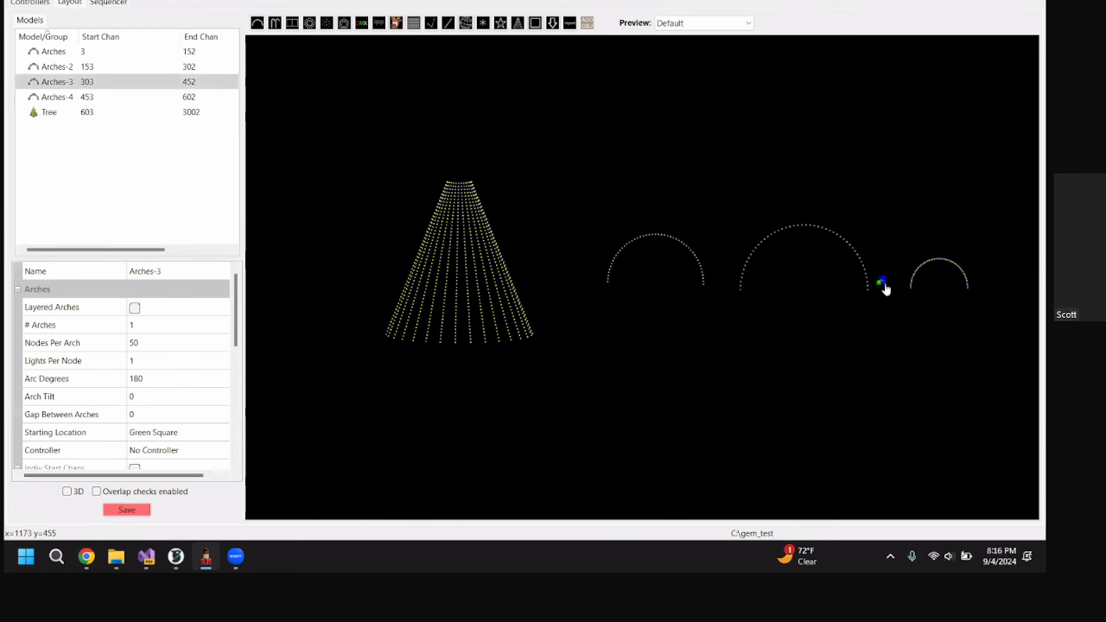
drag(883, 283, 907, 285)
- Draw a Star model and adjust it to sit just above the tree
click(500, 22)
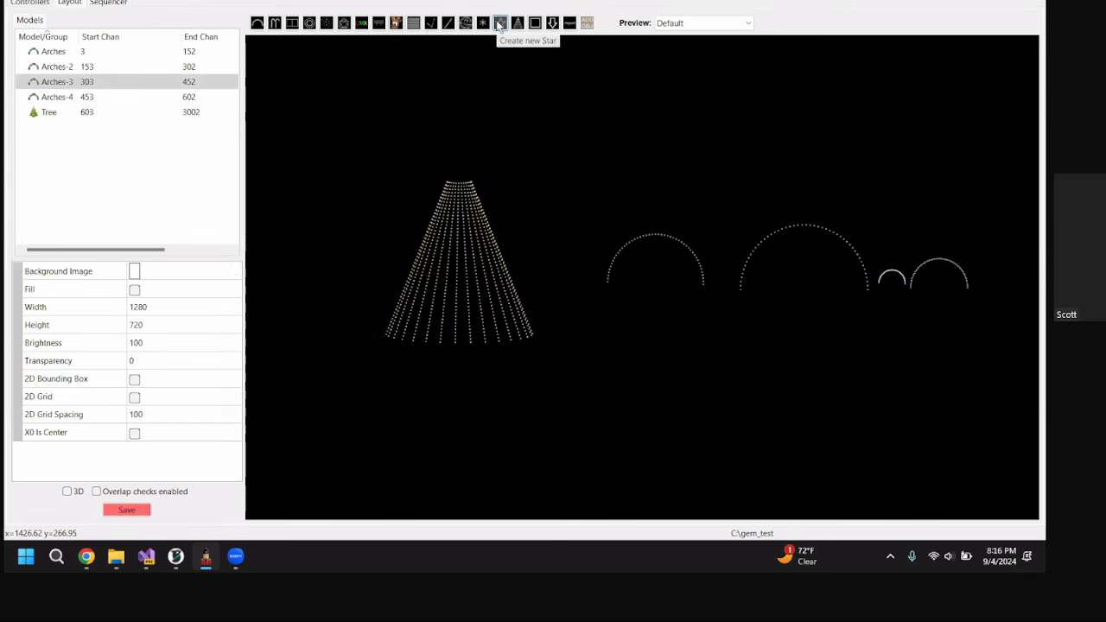
drag(387, 144, 488, 202)
drag(425, 187, 481, 127)
- Draw four roughly horizontal Single Line models stacked above the arches
click(448, 22)
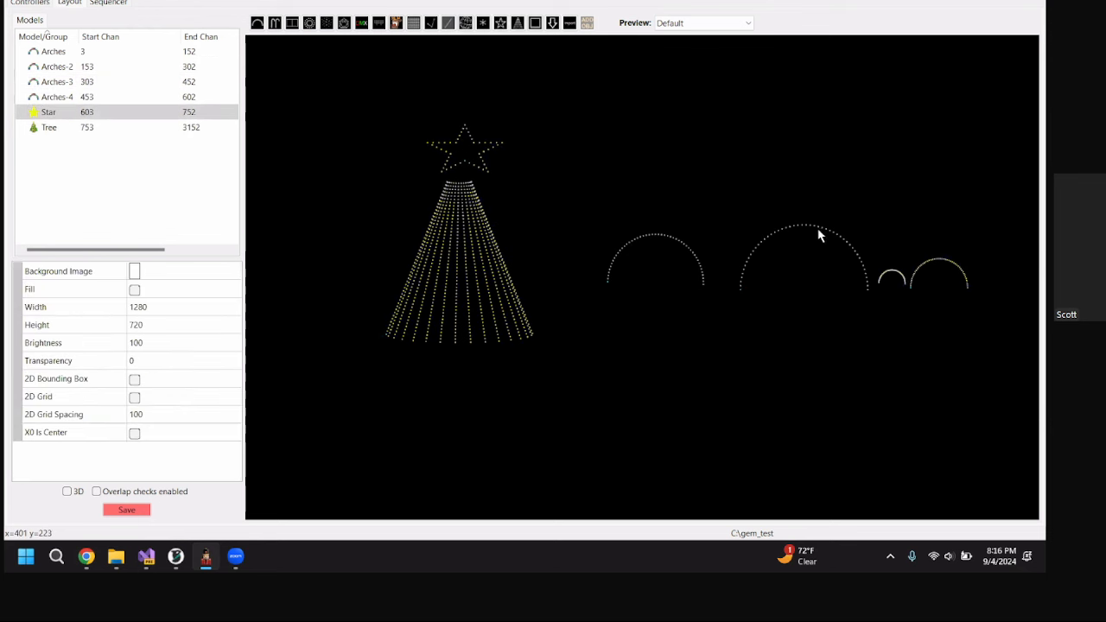
drag(641, 85, 812, 87)
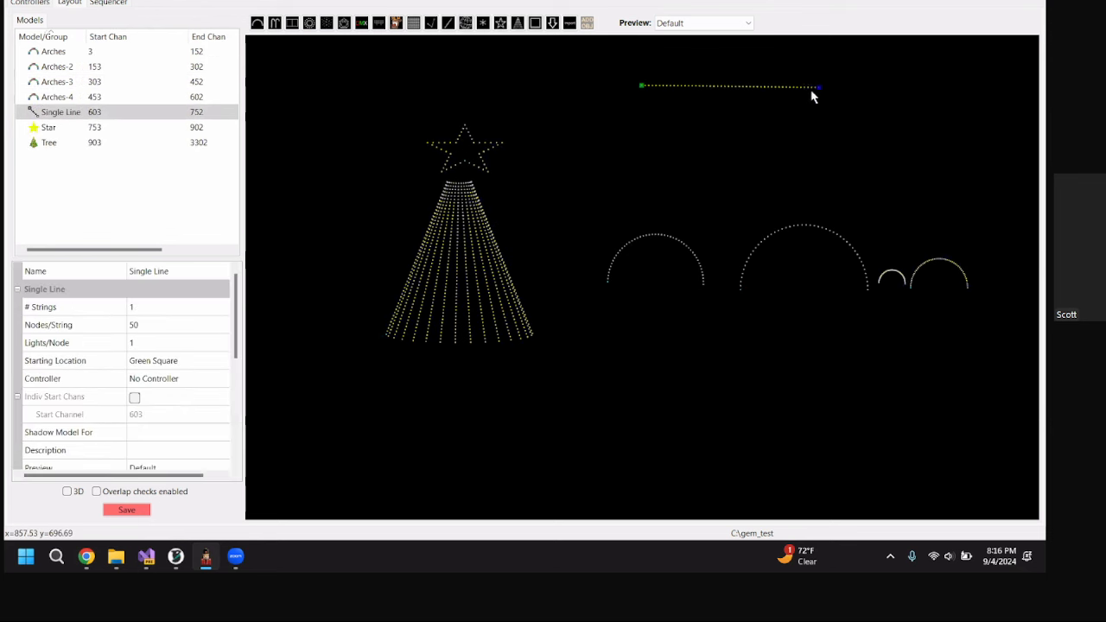
click(447, 22)
drag(646, 109, 826, 108)
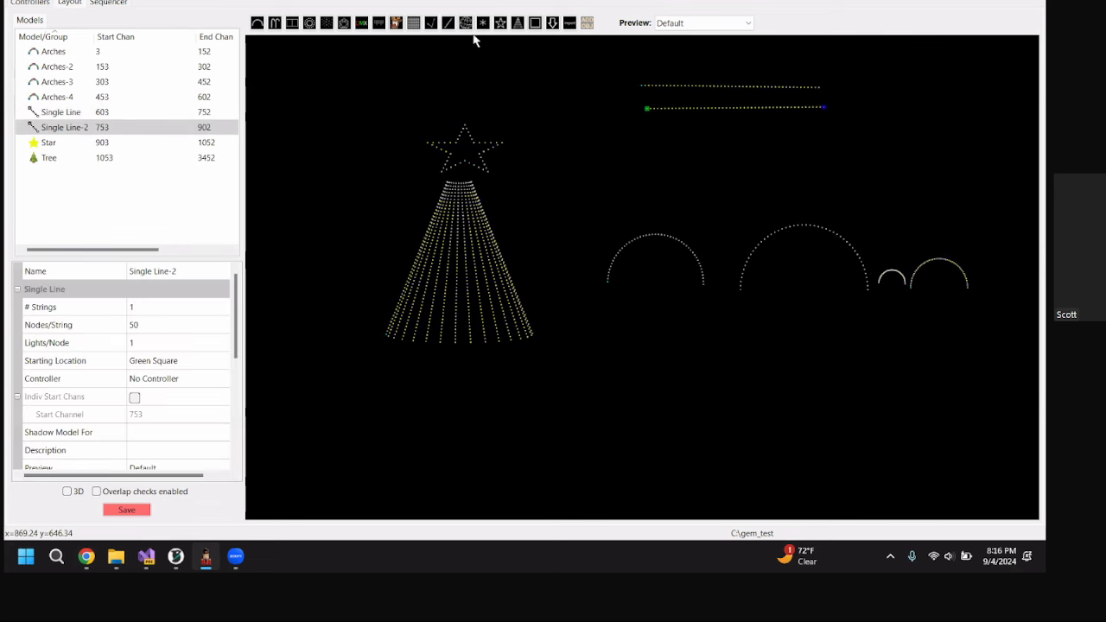
click(448, 22)
drag(636, 142, 842, 142)
click(448, 23)
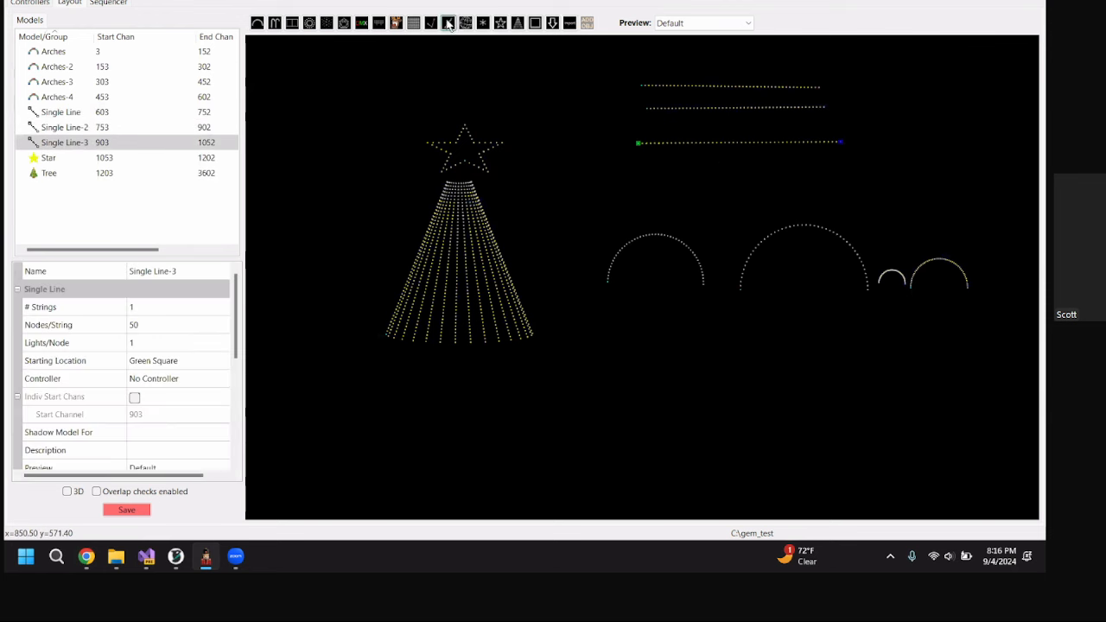
drag(634, 169, 863, 167)
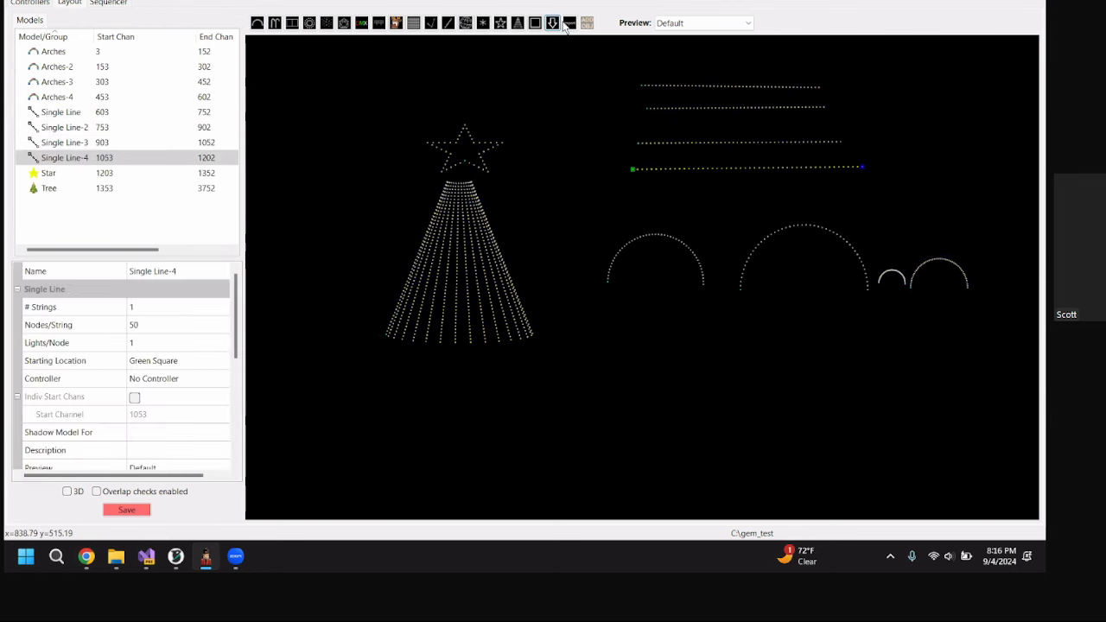
- Insert the Globe NSR model from EFL Designs' Christmas models without importing aliases and place it below the rightmost arches
click(553, 23)
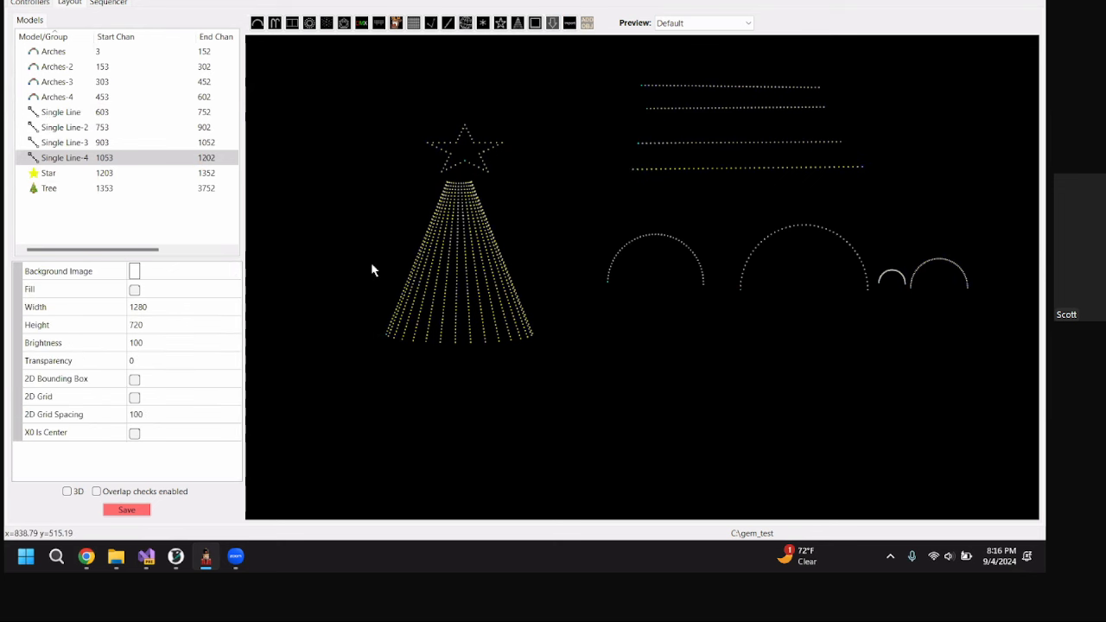
drag(291, 114, 413, 201)
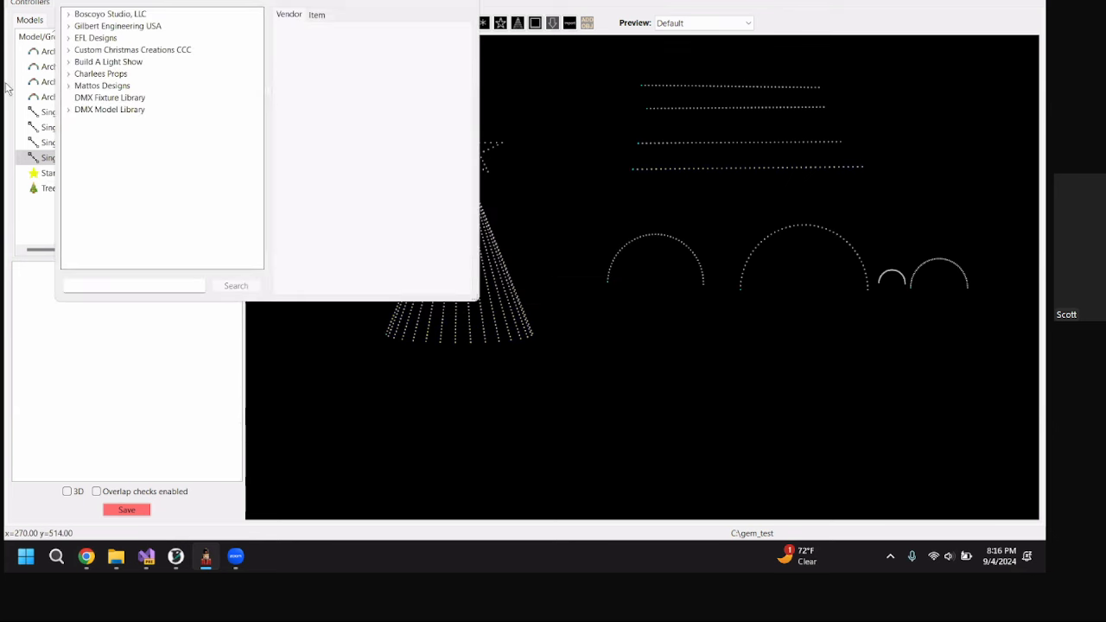
click(77, 43)
scroll(95, 155, down, 6)
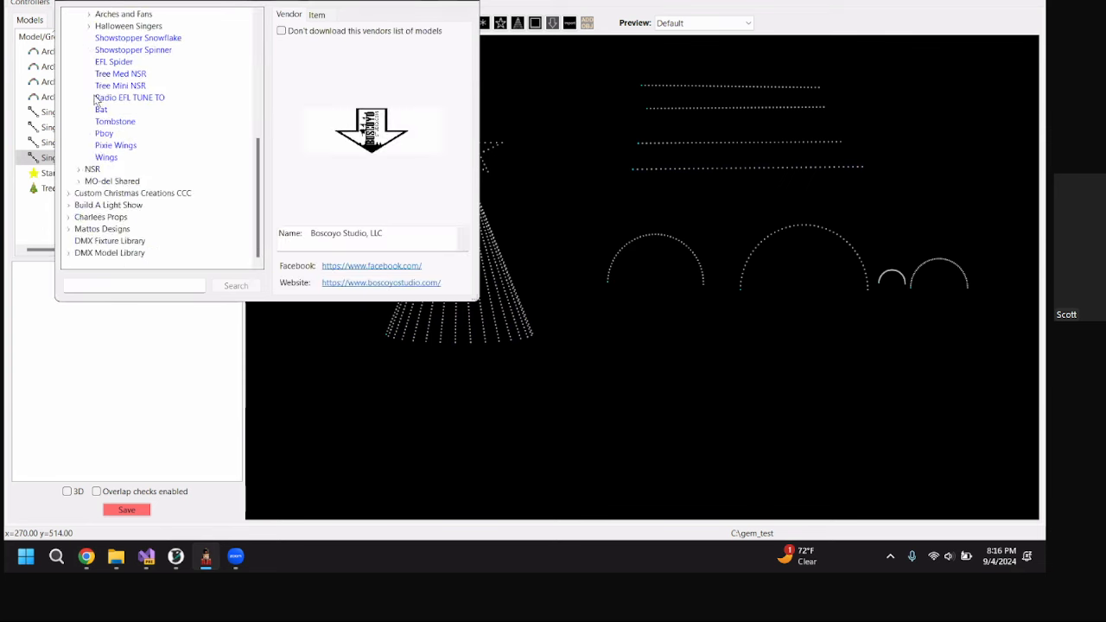
scroll(169, 240, up, 3)
scroll(158, 251, down, 1)
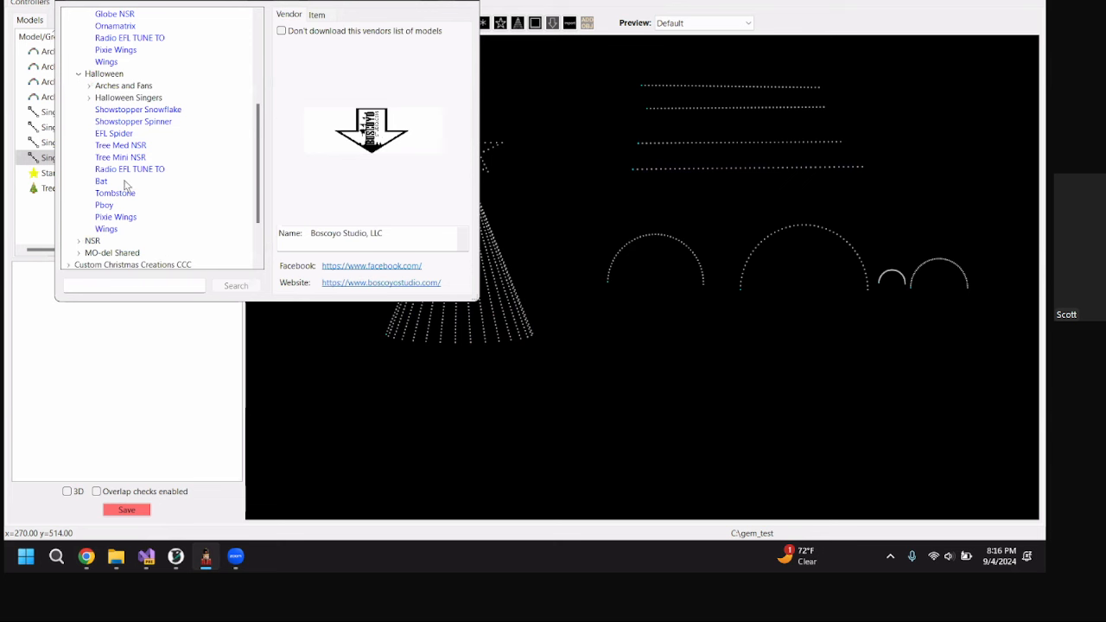
scroll(142, 183, up, 4)
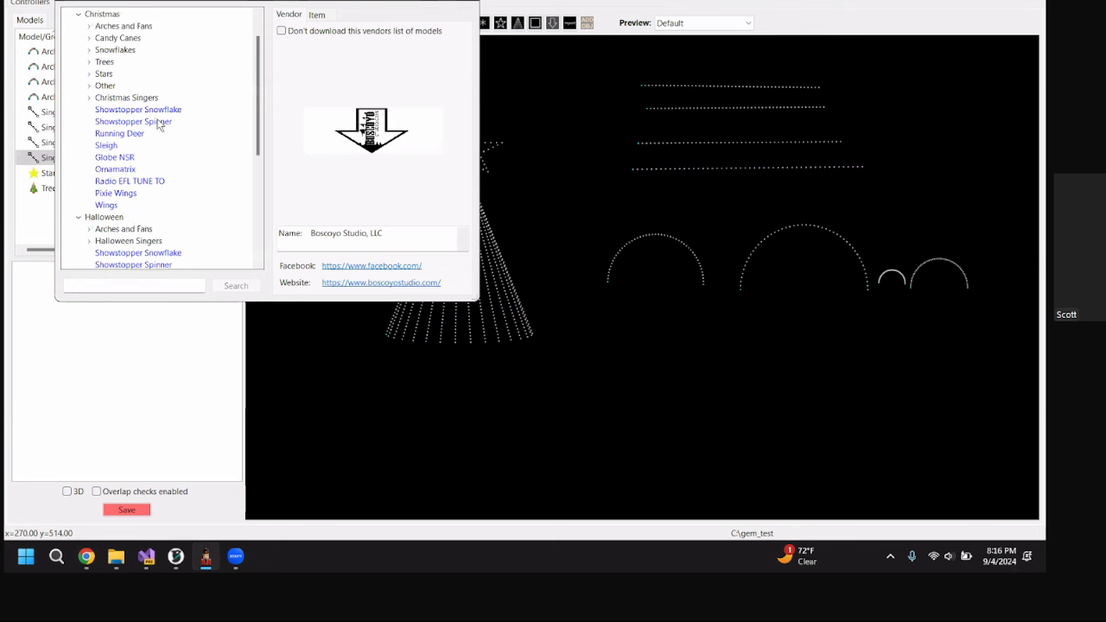
click(130, 156)
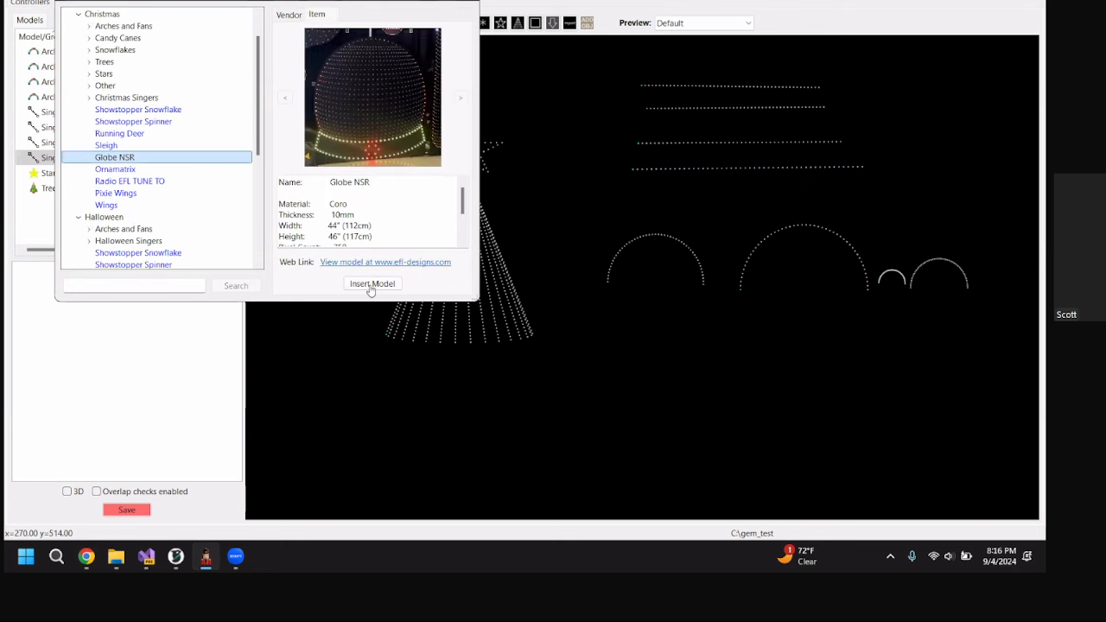
click(371, 282)
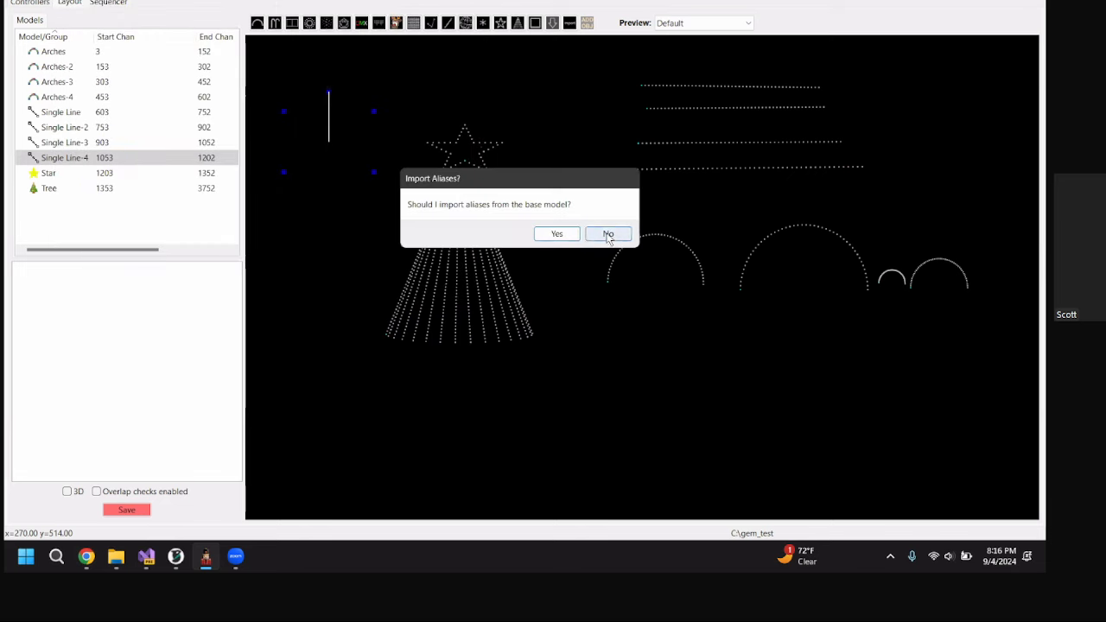
click(609, 234)
drag(336, 156, 901, 421)
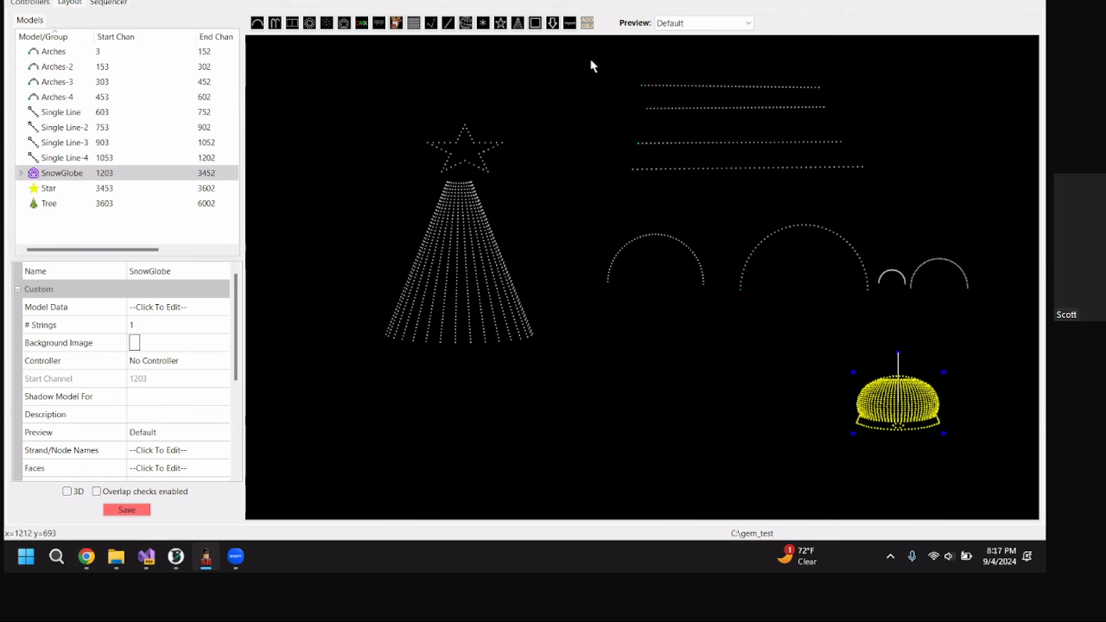
- Draw a vendor model beside the snow globe using Showstopper Snowflake from EFL Designs' Christmas models
drag(710, 354, 821, 438)
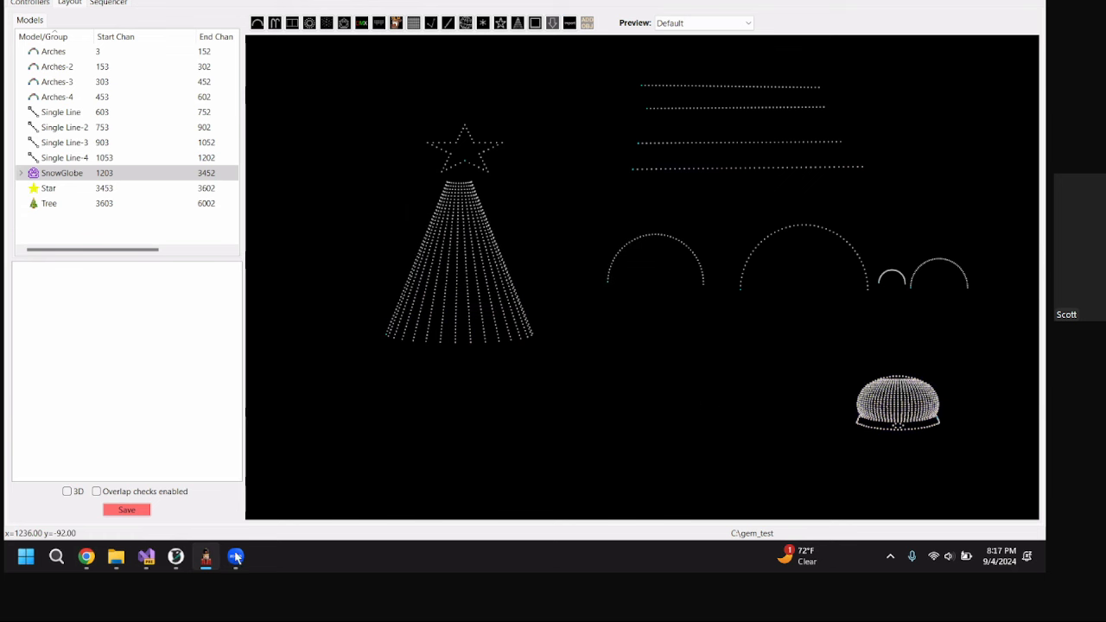
mouse_move(217, 559)
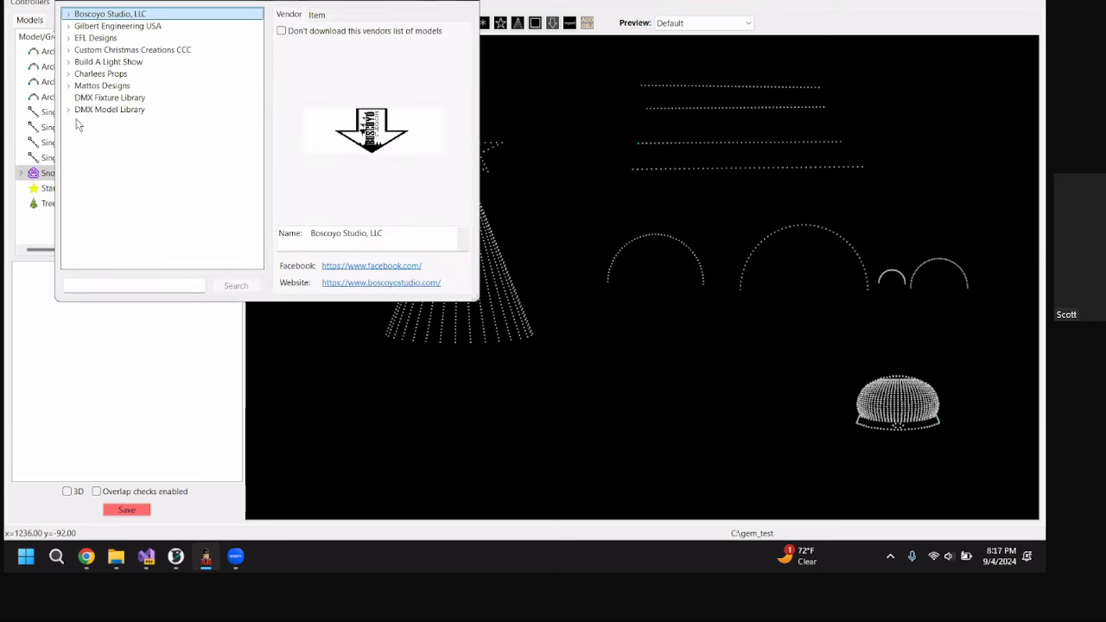
click(69, 39)
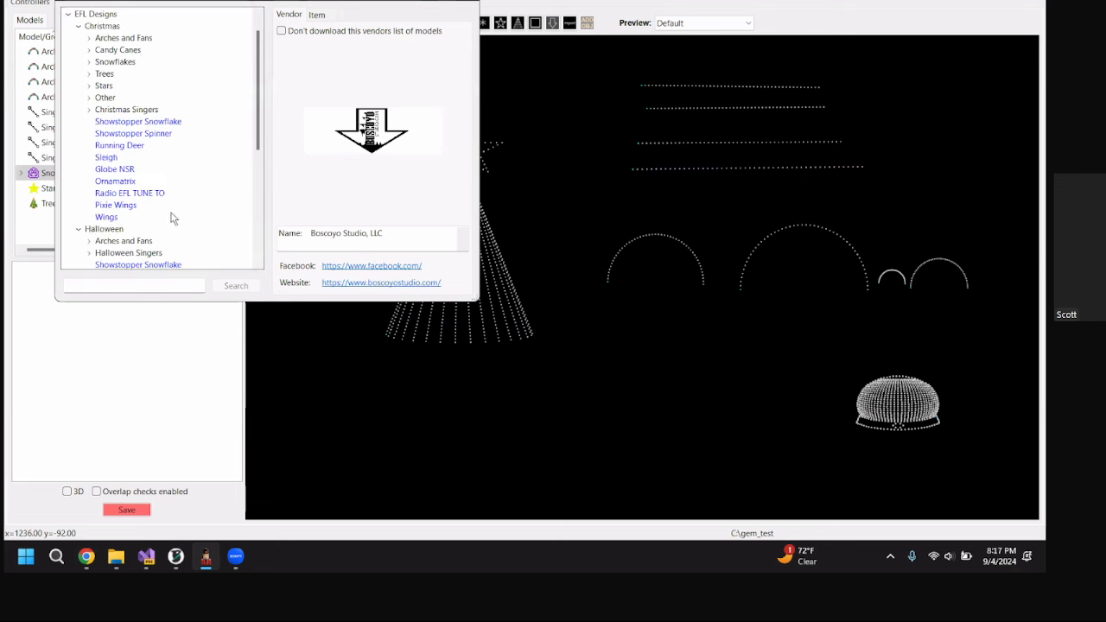
click(140, 122)
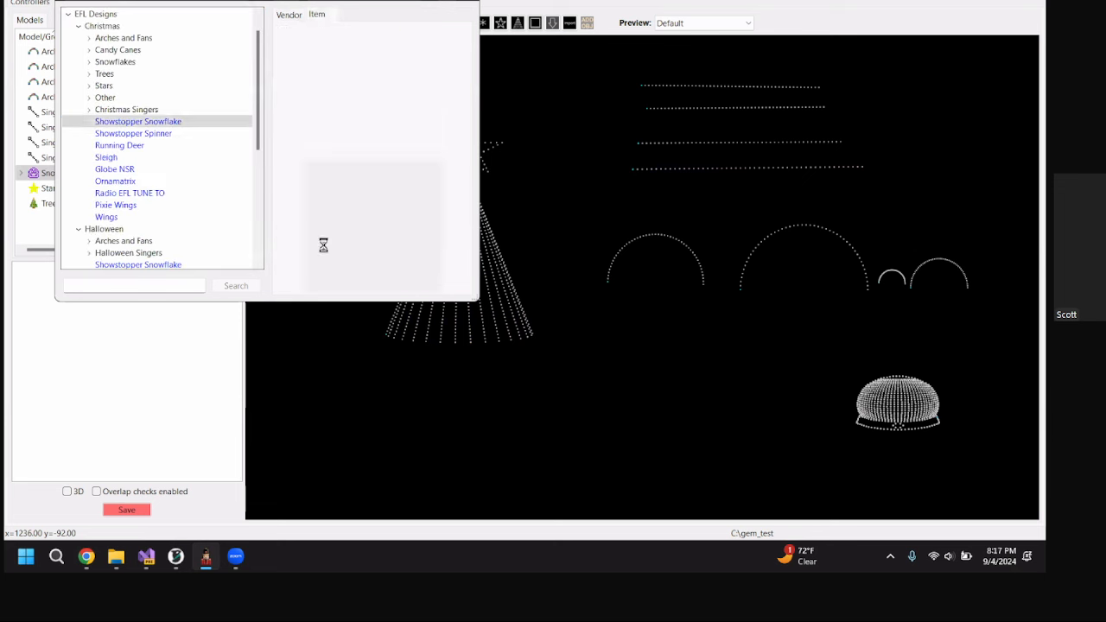
click(387, 287)
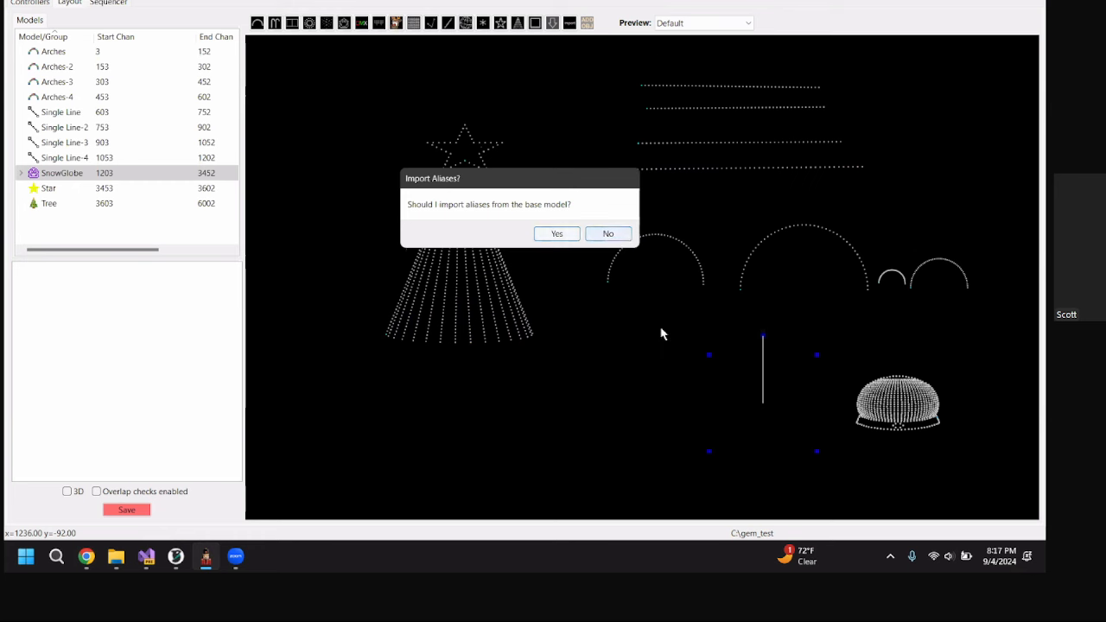
key(Return)
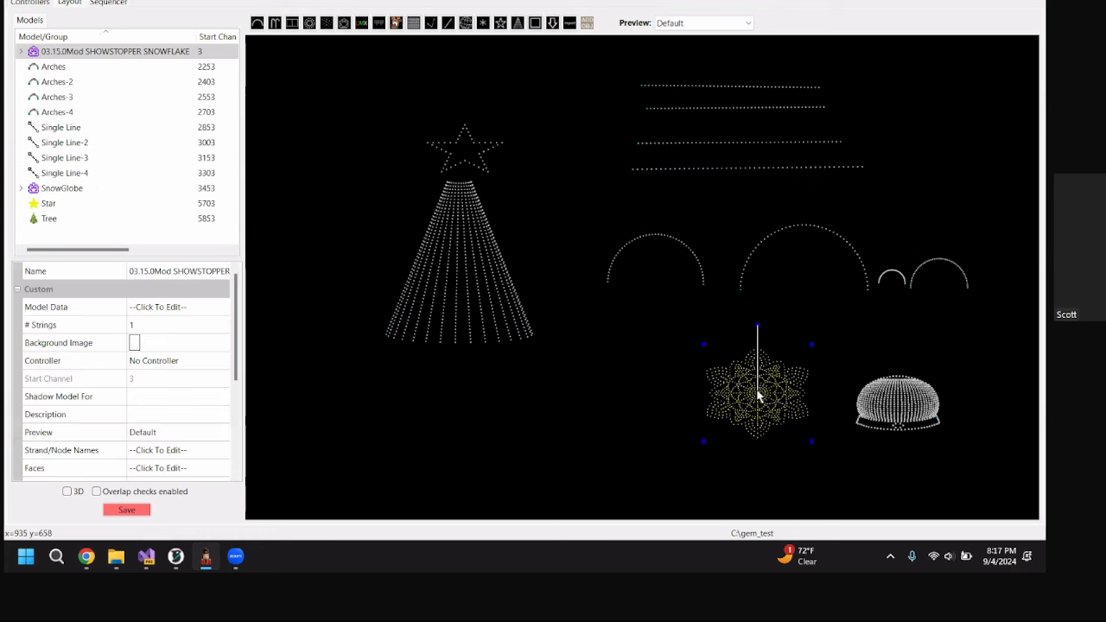
- Duplicate the Showstopper Snowflake model and arrange the two snowflakes side by side to the left of the snow globe
key(ctrl+c)
key(ctrl+v)
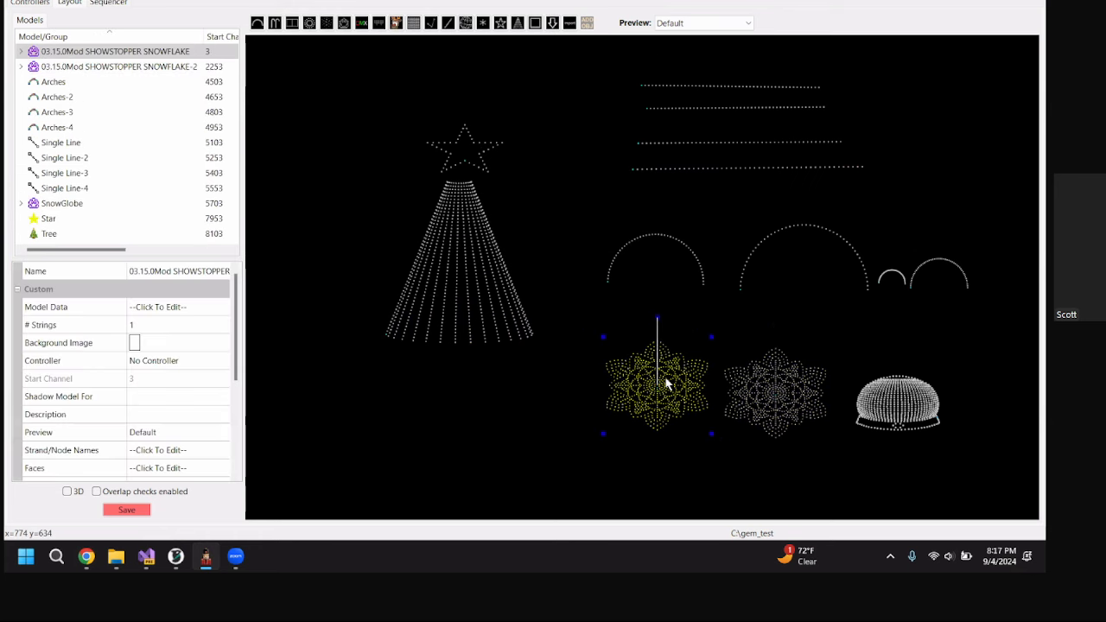
click(657, 393)
click(848, 391)
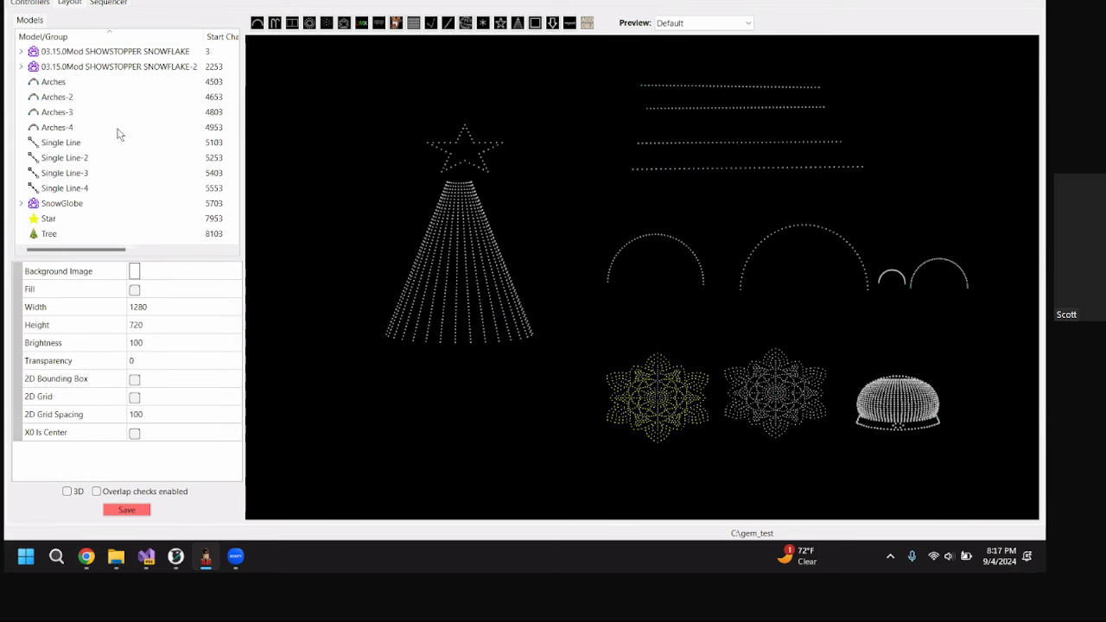
- Widen the small Arches-3 model by stretching its start point leftward across the end of the largest arch
click(894, 281)
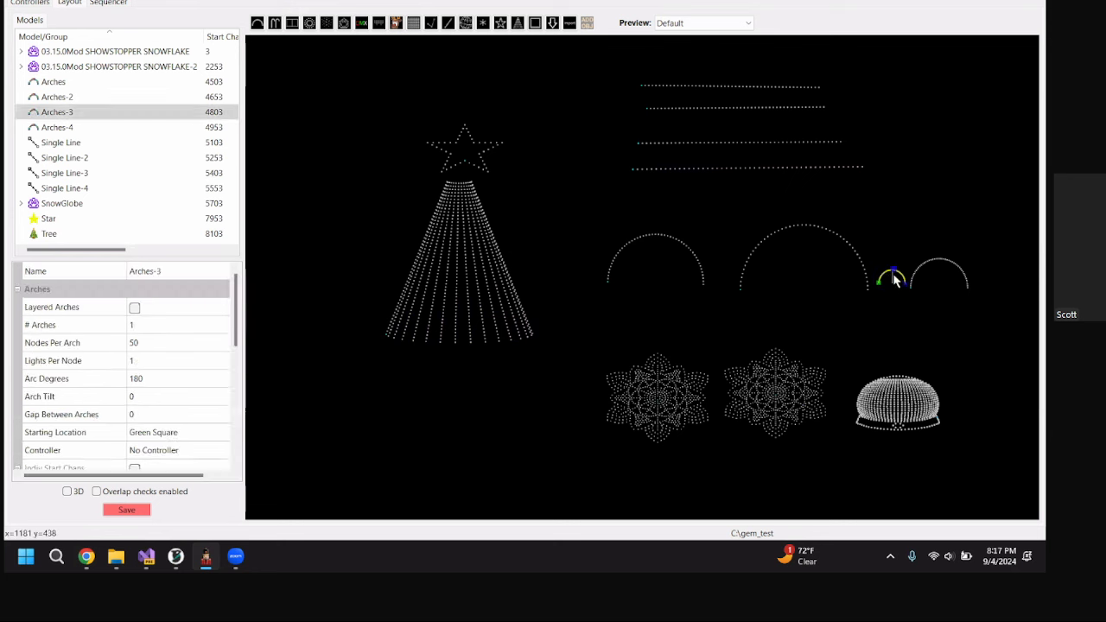
drag(880, 282, 839, 281)
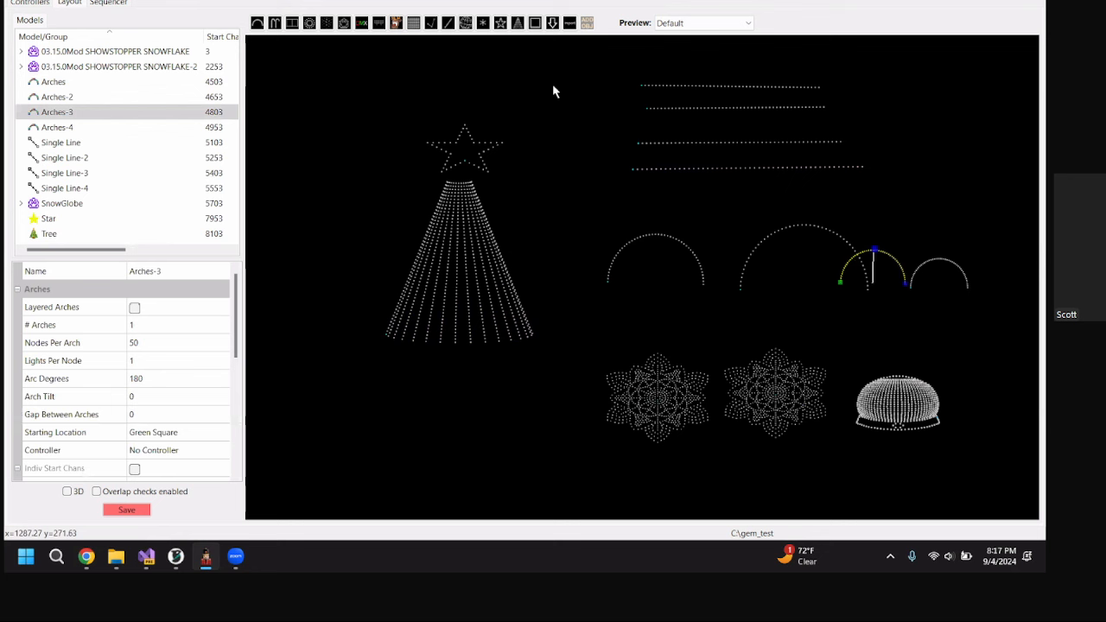
- Draw a DMX Moving Head model below the tree, look through its properties, and save the layout
click(362, 22)
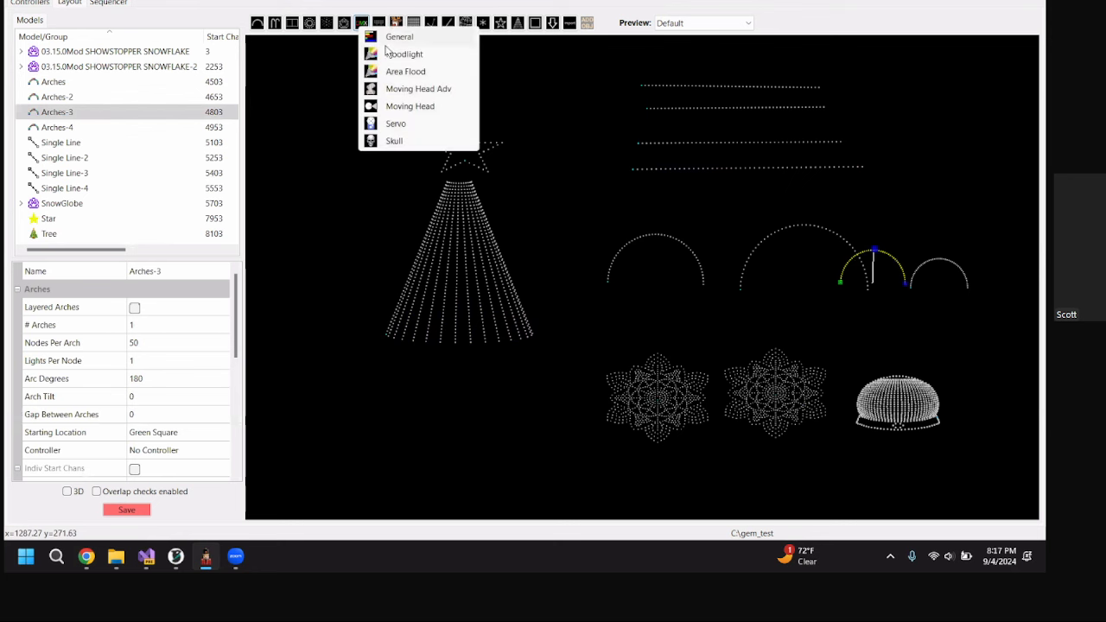
click(437, 103)
mouse_move(363, 401)
mouse_down()
mouse_move(499, 489)
mouse_move(455, 482)
mouse_up()
scroll(190, 383, down, 3)
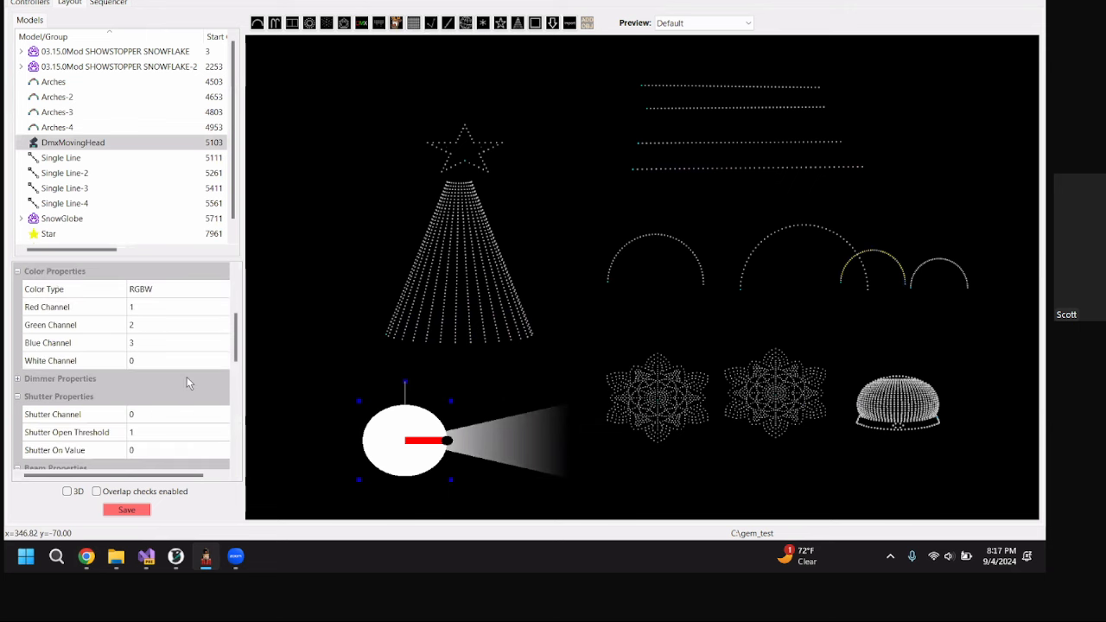
scroll(192, 384, up, 2)
scroll(173, 387, down, 5)
scroll(190, 406, up, 6)
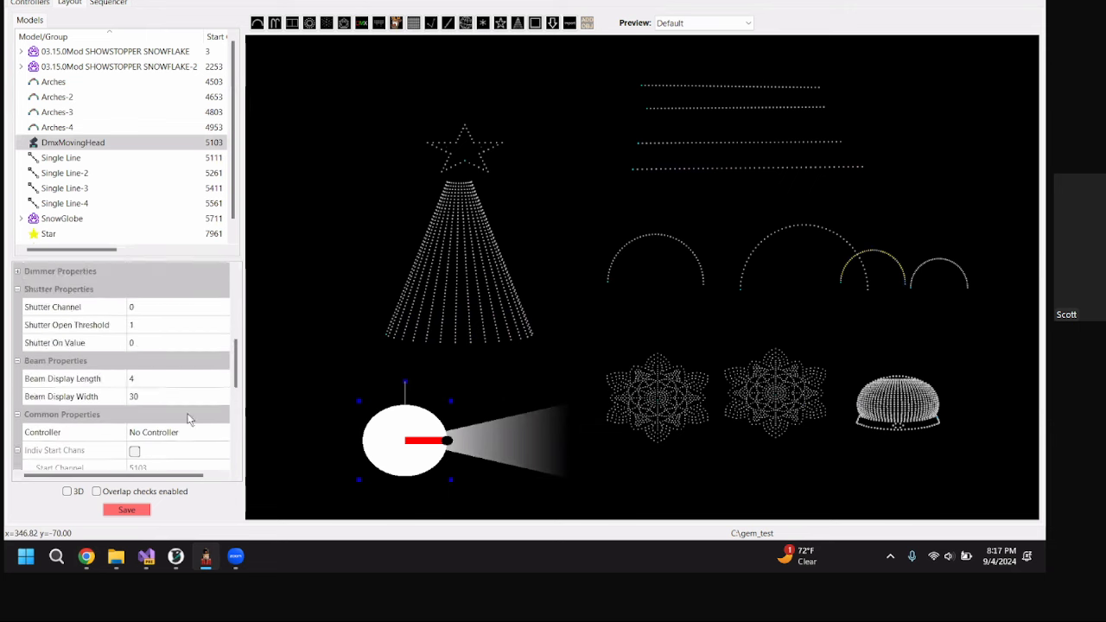
click(120, 510)
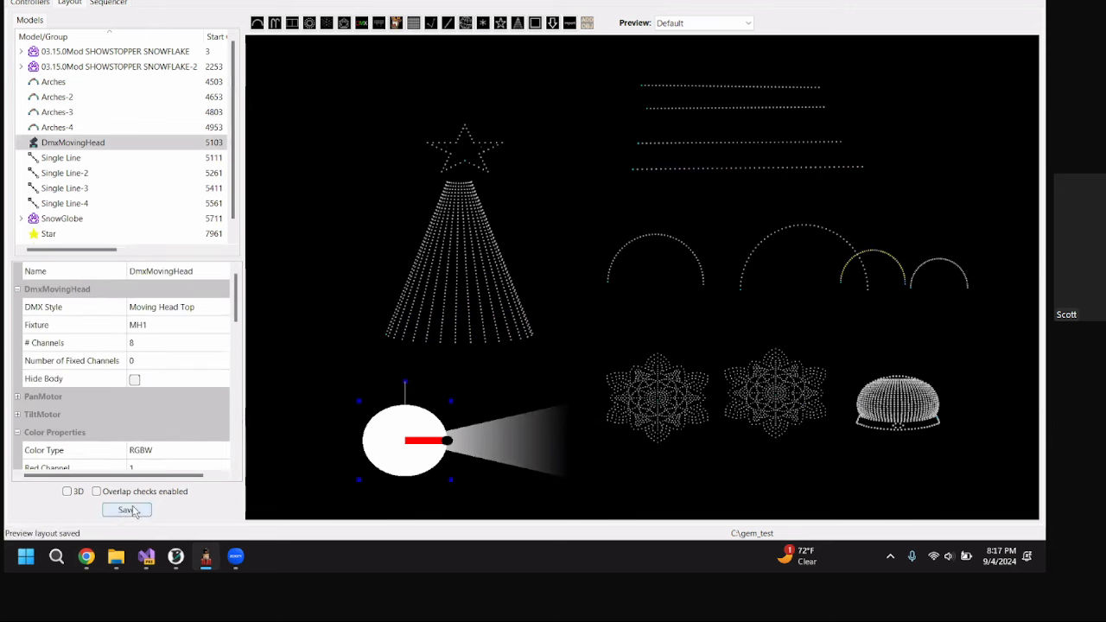
- Open the visualiser for the HouseLeft controller and reposition its window so the ports and model list are in view
click(36, 4)
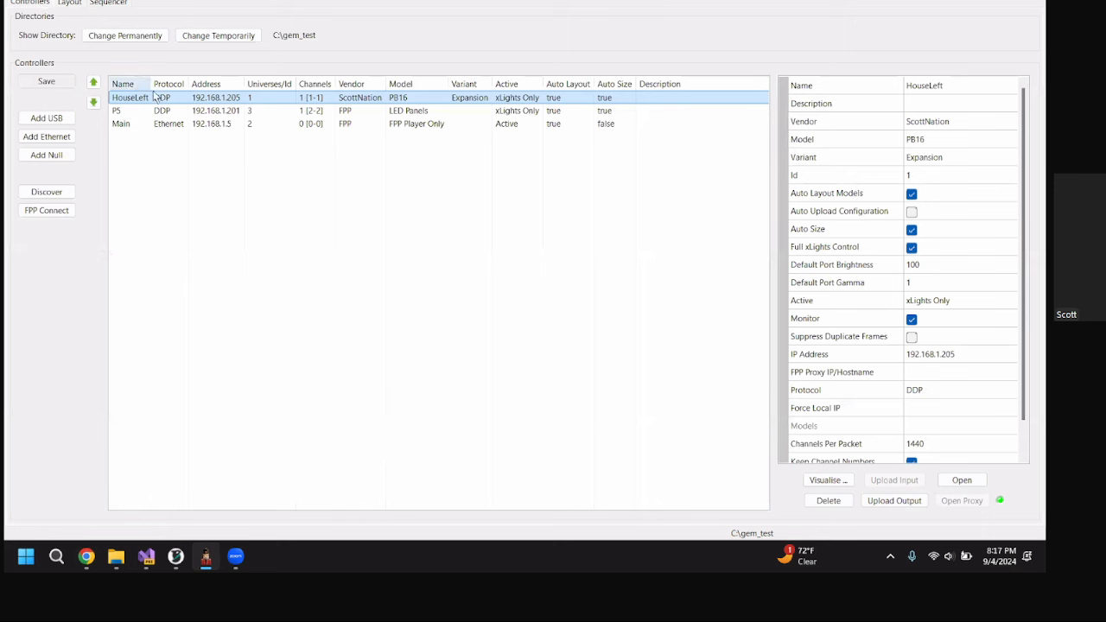
double_click(199, 101)
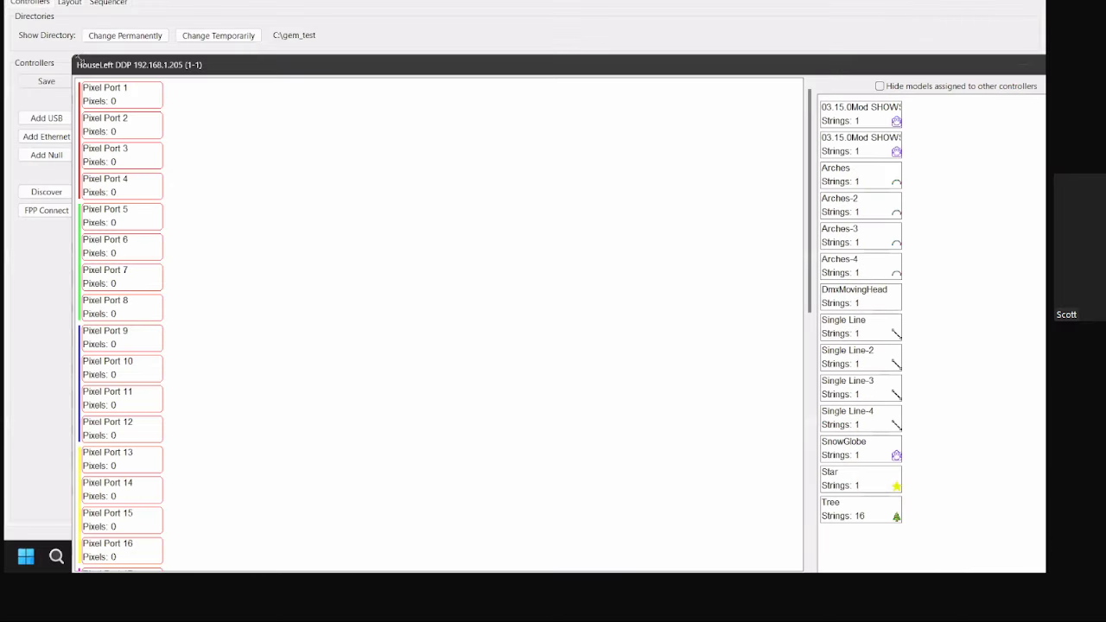
drag(76, 57, 221, 131)
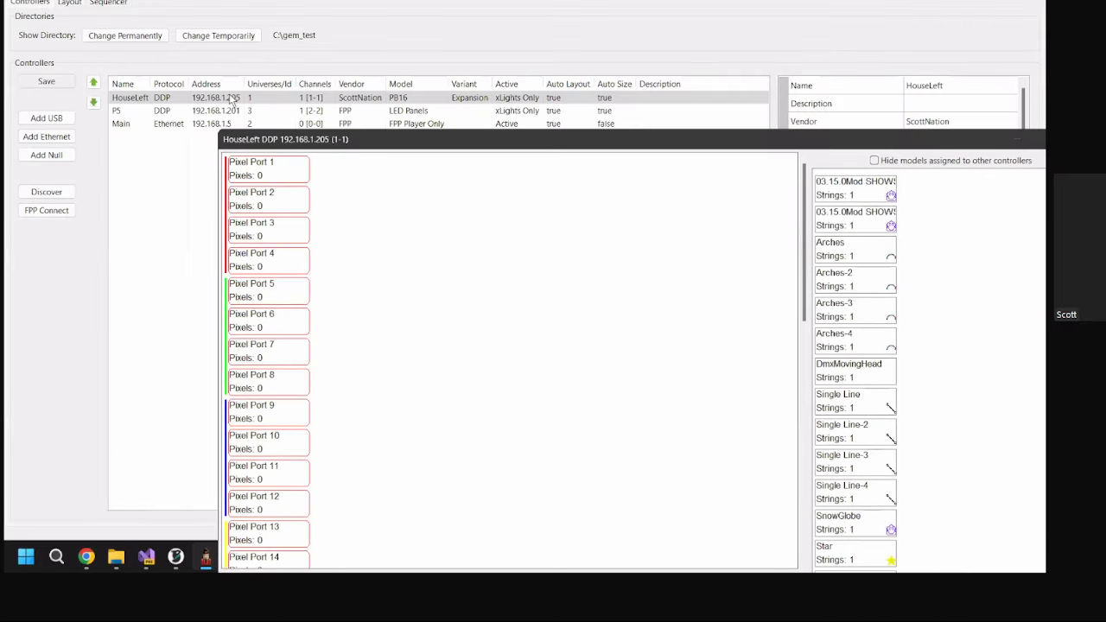
drag(363, 139, 200, 0)
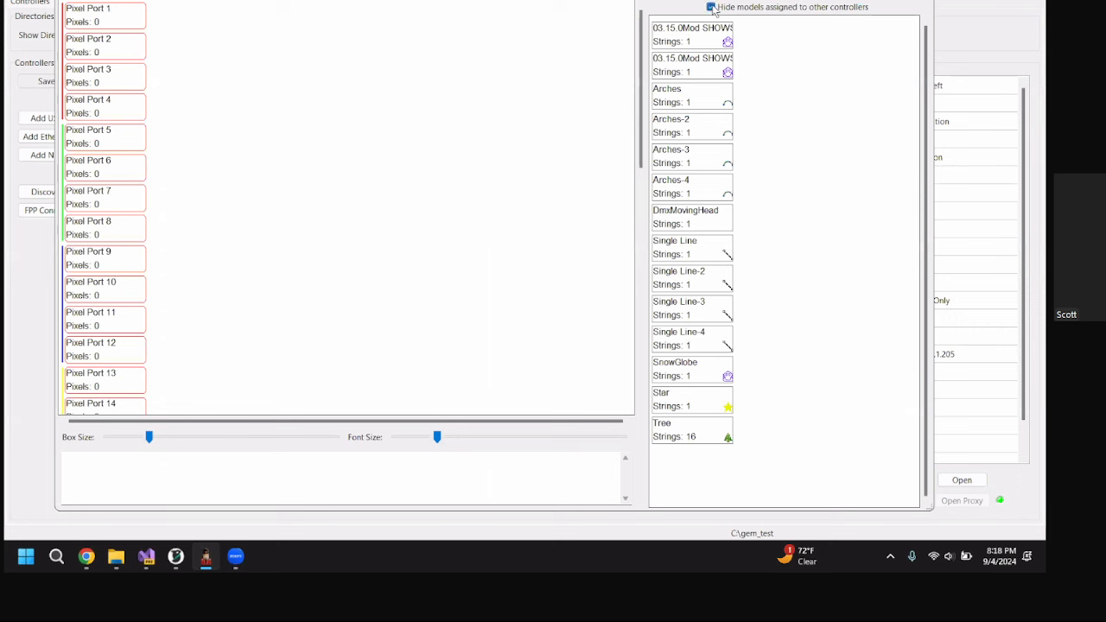
click(712, 8)
click(711, 7)
- Slightly reduce the box size and the font size in the HouseLeft visualiser
click(142, 445)
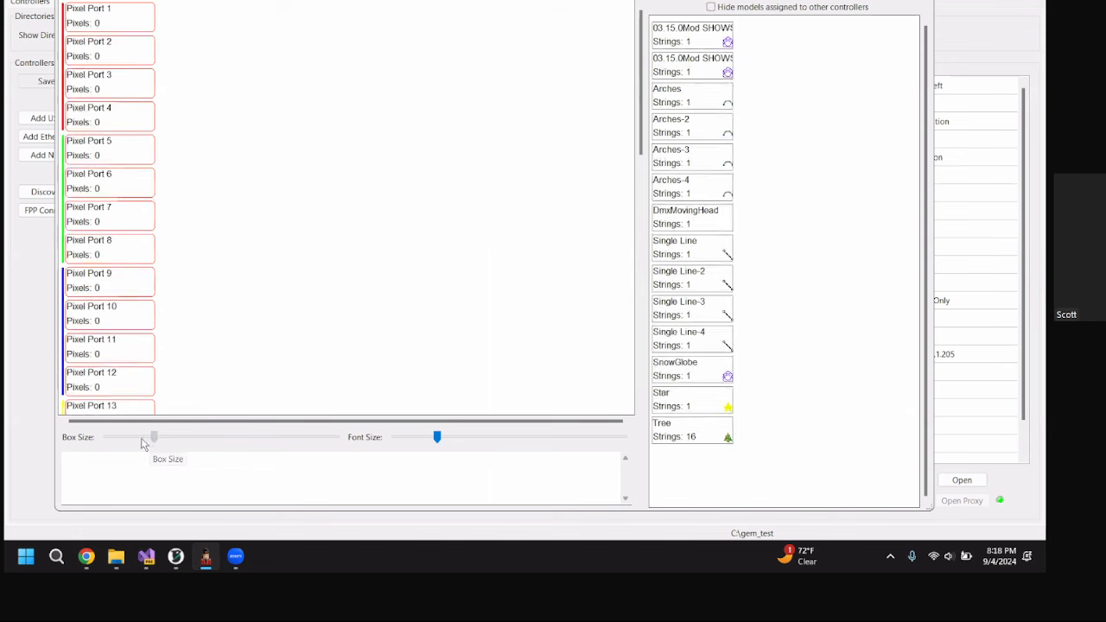
drag(142, 444, 144, 444)
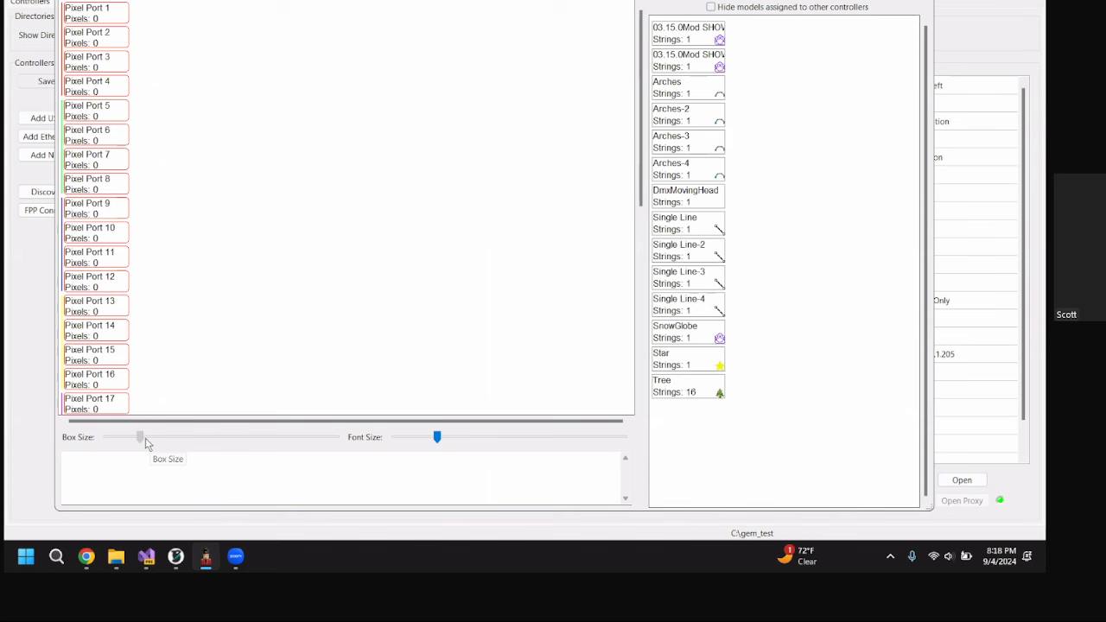
drag(439, 445, 434, 441)
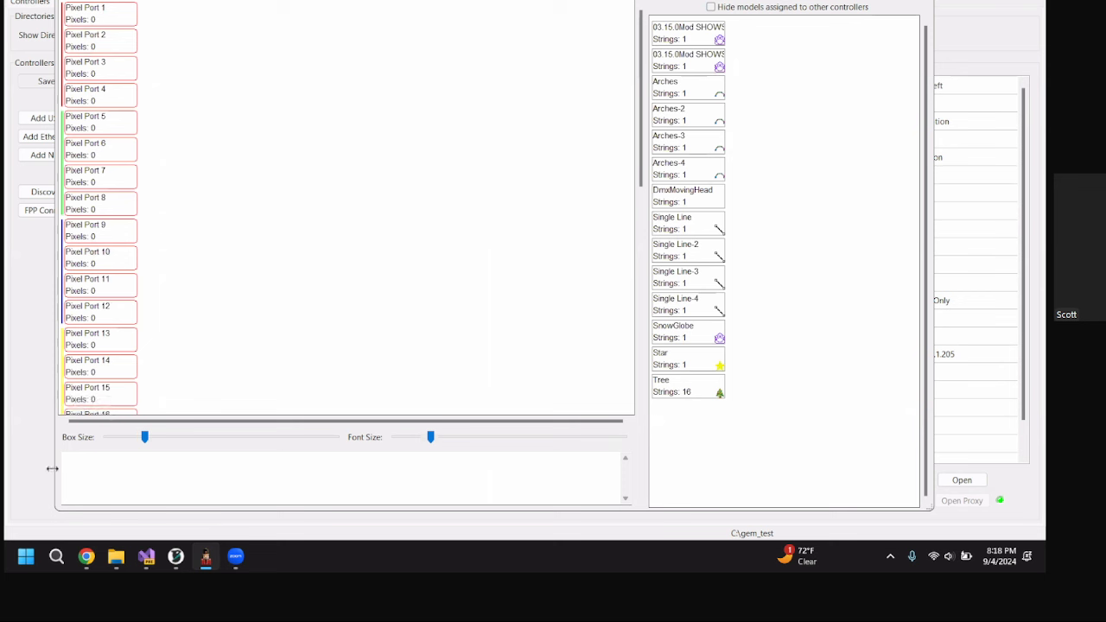
- Examine the full list of pixel and serial ports available on the HouseLeft controller
click(110, 484)
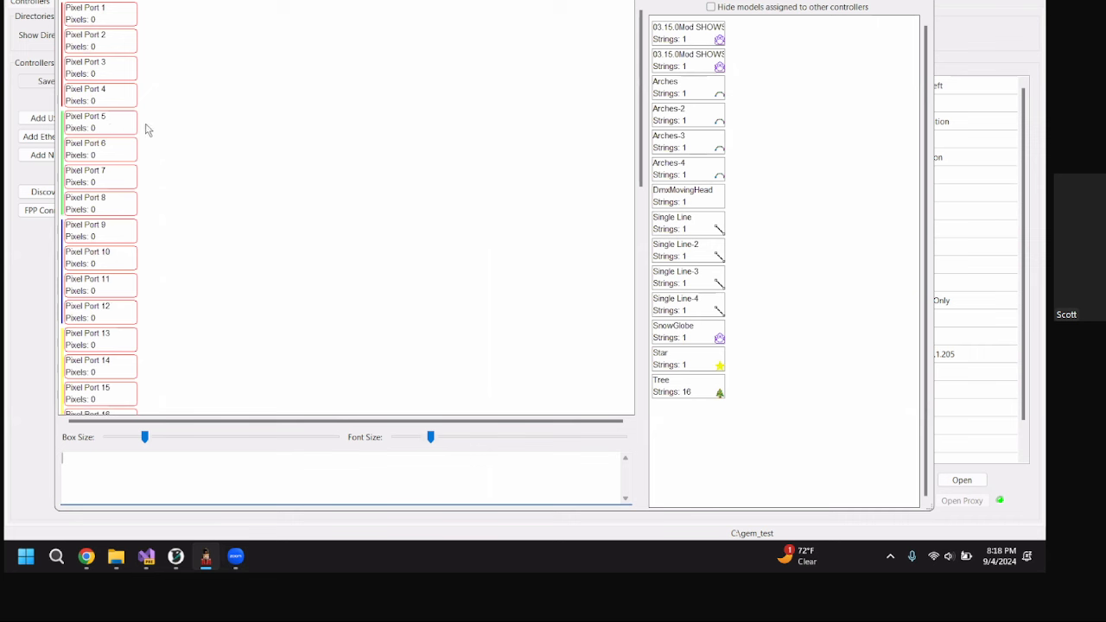
scroll(179, 100, down, 5)
scroll(181, 100, down, 2)
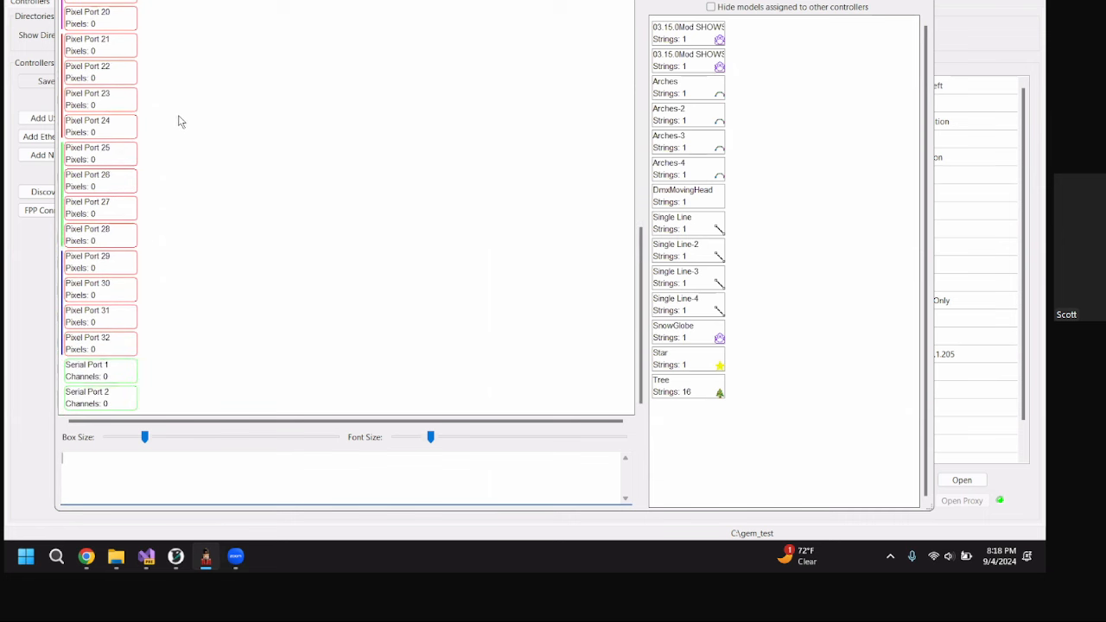
scroll(179, 121, up, 6)
scroll(121, 295, down, 2)
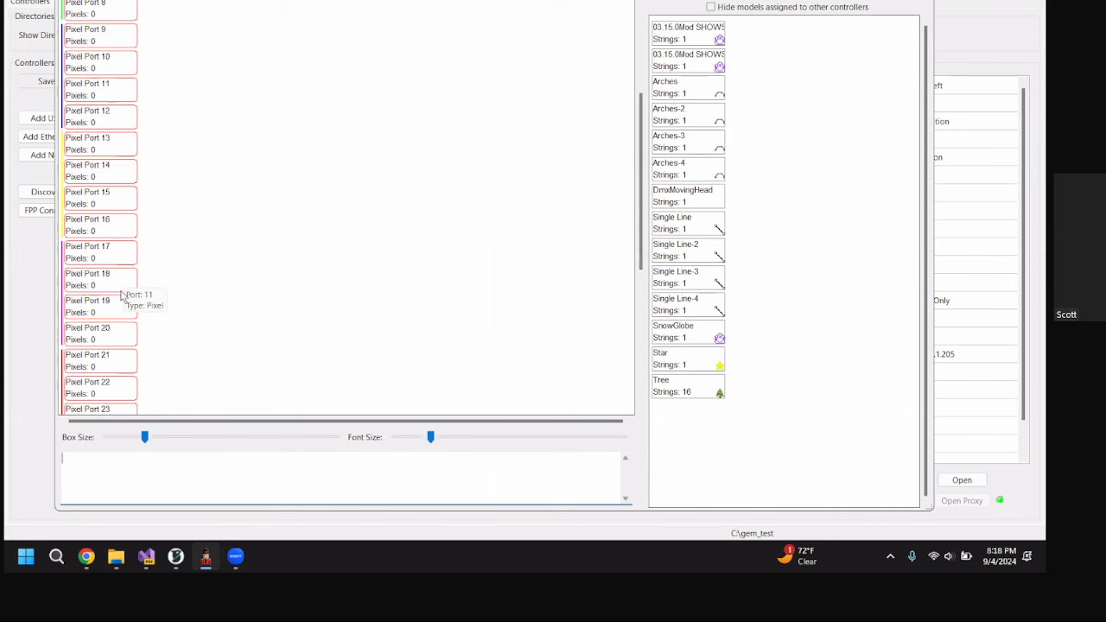
scroll(121, 346, down, 2)
scroll(124, 260, down, 2)
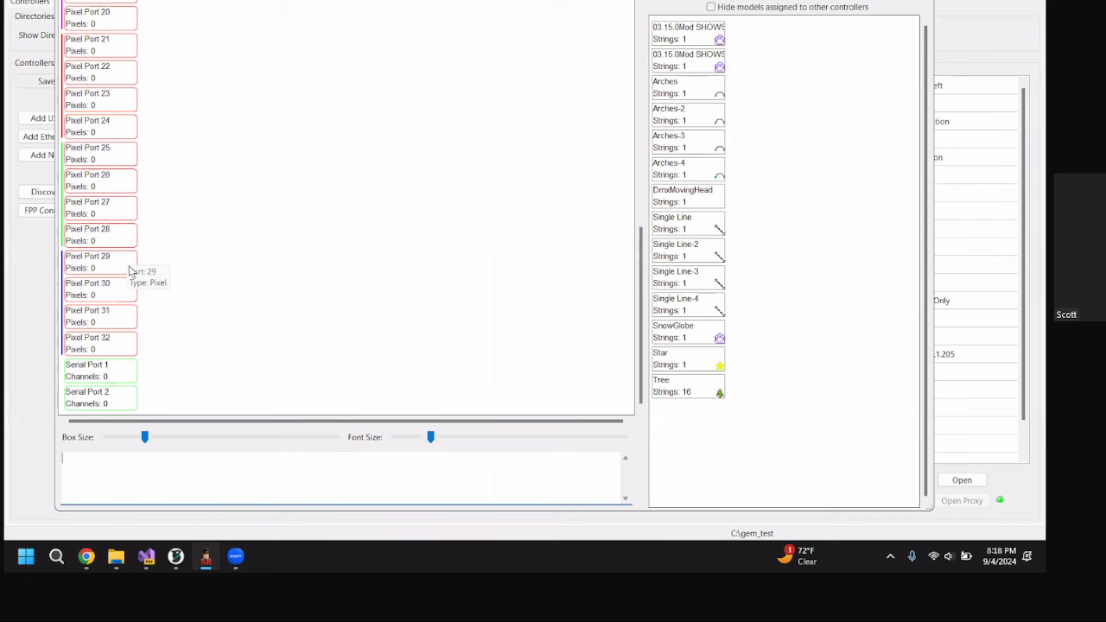
scroll(136, 172, up, 7)
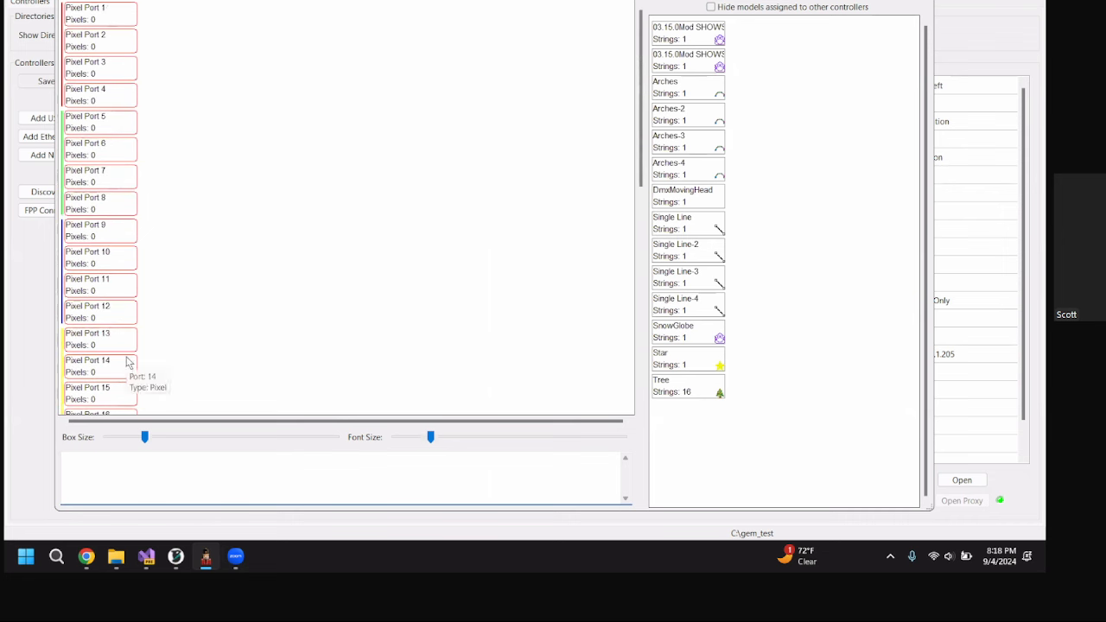
scroll(127, 361, down, 1)
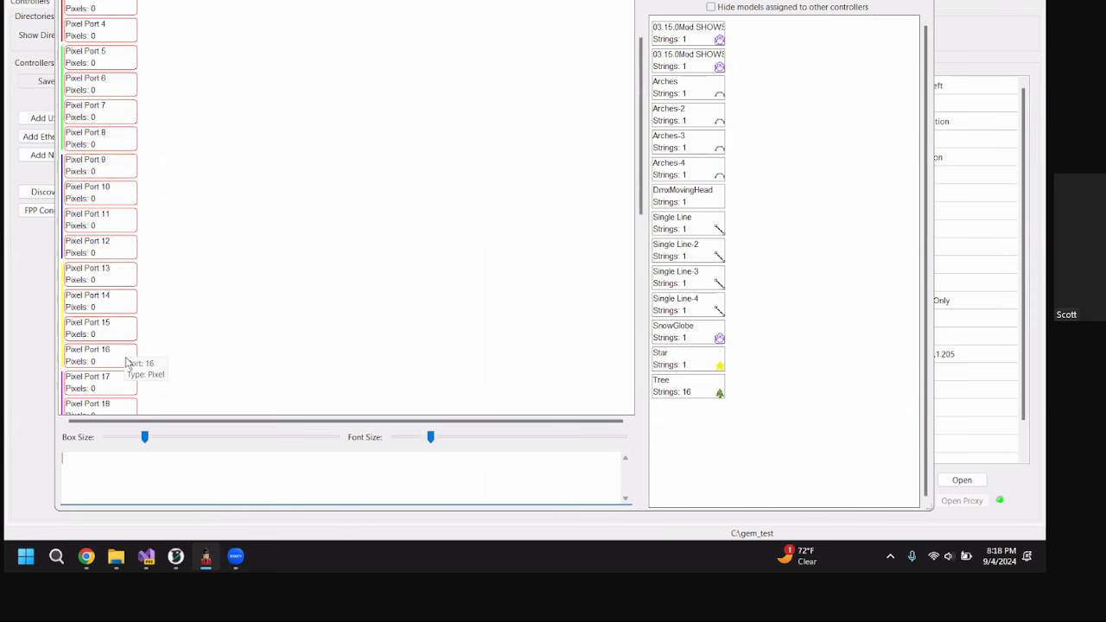
- Examine the color-banded groups of pixel ports from port 1 to 32 and the two serial ports that follow them
scroll(97, 159, up, 1)
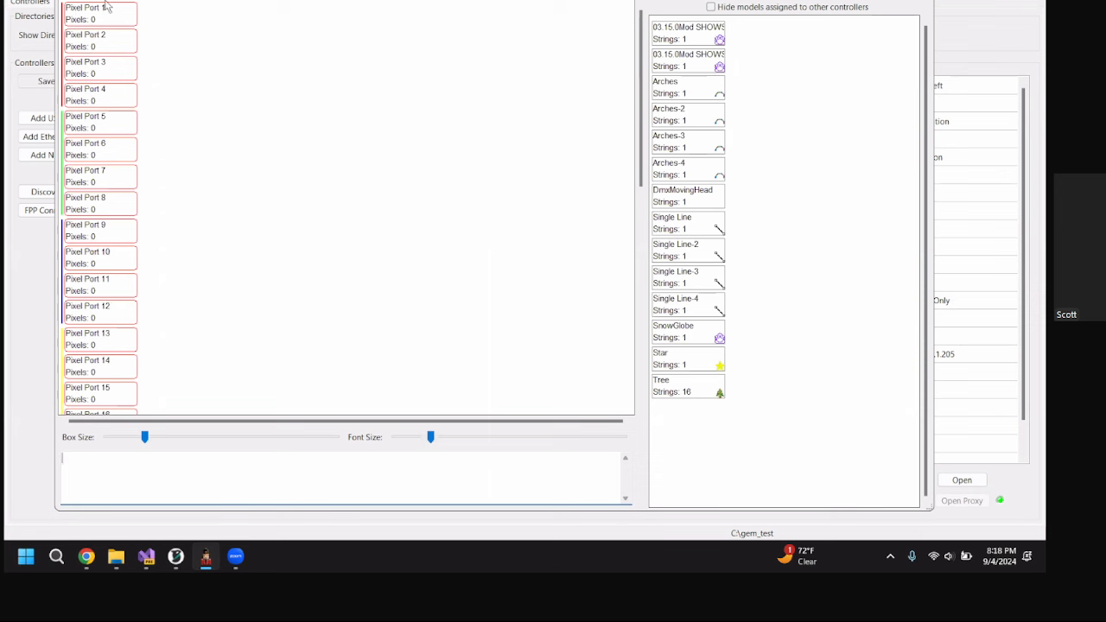
scroll(115, 185, down, 3)
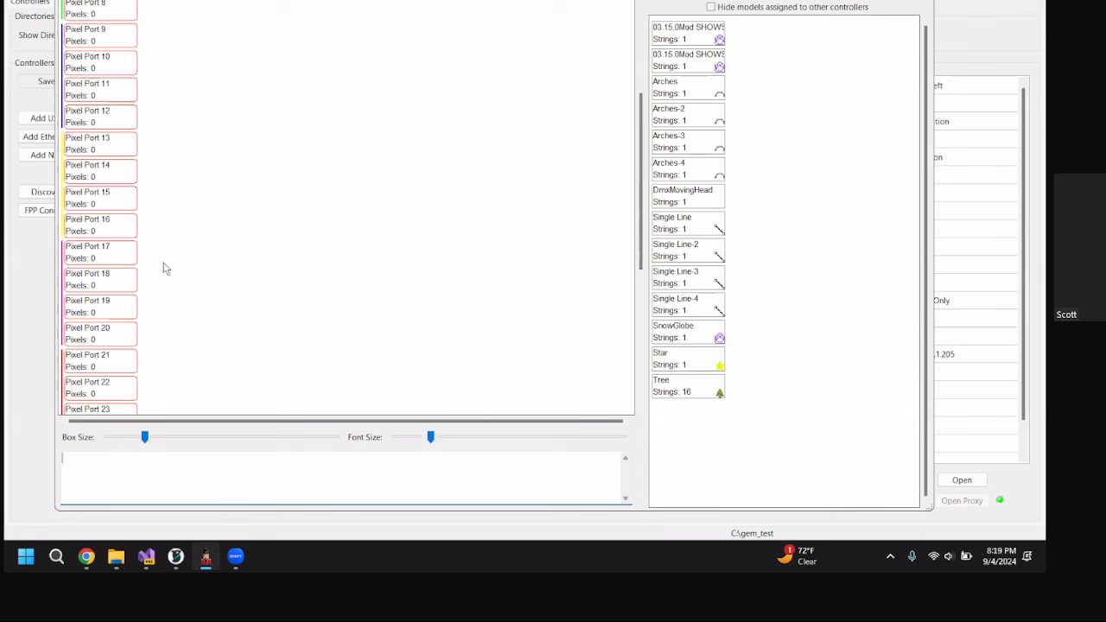
scroll(166, 269, down, 1)
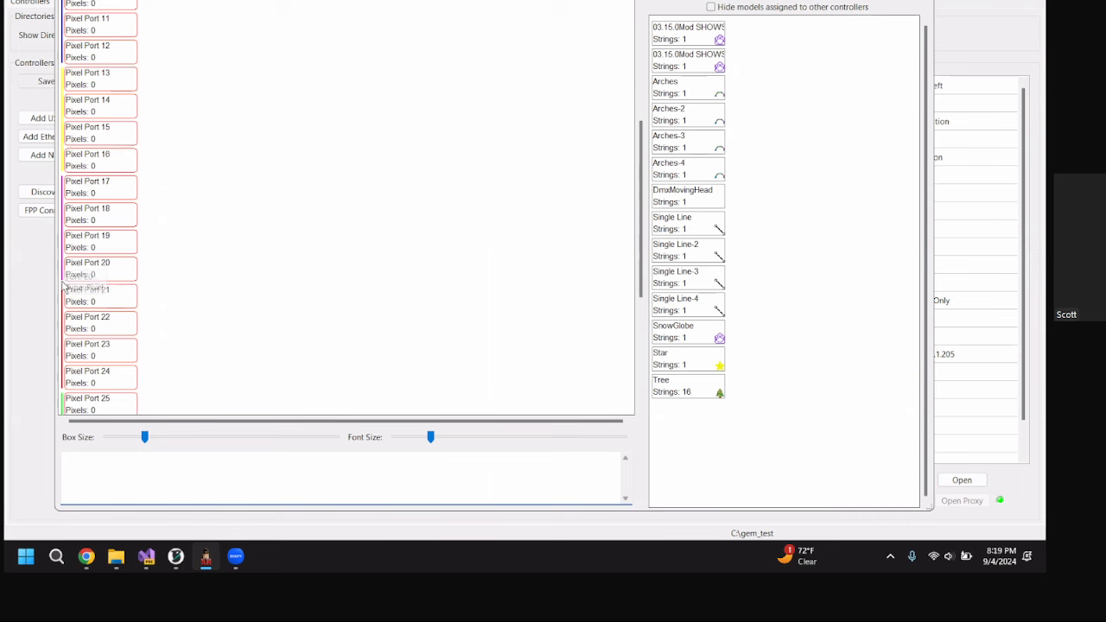
scroll(66, 311, down, 2)
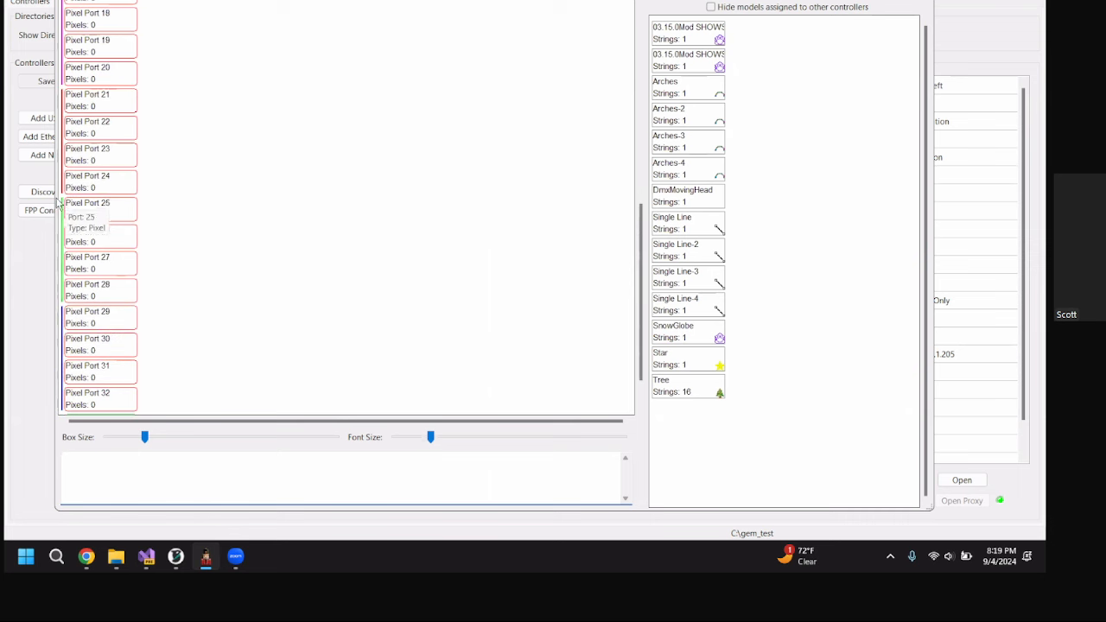
scroll(55, 311, down, 1)
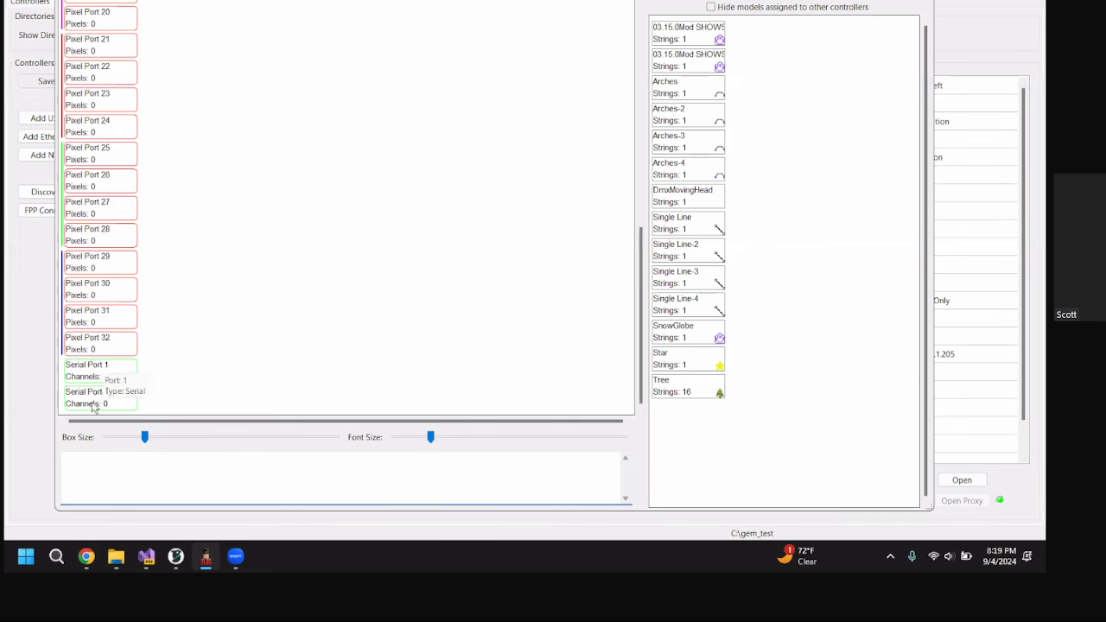
scroll(127, 231, up, 5)
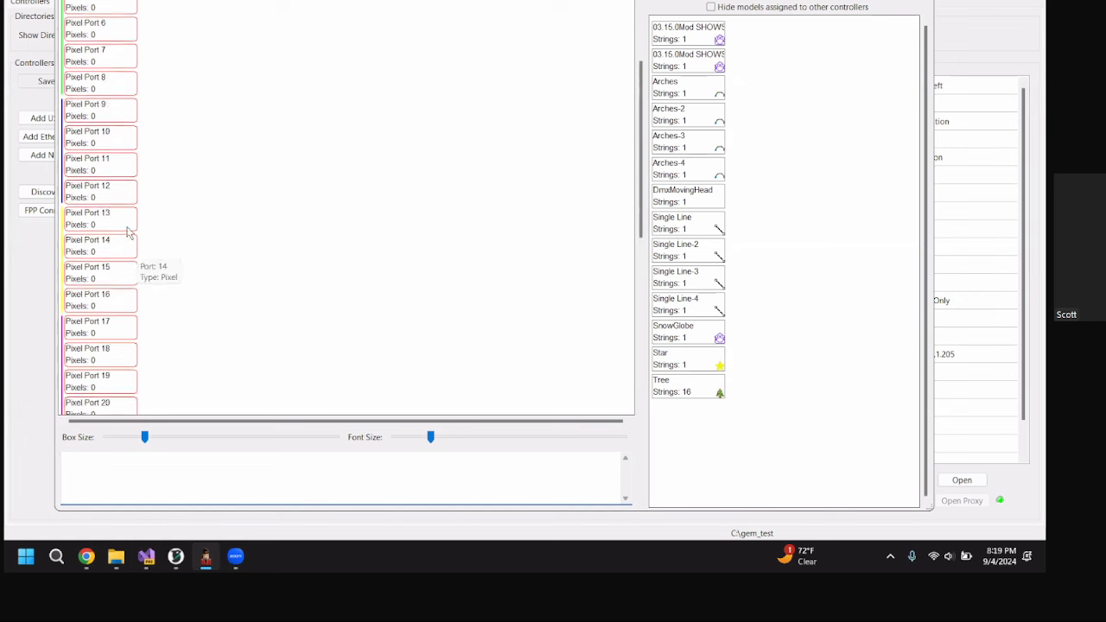
scroll(121, 190, up, 2)
scroll(141, 181, down, 6)
scroll(128, 156, up, 6)
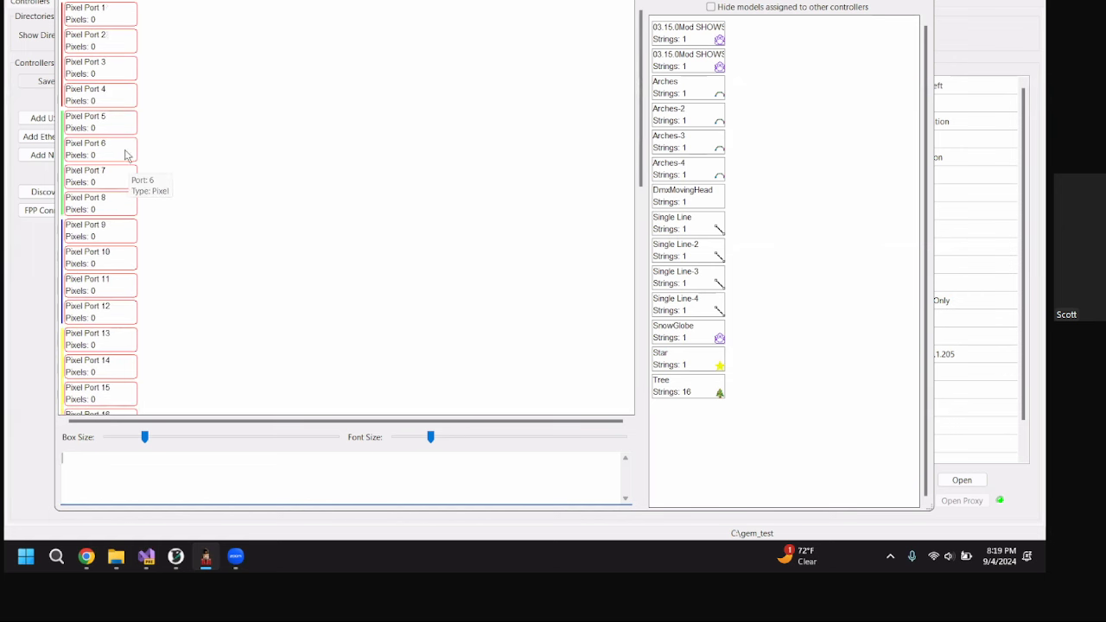
- Check the options for Pixel Port 1, including its port protocol choices, and leave them without applying anything
right_click(119, 15)
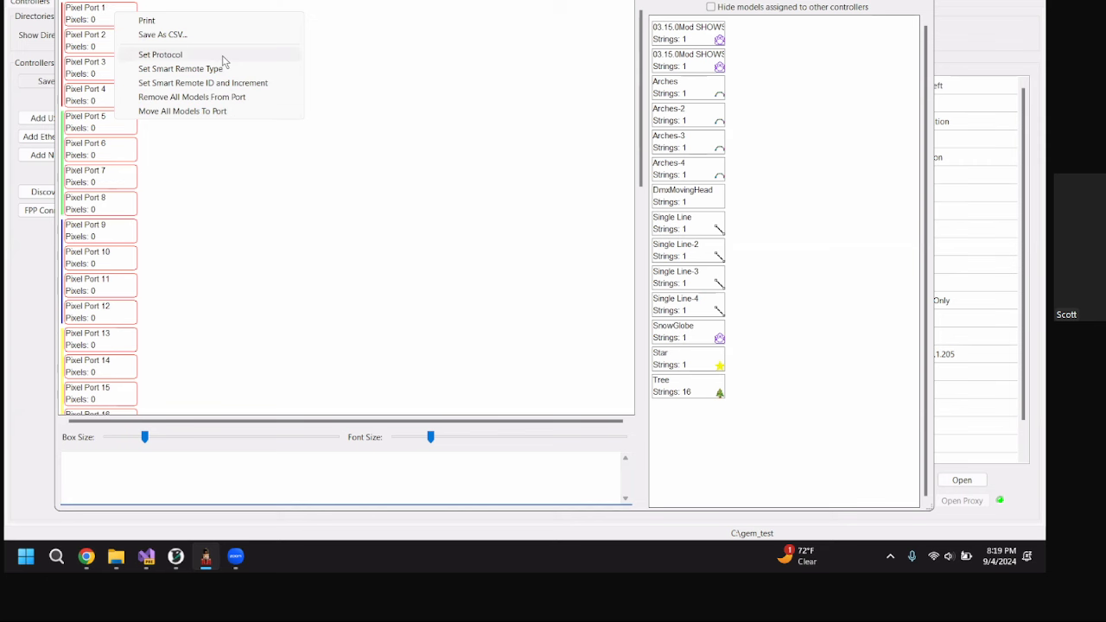
click(160, 54)
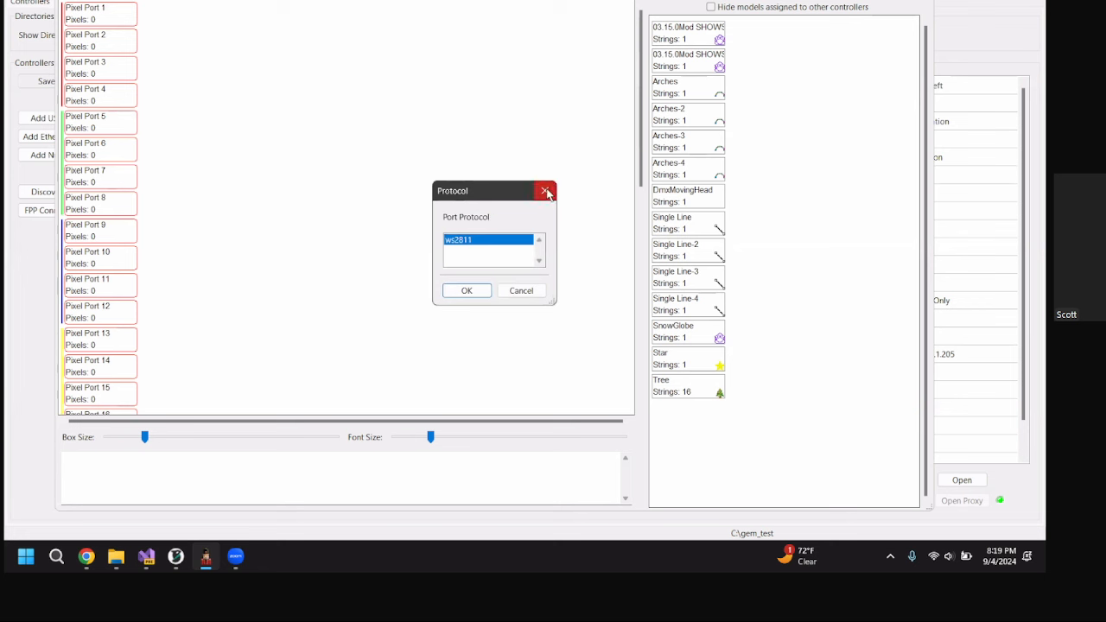
click(526, 292)
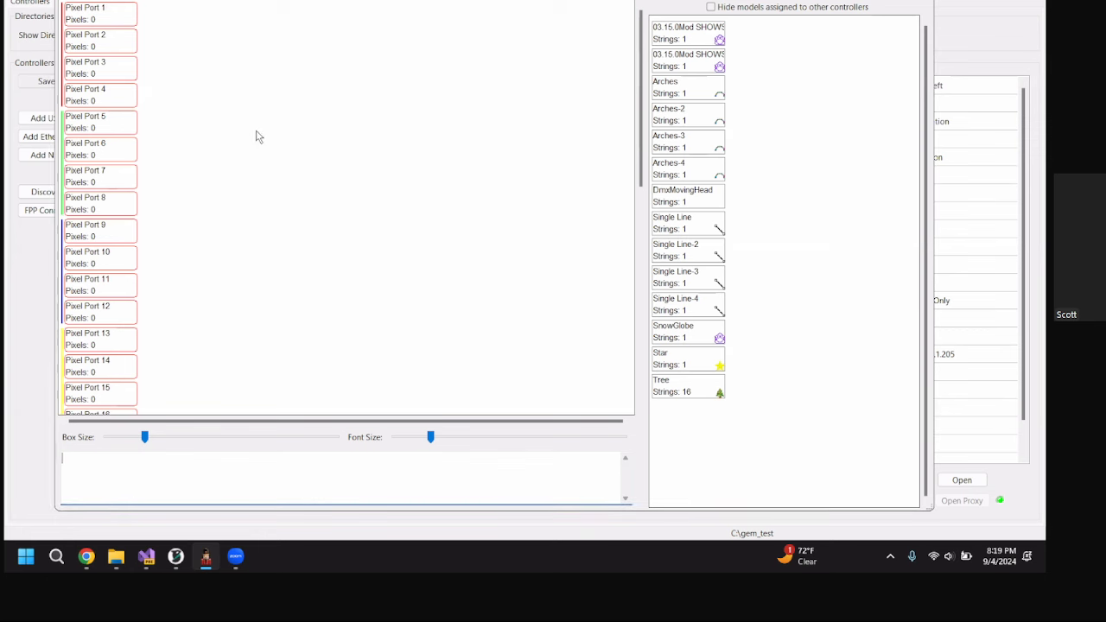
right_click(105, 19)
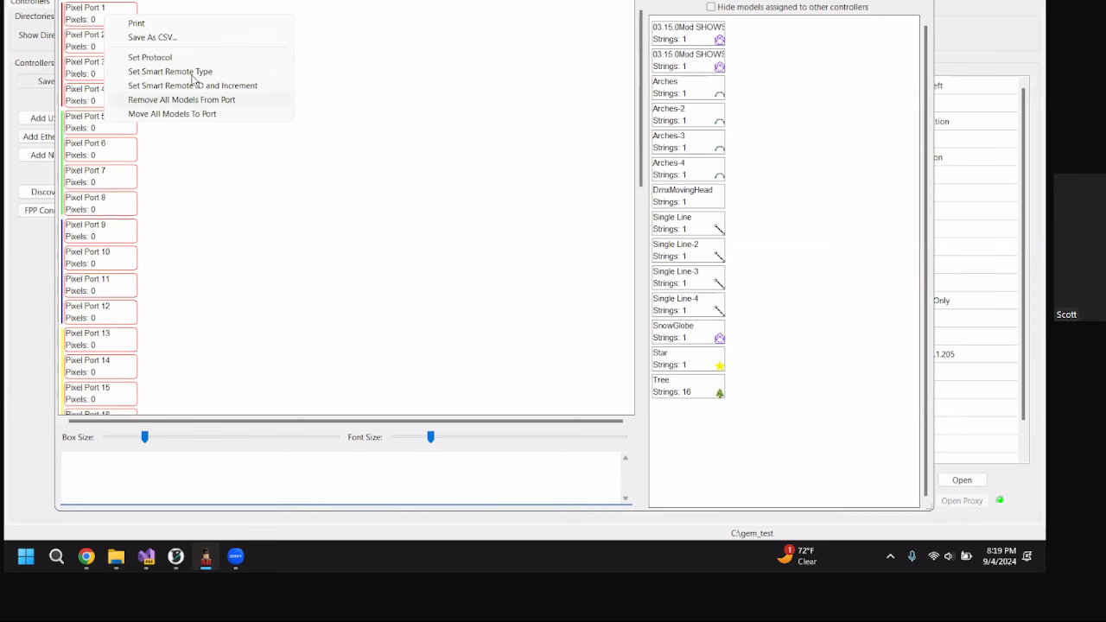
click(73, 19)
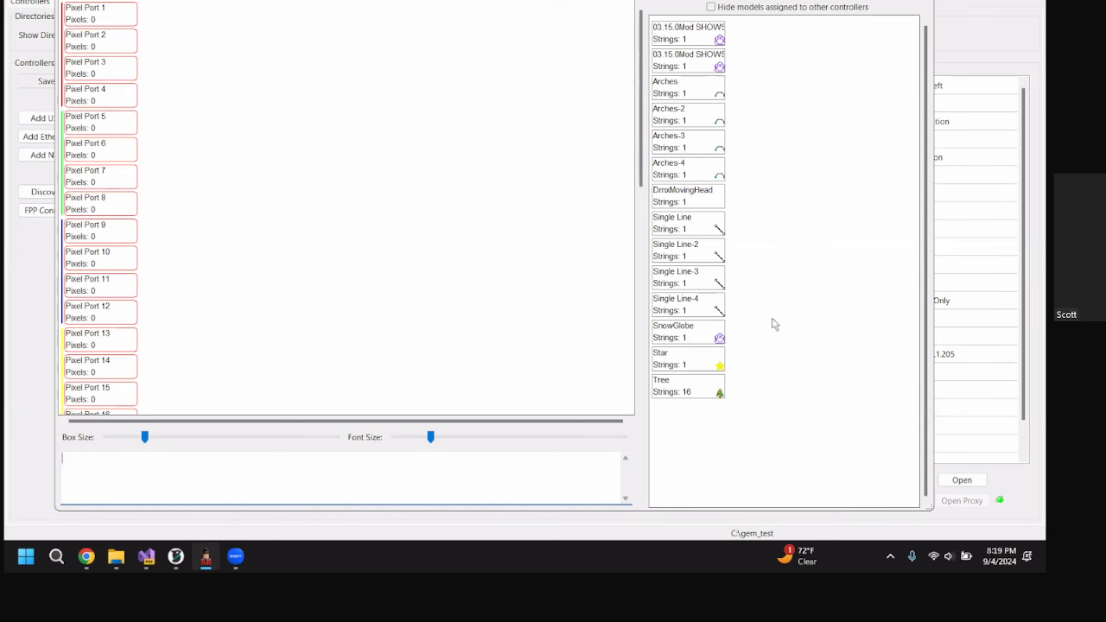
- Try assigning the Tree from Pixel Port 1 onward, check its last string, and take the Tree off the controller again
drag(692, 389, 129, 13)
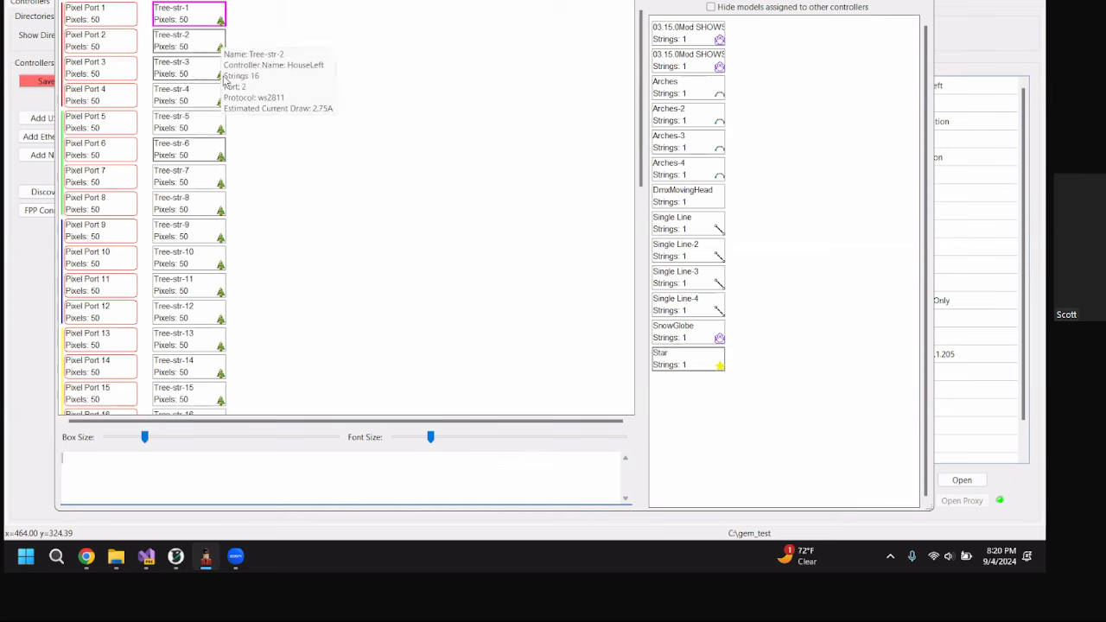
scroll(207, 257, down, 3)
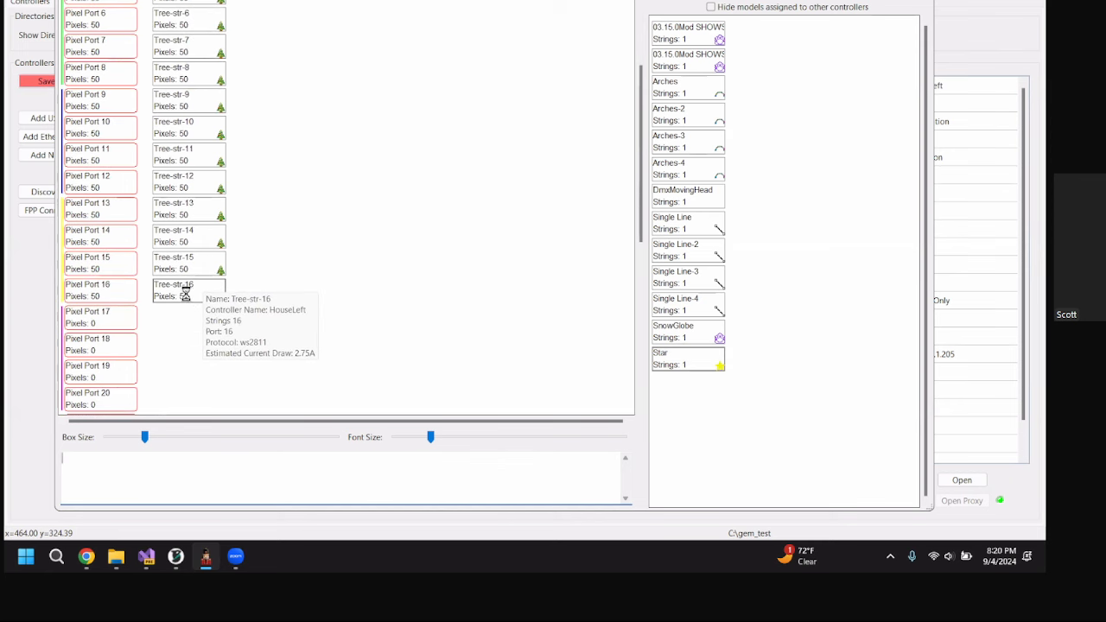
double_click(187, 294)
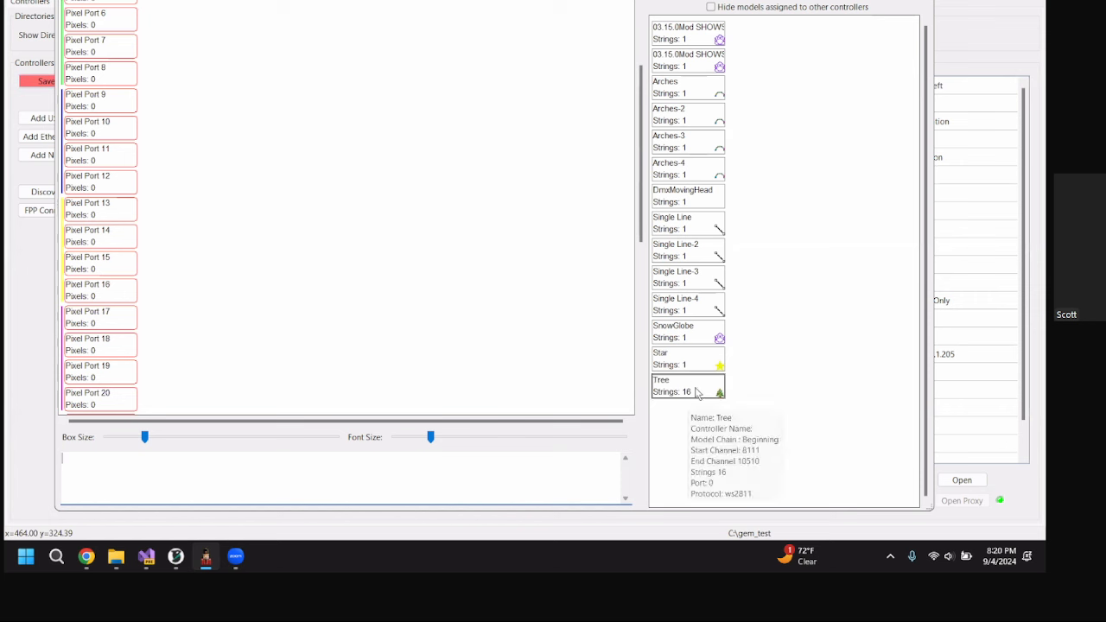
- Assign the 16-string Tree to the HouseLeft controller starting at Pixel Port 1
scroll(470, 250, up, 3)
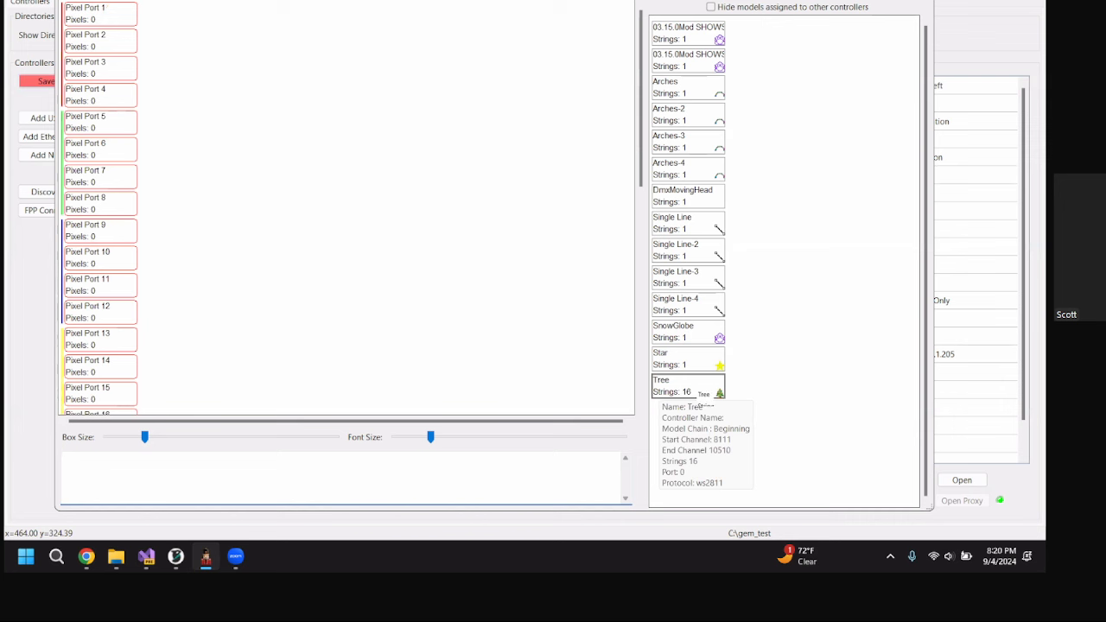
drag(694, 393, 138, 12)
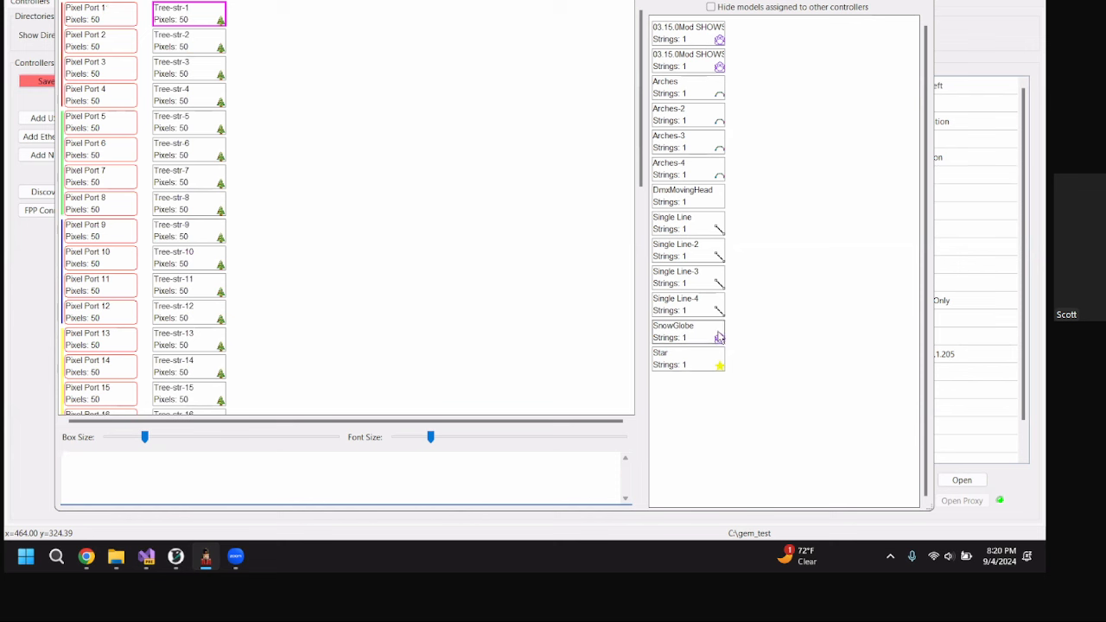
- Try chaining the Star after the first tree string on Pixel Port 1, and remove the Star from the port again
drag(691, 359, 260, 24)
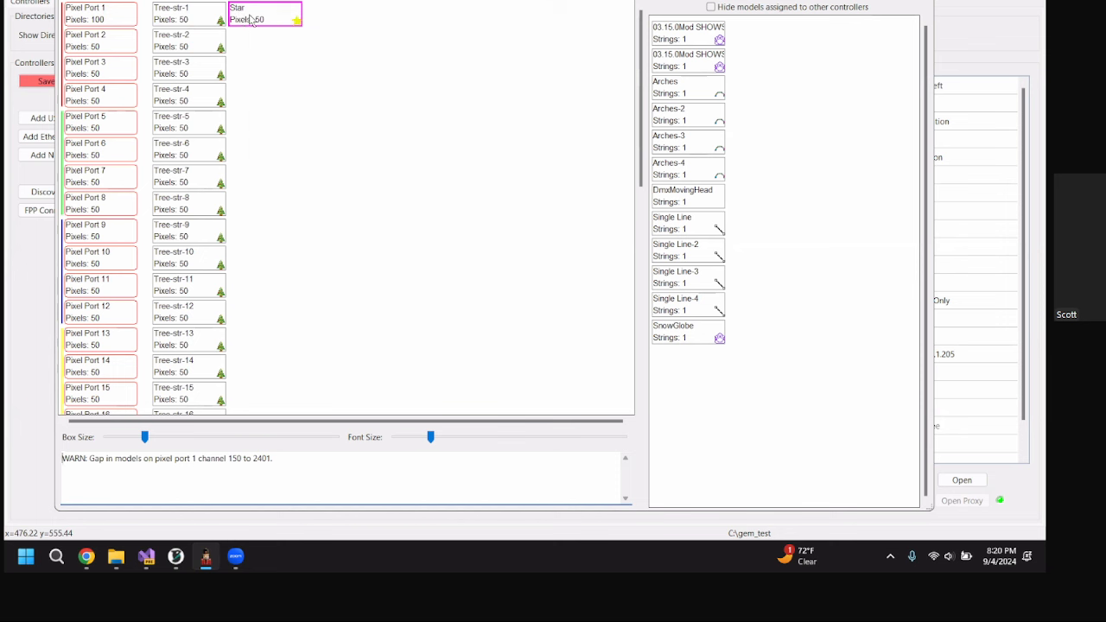
mouse_move(245, 17)
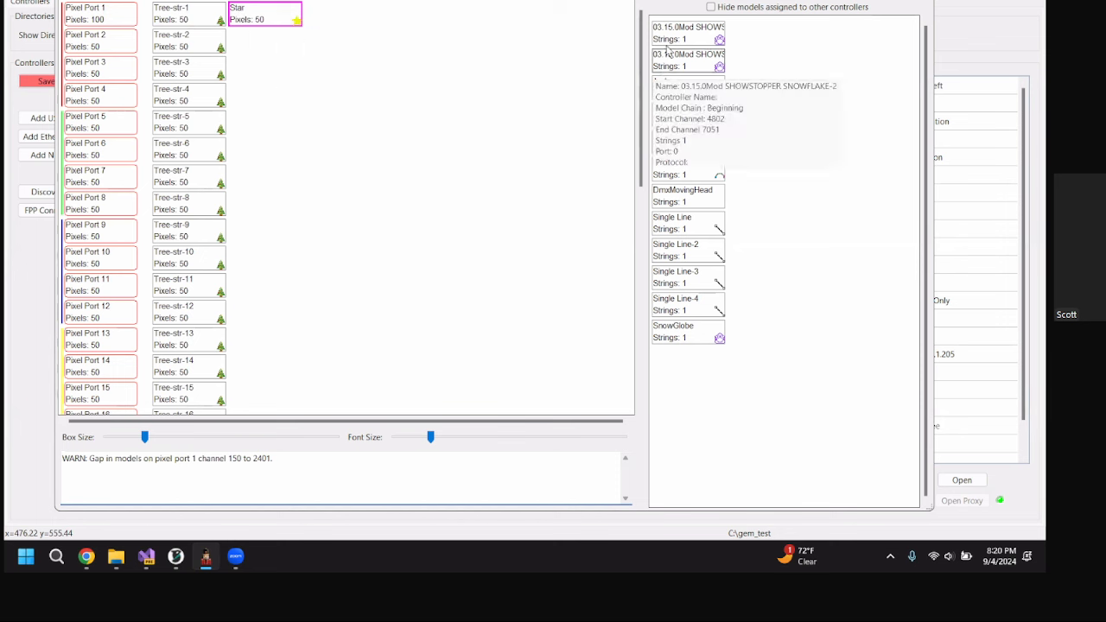
mouse_move(679, 90)
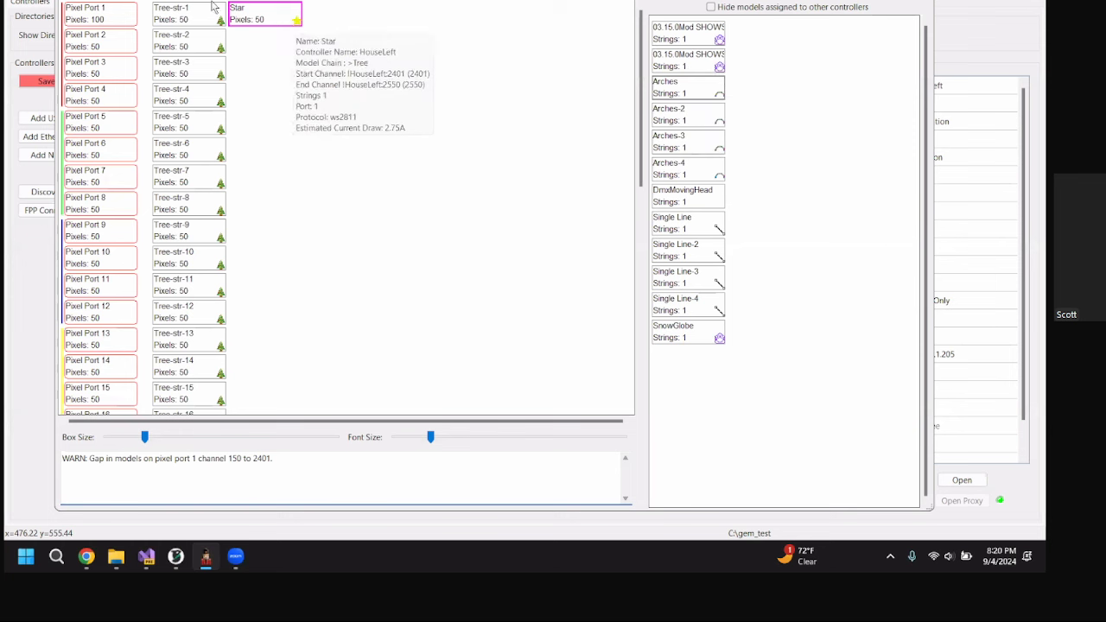
key(Delete)
- Assign Arches to Pixel Port 17 and chain Arches-2, Arches-3 and Arches-4 after it
scroll(351, 247, down, 4)
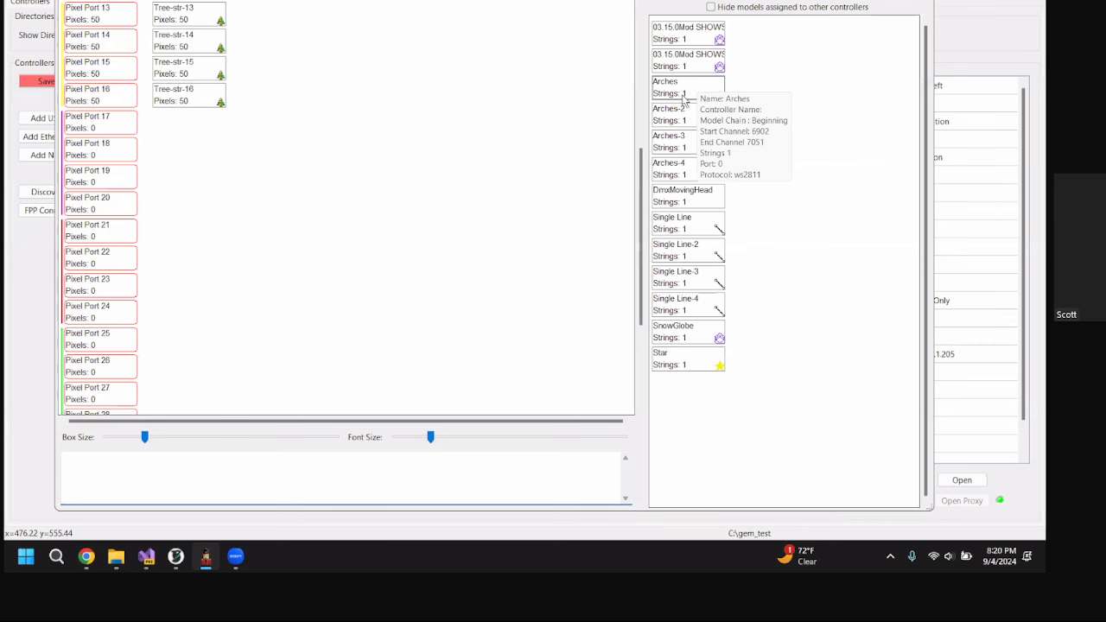
drag(687, 87, 99, 124)
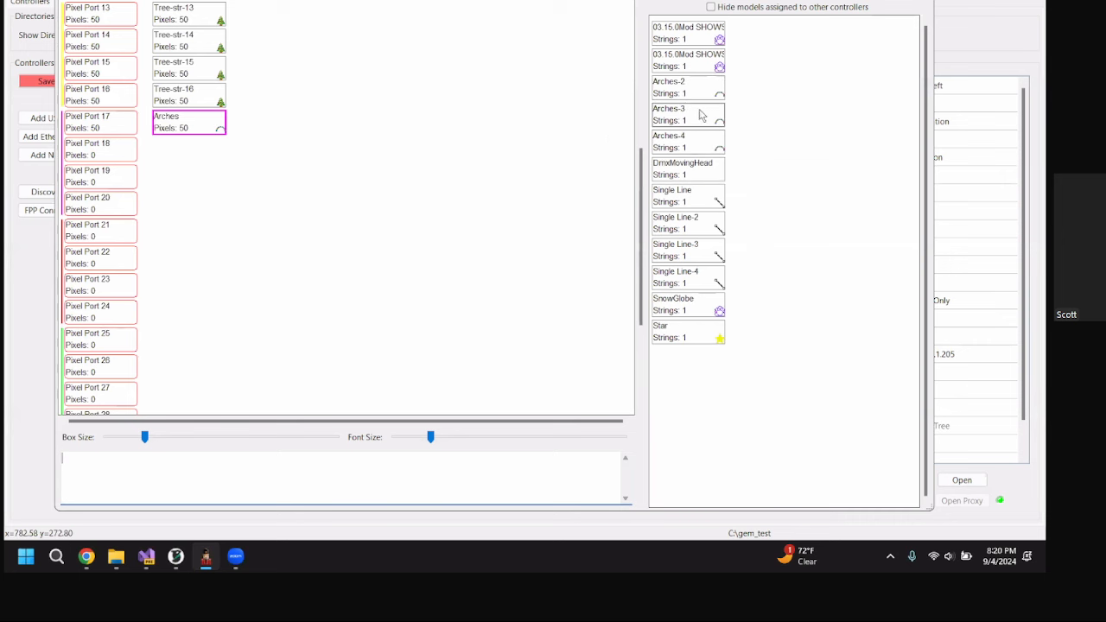
double_click(692, 91)
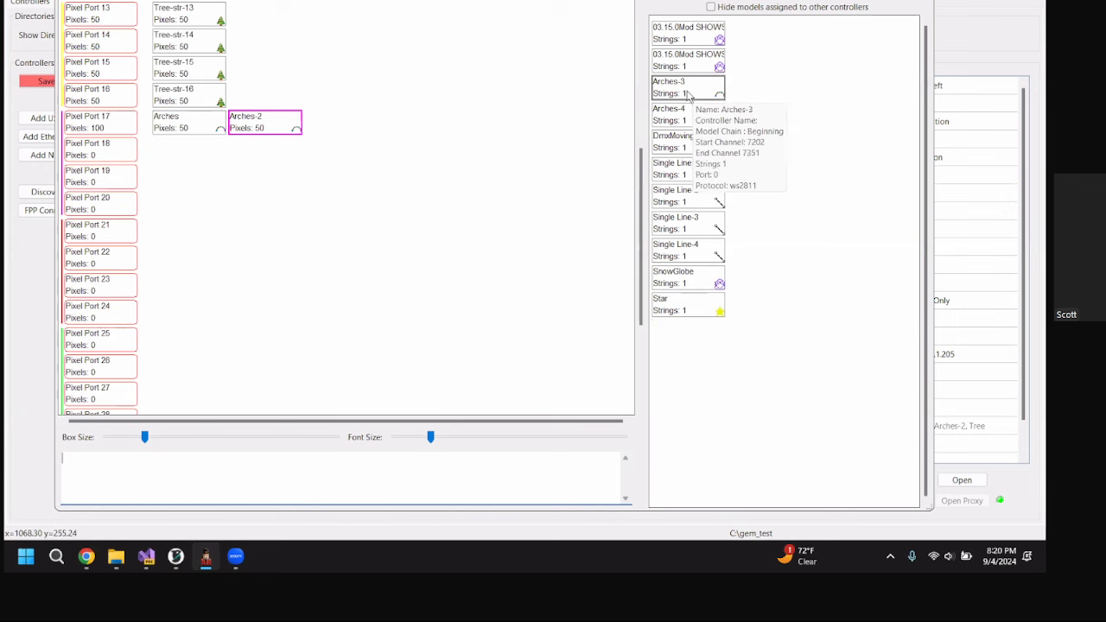
double_click(683, 87)
double_click(681, 88)
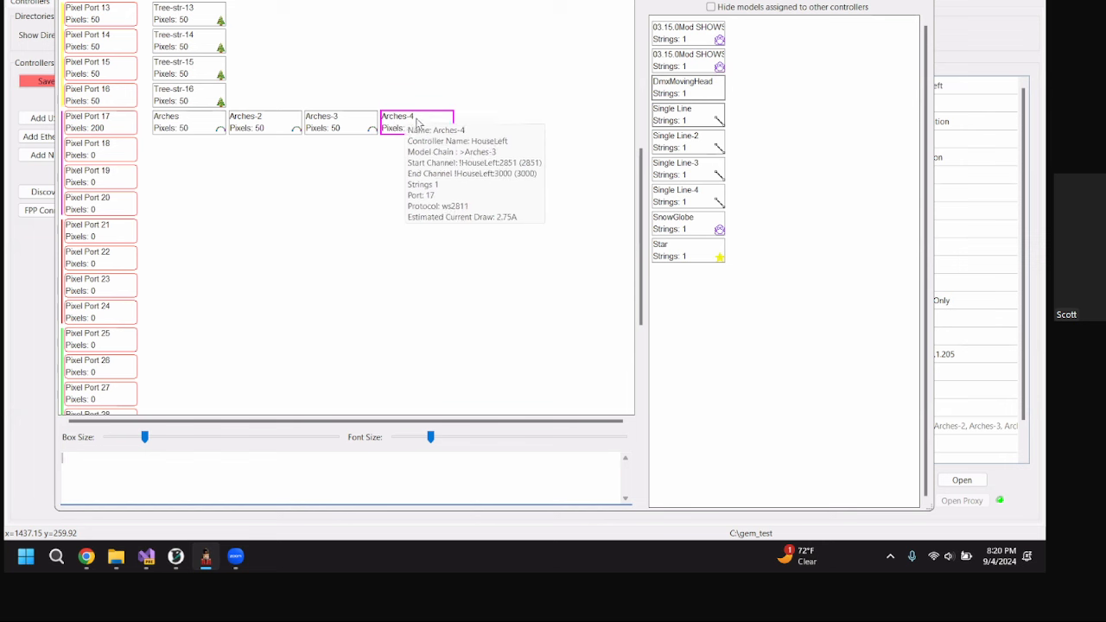
- Try moving Arches-4 ahead of Arches-3 on Pixel Port 17, and put Arches-4 back at the end of the chain
drag(417, 122, 313, 127)
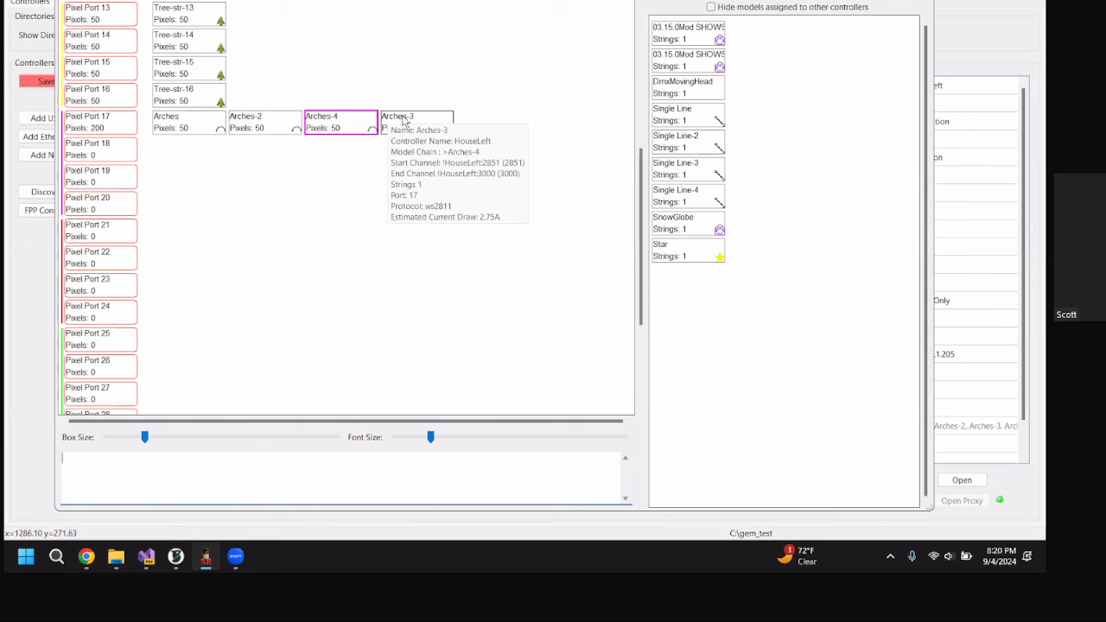
drag(407, 126, 380, 145)
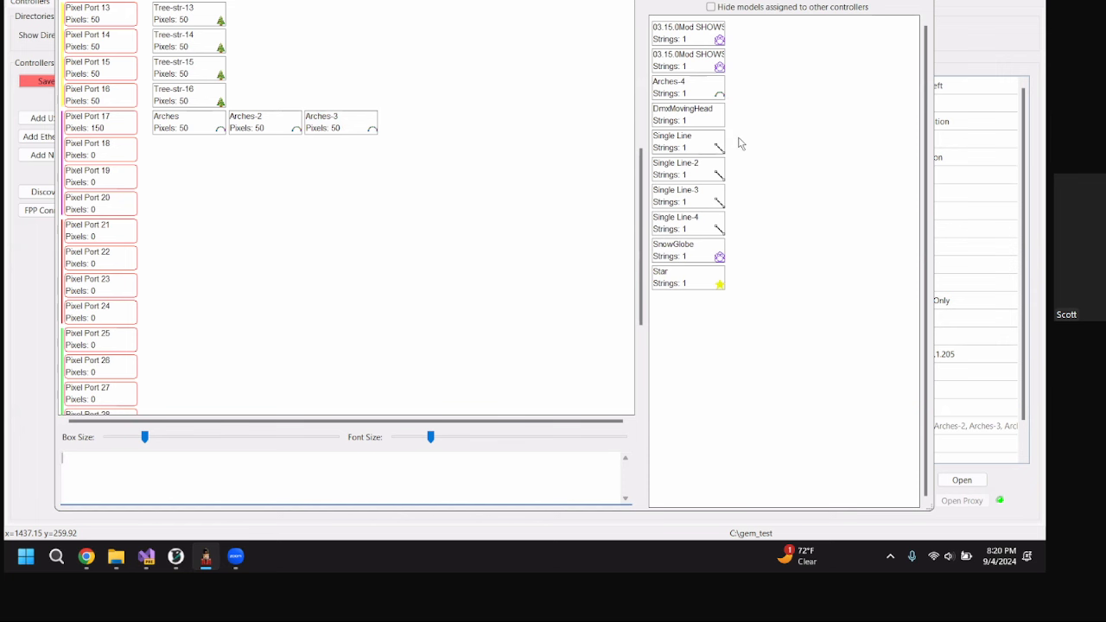
scroll(538, 245, down, 3)
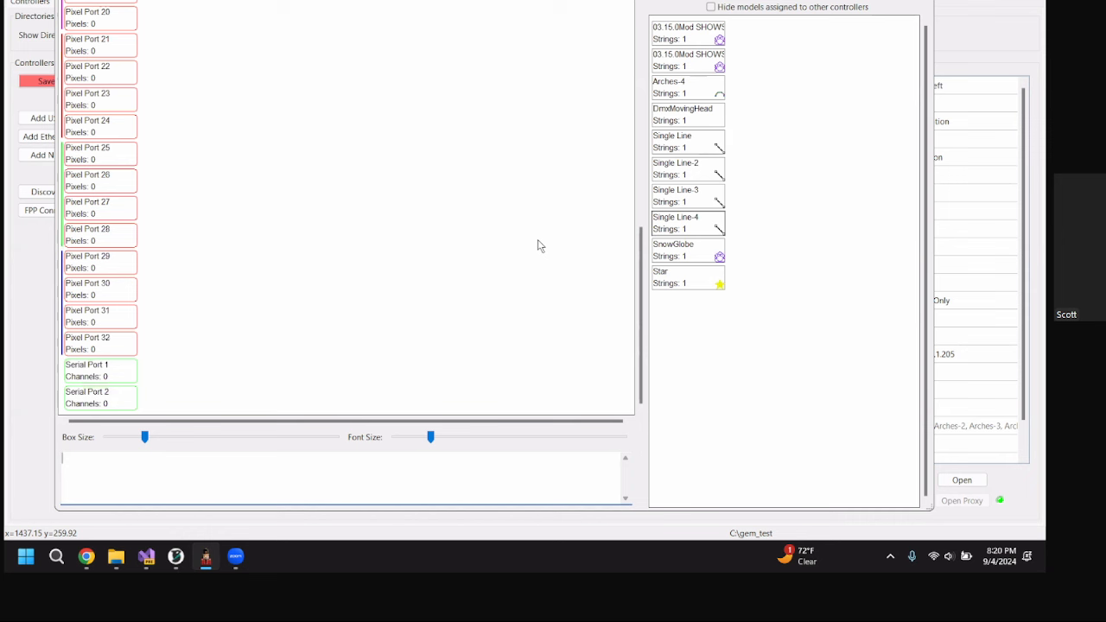
scroll(538, 246, up, 3)
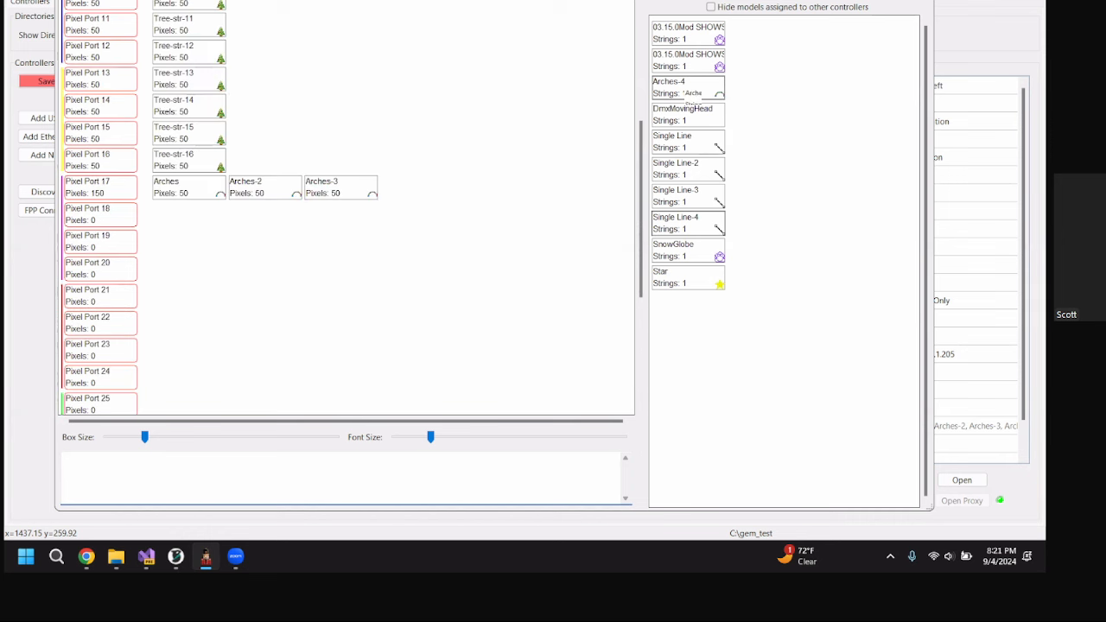
drag(687, 90, 420, 183)
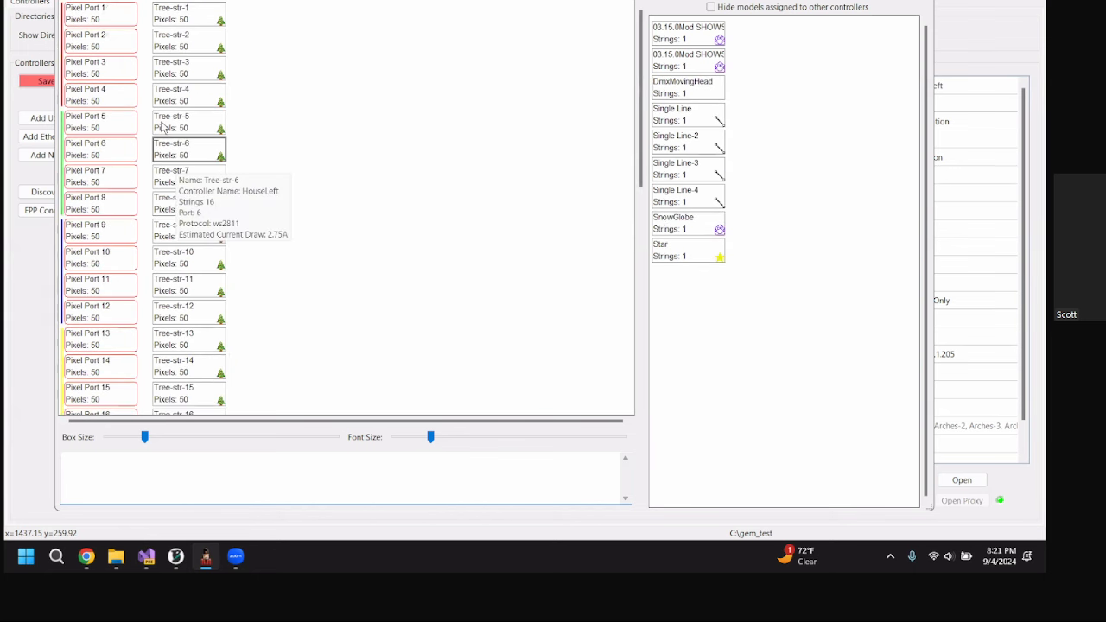
- Examine the configuration options for the first tree string on Pixel Port 1 and review the tree strings across HouseLeft's pixel ports
mouse_move(186, 20)
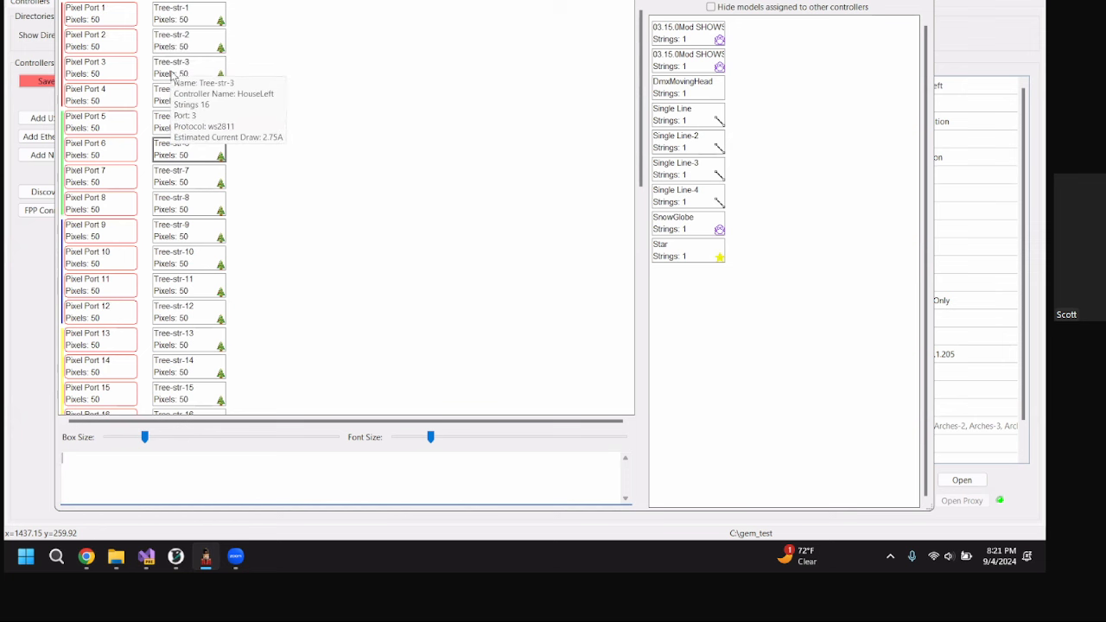
right_click(192, 18)
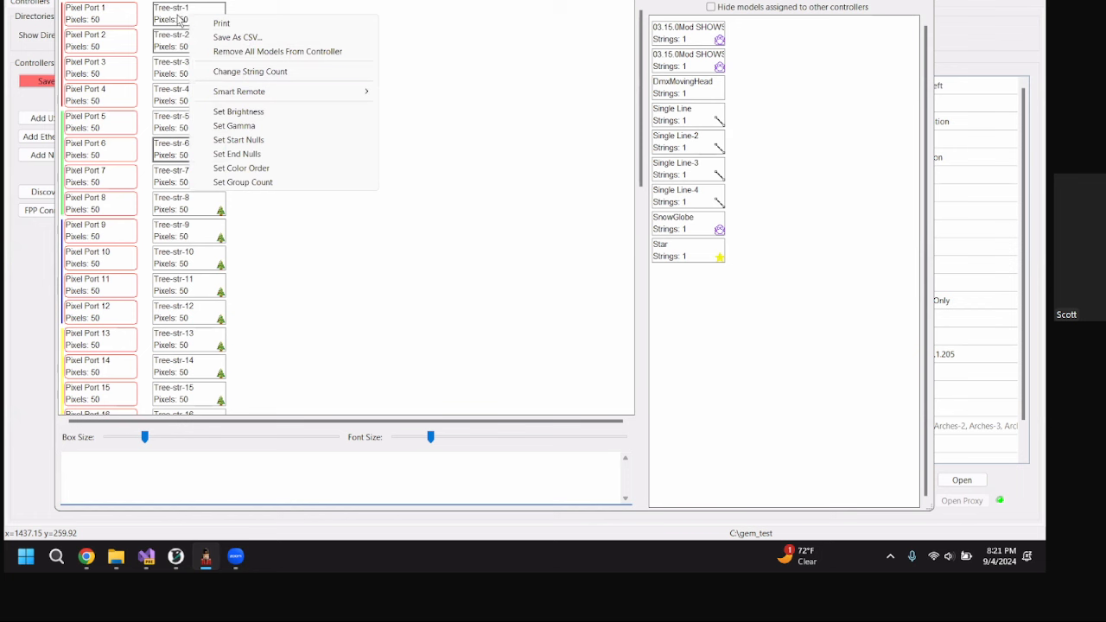
right_click(173, 36)
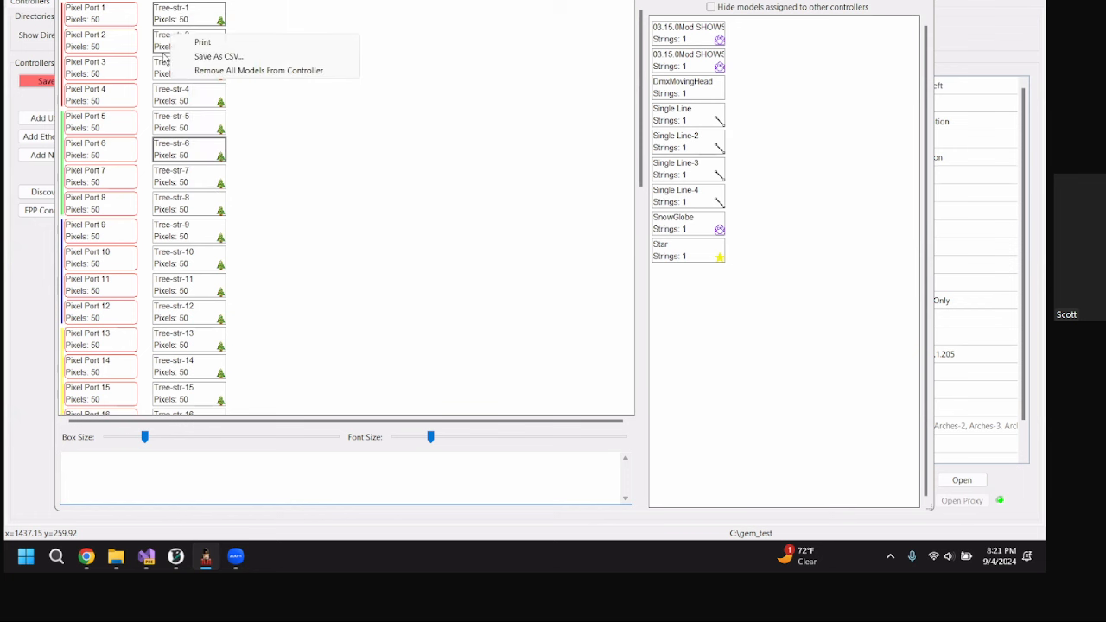
right_click(160, 42)
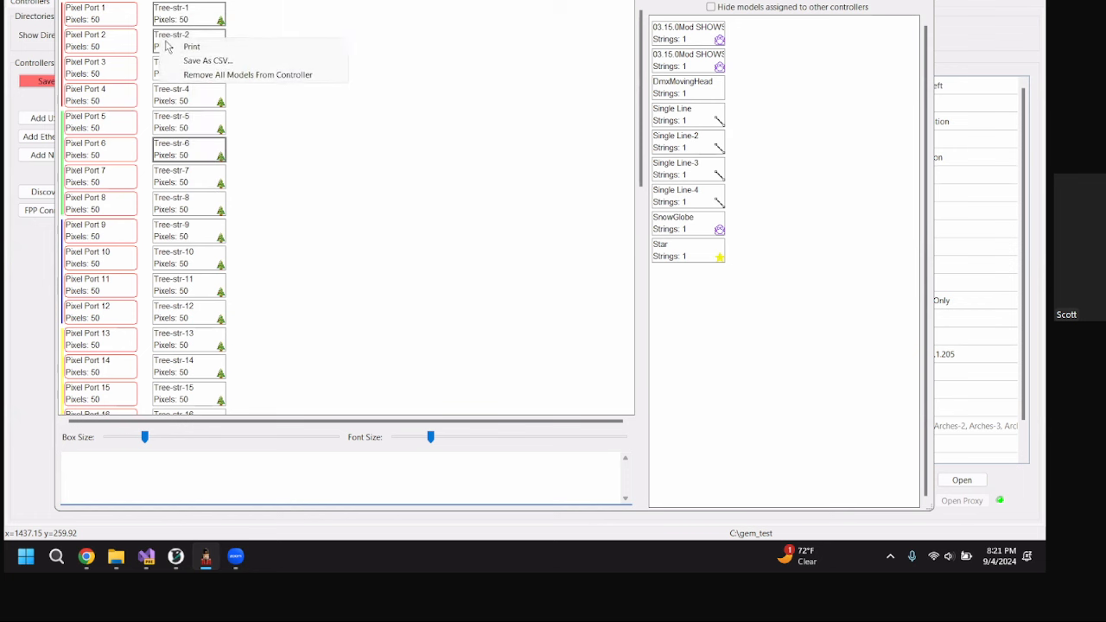
click(205, 17)
right_click(186, 13)
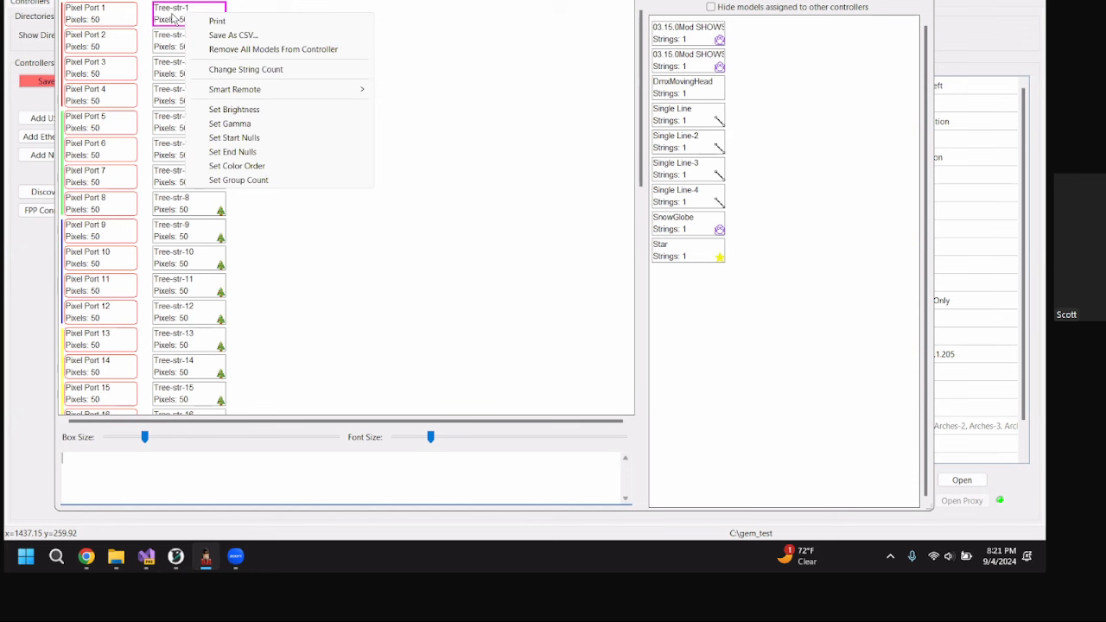
right_click(180, 12)
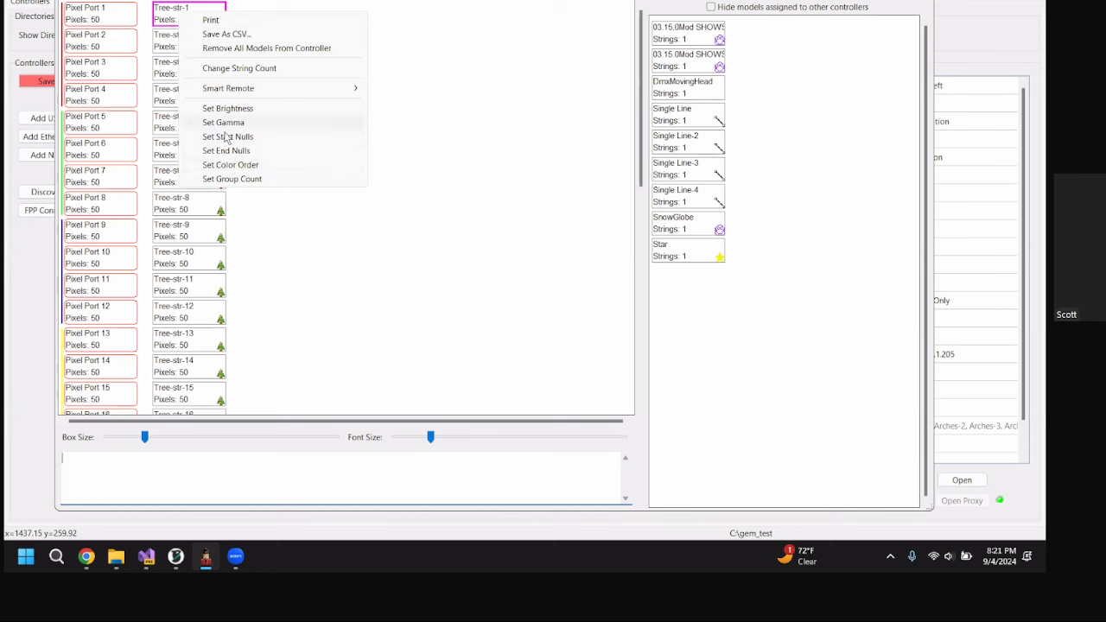
mouse_move(278, 92)
click(450, 66)
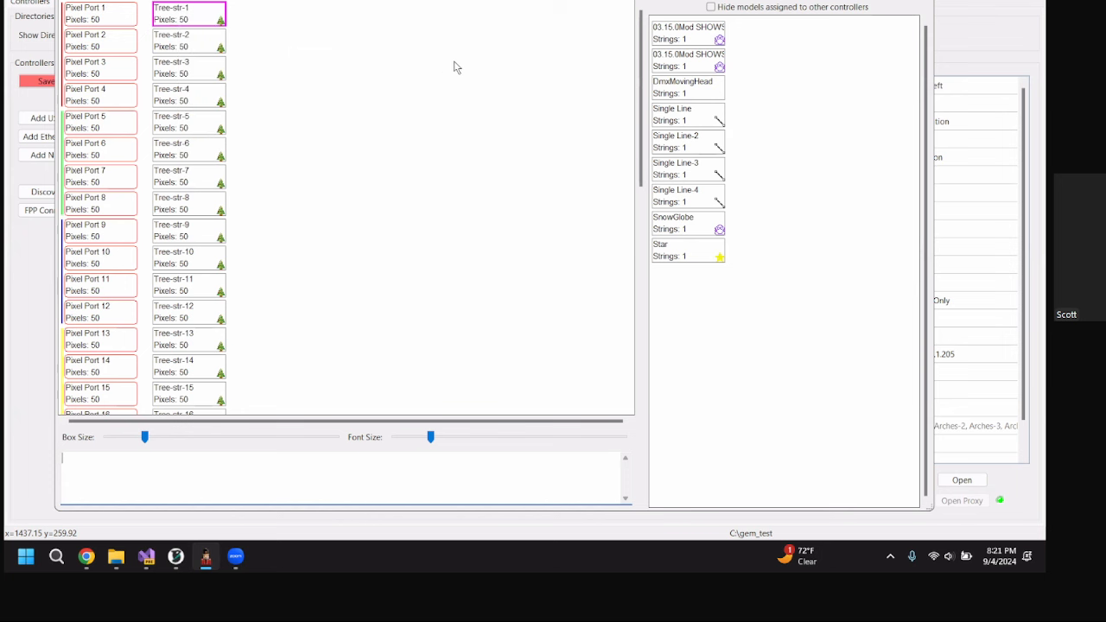
right_click(197, 15)
click(185, 16)
scroll(274, 134, down, 5)
scroll(275, 143, up, 5)
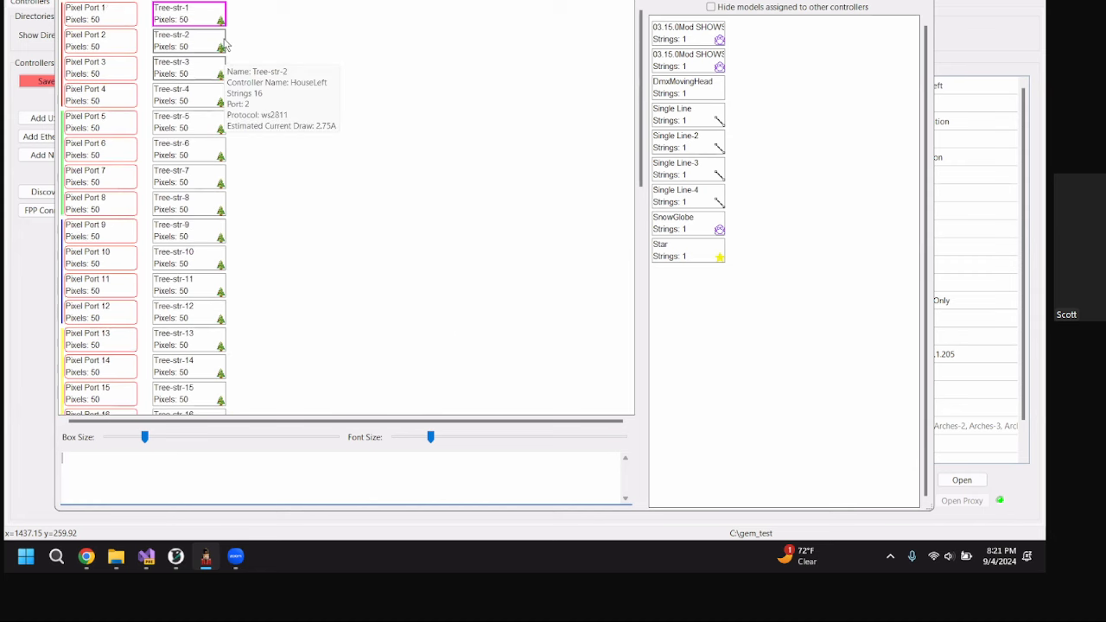
scroll(236, 275, down, 5)
scroll(236, 275, up, 5)
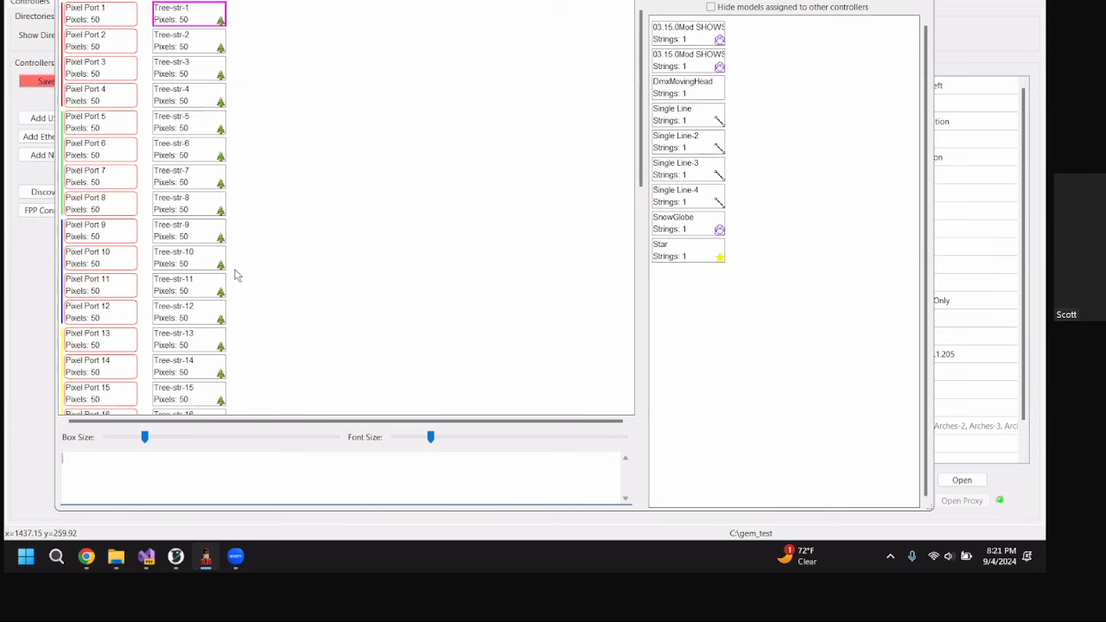
mouse_move(204, 21)
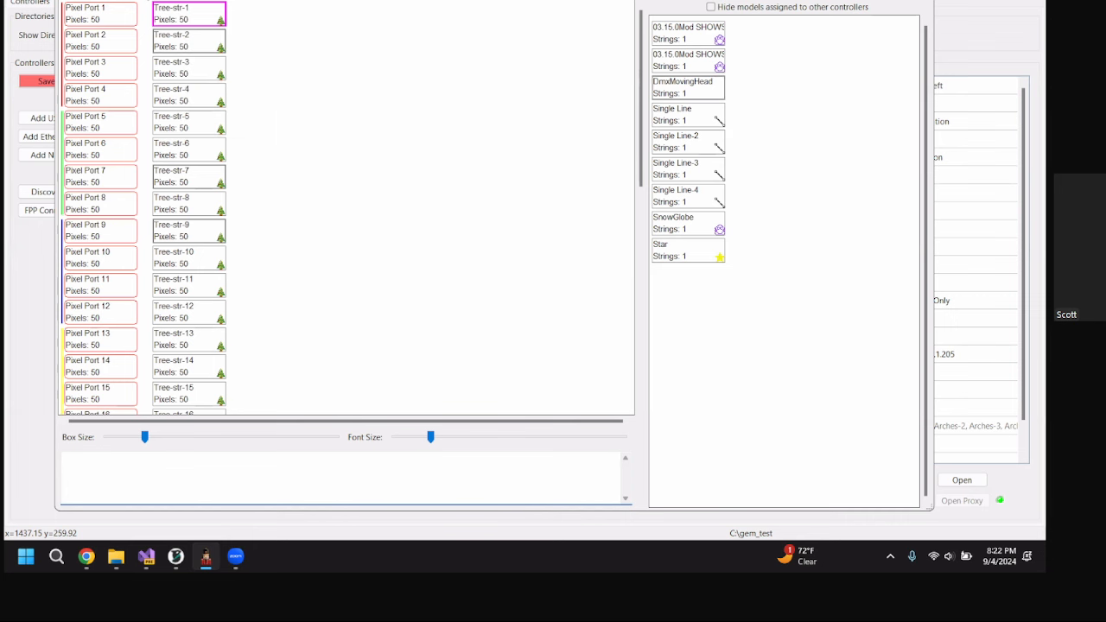
- Change the Tree model's string count to 8 in HouseLeft's port visualiser
drag(732, 0, 561, 44)
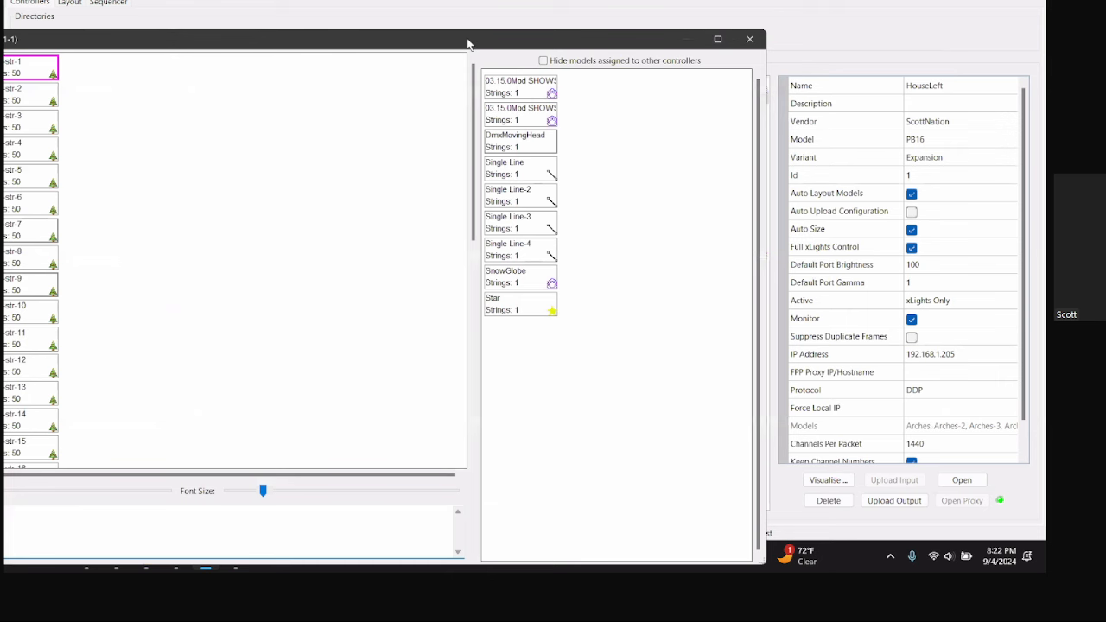
drag(466, 43, 737, 22)
right_click(298, 43)
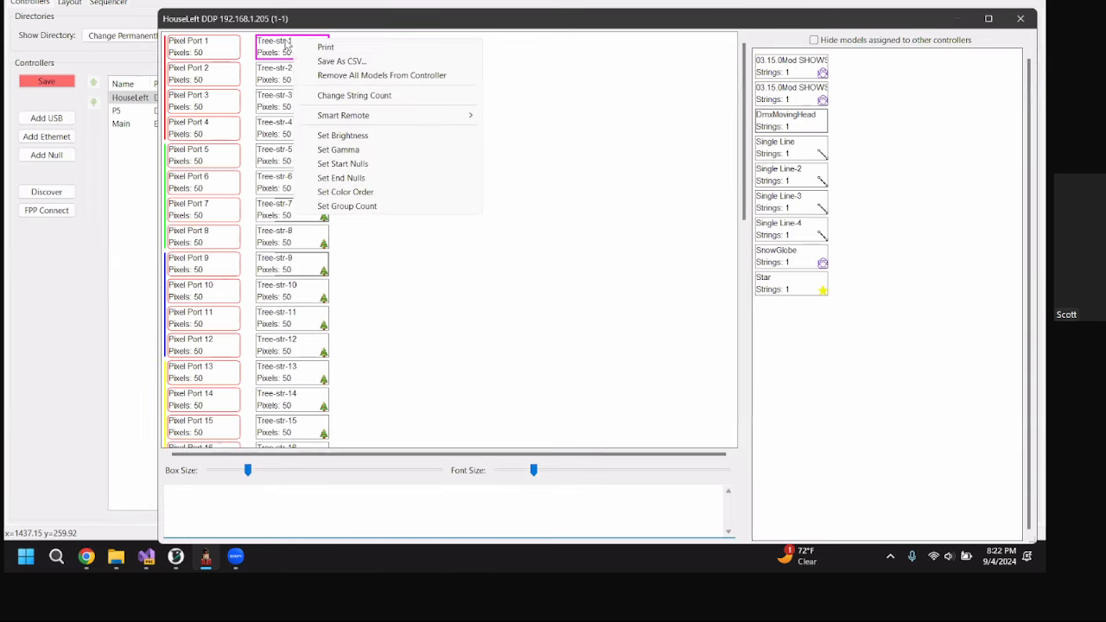
click(341, 97)
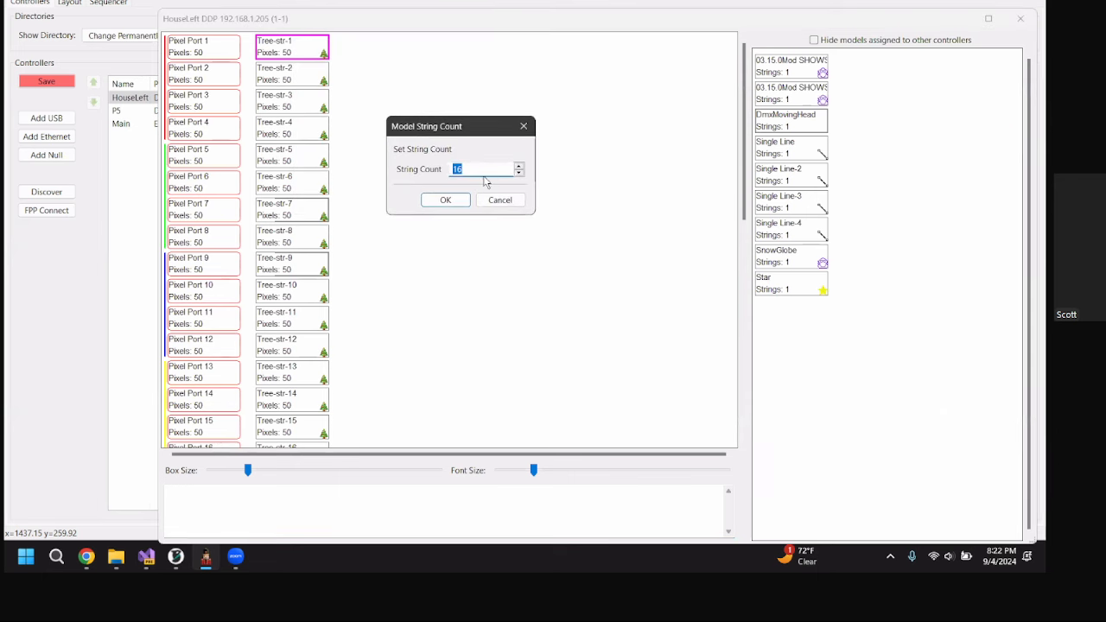
text(8)
click(445, 200)
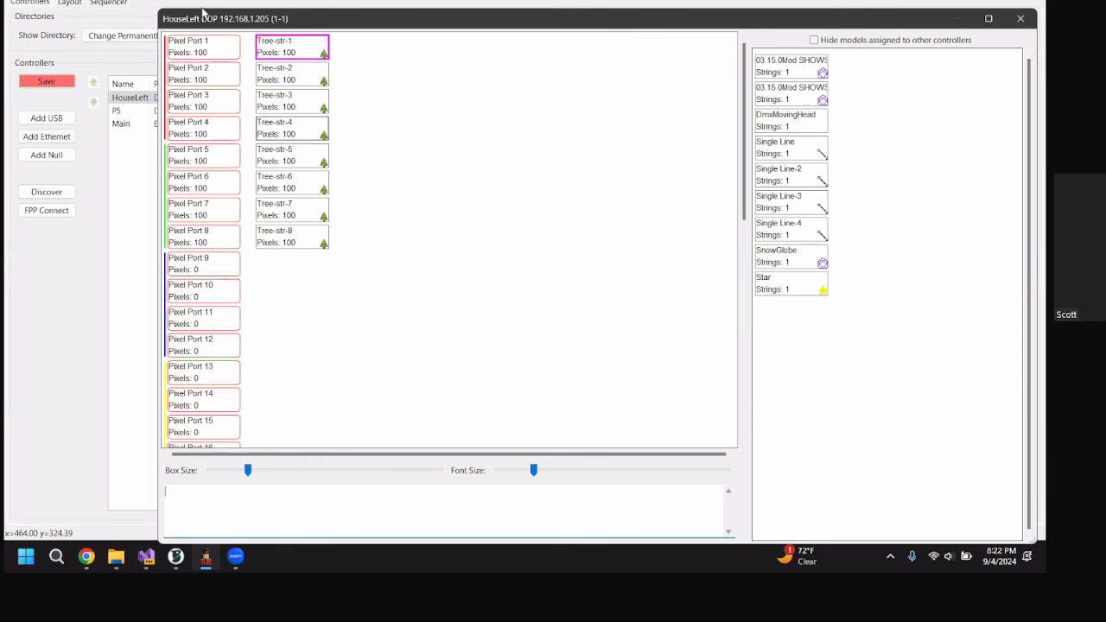
- Close the port visualiser and check the Tree's strings, nodes per string and strands per string in the layout
mouse_move(295, 58)
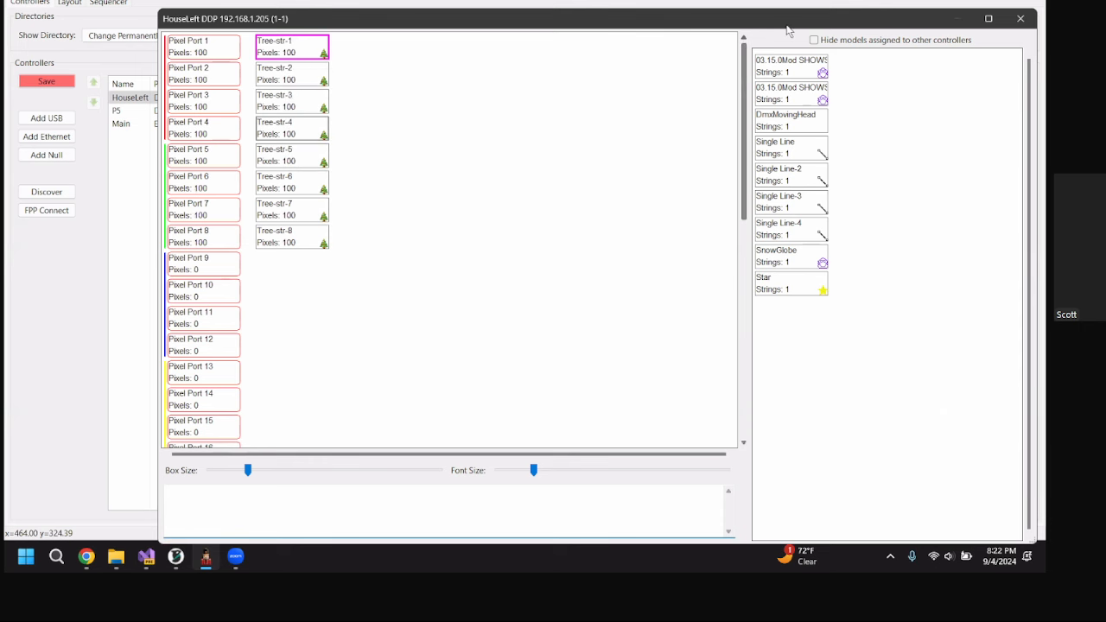
drag(788, 26, 569, 55)
click(802, 47)
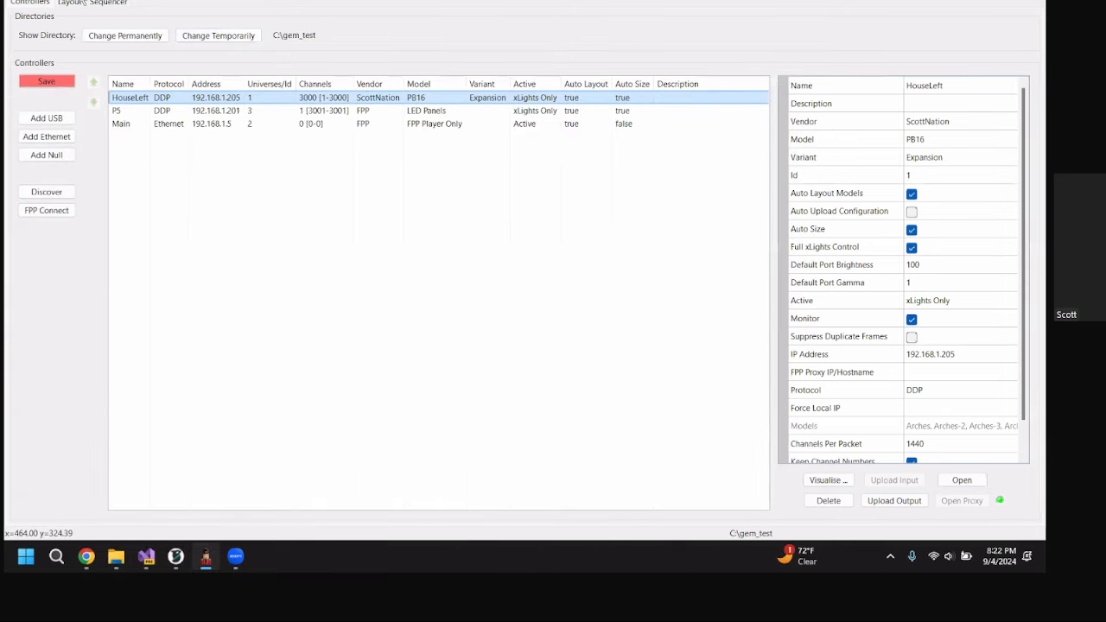
click(73, 3)
click(480, 302)
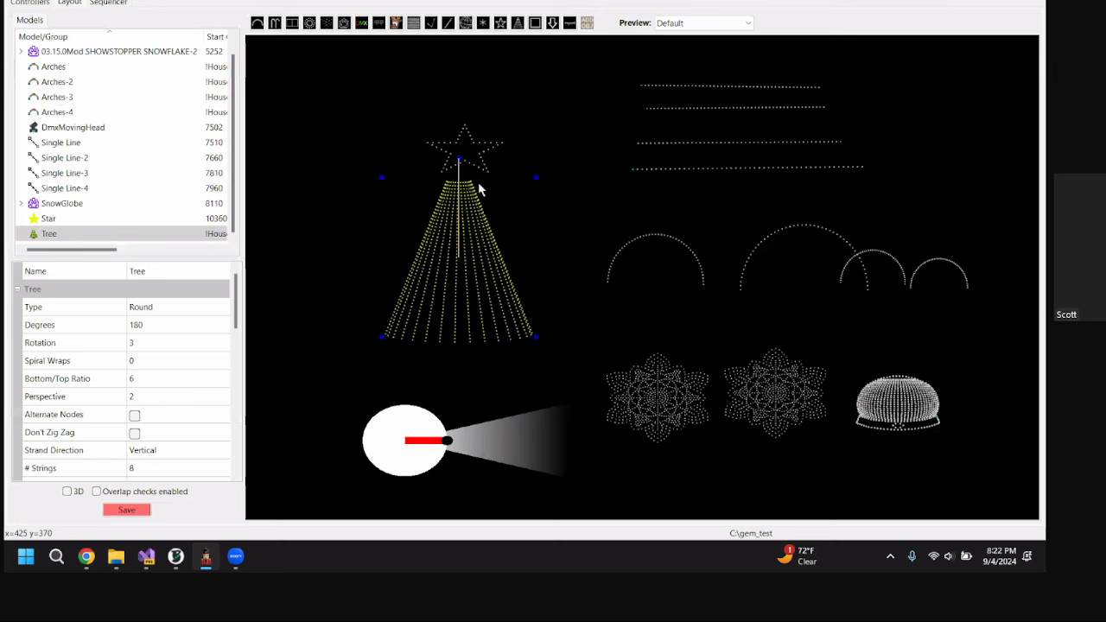
scroll(136, 338, down, 3)
click(150, 326)
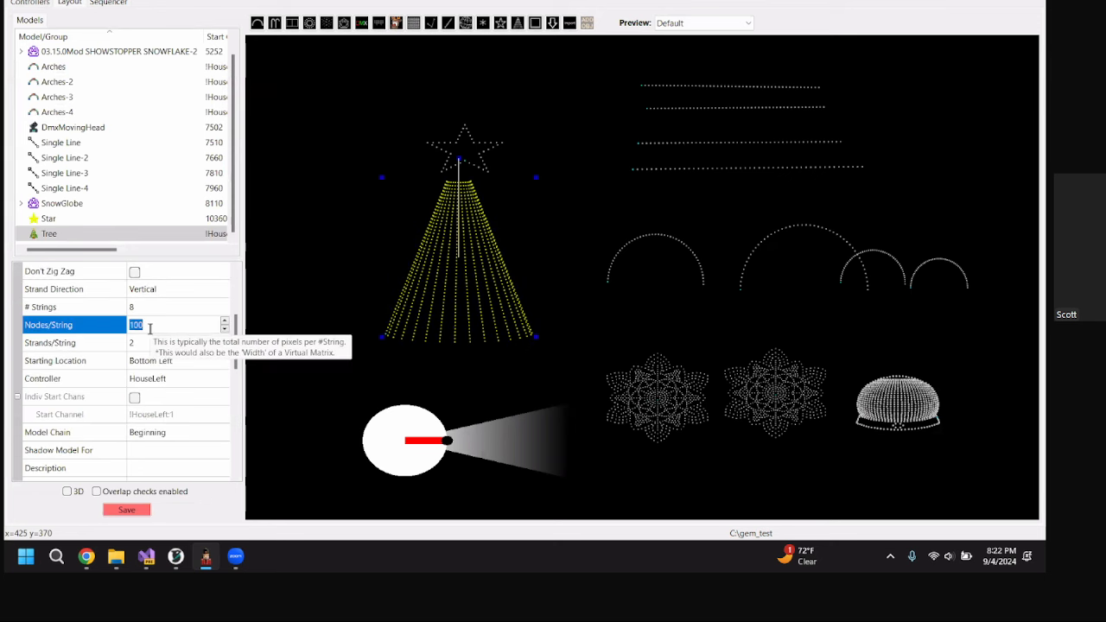
click(136, 344)
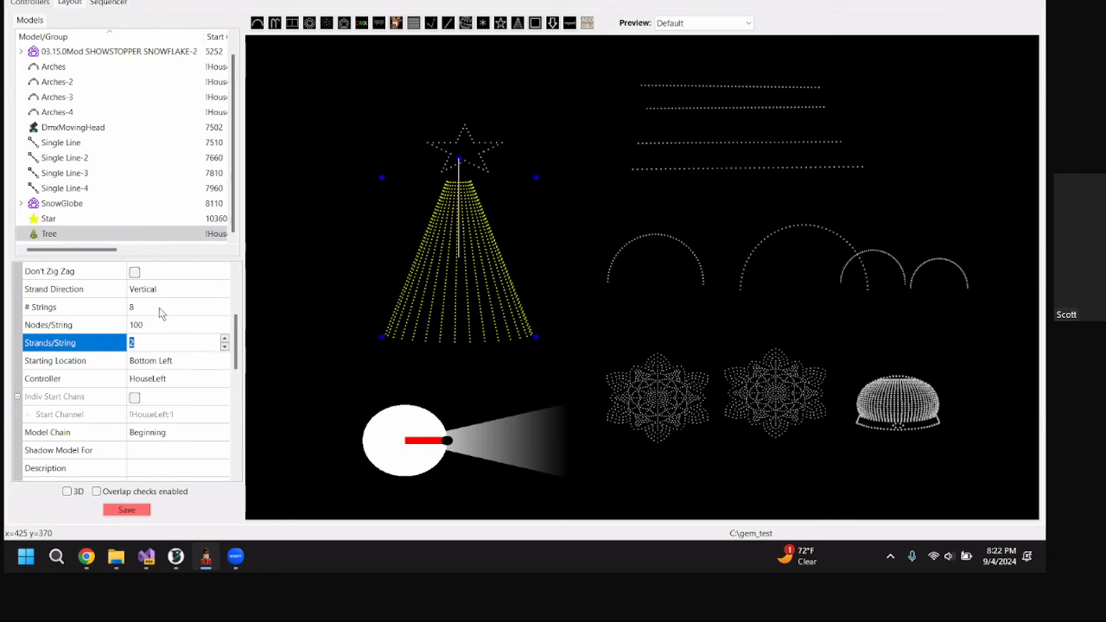
click(156, 309)
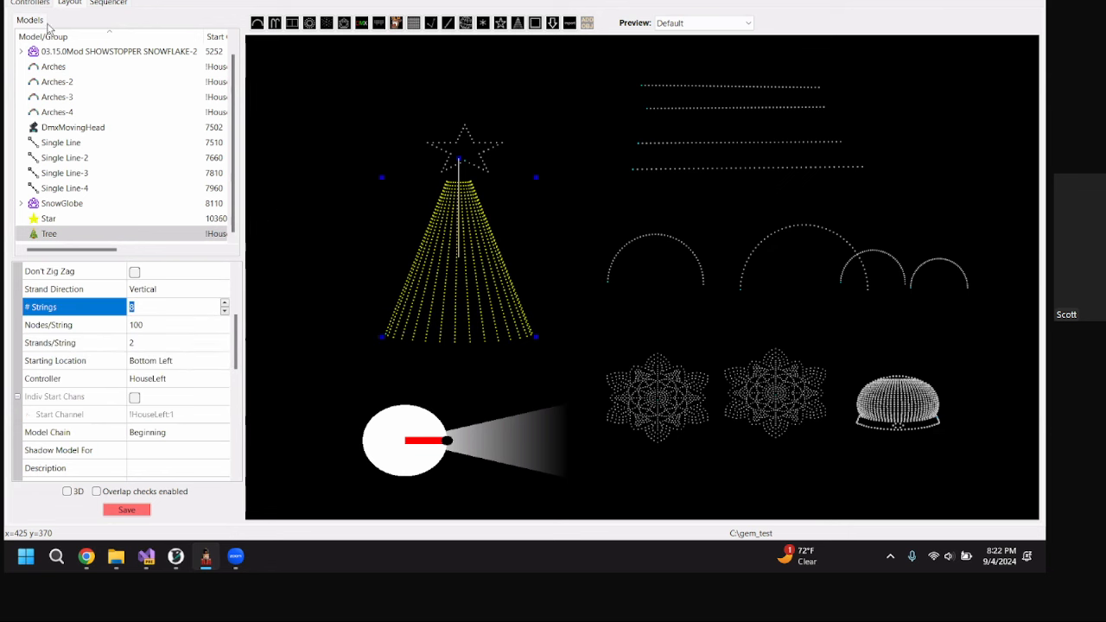
- Reopen HouseLeft's port visualiser and assign the SnowGlobe to Pixel Port 9
click(30, 3)
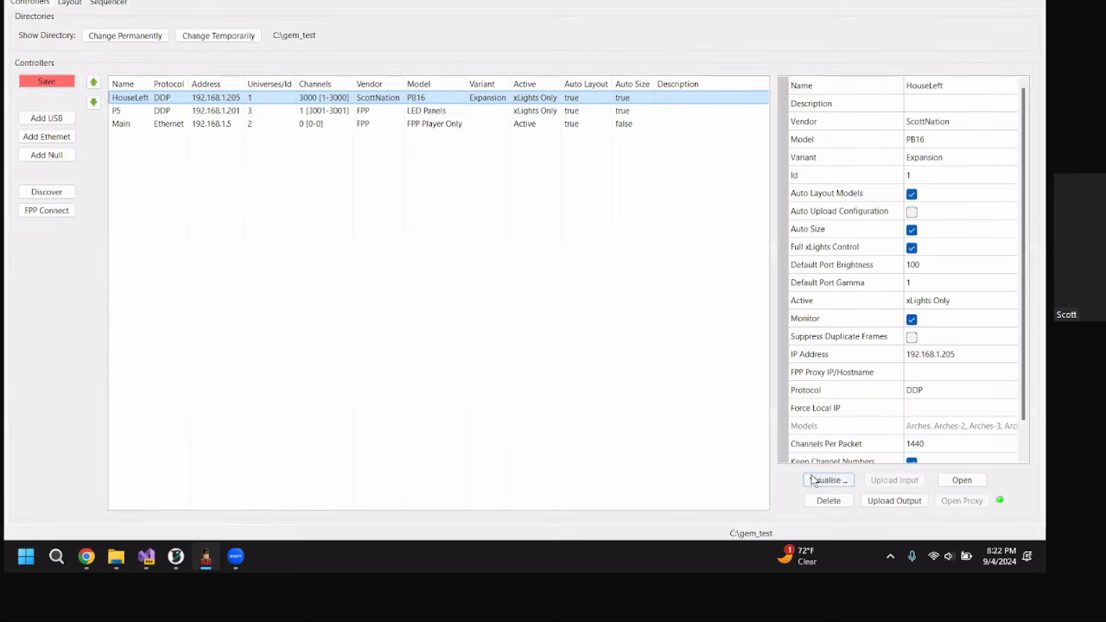
click(813, 480)
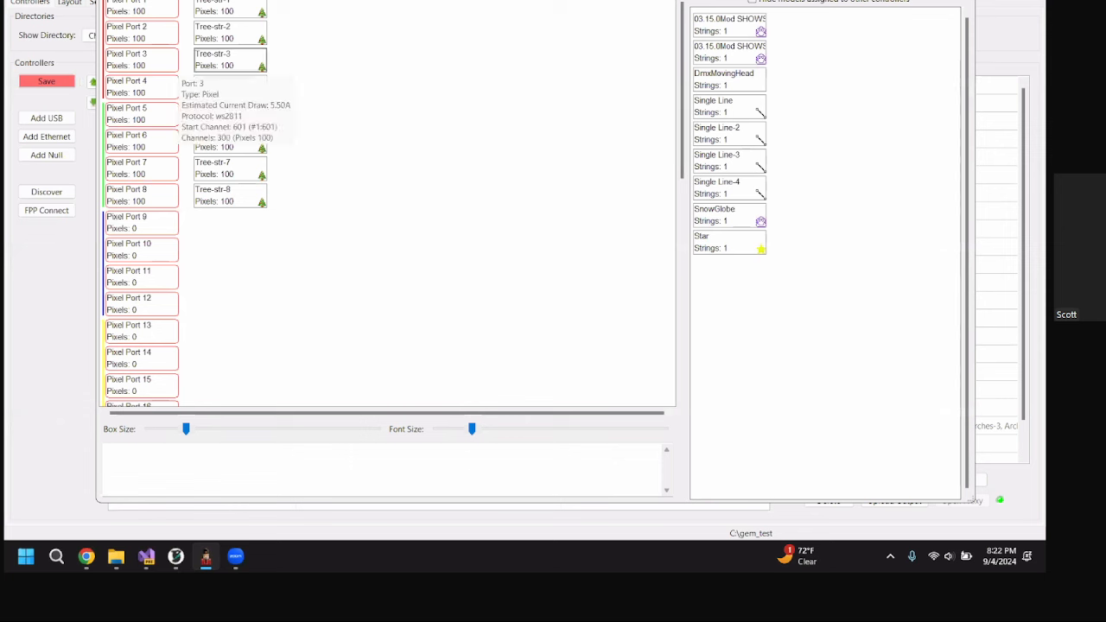
mouse_move(237, 23)
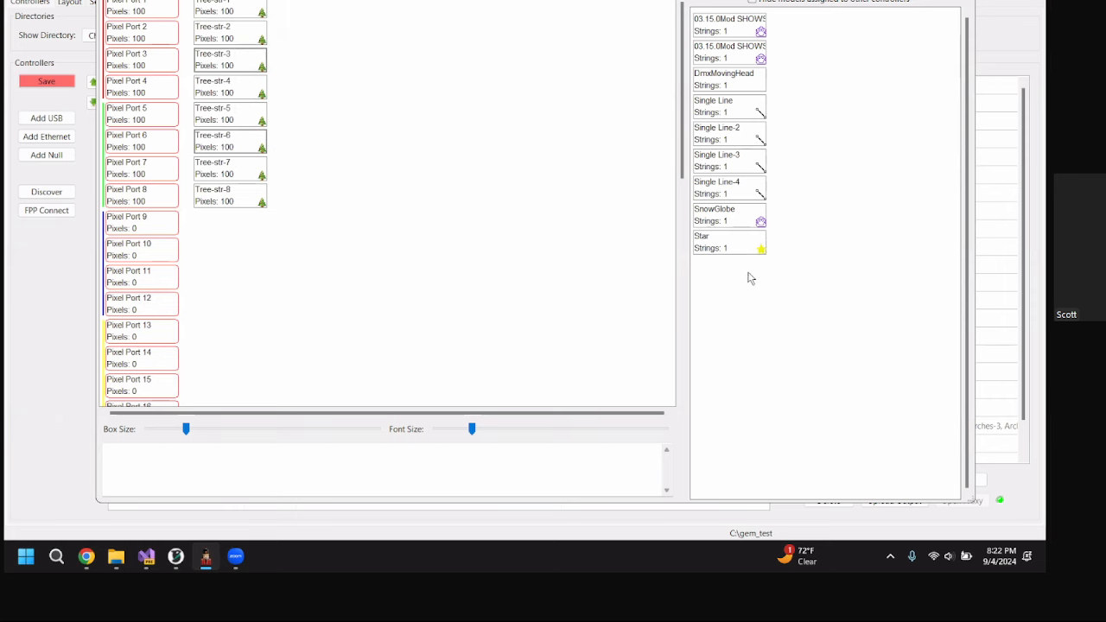
click(121, 226)
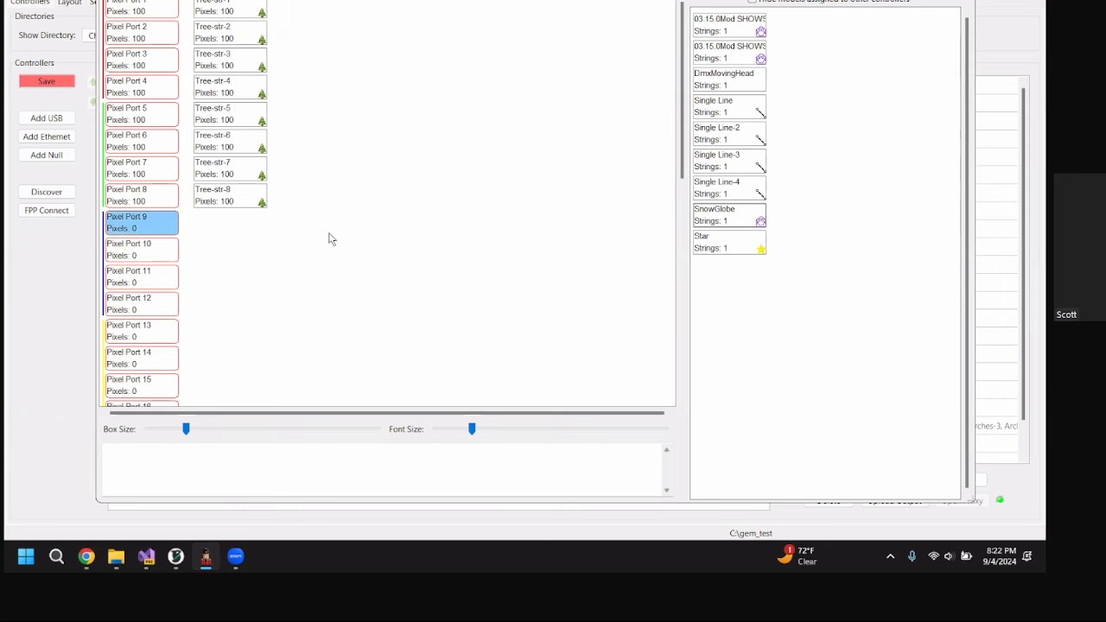
drag(329, 239, 219, 232)
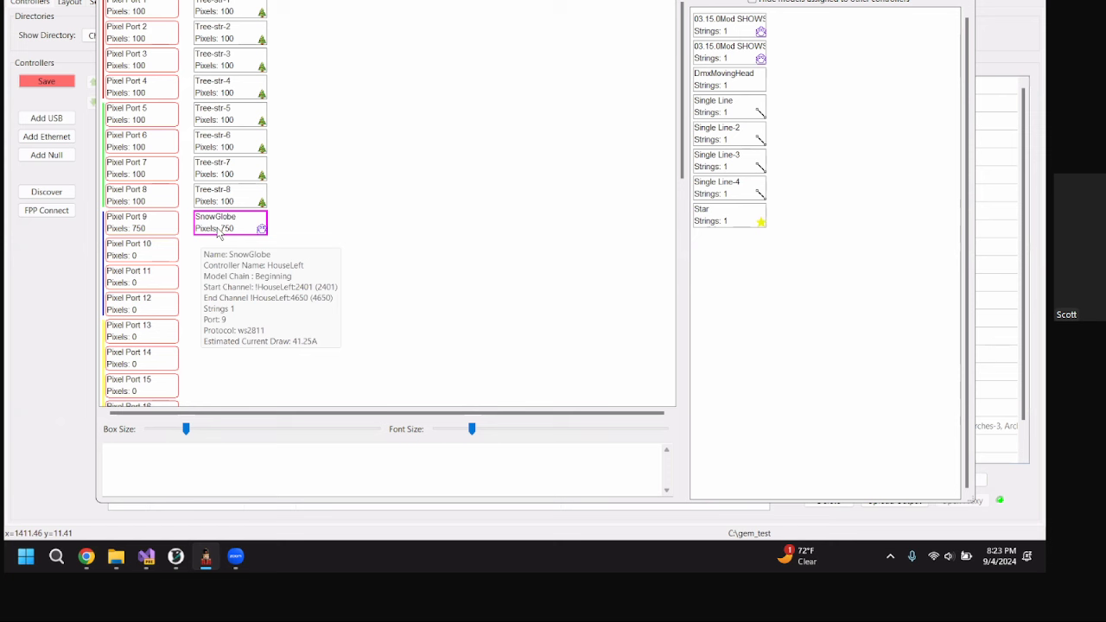
- Set the SnowGlobe's string count to 3 so it spans consecutive pixel ports from Port 9
right_click(229, 234)
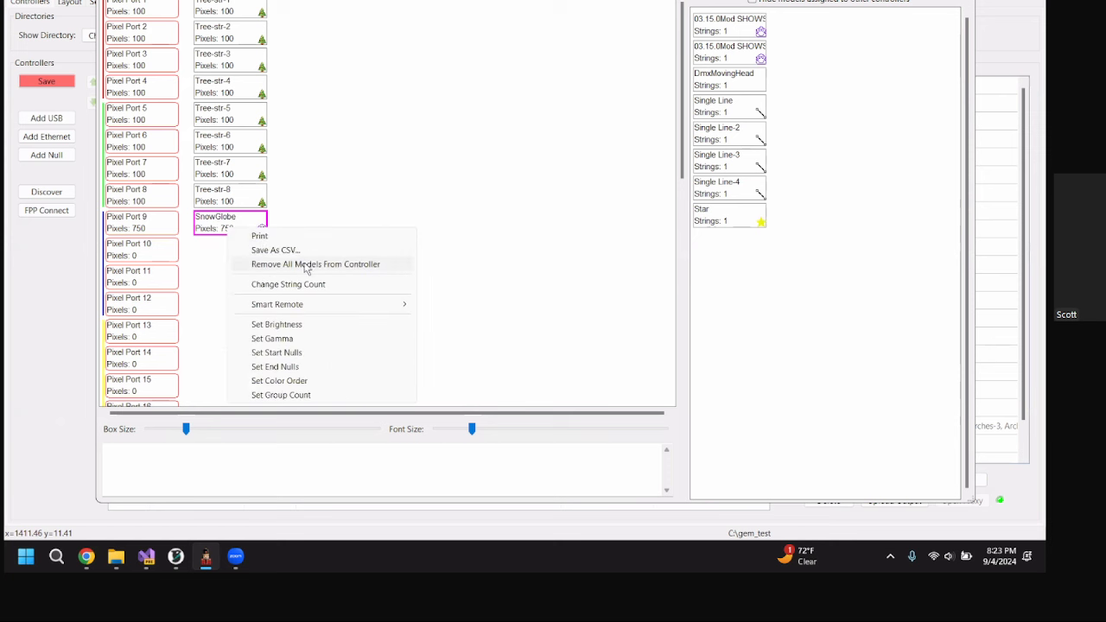
click(310, 283)
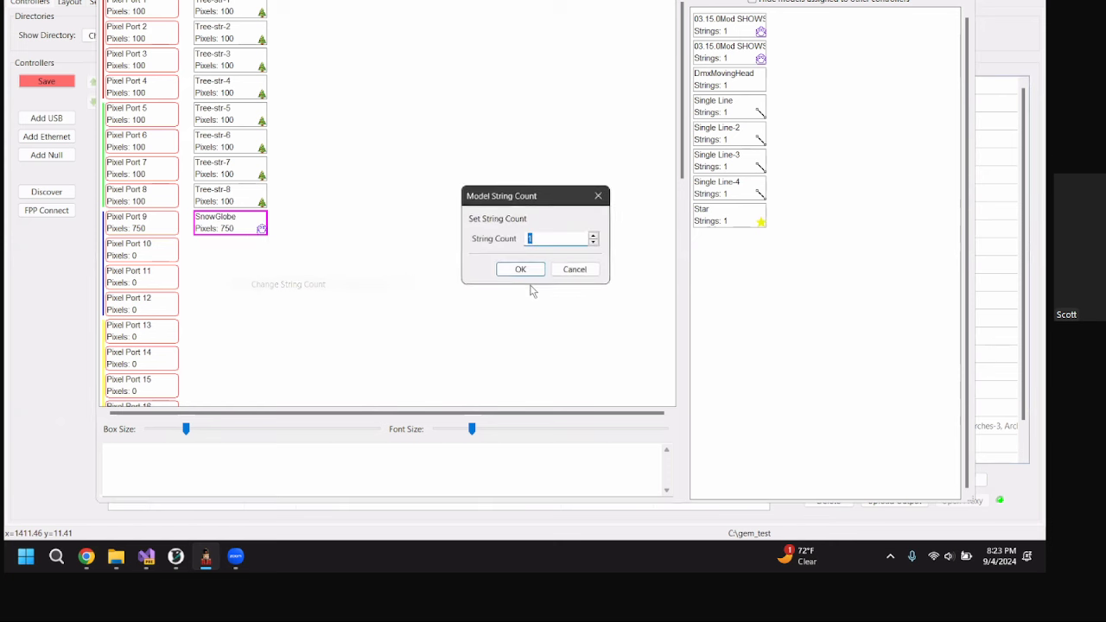
double_click(593, 235)
click(521, 270)
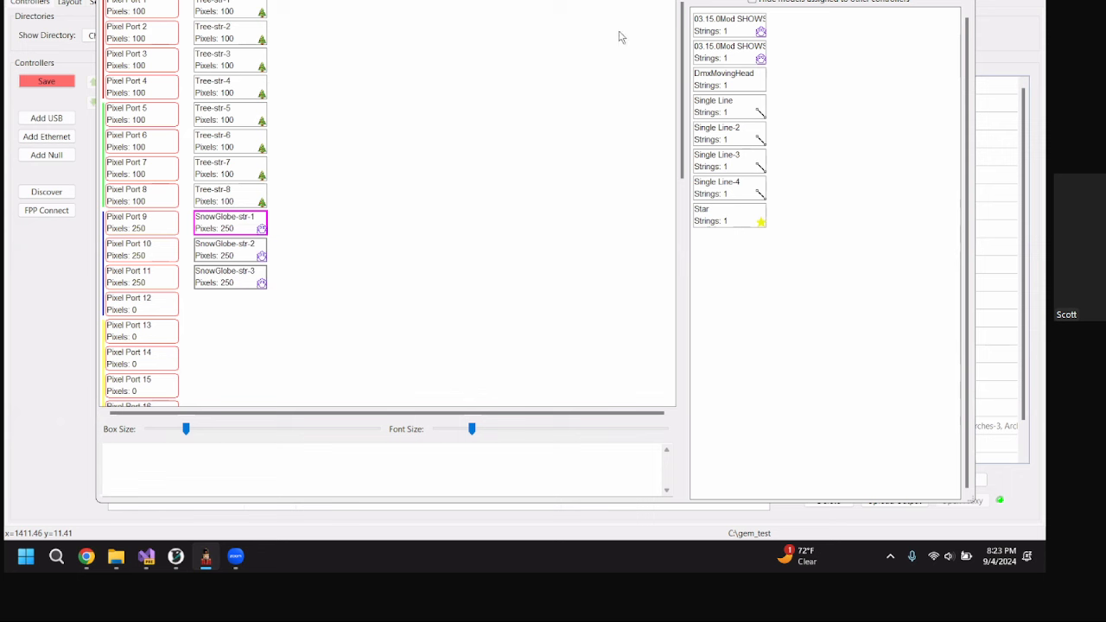
- Inspect the SnowGlobe's string settings in the layout, enabling individual start nodes to view them and disabling the option again
click(69, 2)
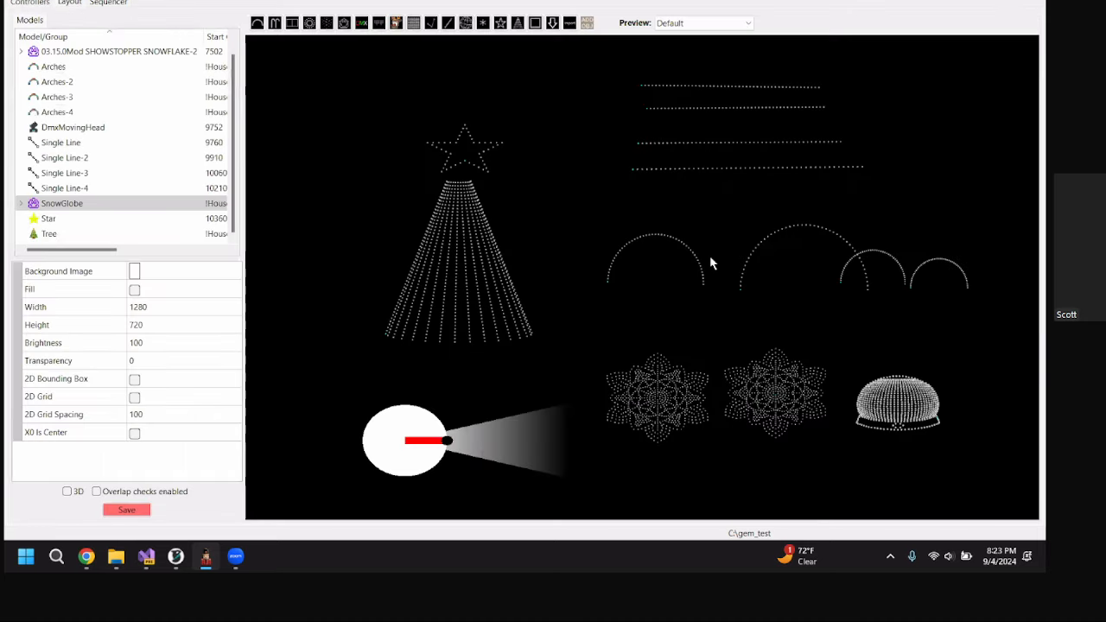
click(899, 418)
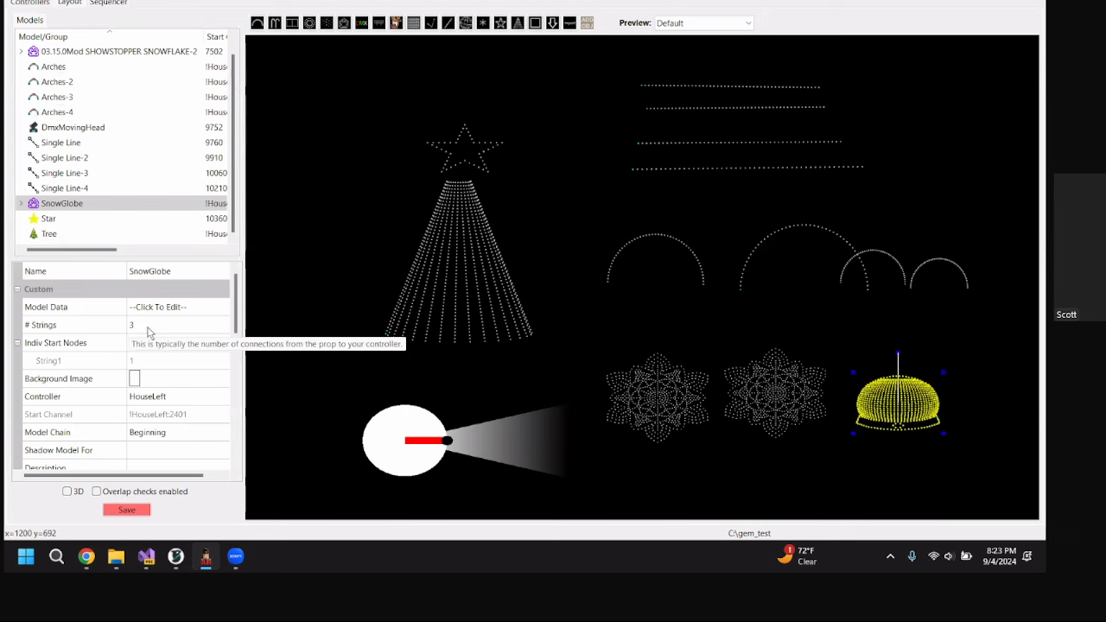
click(17, 346)
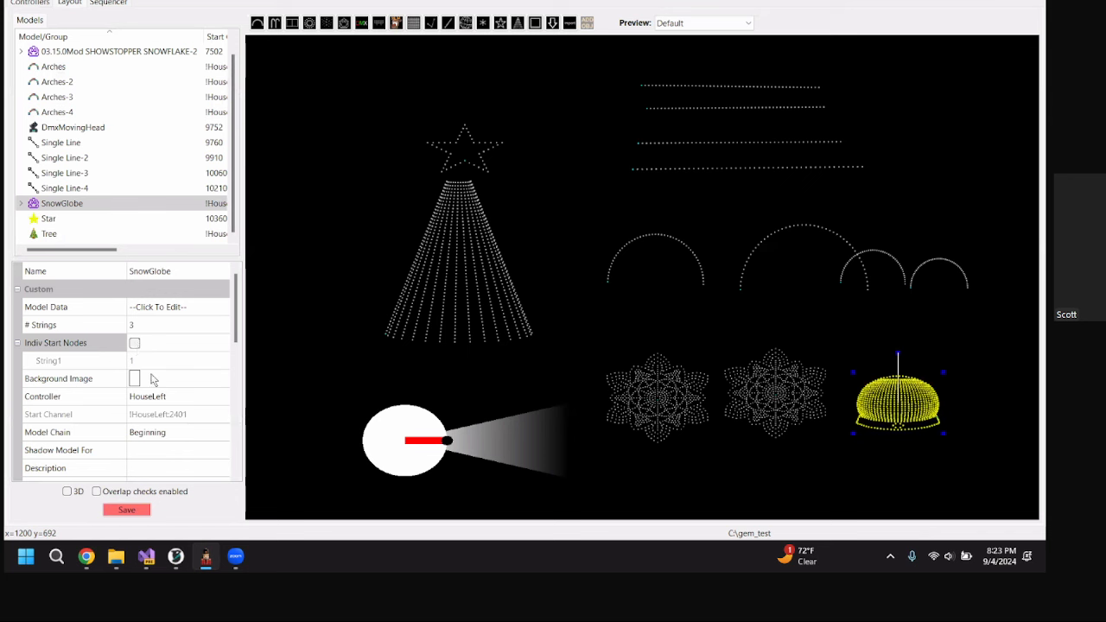
click(135, 344)
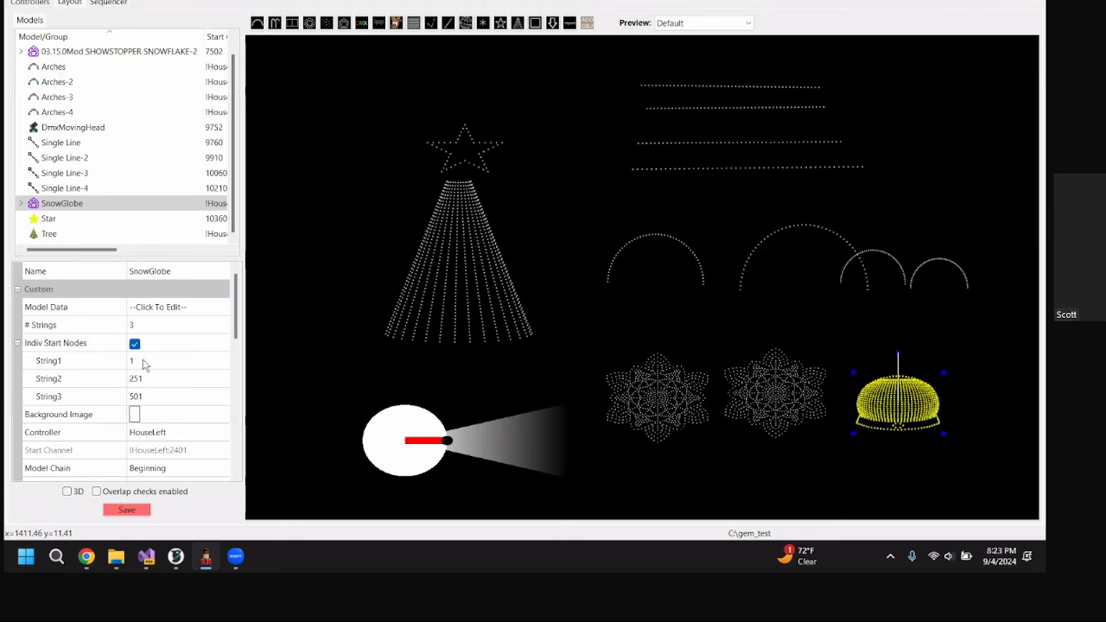
click(134, 344)
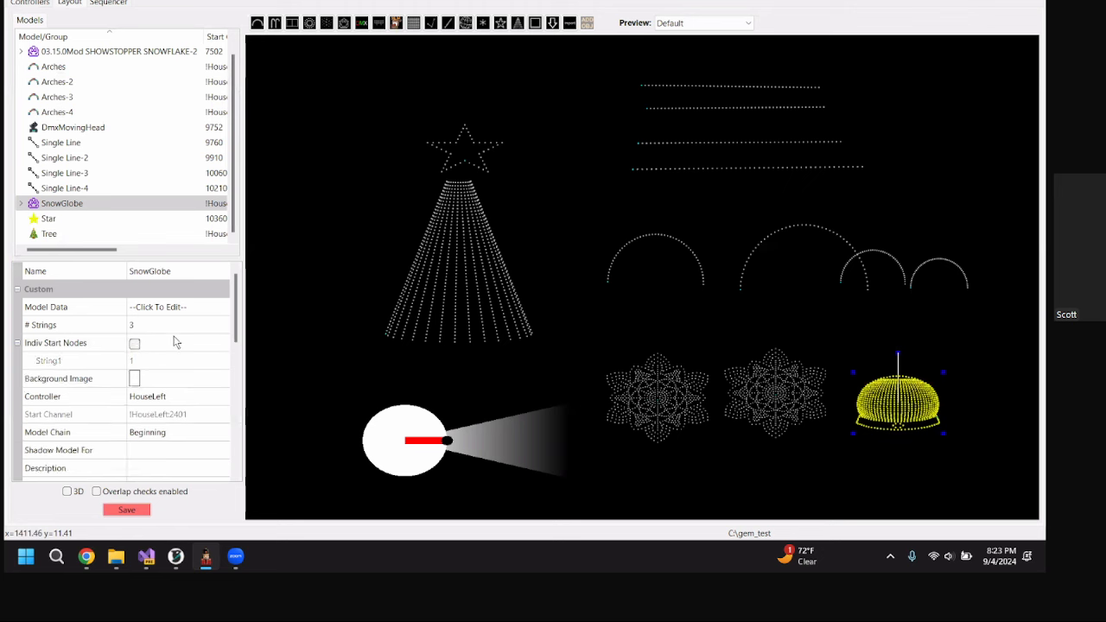
- Reopen HouseLeft's port visualiser and set the SnowGlobe's string count to 2
click(31, 3)
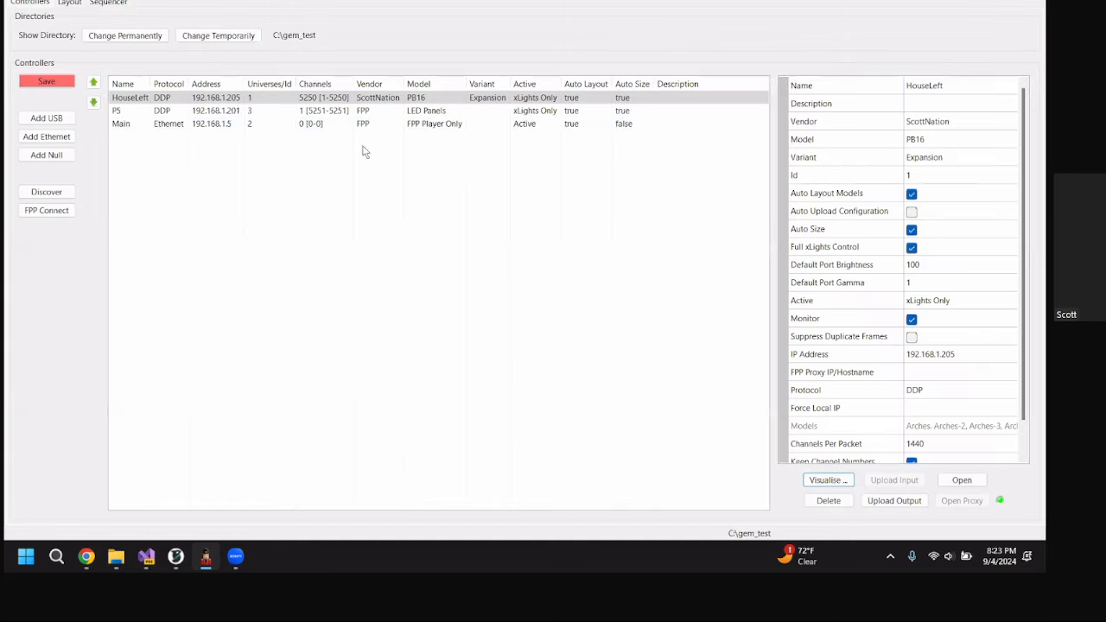
click(829, 480)
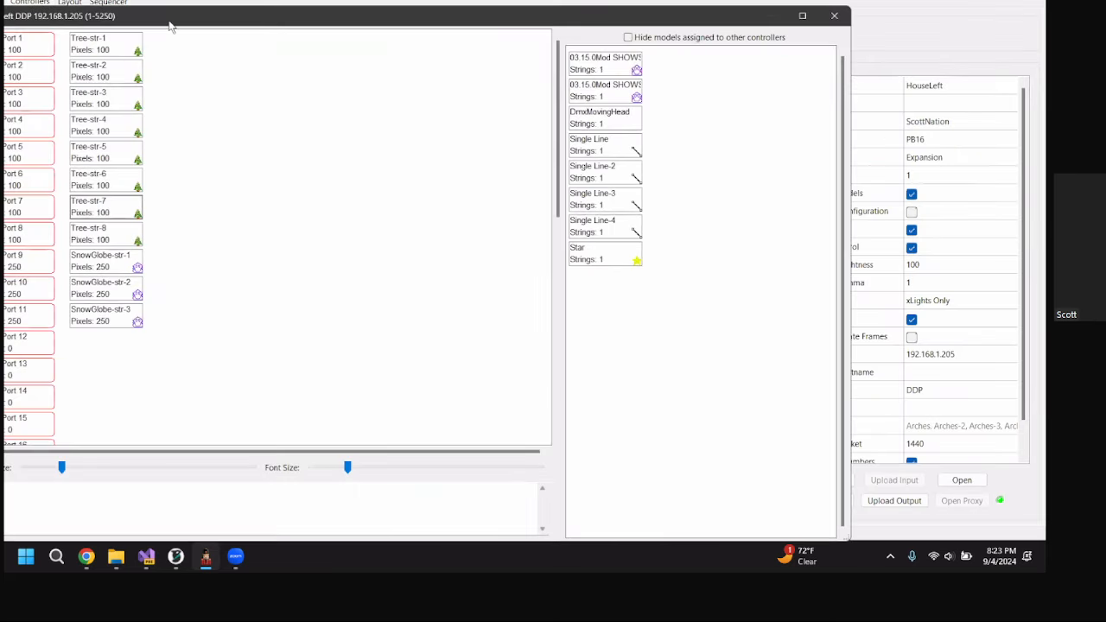
right_click(242, 261)
click(327, 313)
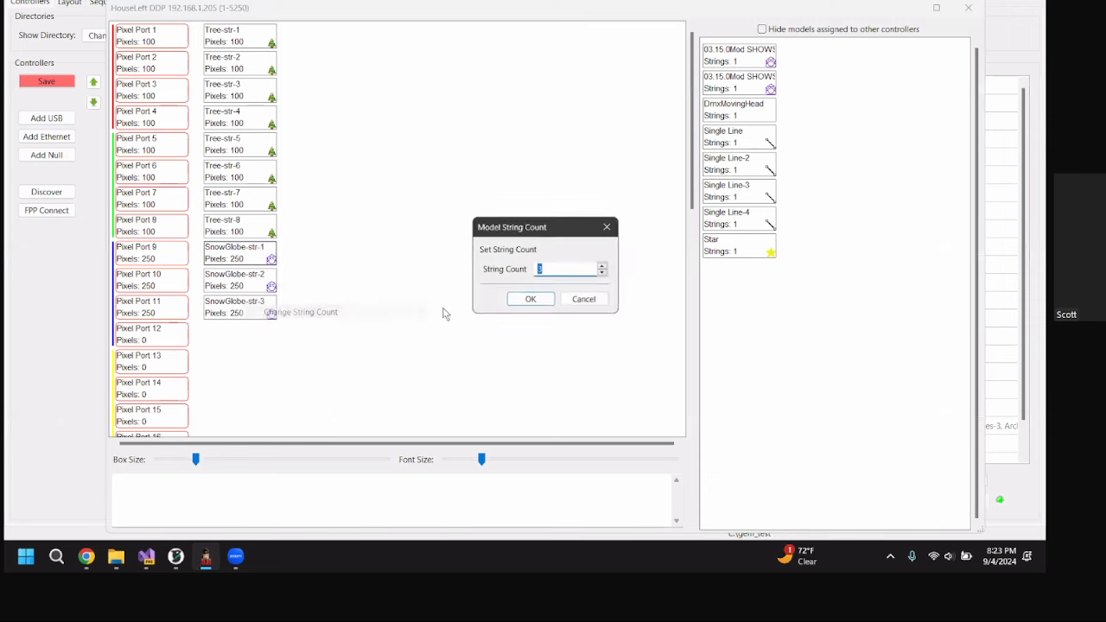
click(604, 274)
click(530, 300)
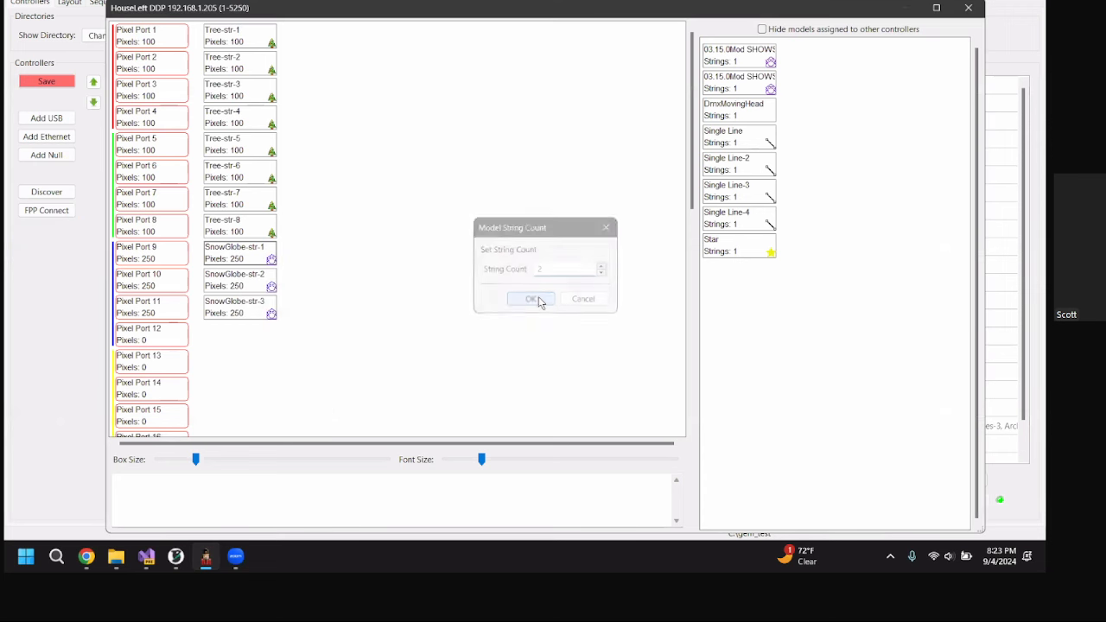
right_click(242, 247)
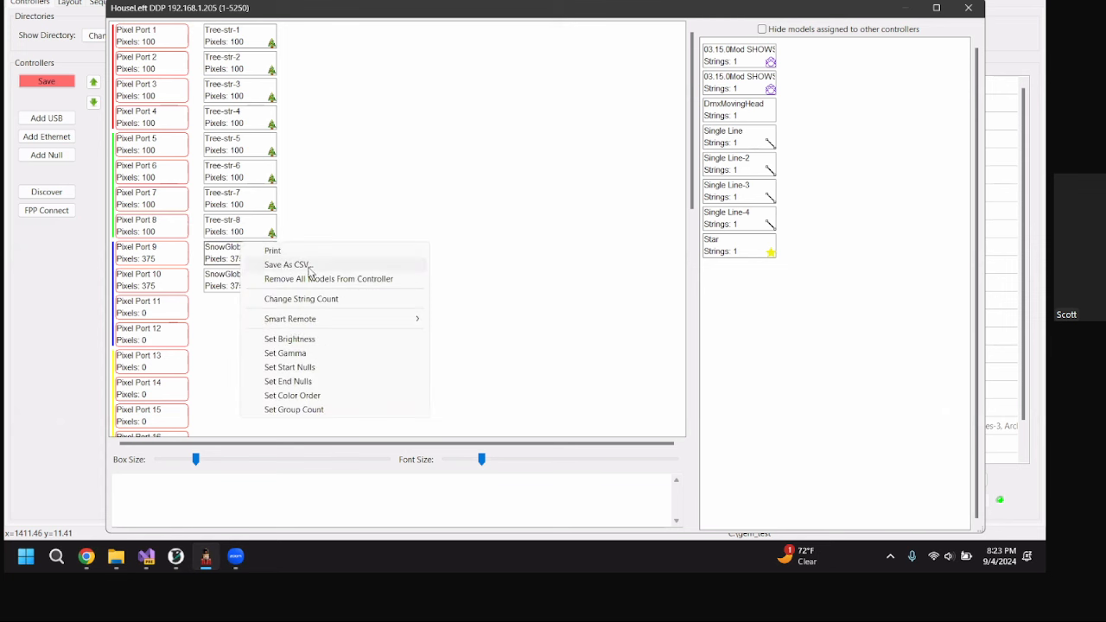
click(445, 204)
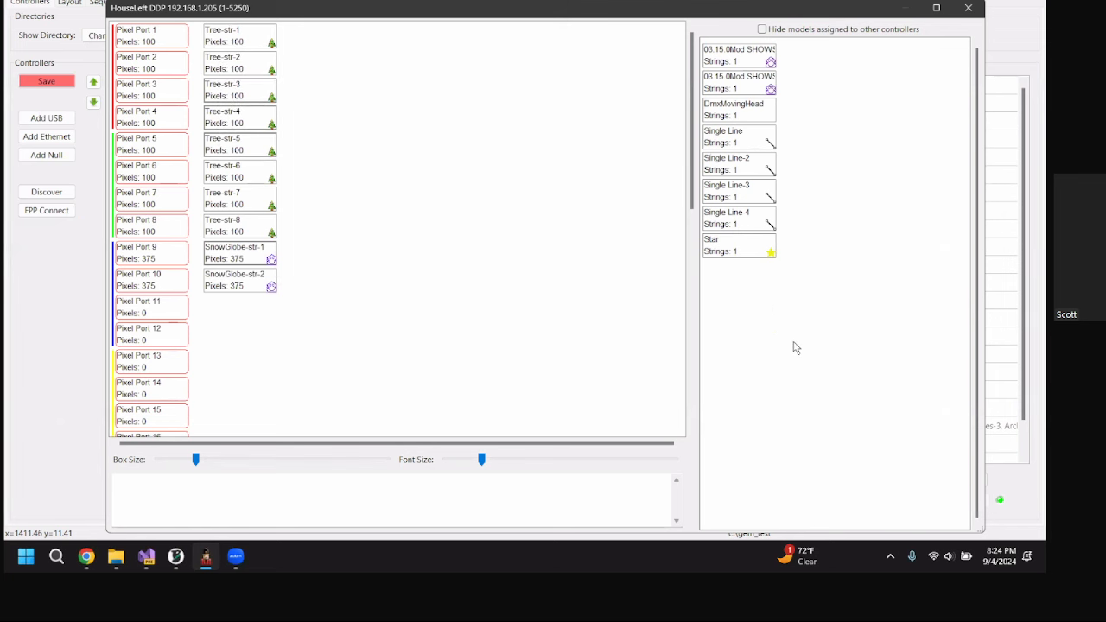
- Assign the Star to Pixel Port 8, placing it after the Tree's eighth string
mouse_move(741, 251)
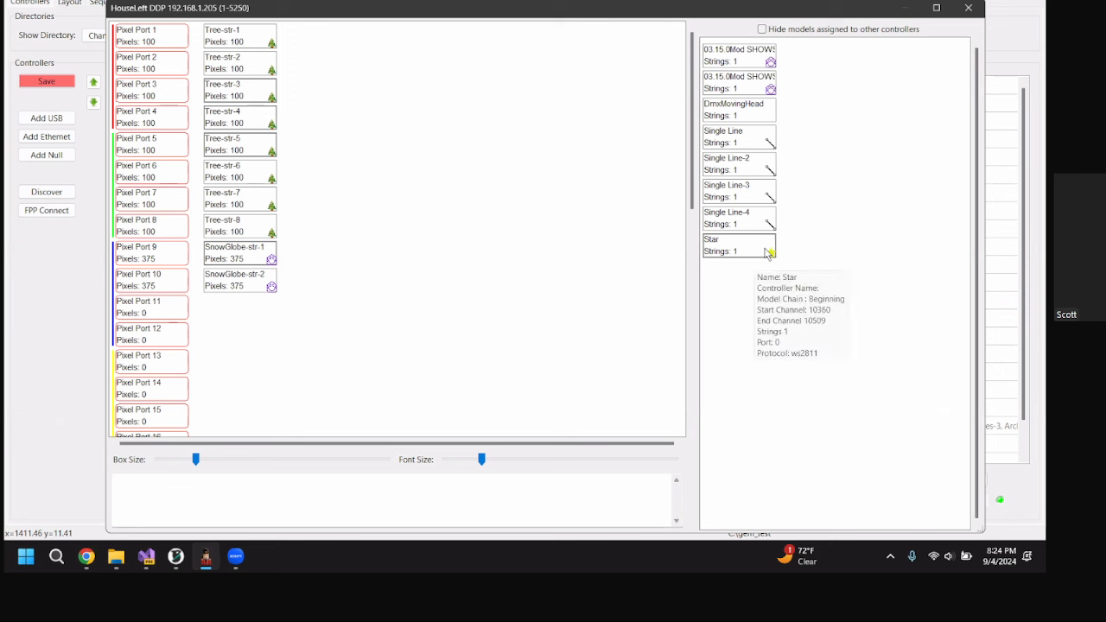
drag(768, 252, 264, 222)
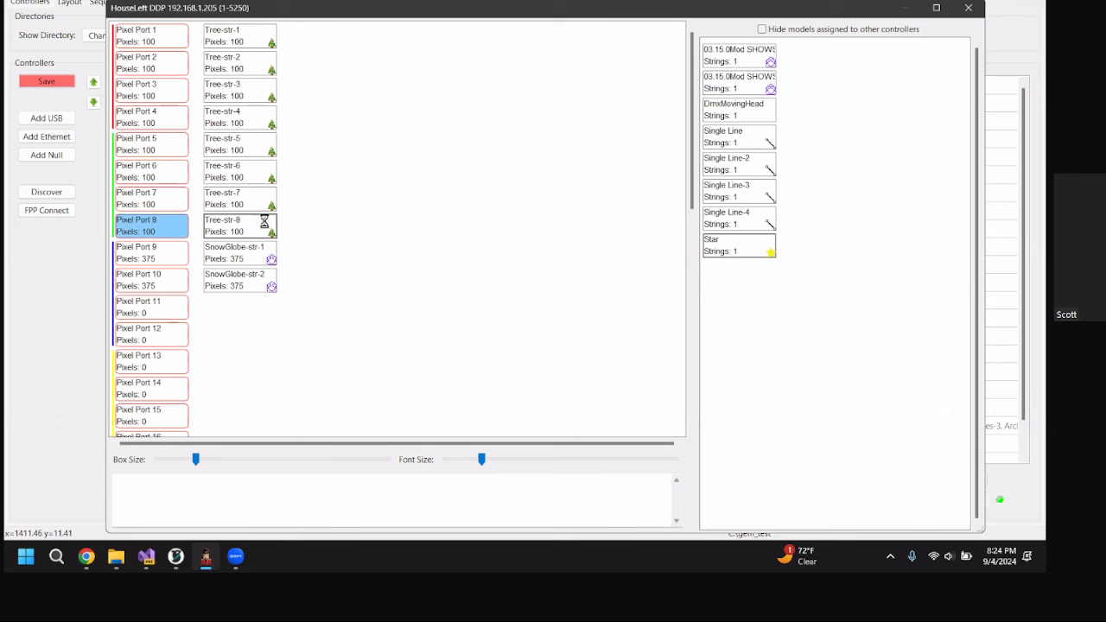
right_click(319, 229)
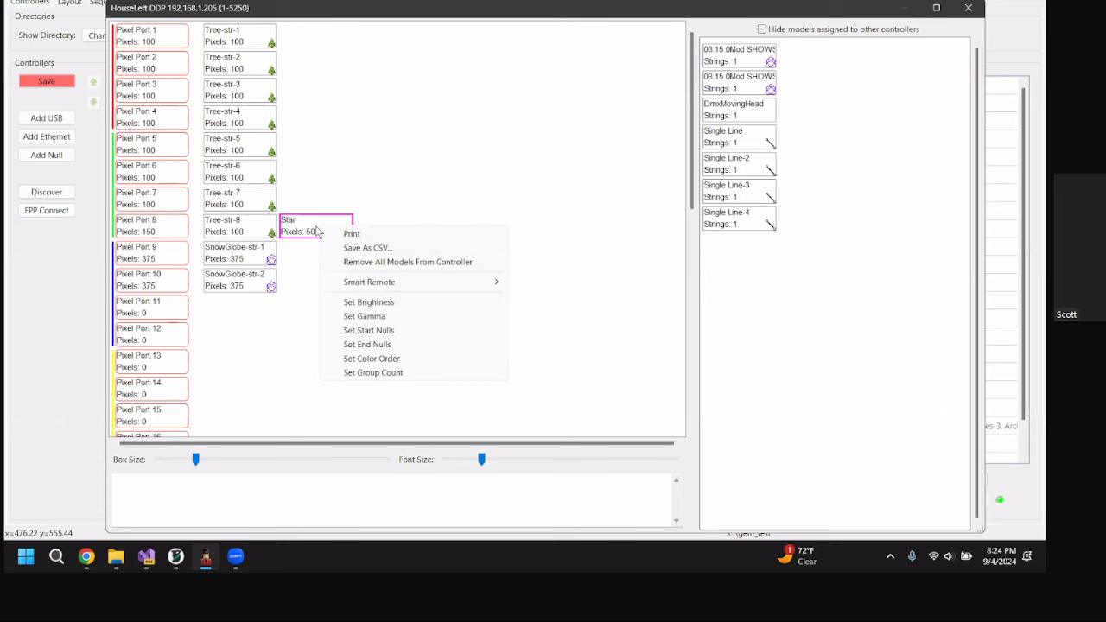
click(351, 198)
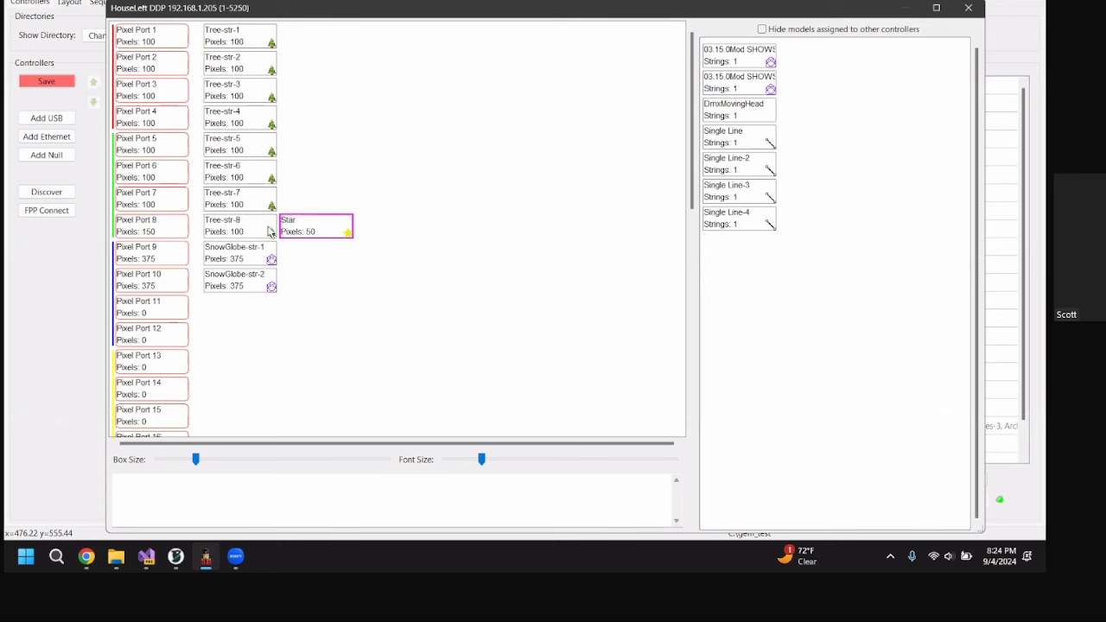
mouse_move(329, 230)
- Assign the 03.15.0Mod SHOWSTOPPER SNOWFLAKE model to Pixel Port 21 and set its string count to 3
mouse_move(748, 59)
scroll(435, 331, down, 5)
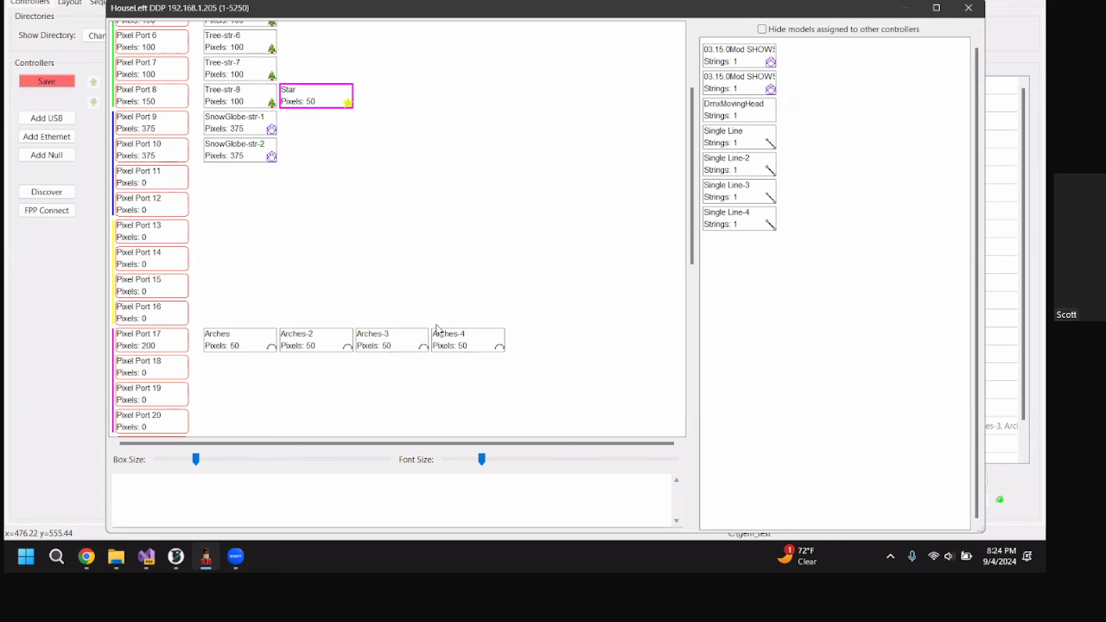
scroll(397, 329, down, 2)
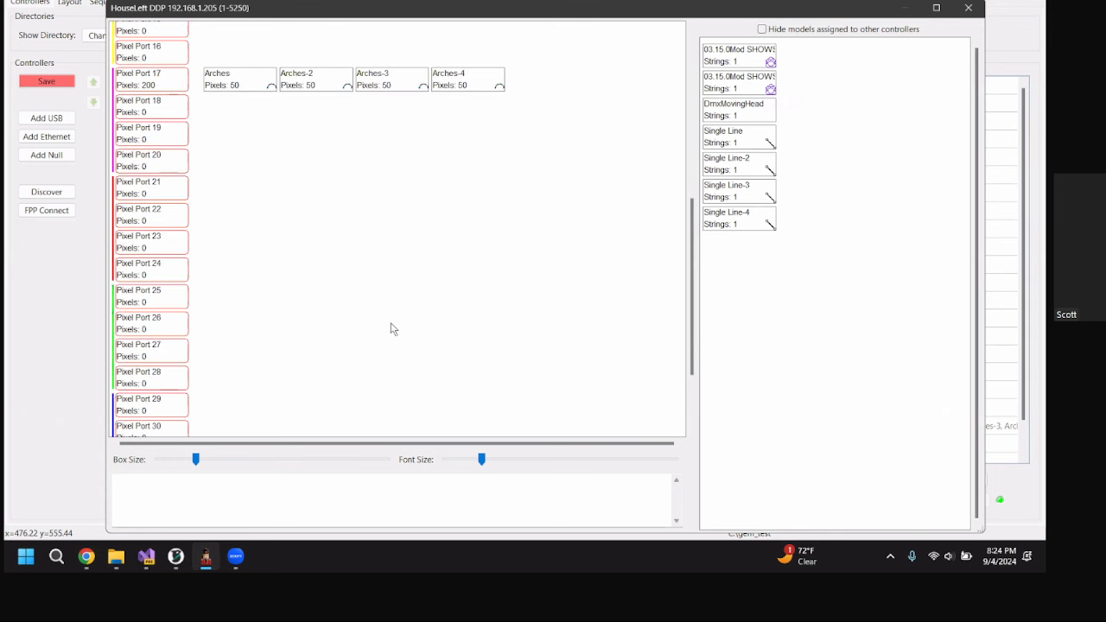
scroll(396, 327, up, 1)
drag(739, 55, 165, 249)
right_click(230, 258)
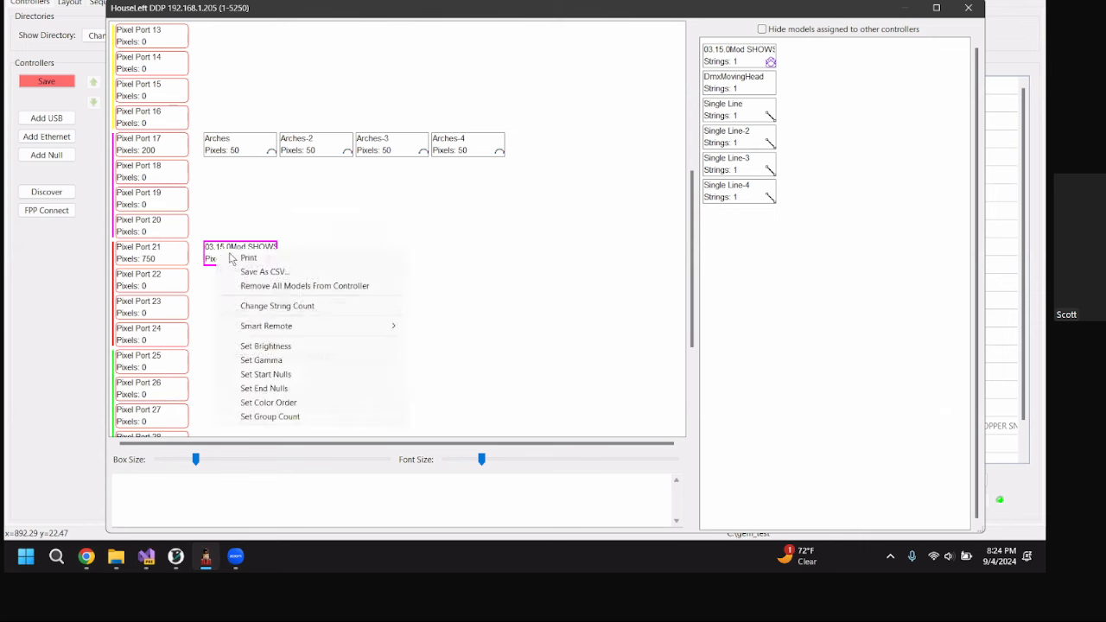
click(298, 306)
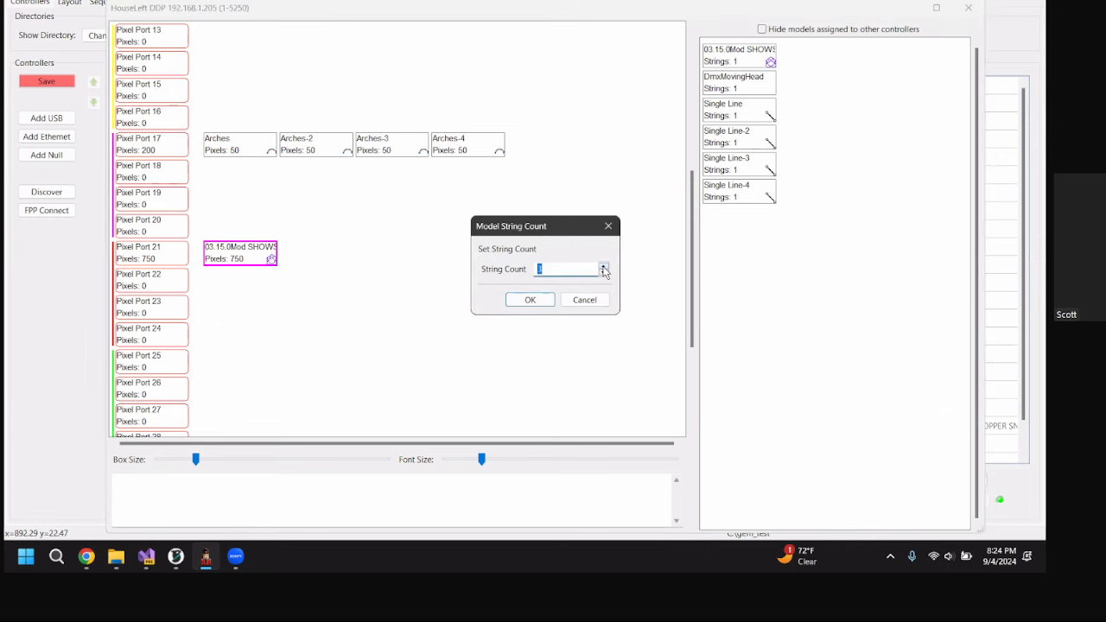
click(532, 300)
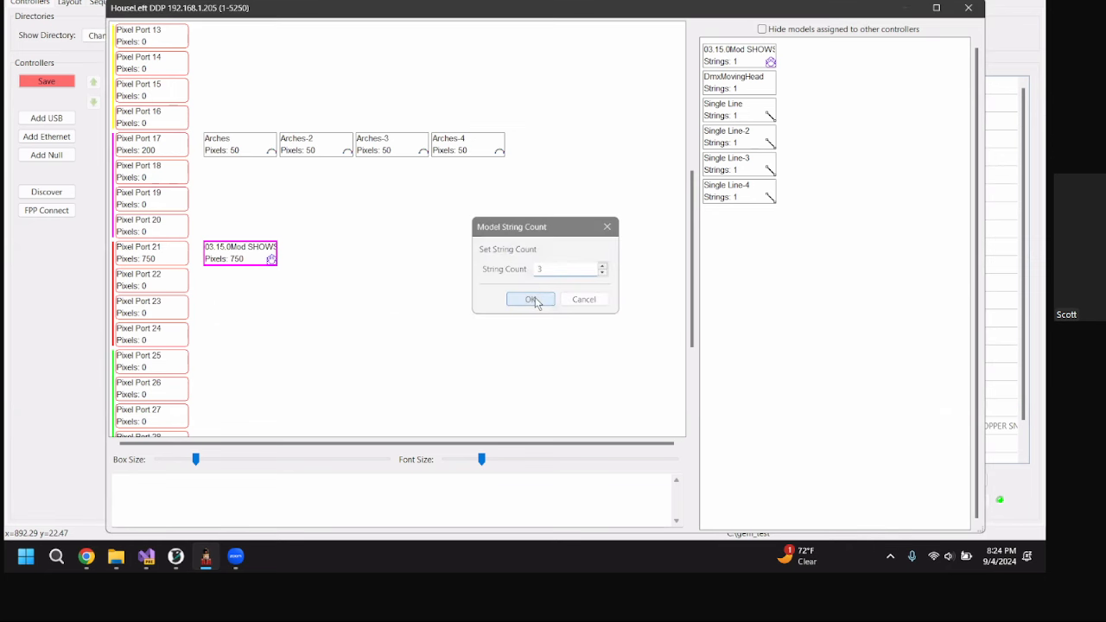
- Chain the SHOWSTOPPER SNOWFLAKE-2 model after the first snowflake on Pixel Port 21 and set its string count to 3
drag(739, 55, 262, 254)
right_click(323, 259)
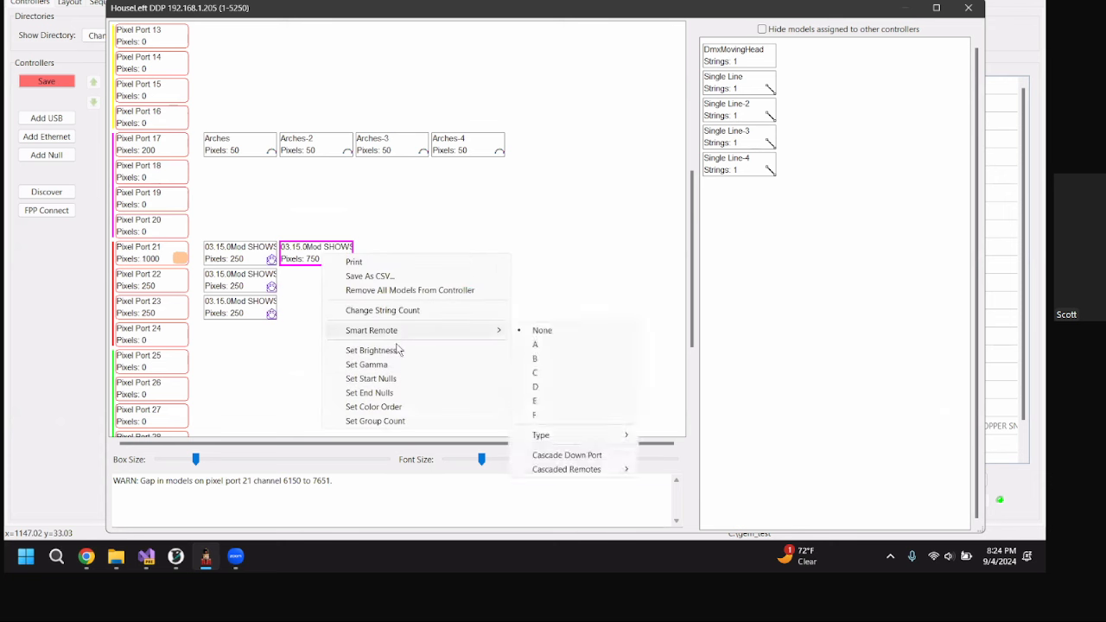
click(395, 310)
click(603, 267)
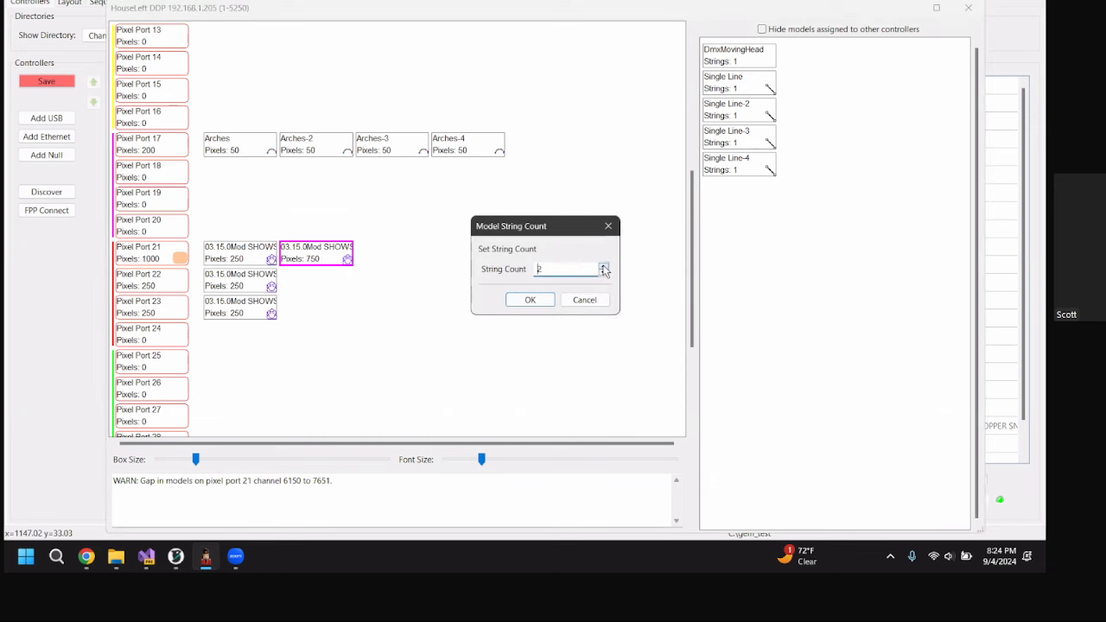
click(603, 267)
click(531, 300)
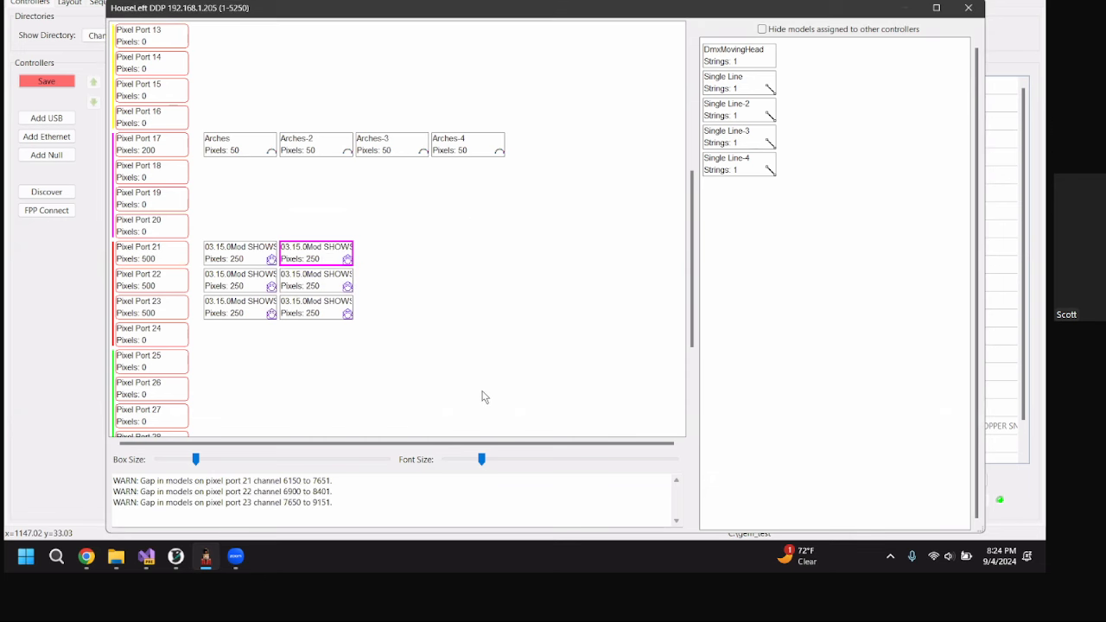
- Assign Smart Remote A to the first SHOWSTOPPER SNOWFLAKE model on Pixel Port 21
scroll(483, 397, up, 3)
scroll(462, 313, down, 4)
scroll(467, 215, up, 1)
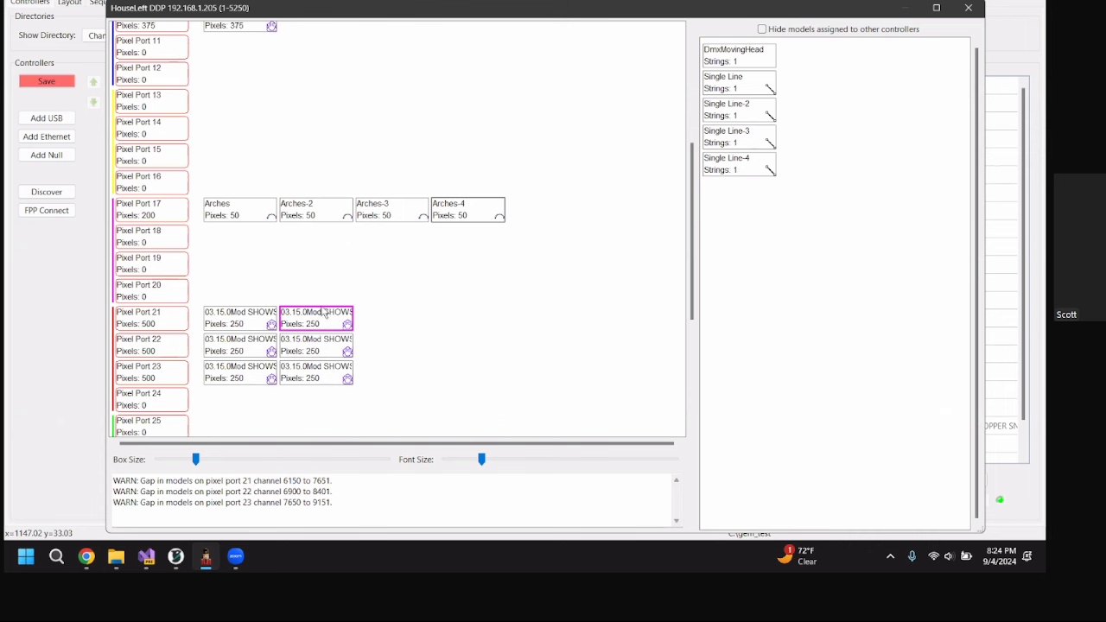
right_click(222, 314)
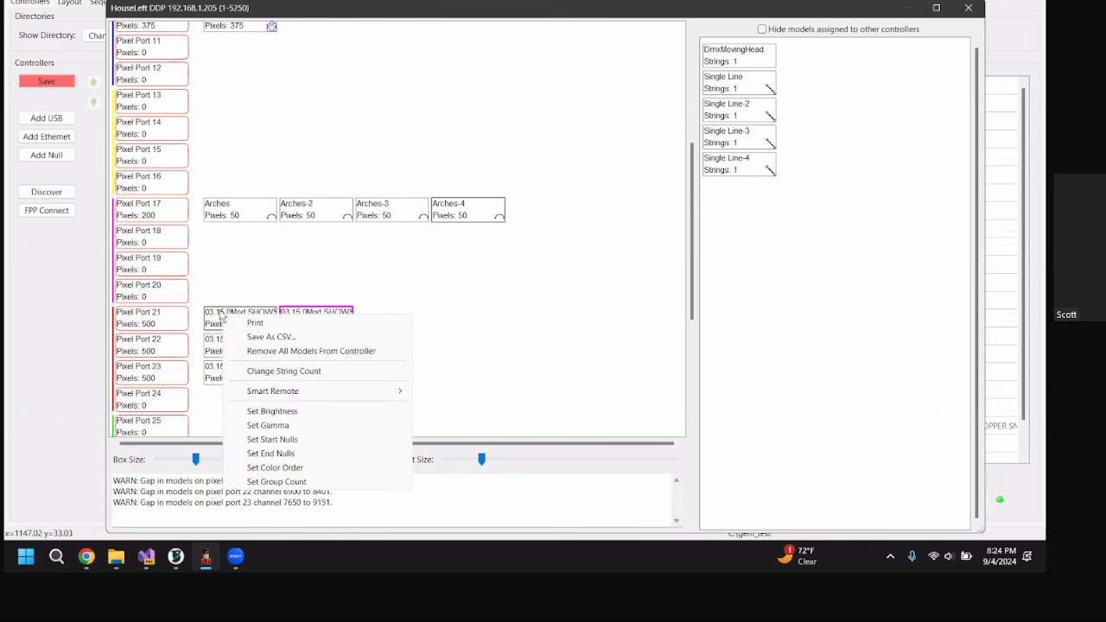
key(Escape)
scroll(217, 303, down, 3)
scroll(218, 303, up, 3)
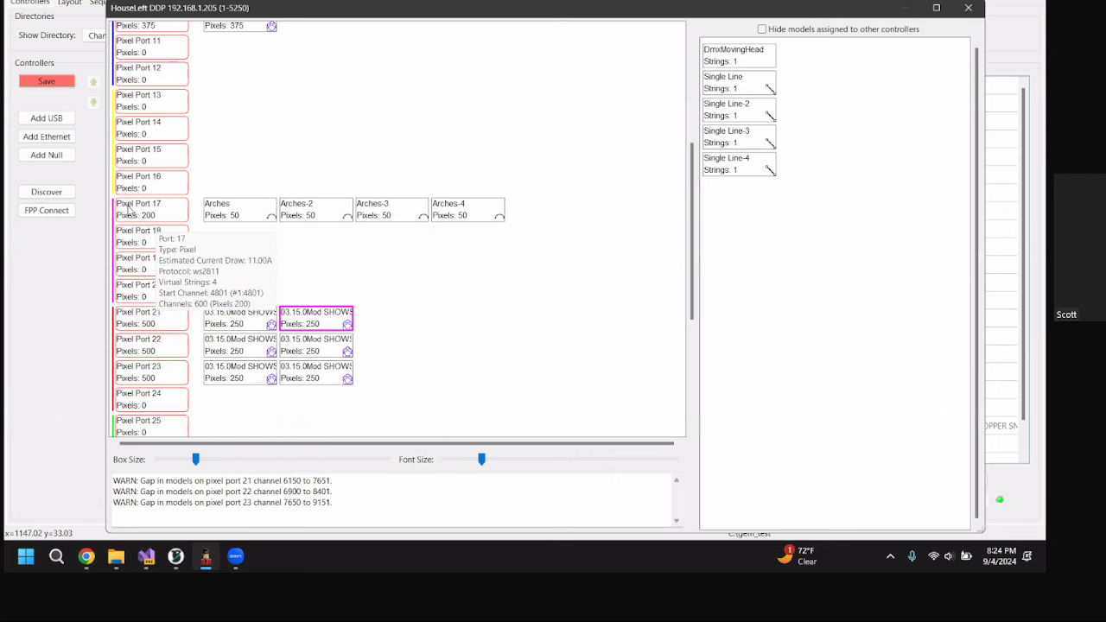
scroll(116, 257, down, 3)
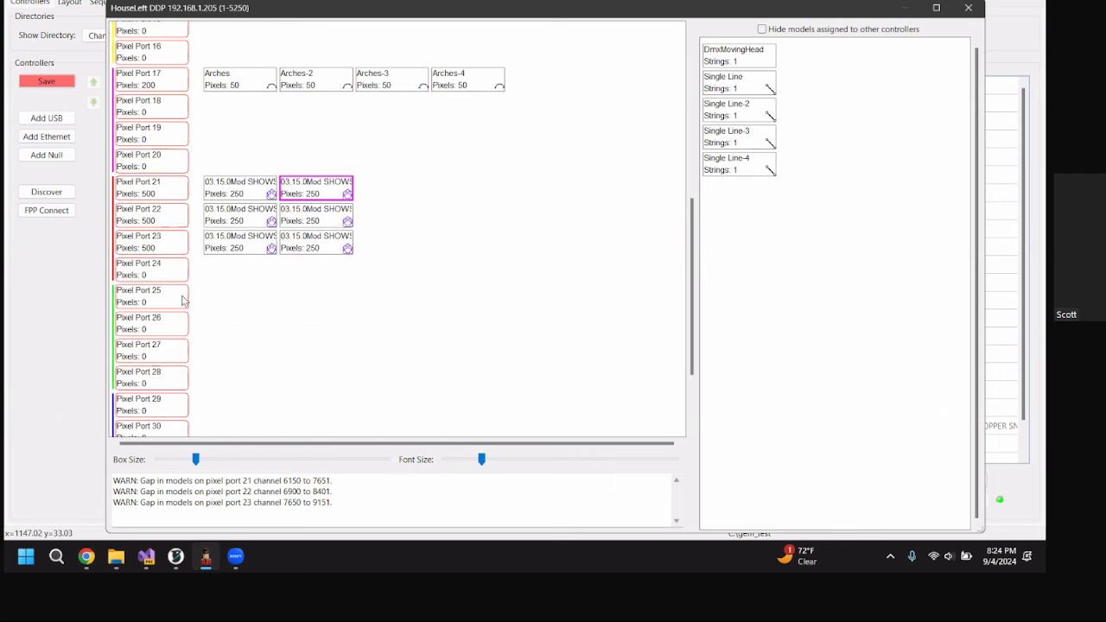
right_click(230, 185)
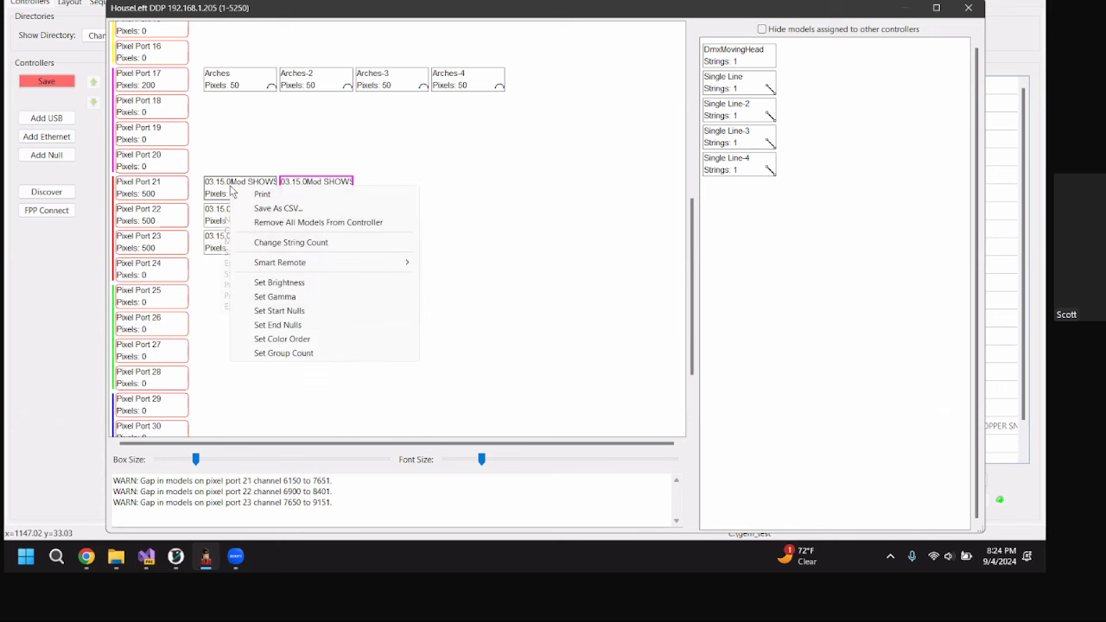
mouse_move(338, 265)
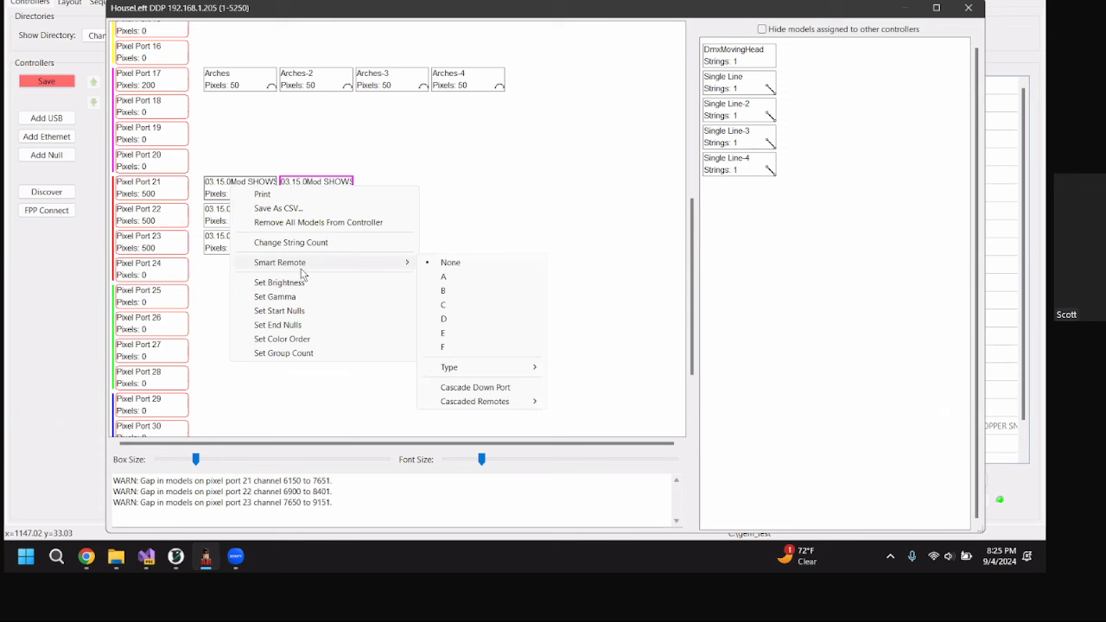
click(453, 280)
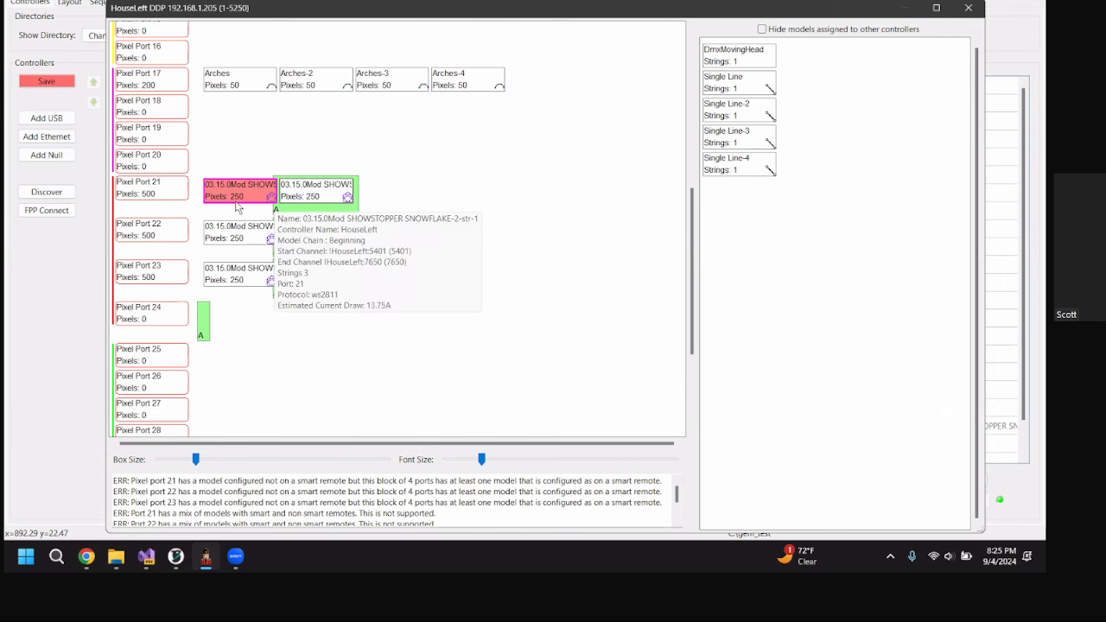
- Assign Smart Remote B to the SHOWSTOPPER SNOWFLAKE-2 model on Pixel Port 21 and check both snowflakes' remote details
mouse_move(312, 192)
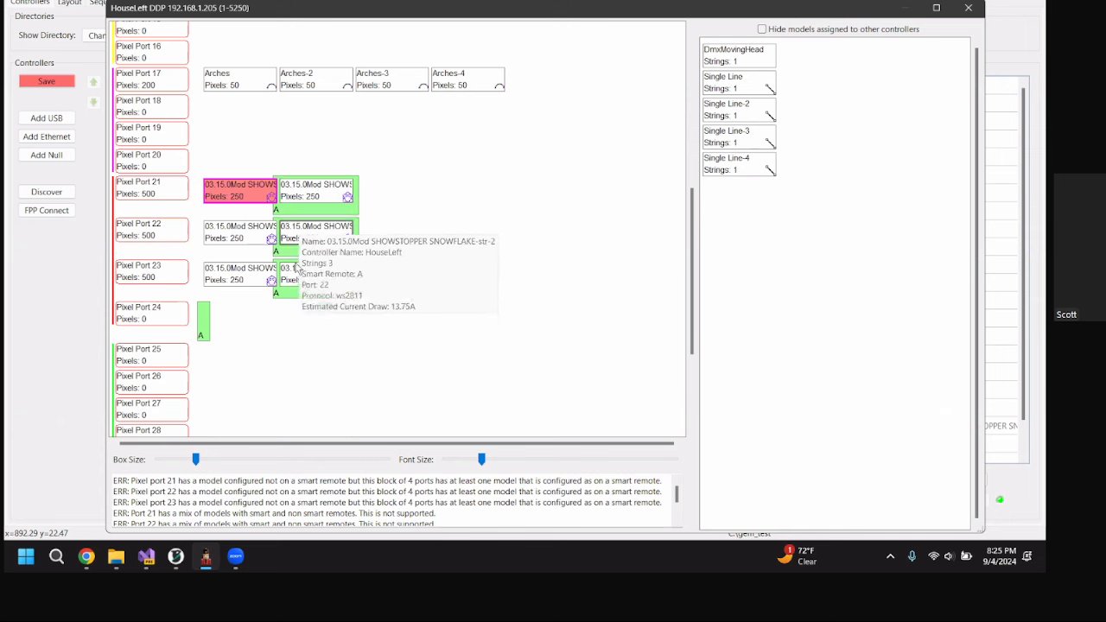
mouse_move(231, 202)
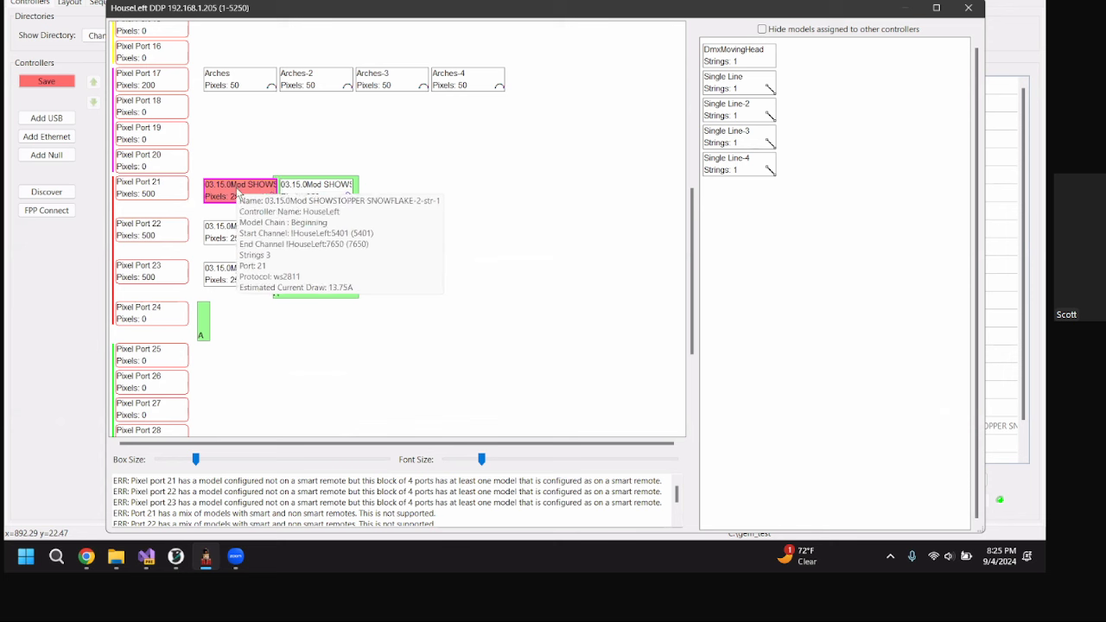
right_click(232, 192)
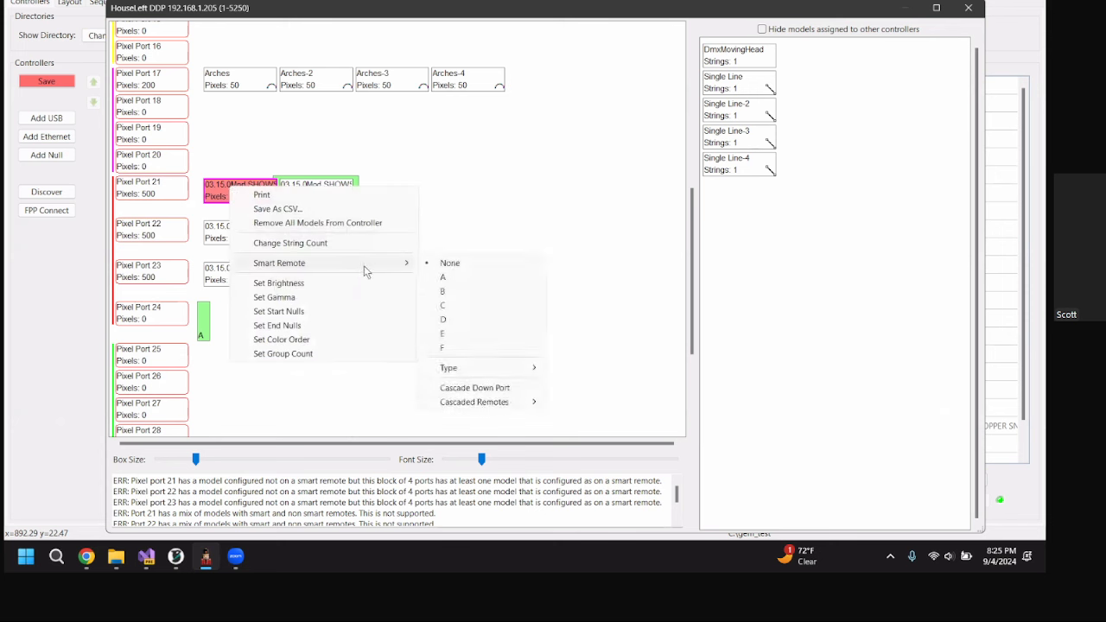
click(442, 292)
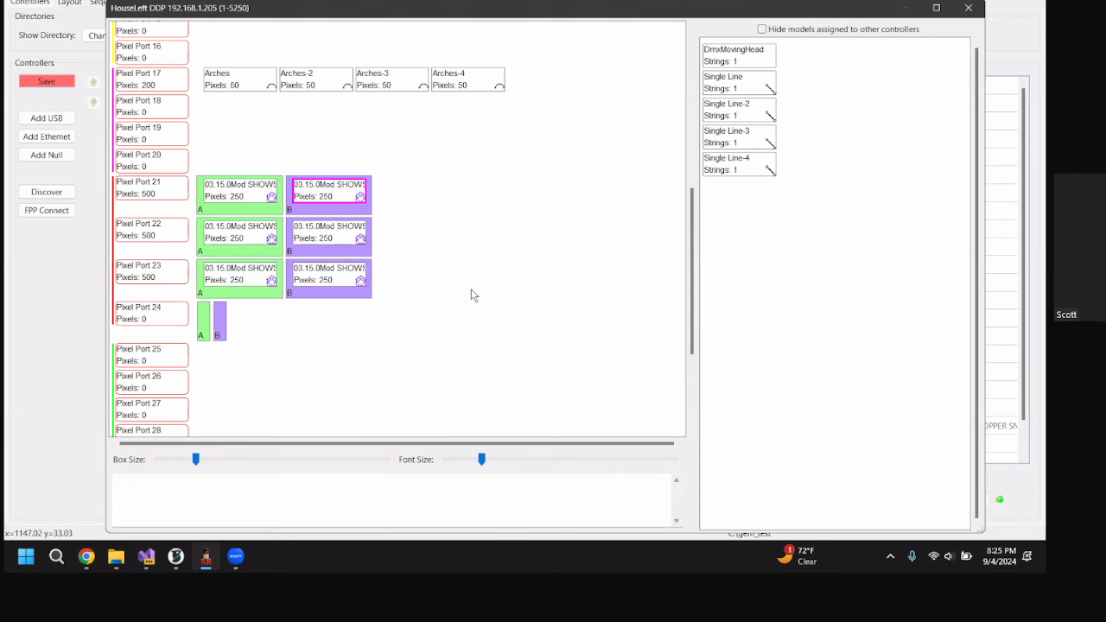
mouse_move(362, 208)
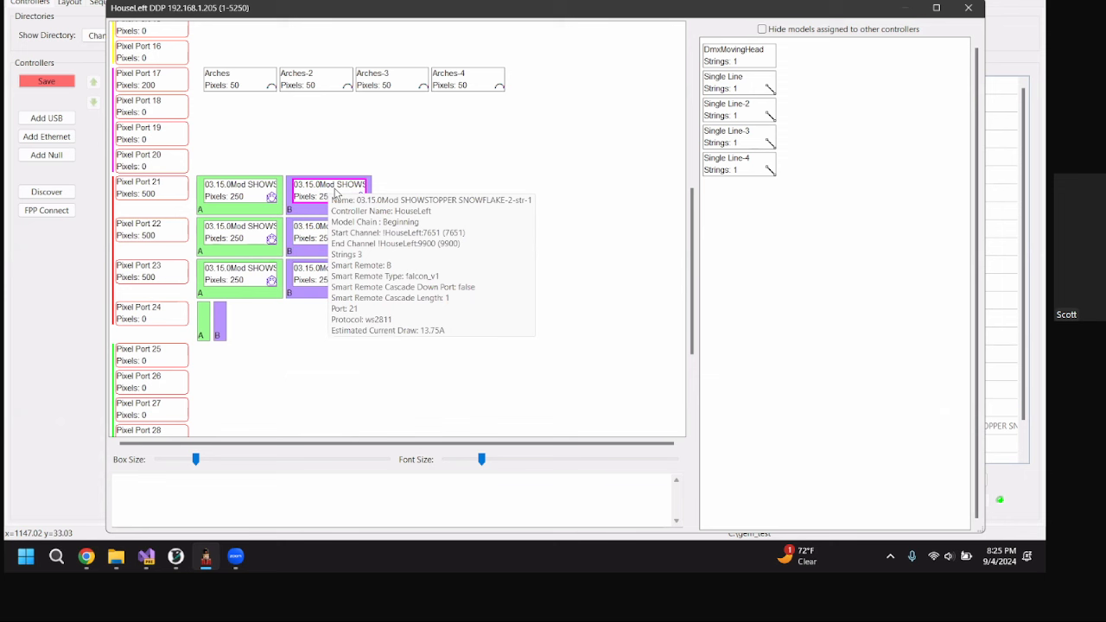
mouse_move(244, 207)
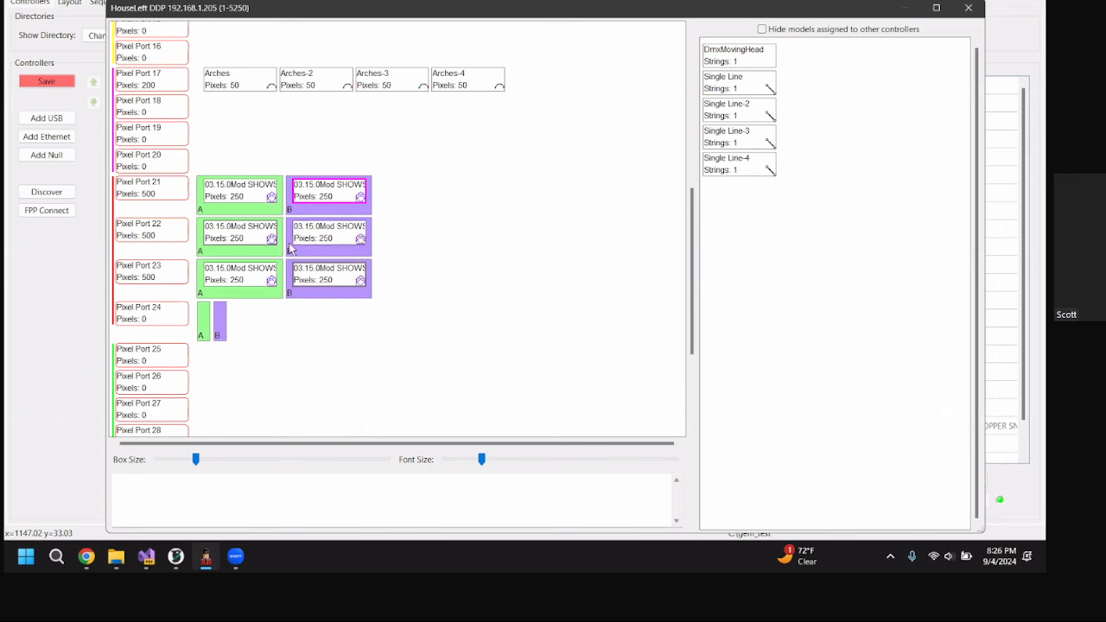
- Assign Smart Remote A to the Tree model whose strings occupy Pixel Ports 1 to 8
scroll(291, 249, up, 5)
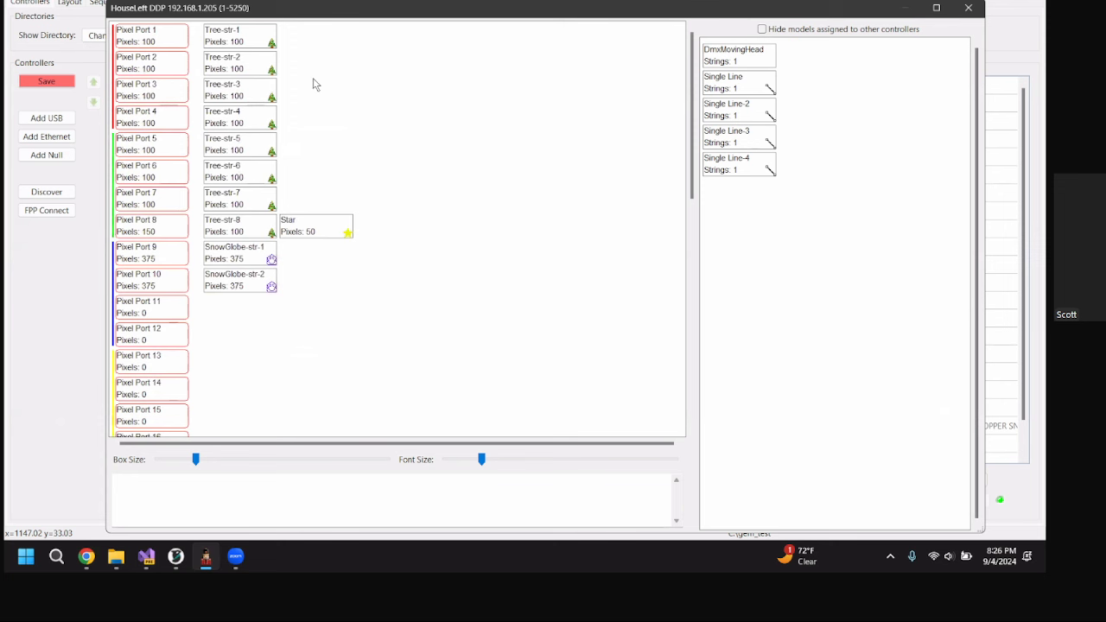
right_click(237, 39)
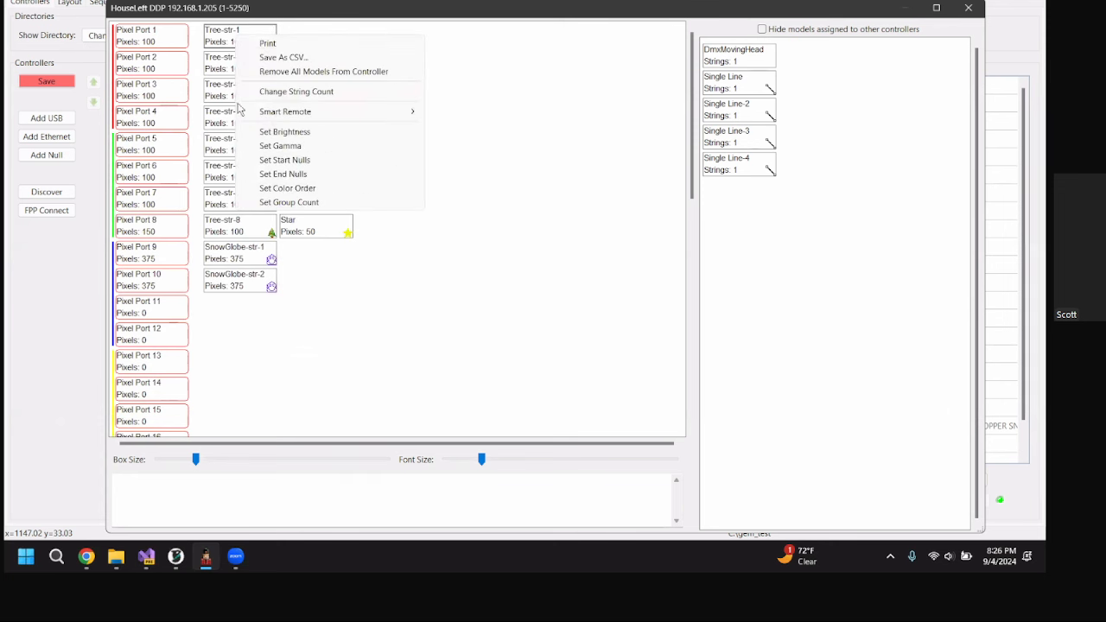
click(541, 64)
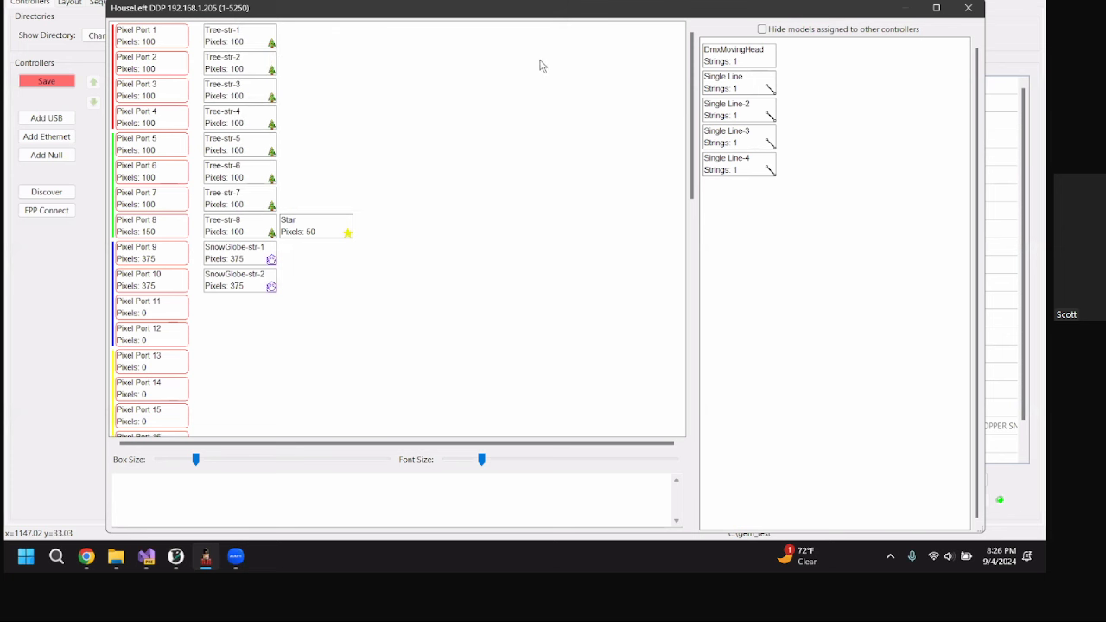
right_click(215, 42)
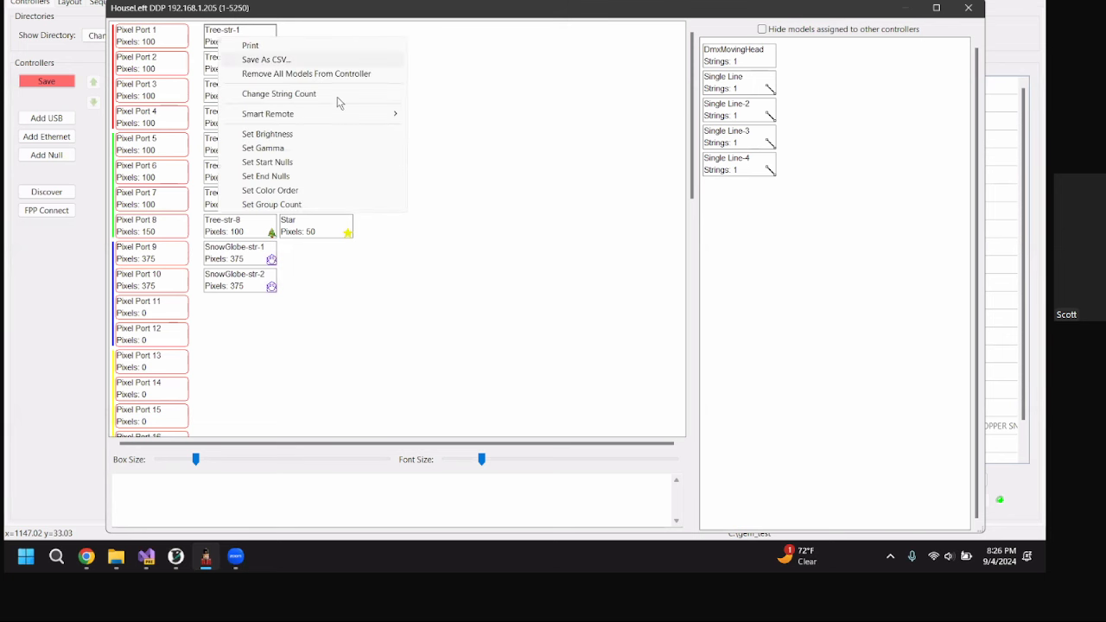
mouse_move(367, 118)
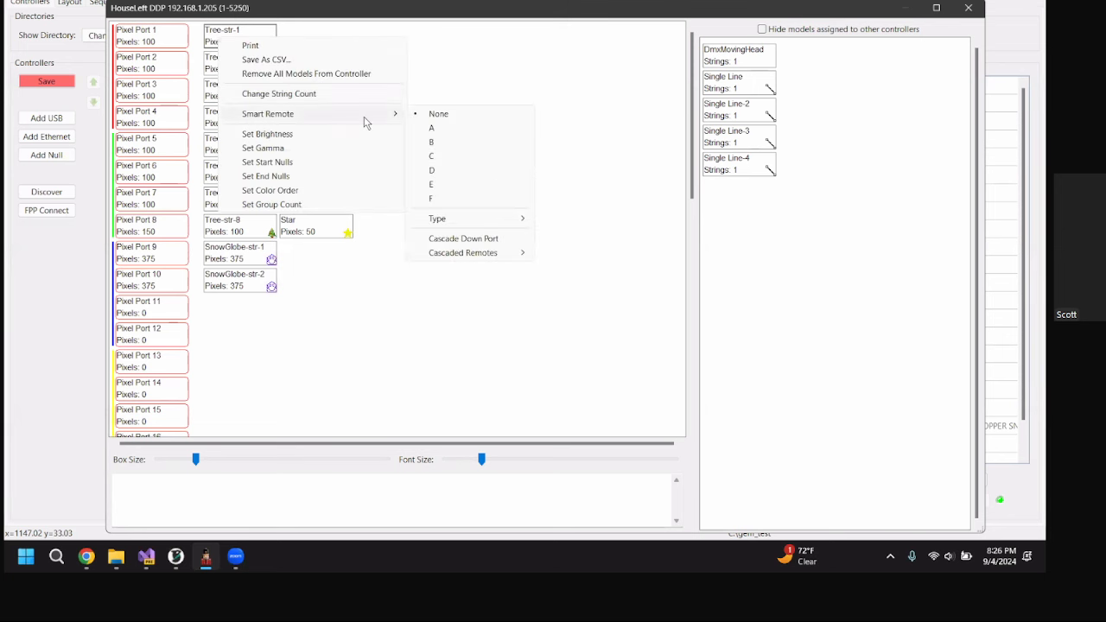
click(450, 129)
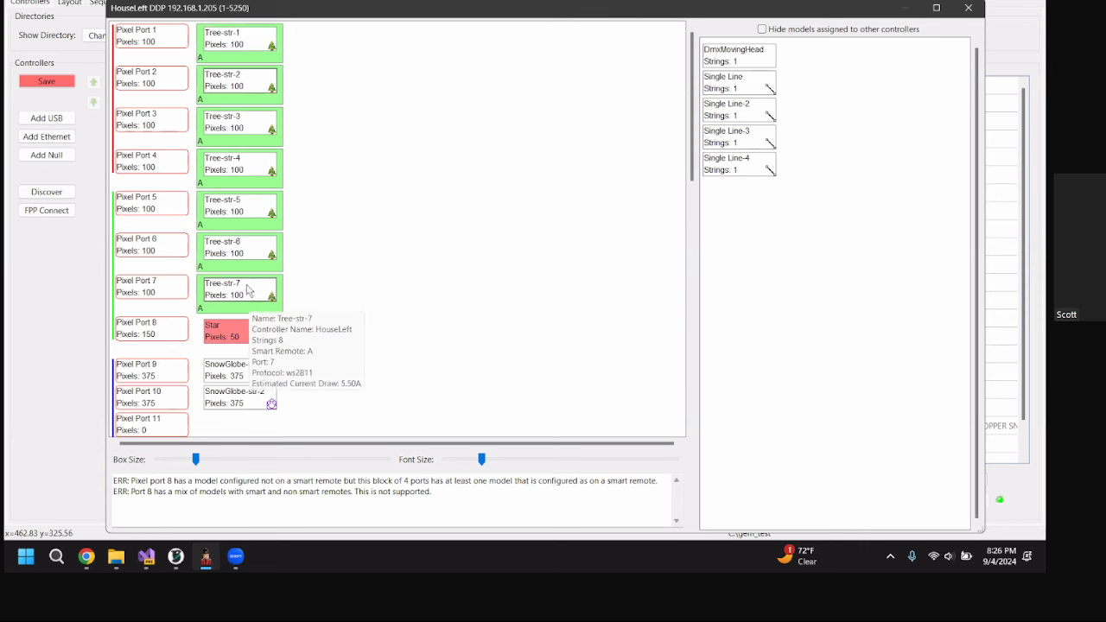
- Assign Smart Remote C to the Star model on Pixel Port 8
right_click(224, 331)
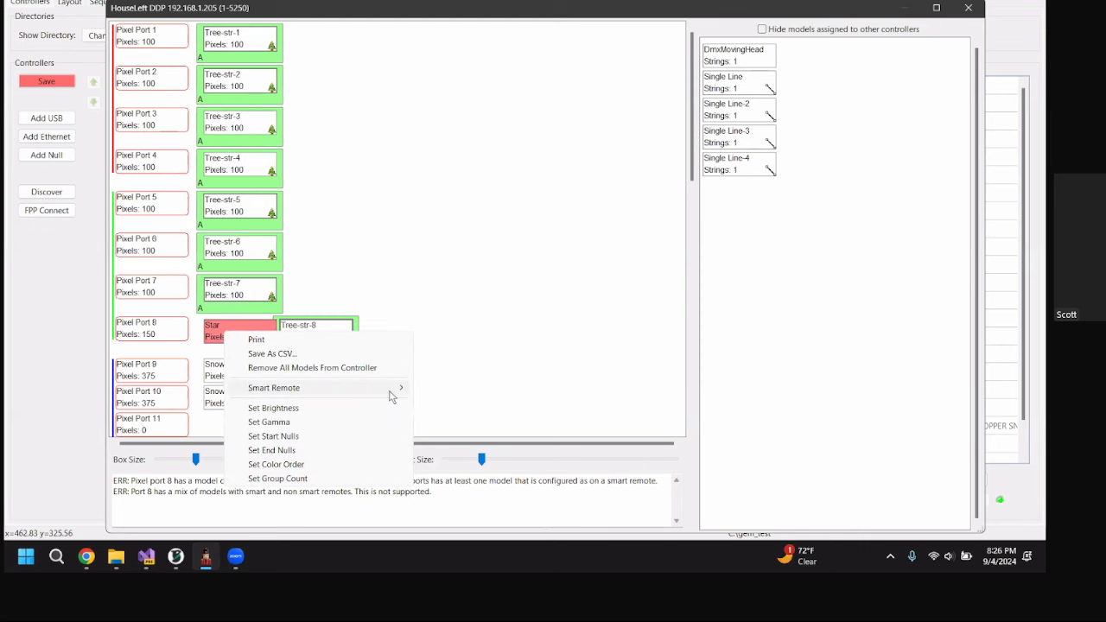
mouse_move(390, 396)
click(445, 433)
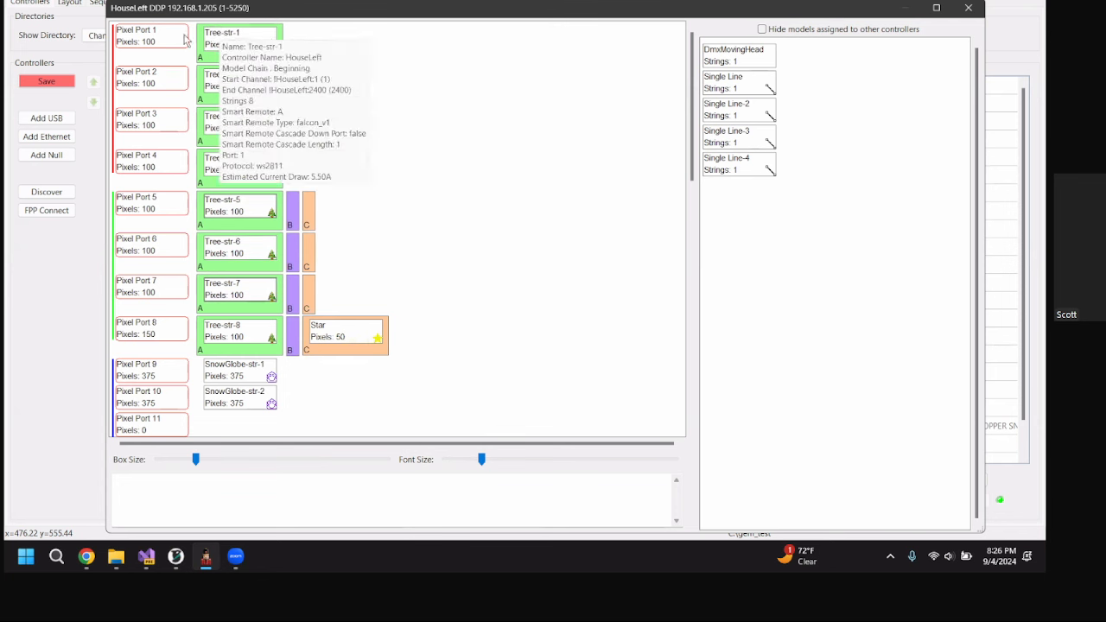
- Look at the Cascaded Remotes choices for the Tree model from Tree-str-1
right_click(233, 40)
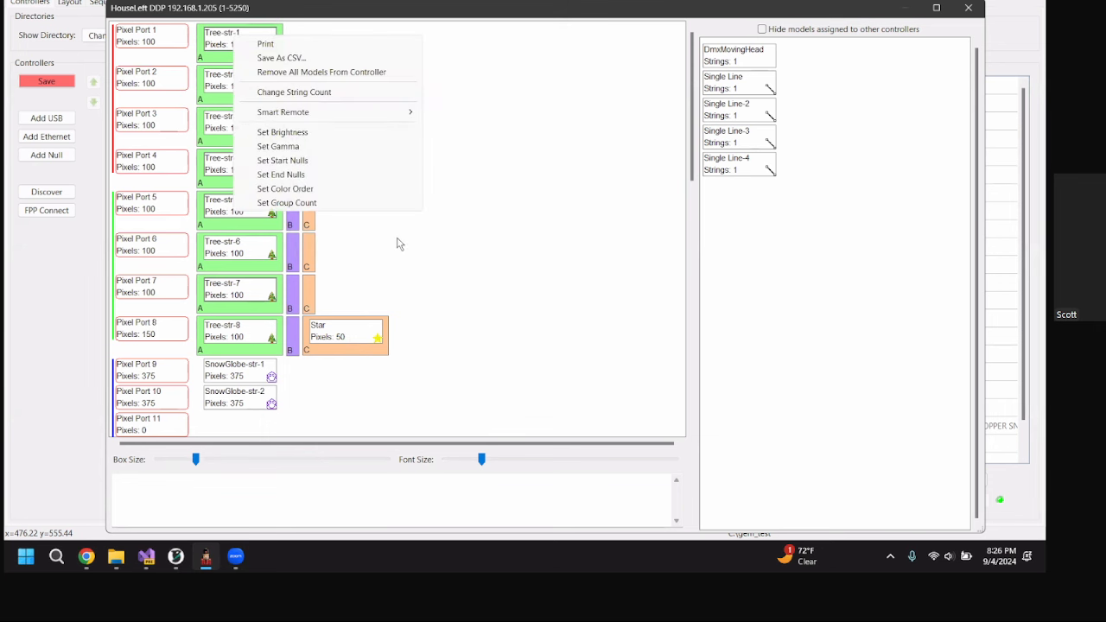
mouse_move(407, 116)
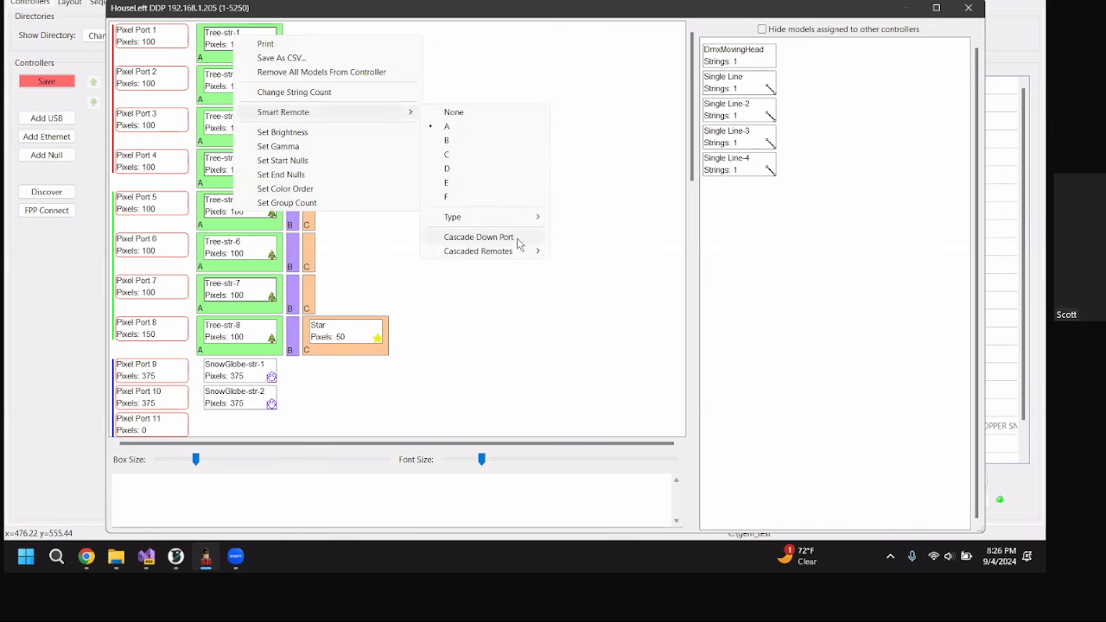
mouse_move(518, 252)
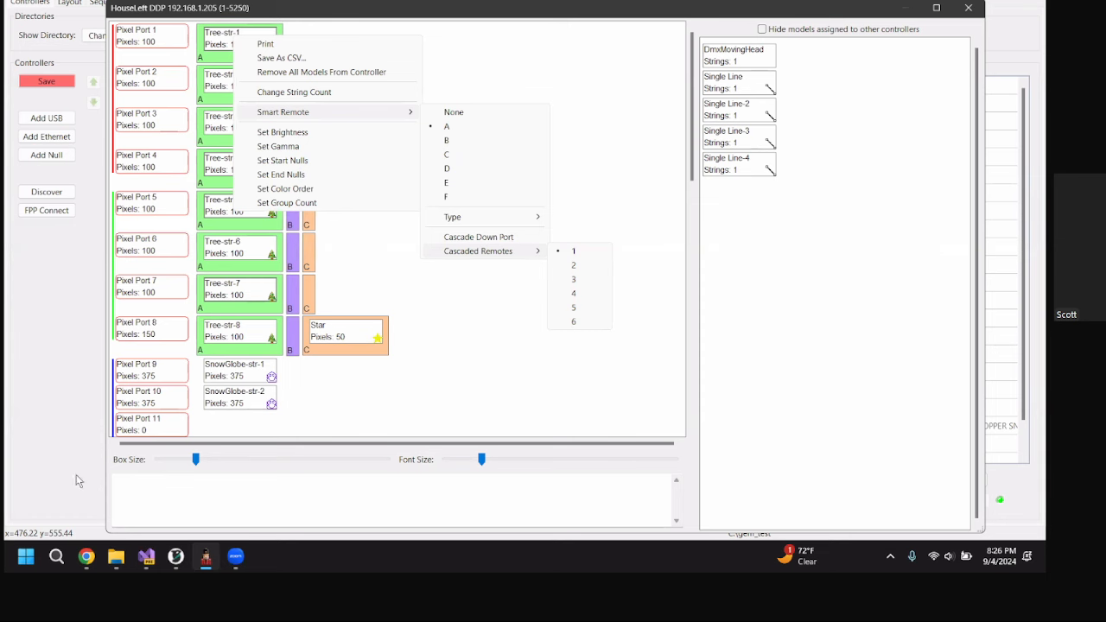
- Switch to the Google Slides presentation in Chrome and display the Smart Receivers Chaining slide
click(87, 557)
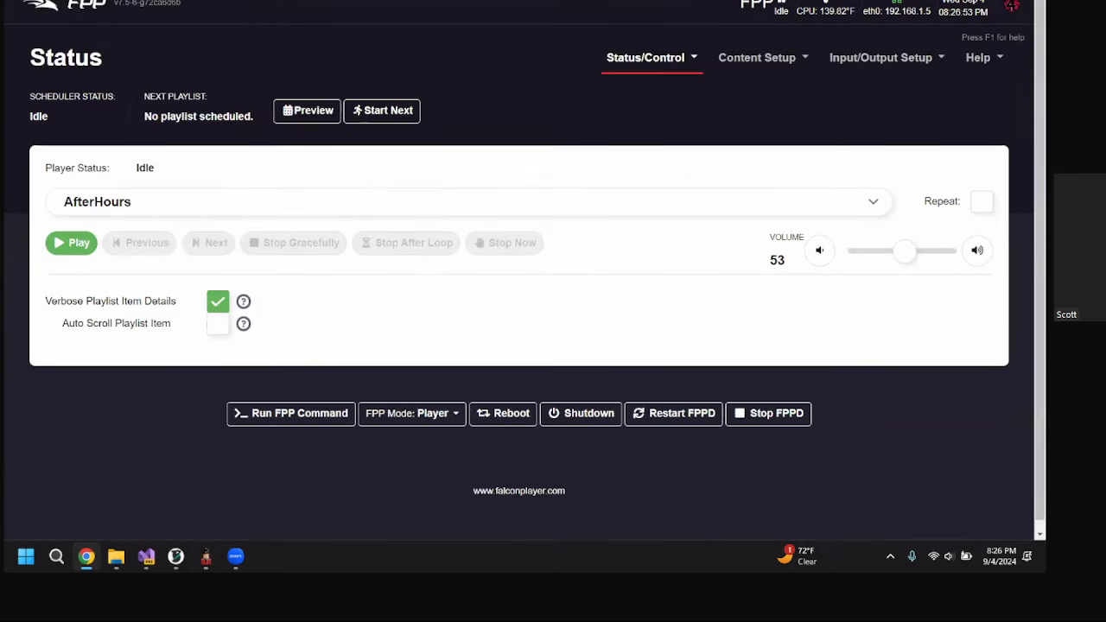
click(130, 0)
scroll(129, 267, up, 7)
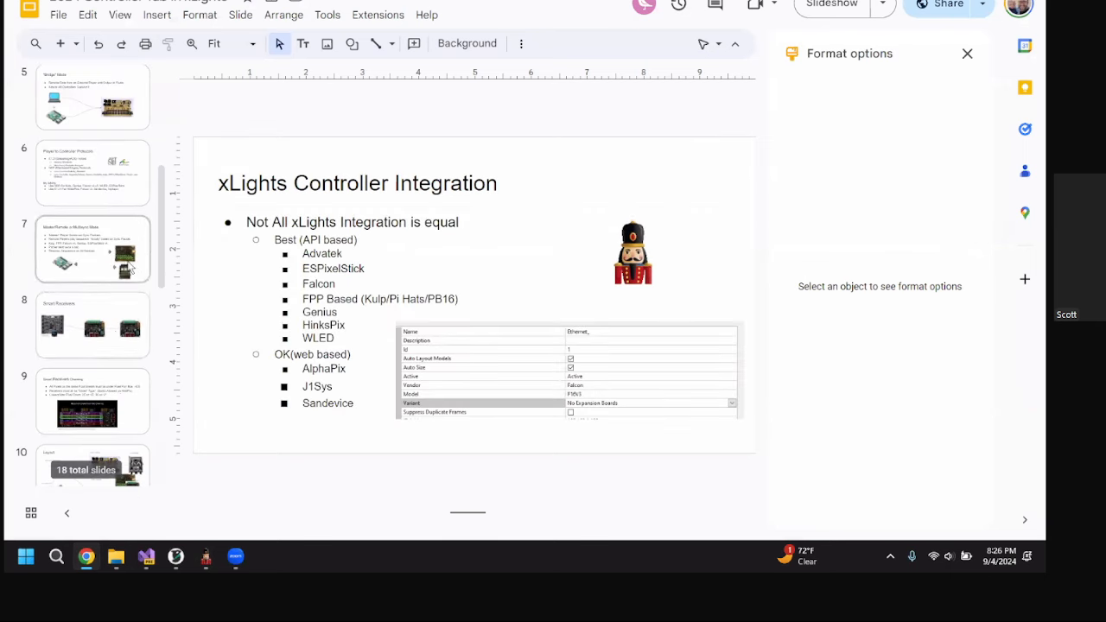
click(111, 391)
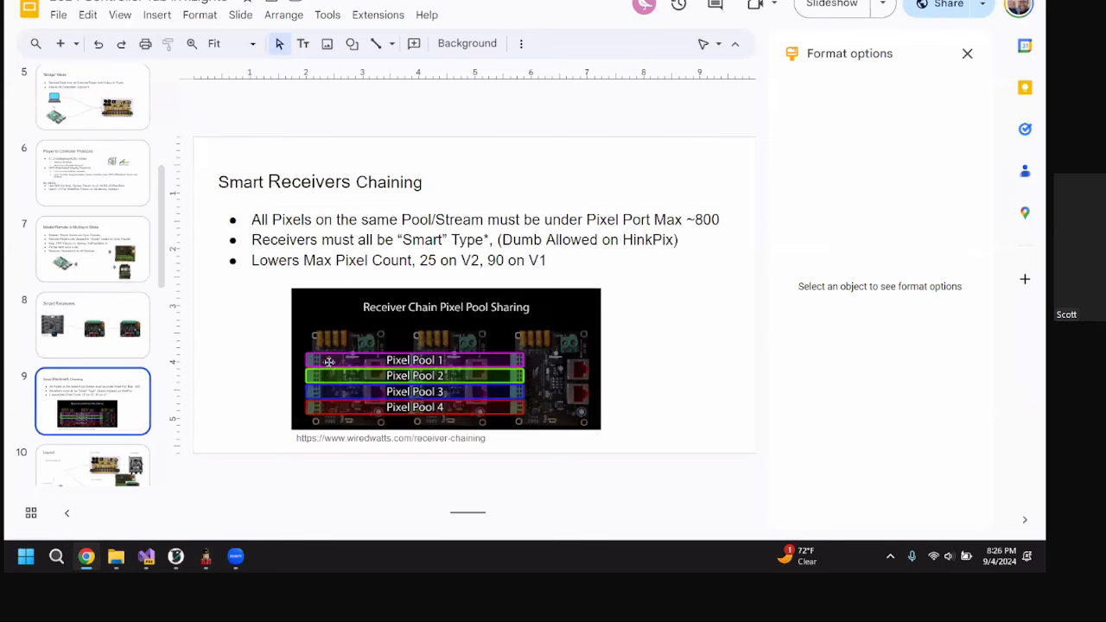
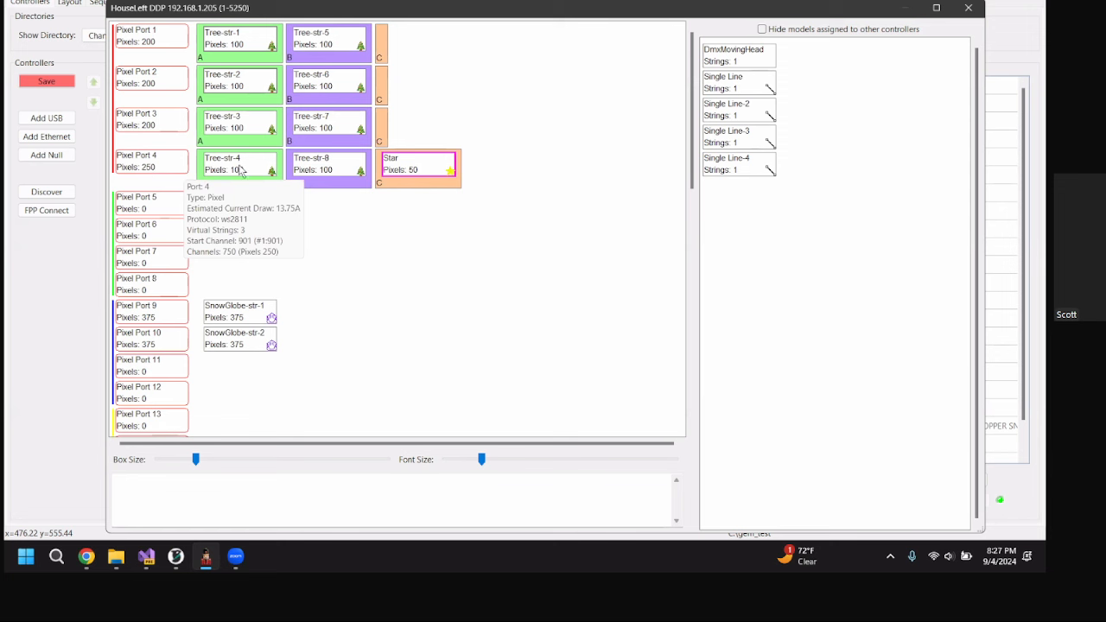
- Turn on Cascade Down Port for the Tree model's smart remotes
mouse_move(421, 179)
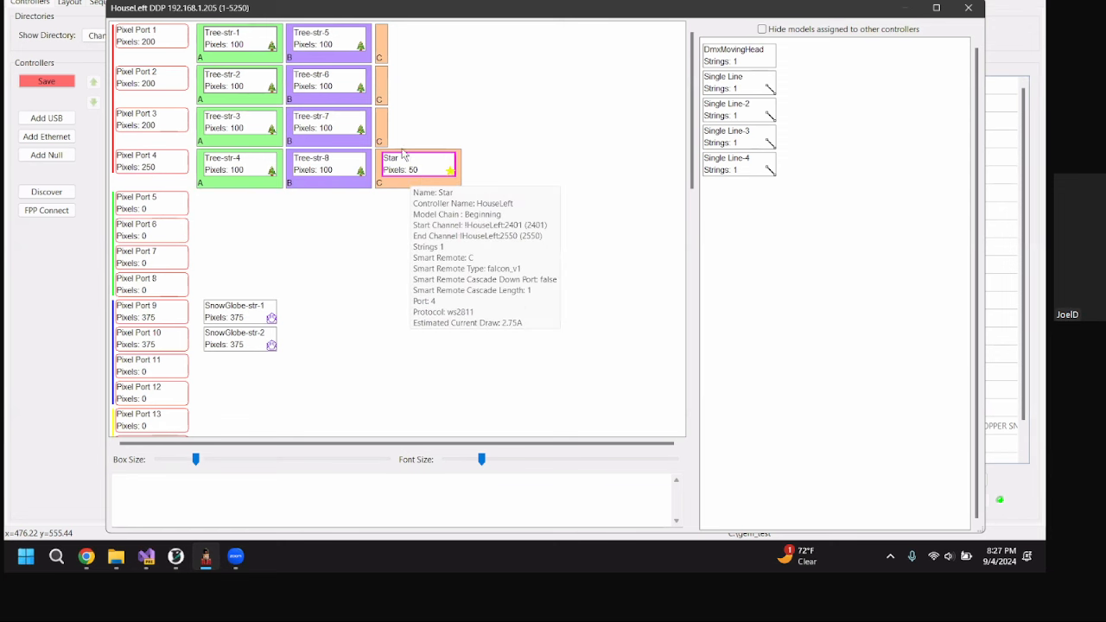
mouse_move(305, 43)
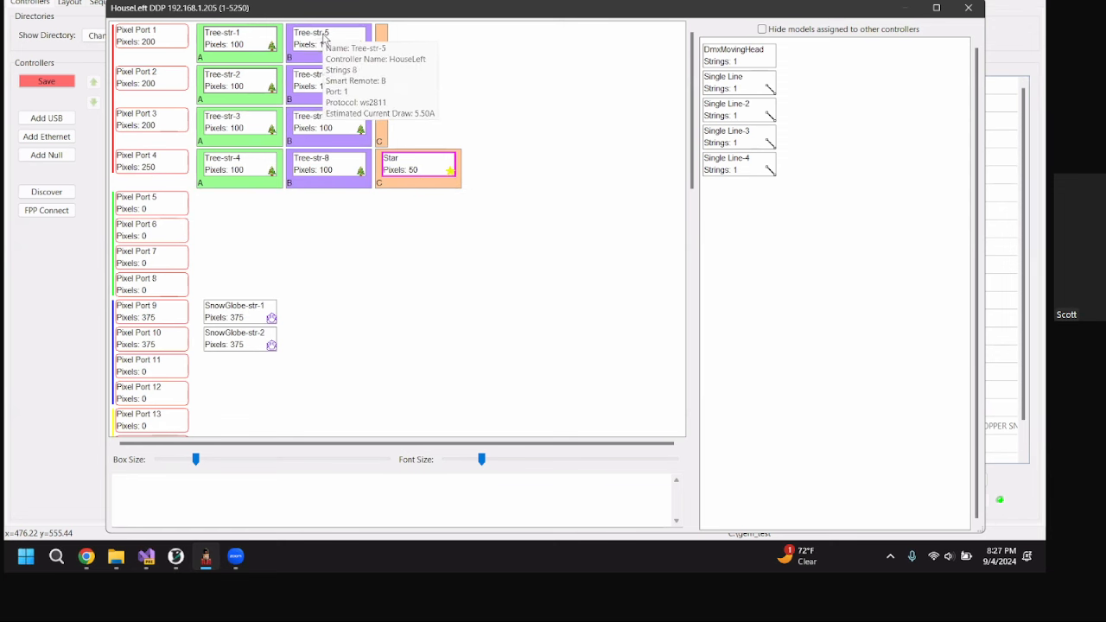
mouse_move(242, 35)
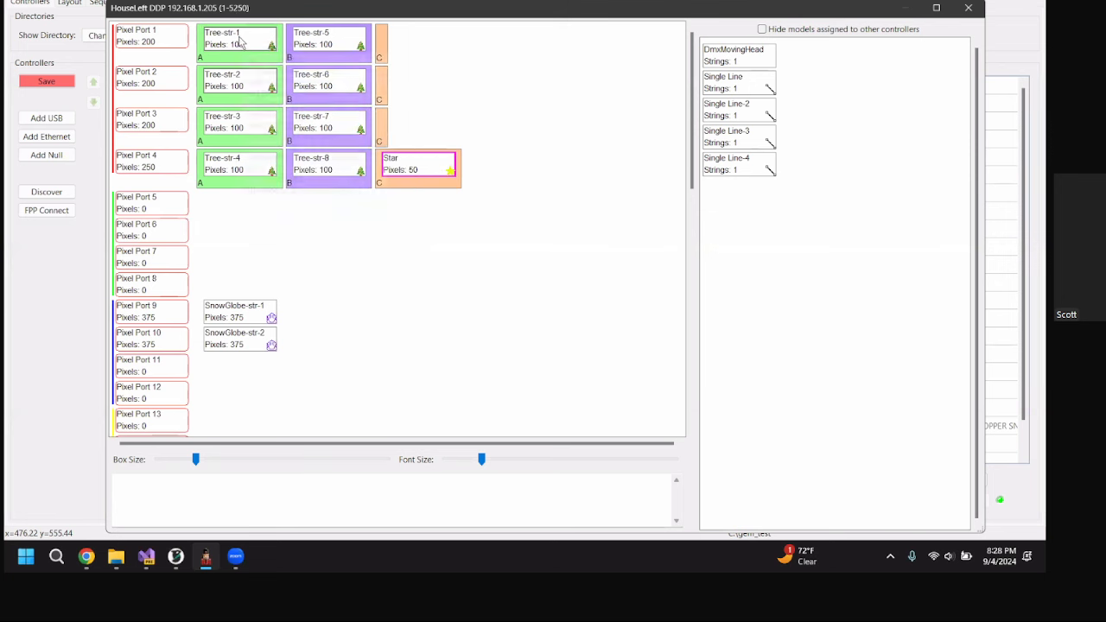
mouse_move(233, 152)
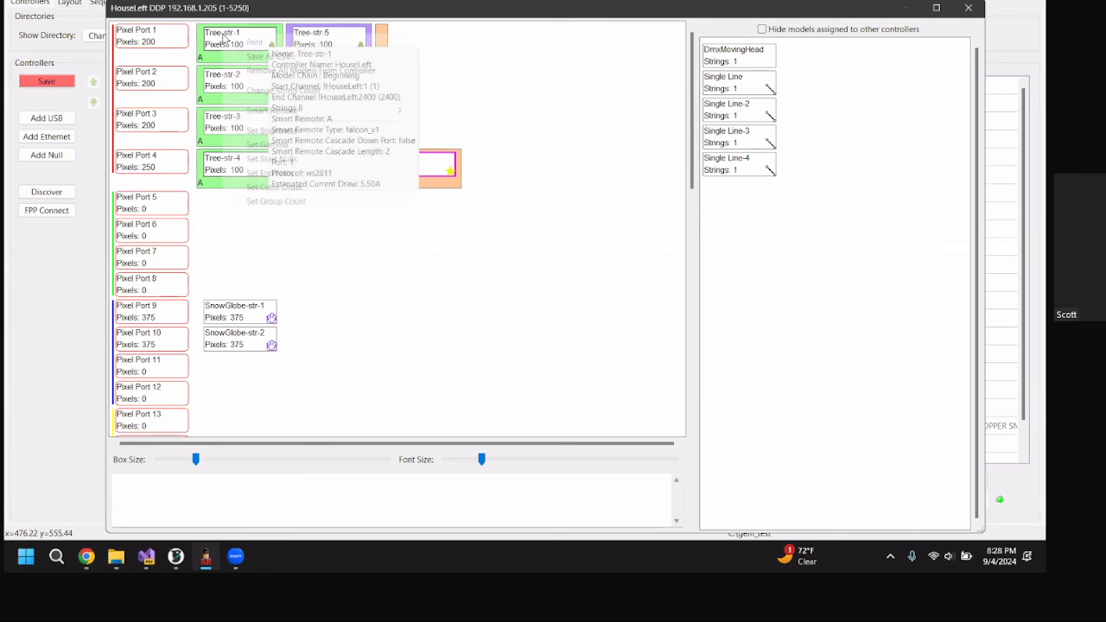
right_click(223, 35)
mouse_move(355, 113)
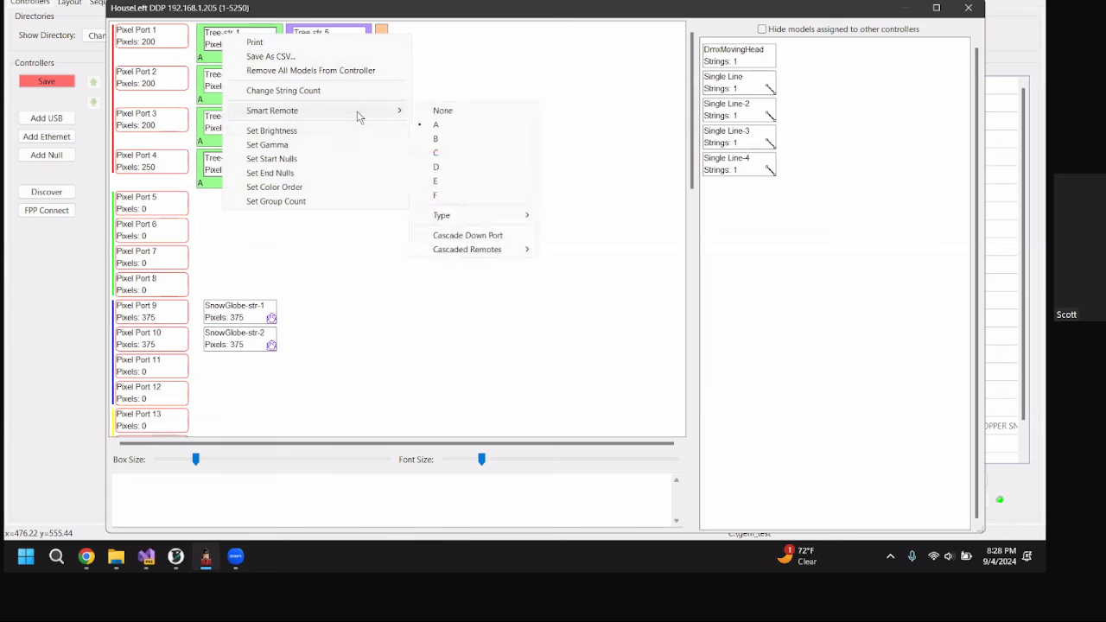
click(506, 240)
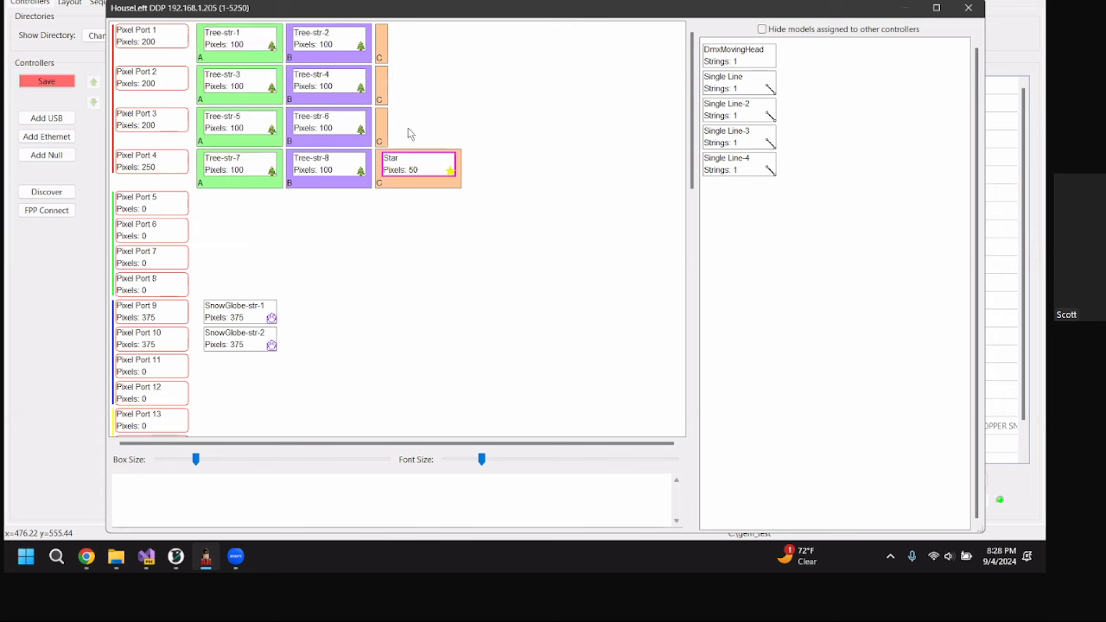
- Check Tree-str-1's smart remote details and Cascade Down Port setting, and the options offered for Tree-str-2
mouse_move(227, 50)
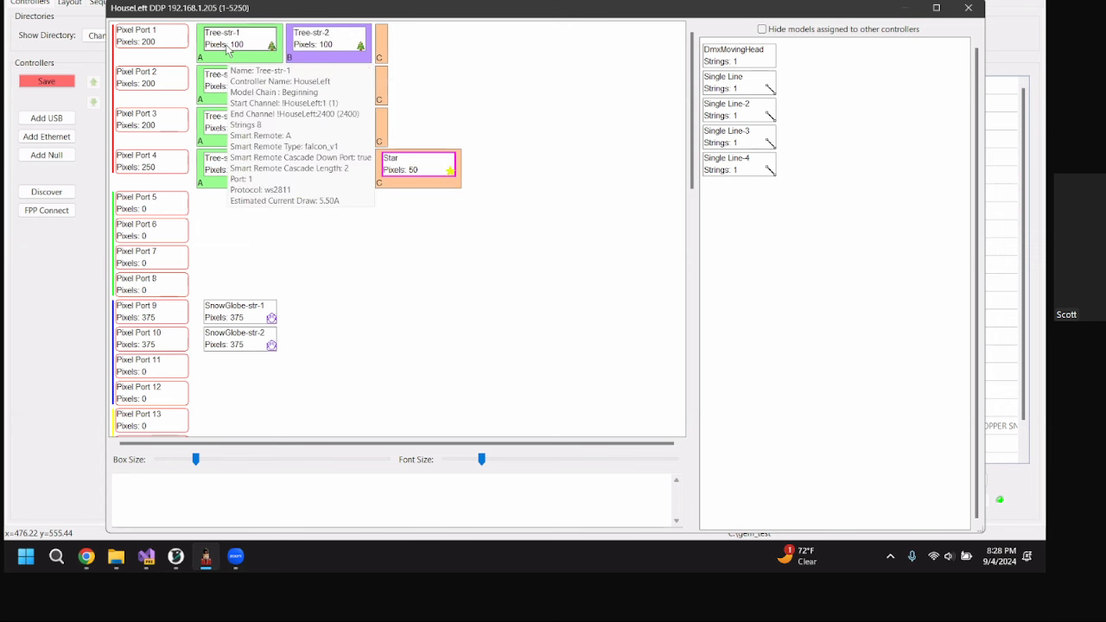
right_click(320, 56)
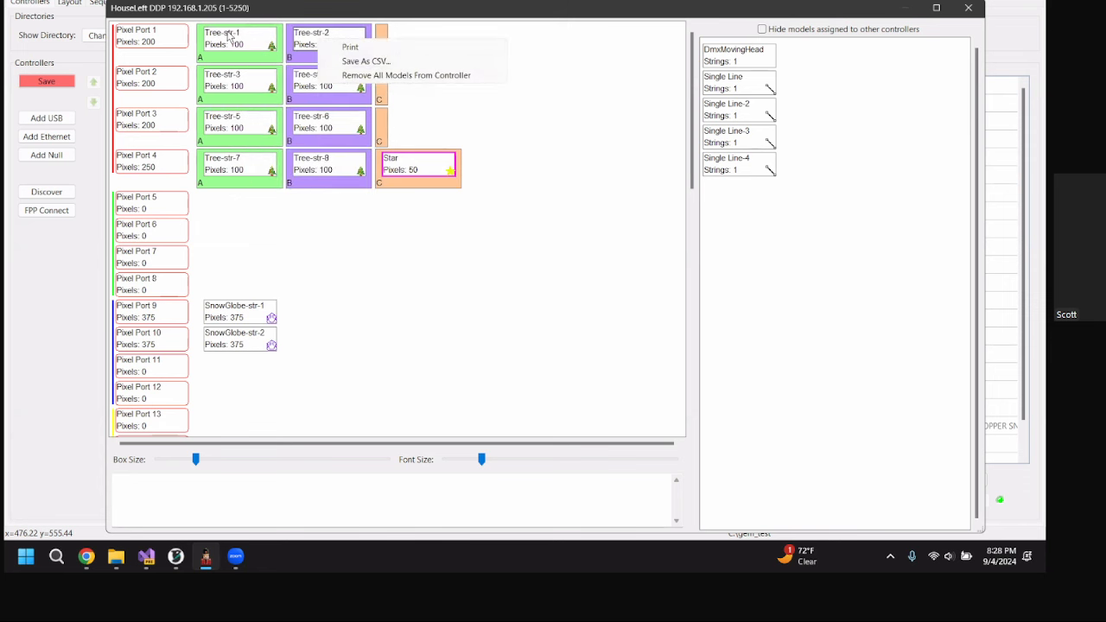
mouse_move(395, 108)
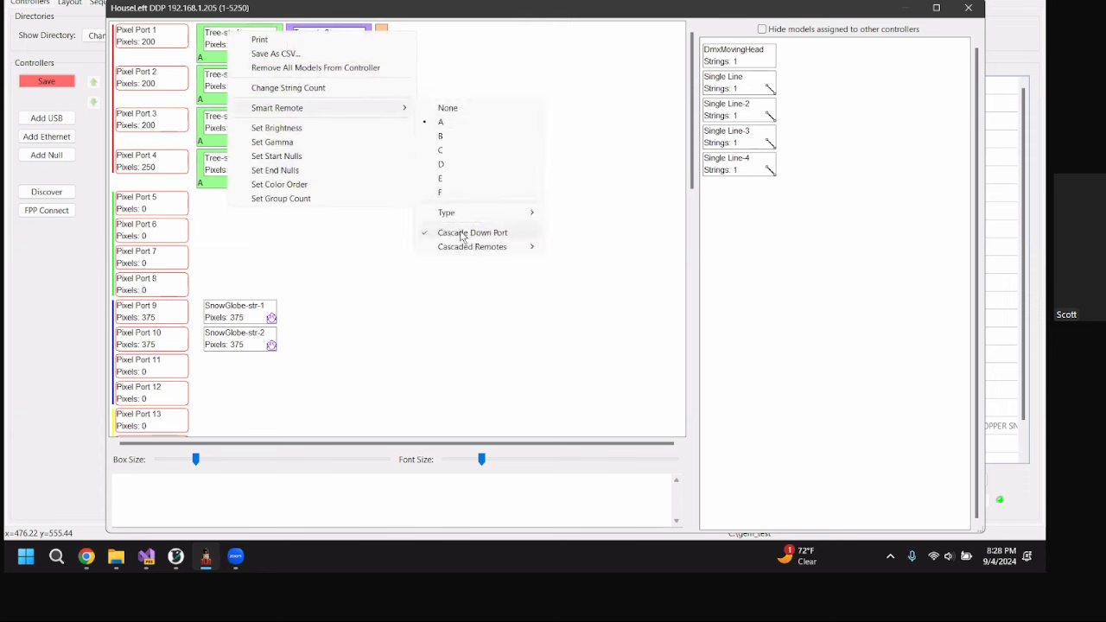
click(569, 94)
mouse_move(232, 52)
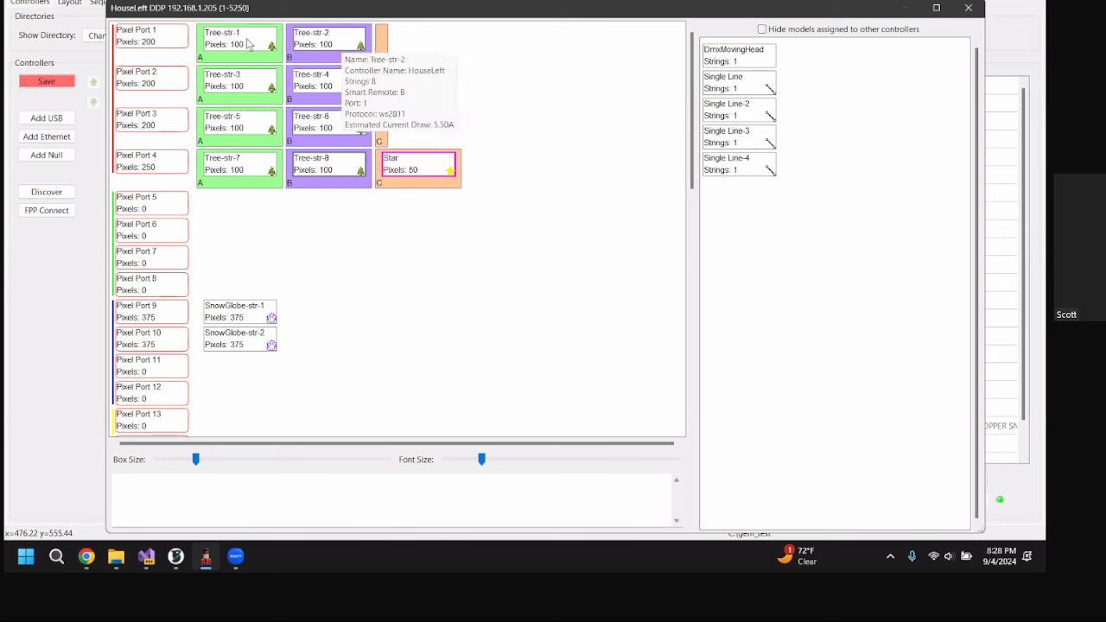
- Turn off Cascade Down Port for the Tree model's smart remotes
right_click(318, 42)
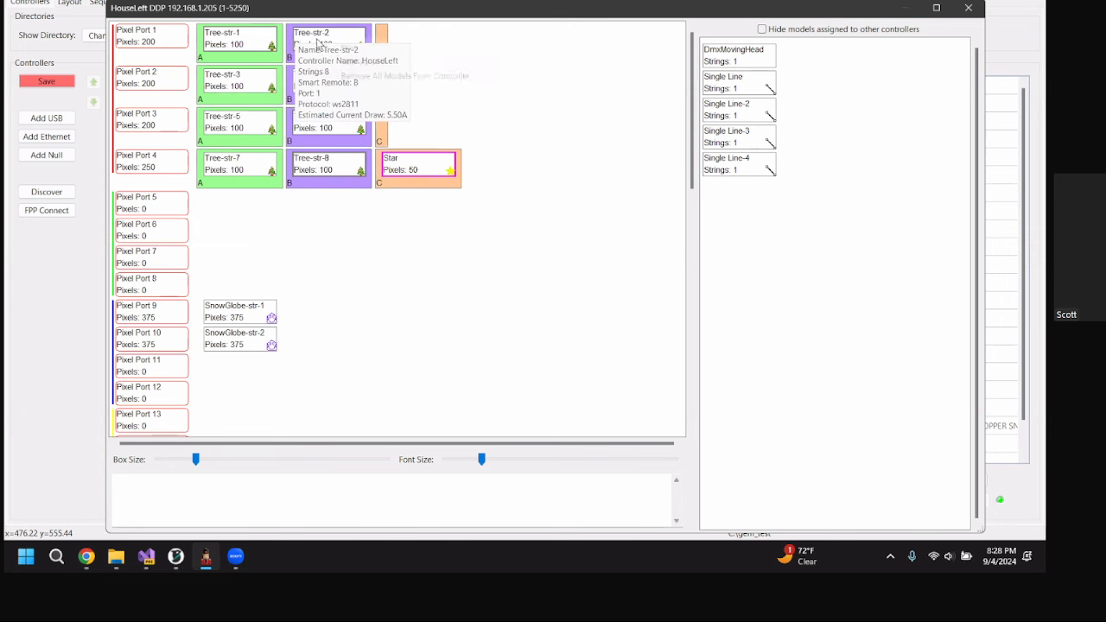
right_click(219, 41)
click(277, 164)
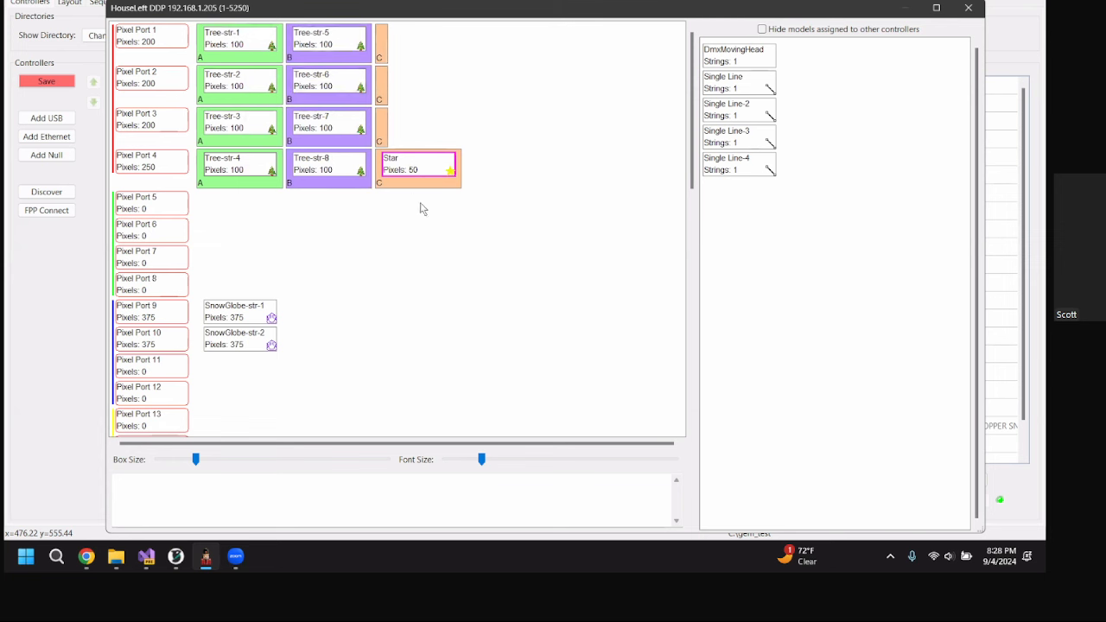
- Compare the options available for Tree-str-5 with those for Tree-str-1, and check Tree-str-1's details
right_click(328, 35)
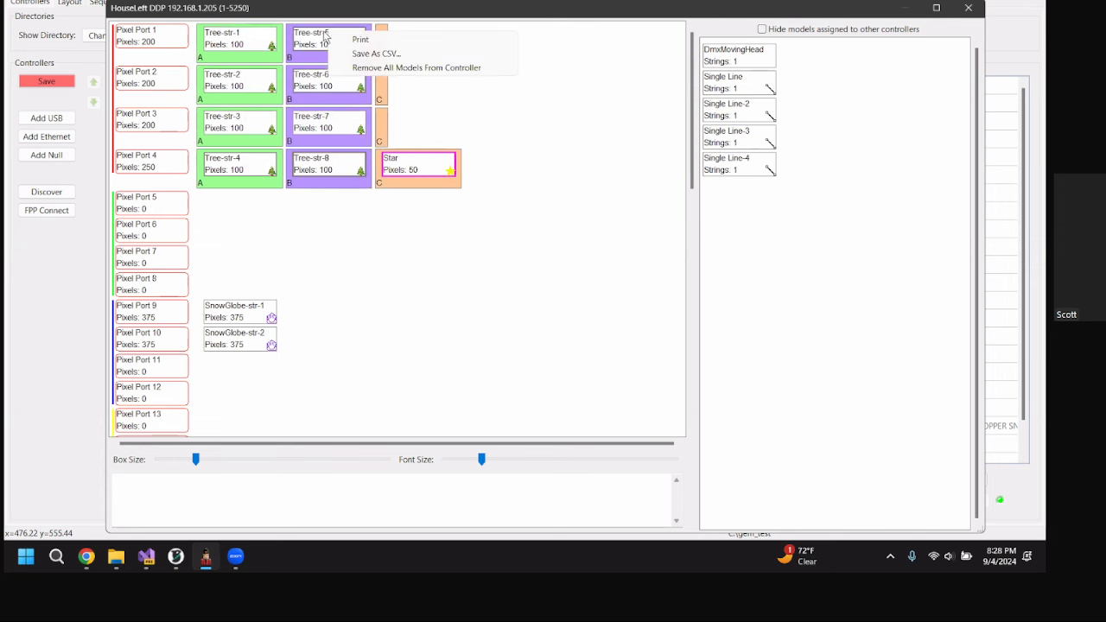
click(239, 42)
right_click(251, 43)
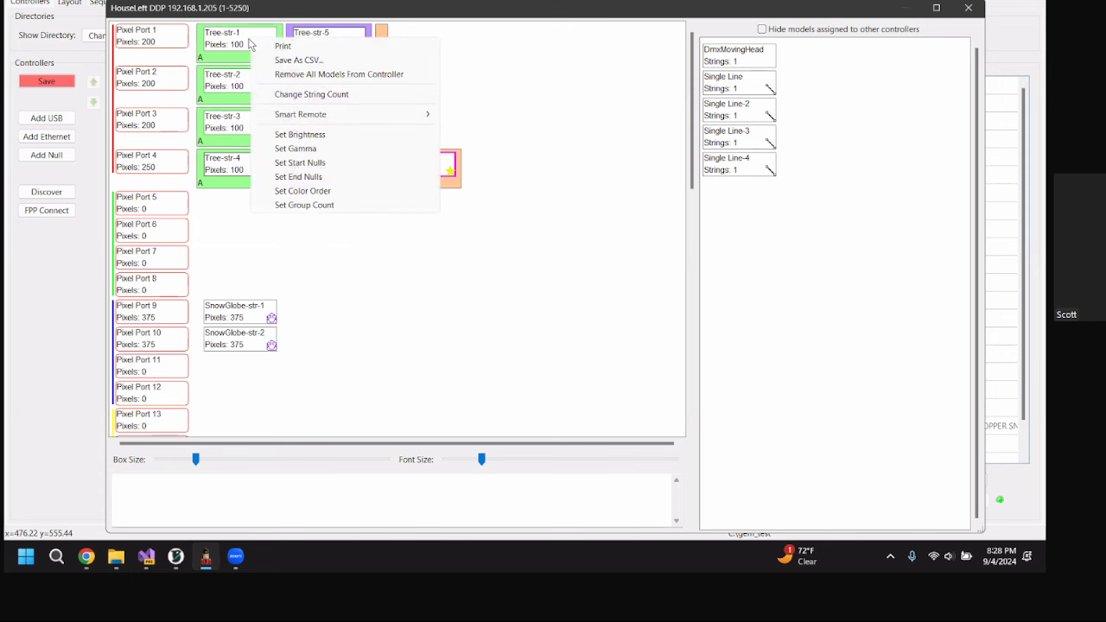
click(237, 47)
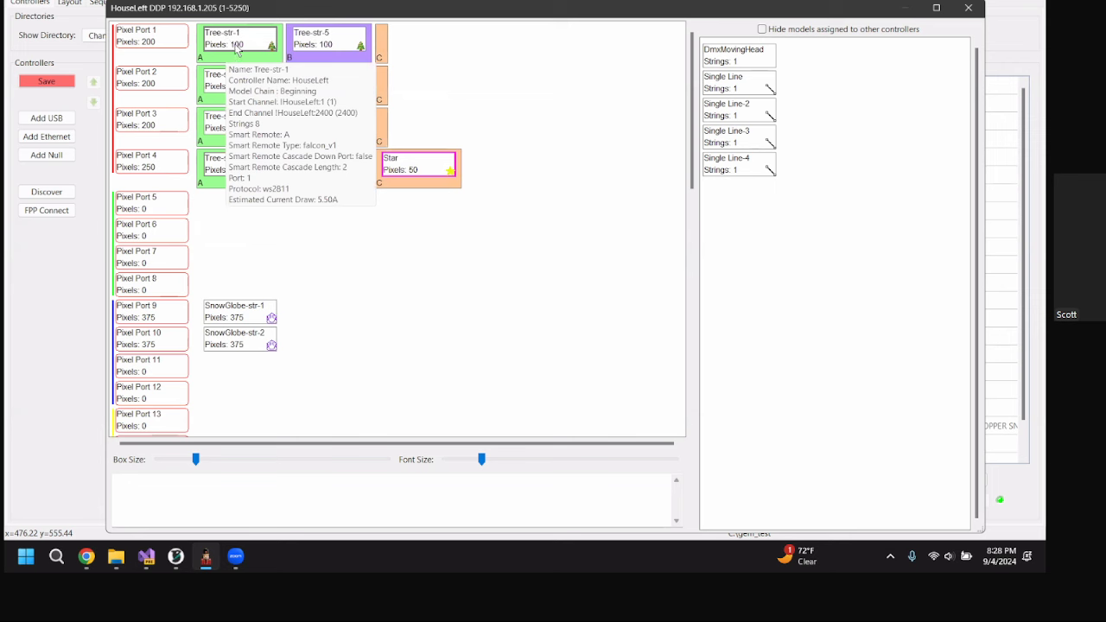
- Set the Tree model's brightness to 30 and check the details of Tree-str-1 and Tree-str-5
right_click(243, 42)
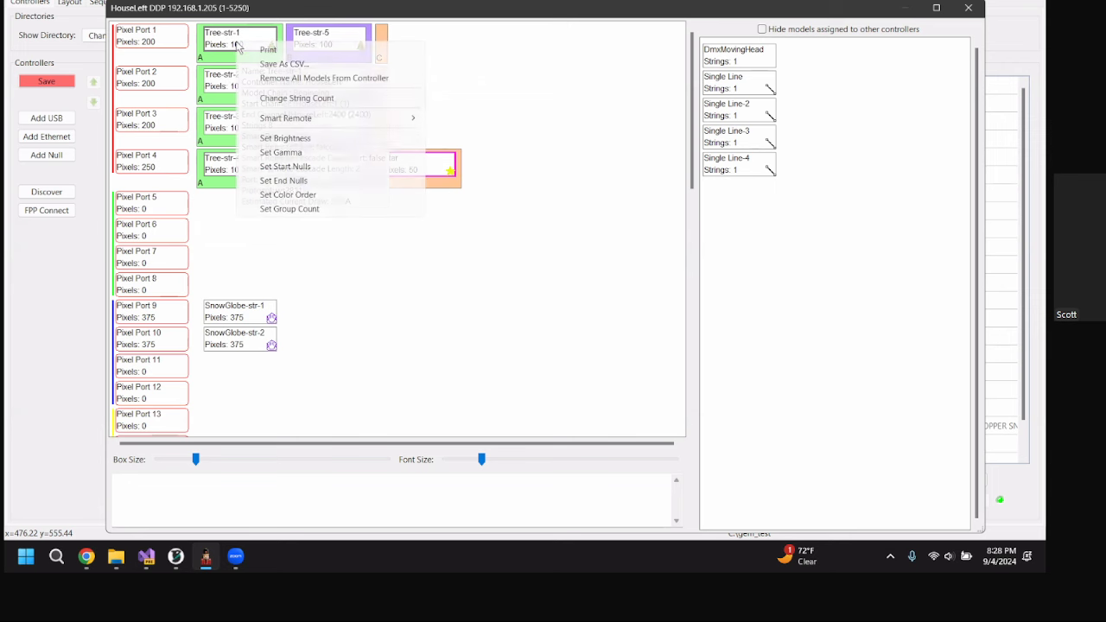
click(369, 139)
text(3)
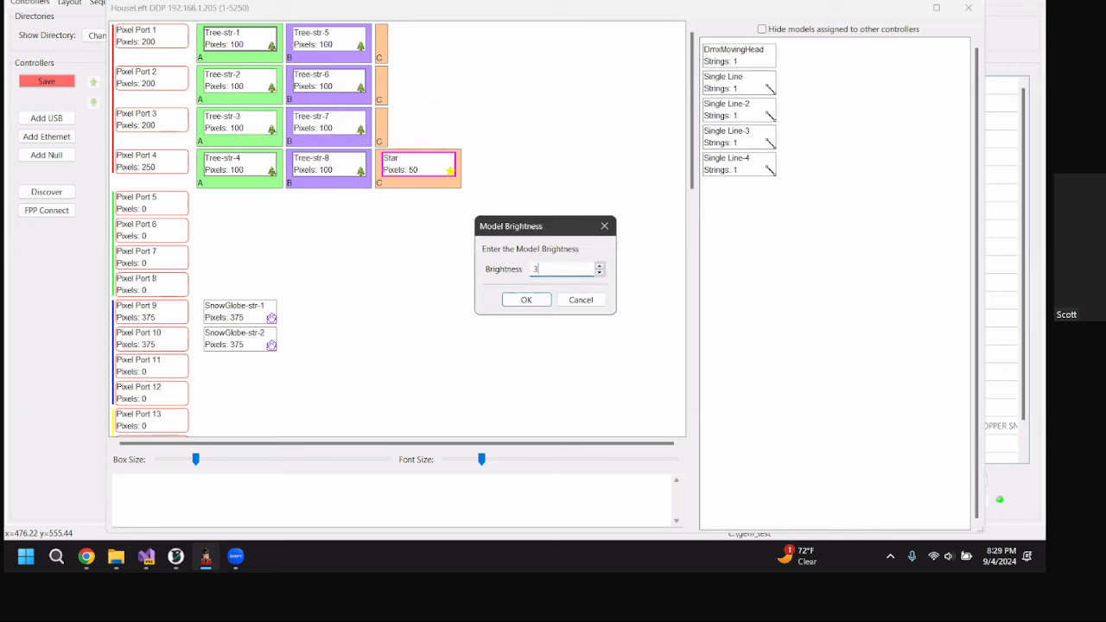
text(0)
key(Return)
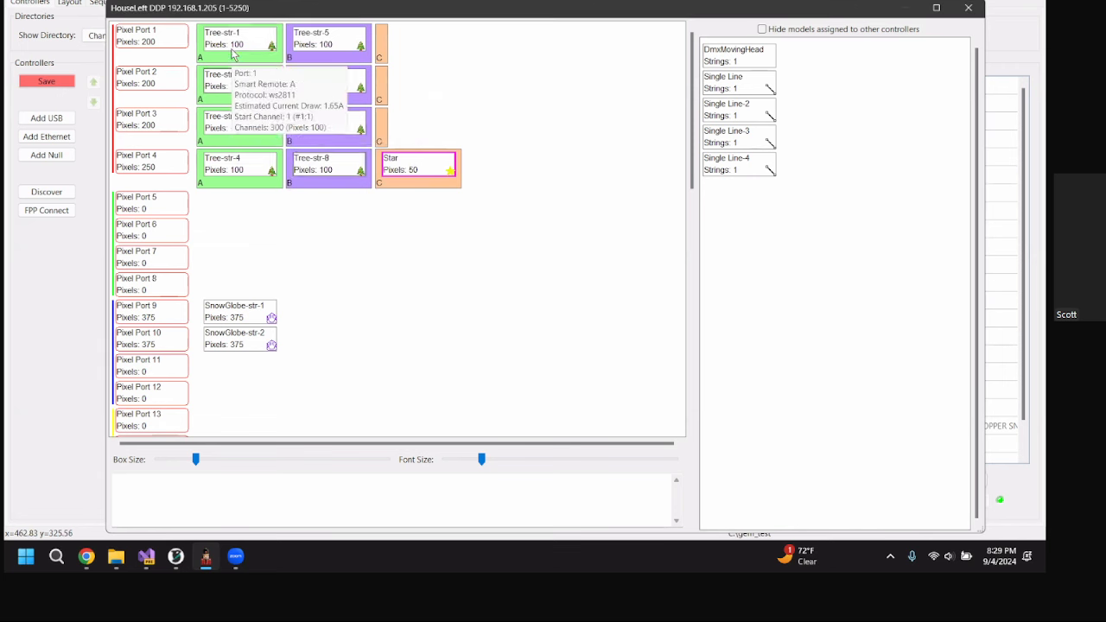
mouse_move(232, 50)
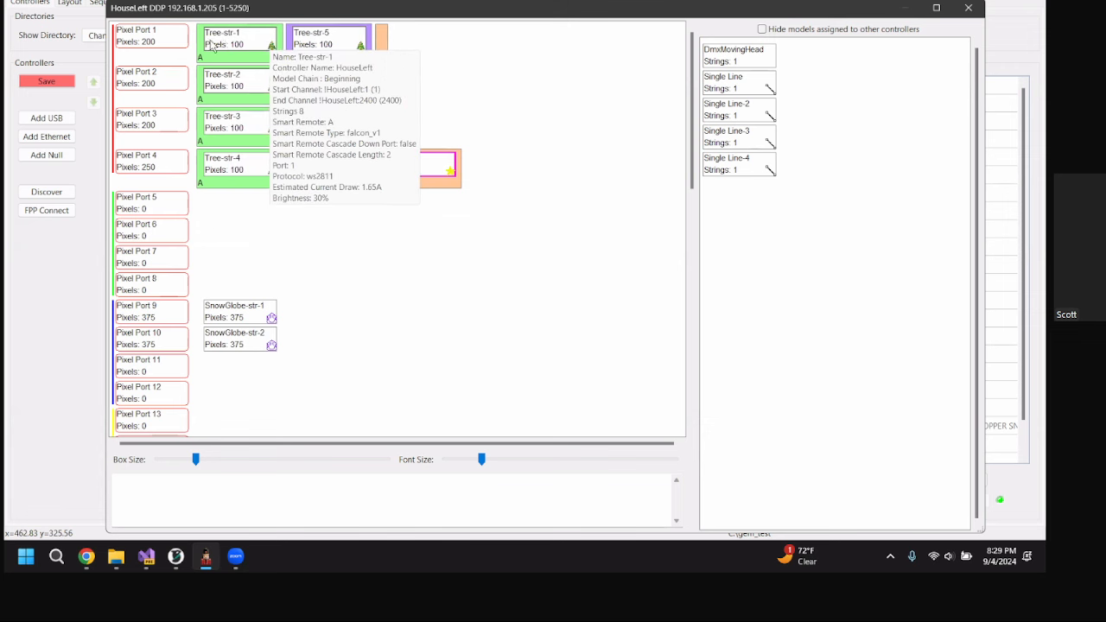
mouse_move(313, 48)
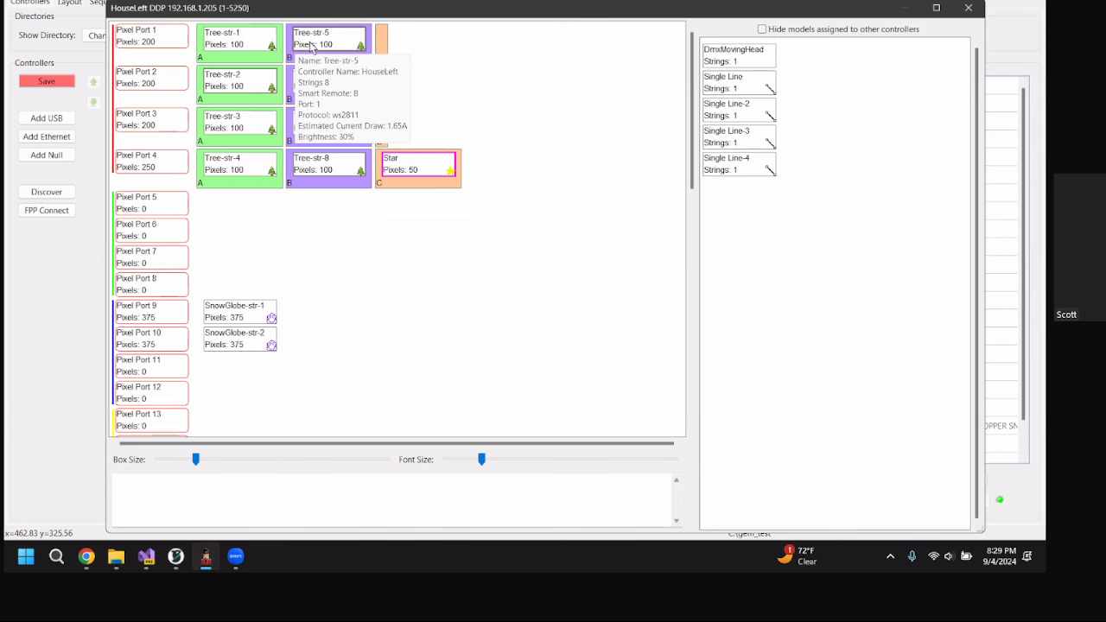
- Clear the brightness setting from the Tree model
right_click(232, 45)
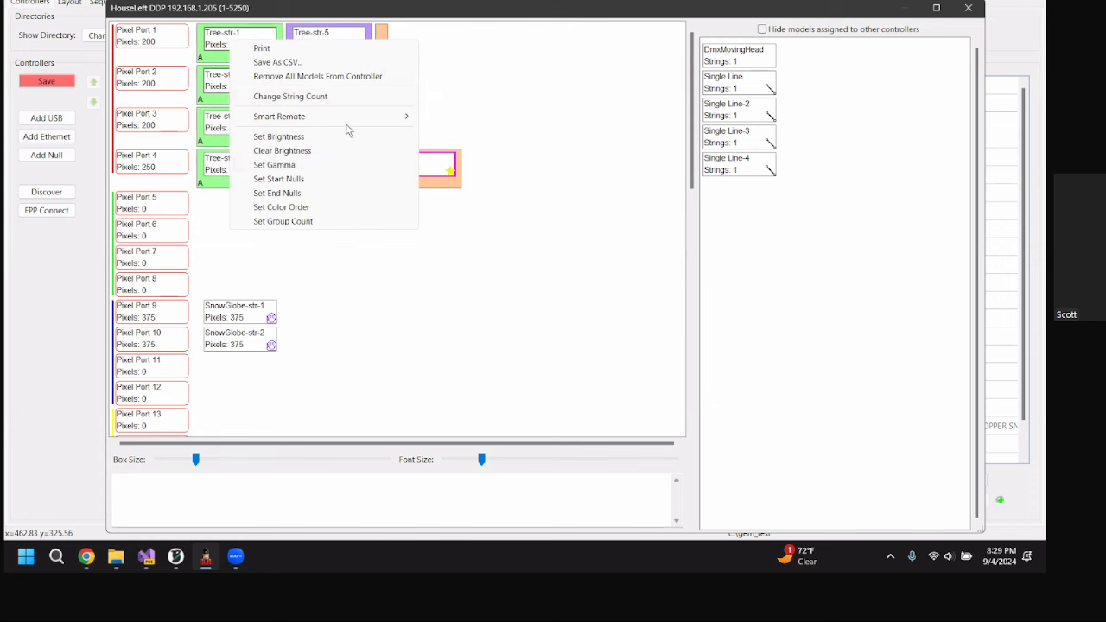
click(355, 153)
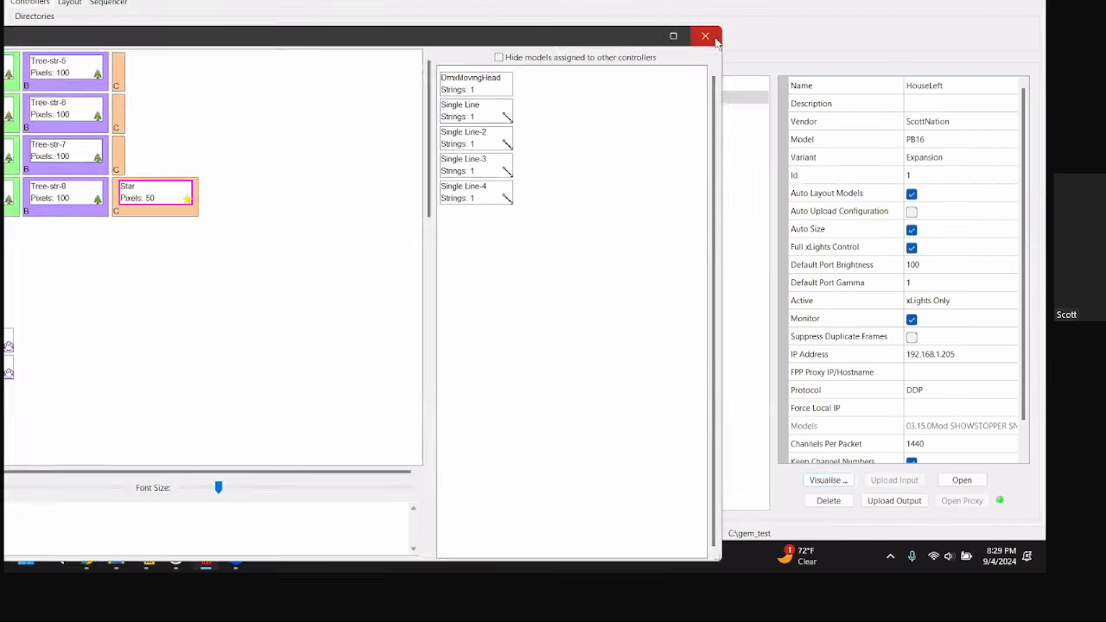
- Close the port visualiser, set the HouseLeft controller's default port brightness to 30, and save the controller setup
click(715, 38)
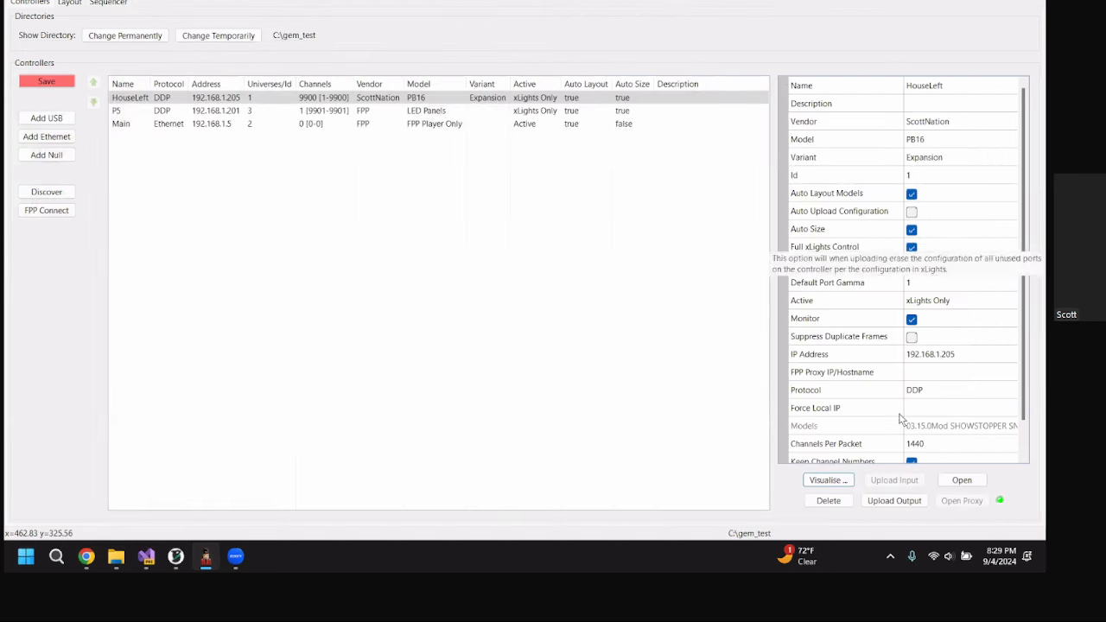
click(194, 100)
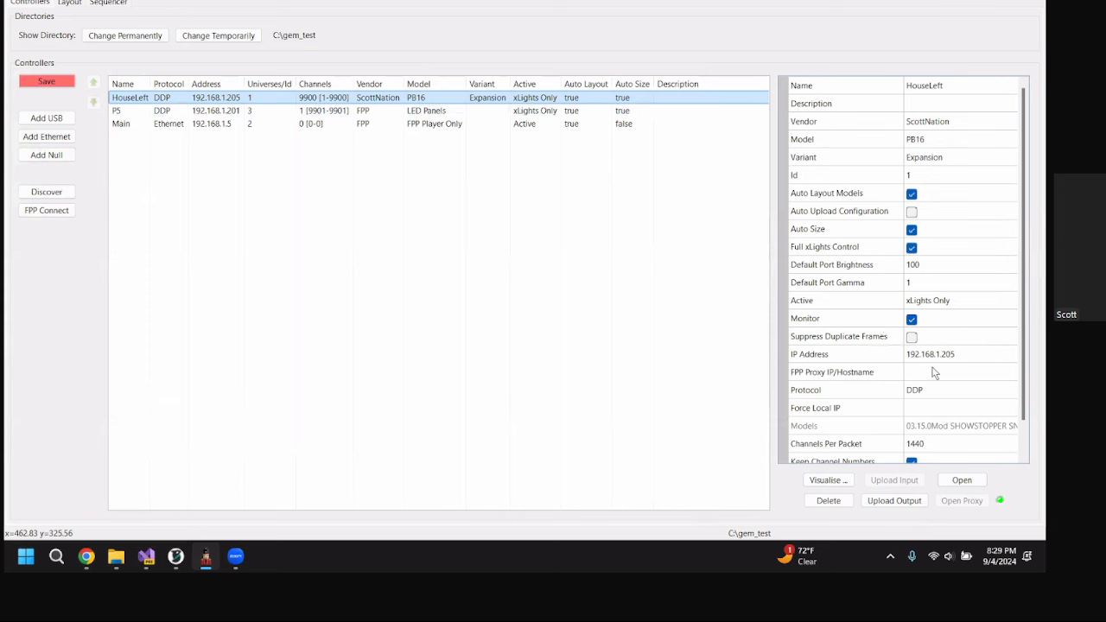
scroll(938, 373, down, 2)
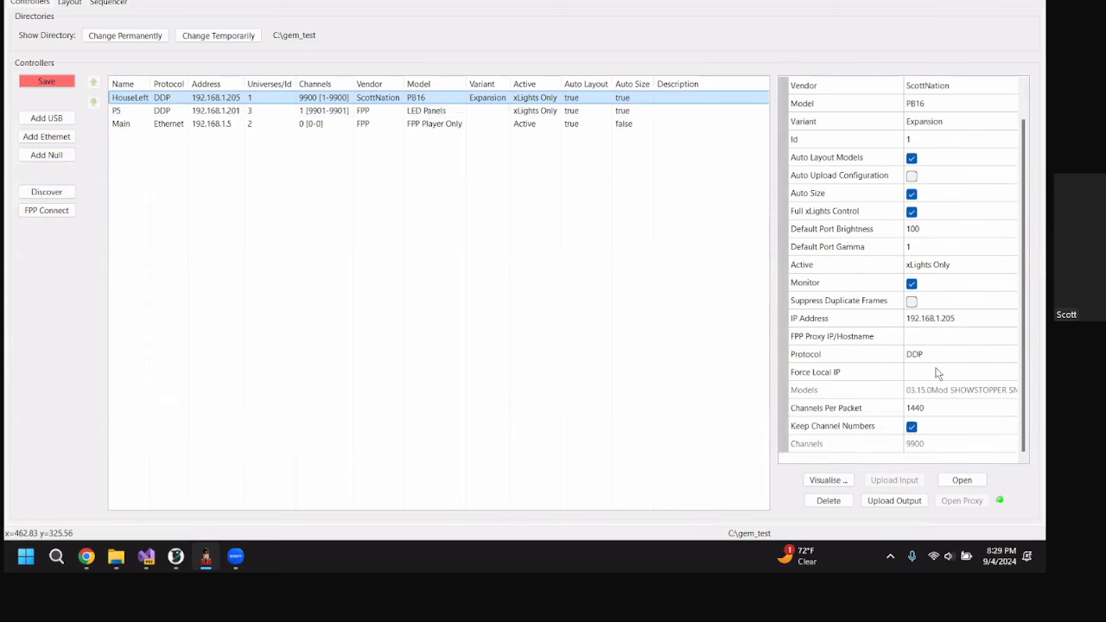
click(957, 232)
text(30)
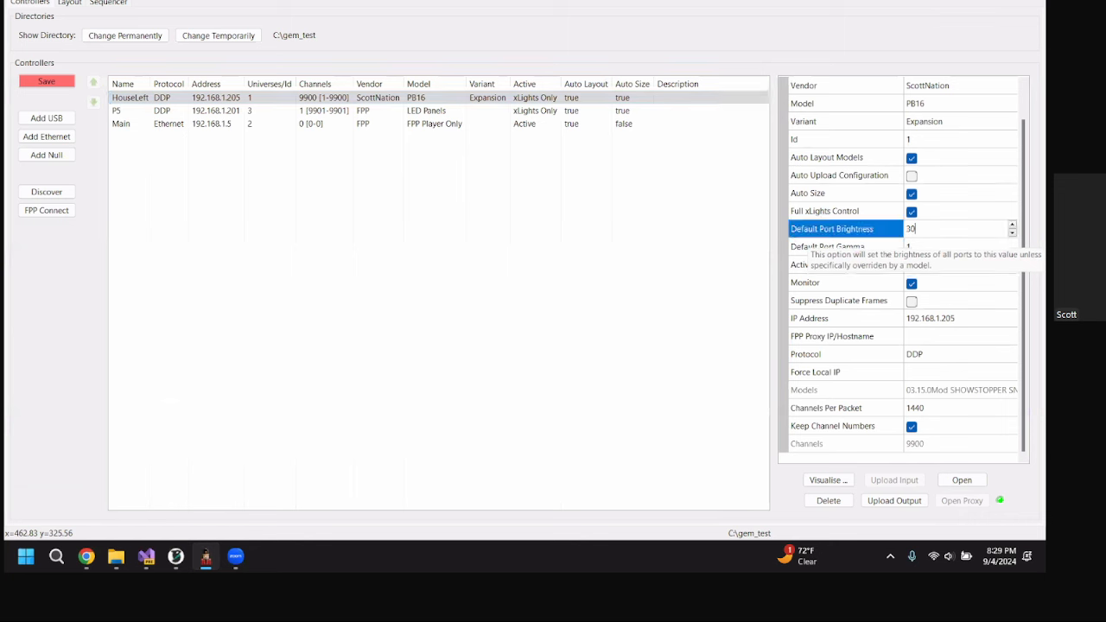
click(968, 249)
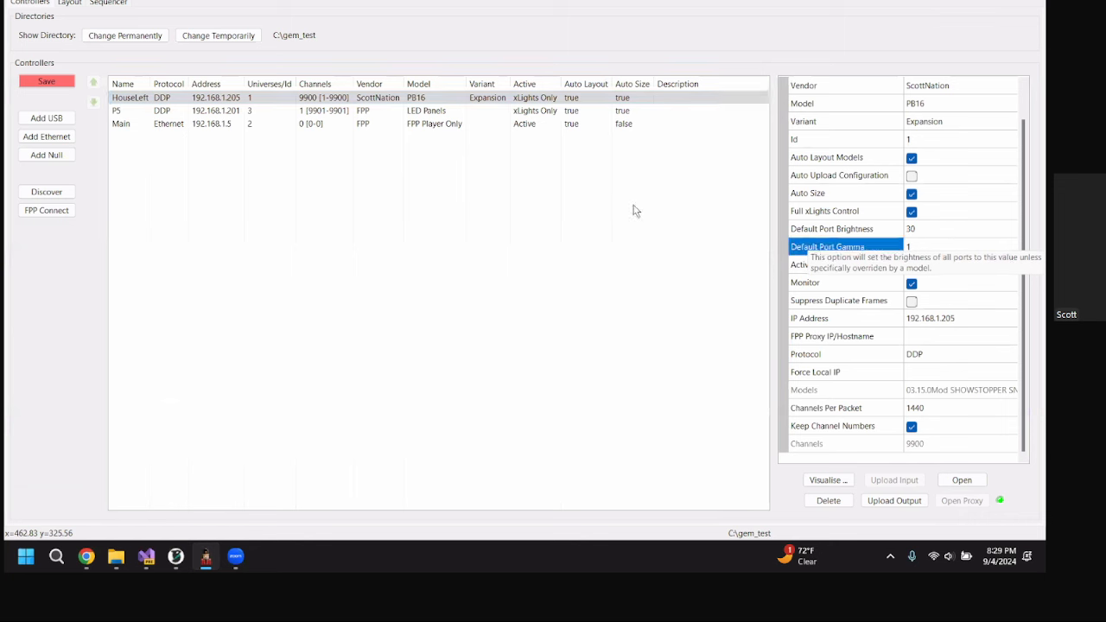
click(46, 83)
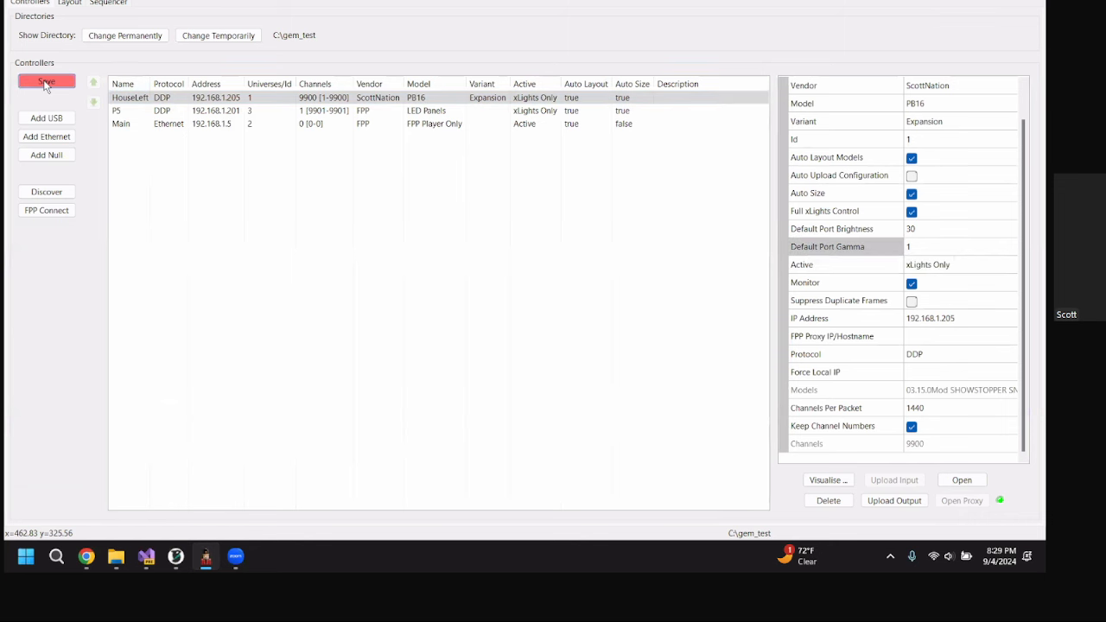
- Open the HouseLeft port visualiser and set the brightness of the Arches model on Pixel Port 17 to 100
click(829, 480)
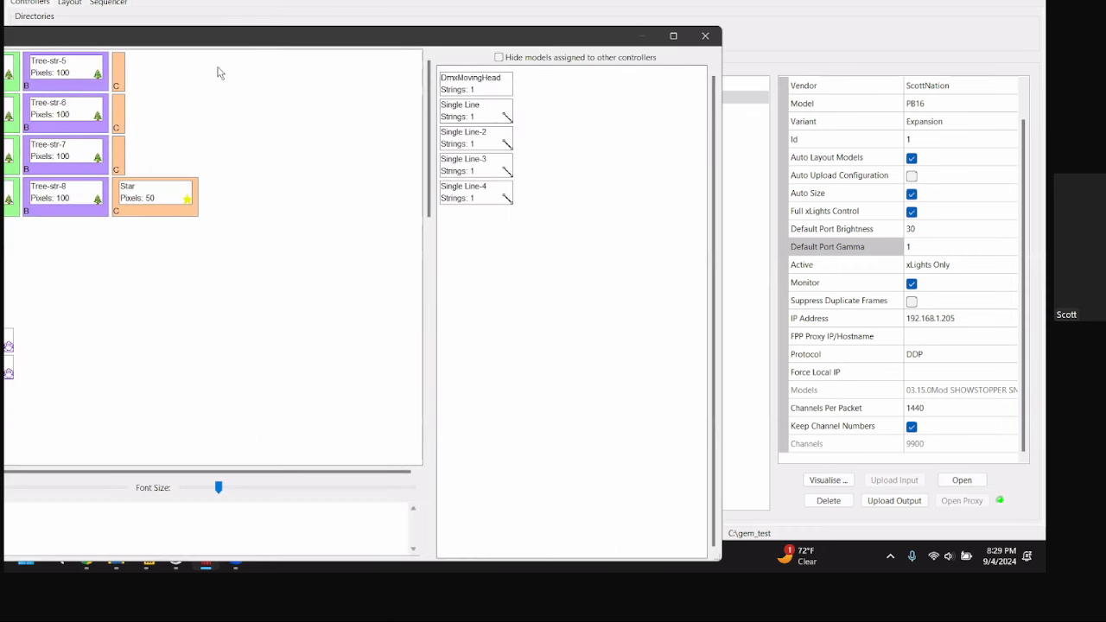
scroll(390, 316, down, 3)
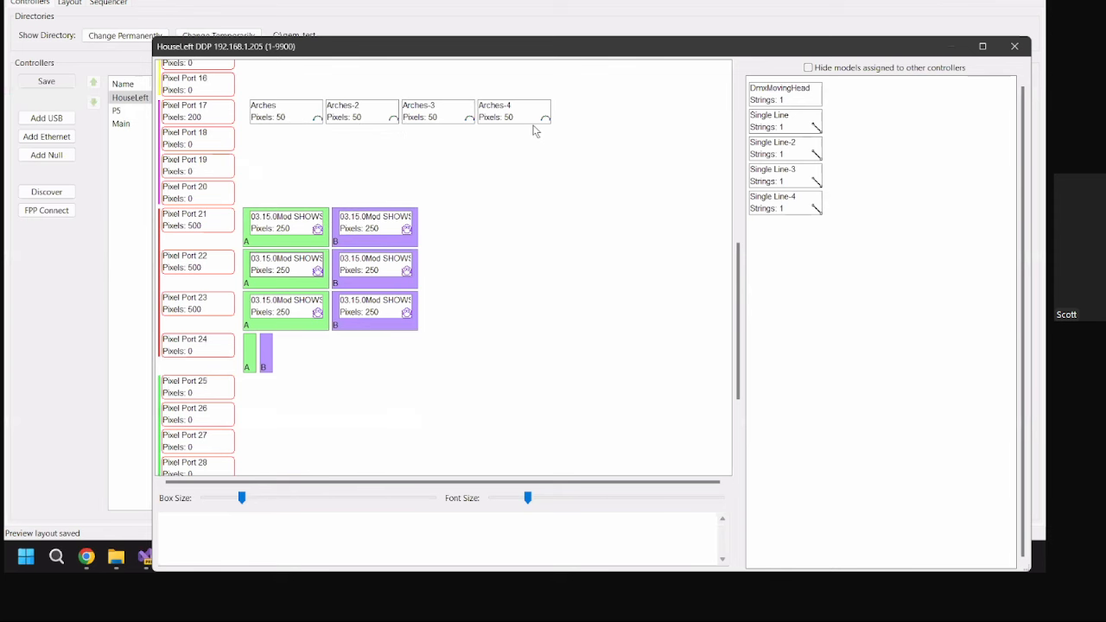
right_click(274, 113)
click(416, 188)
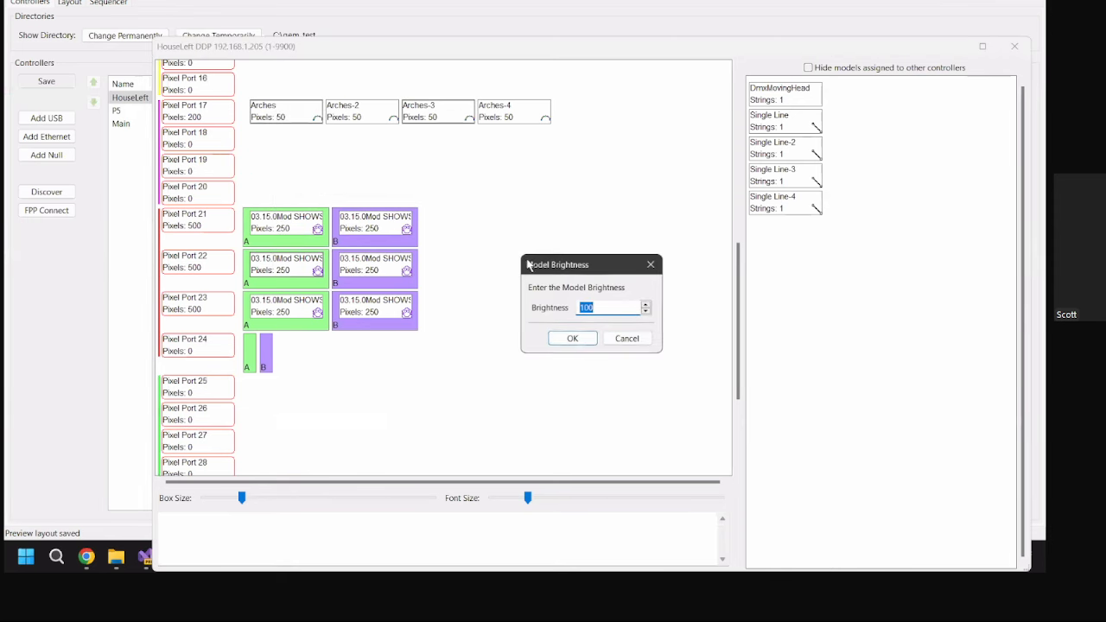
click(573, 338)
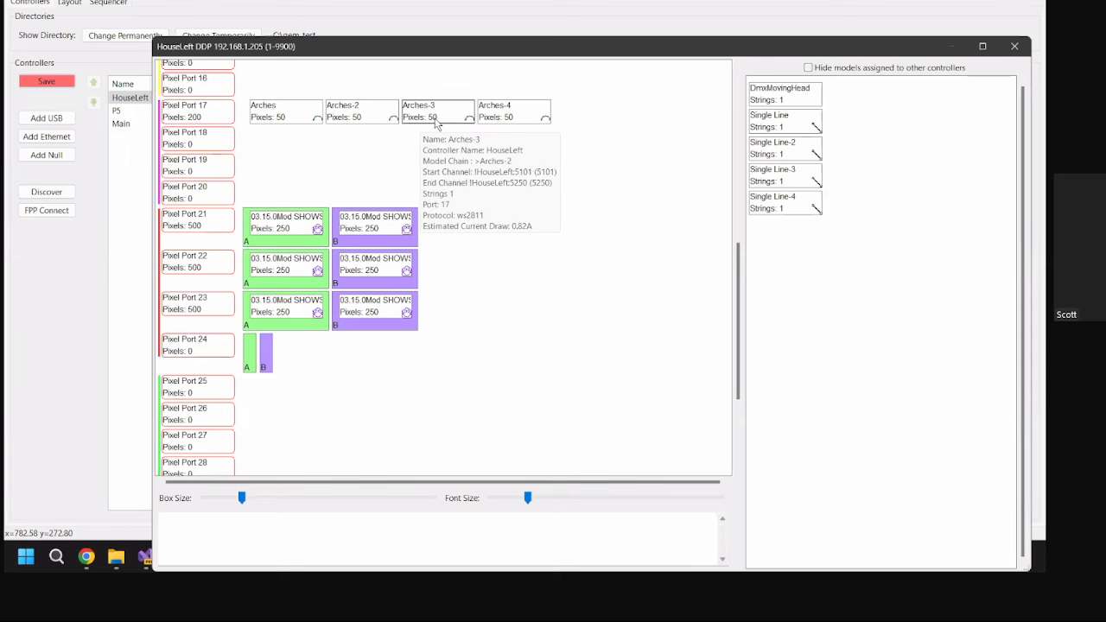
drag(437, 49, 411, 307)
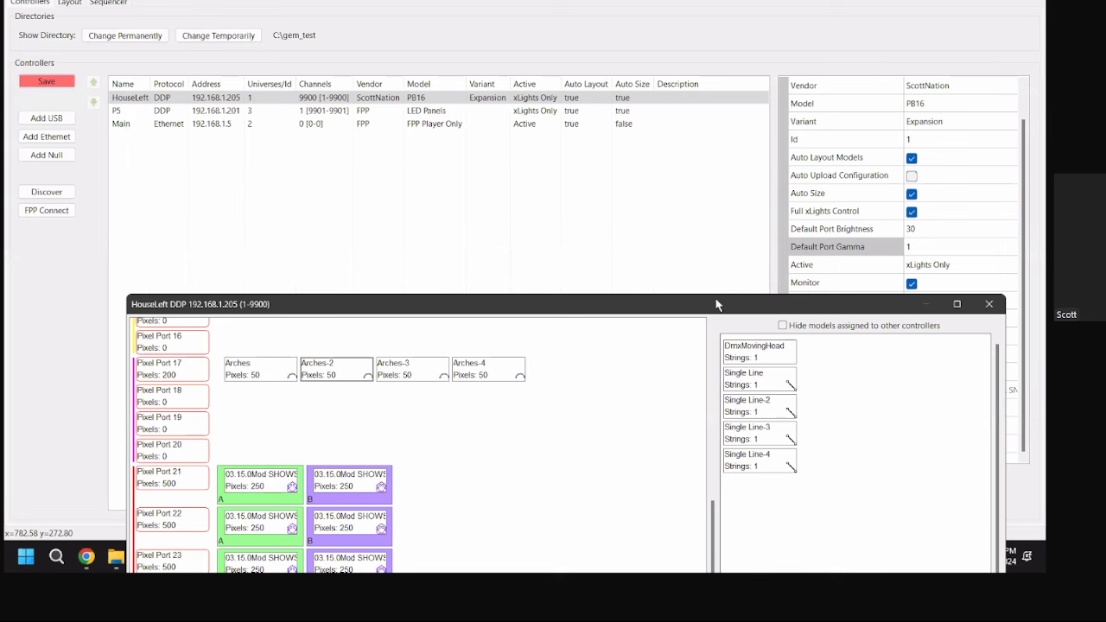
drag(716, 304, 707, 89)
right_click(264, 158)
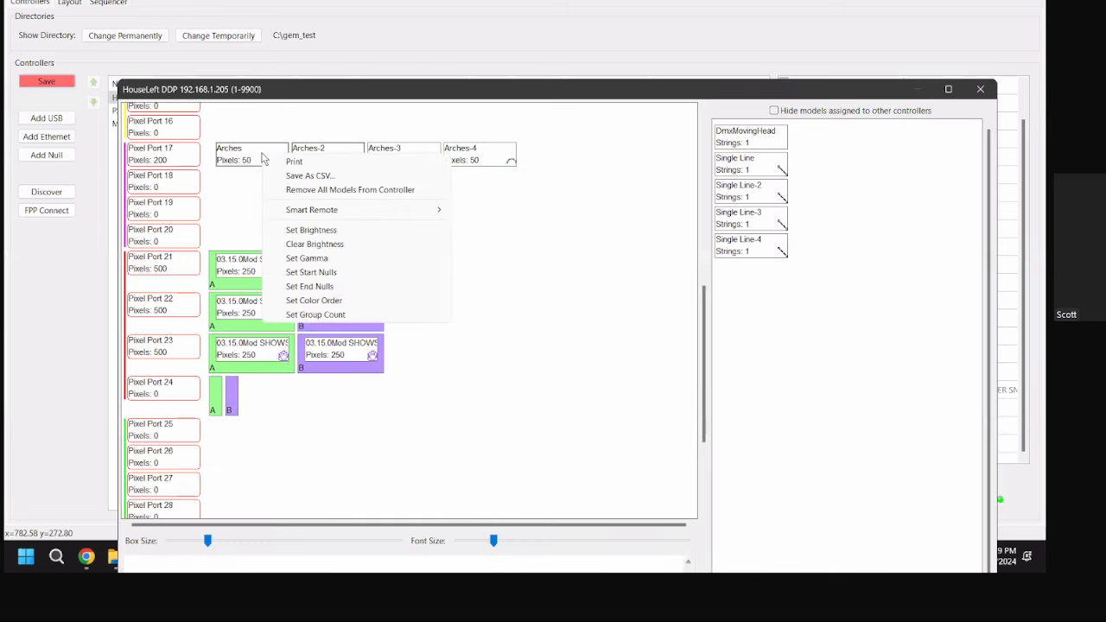
right_click(170, 157)
click(236, 129)
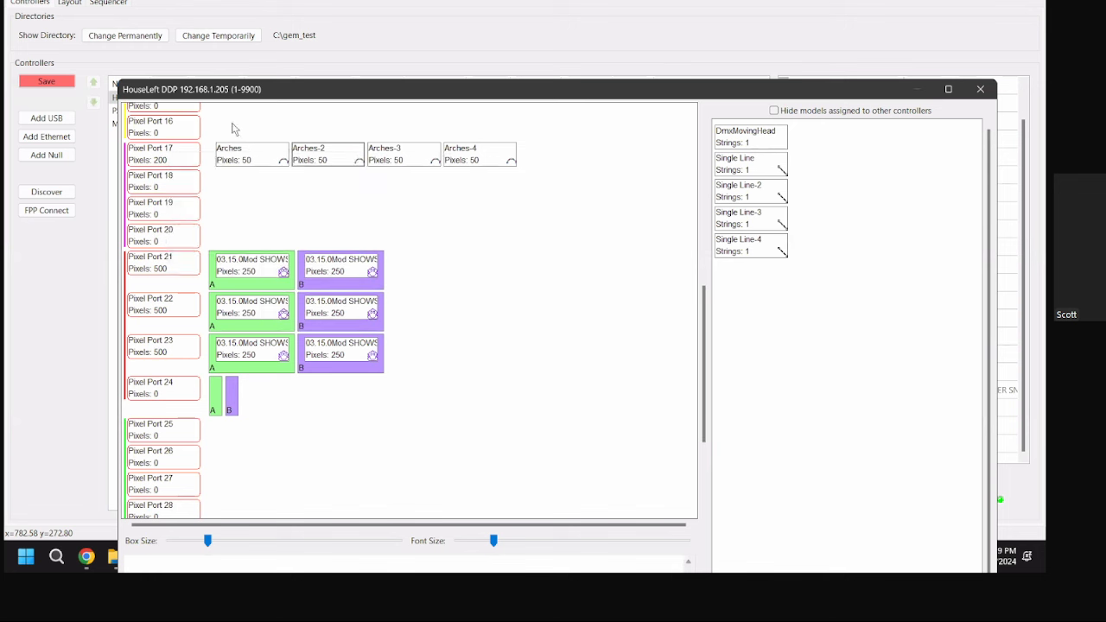
scroll(158, 263, down, 2)
scroll(157, 263, up, 7)
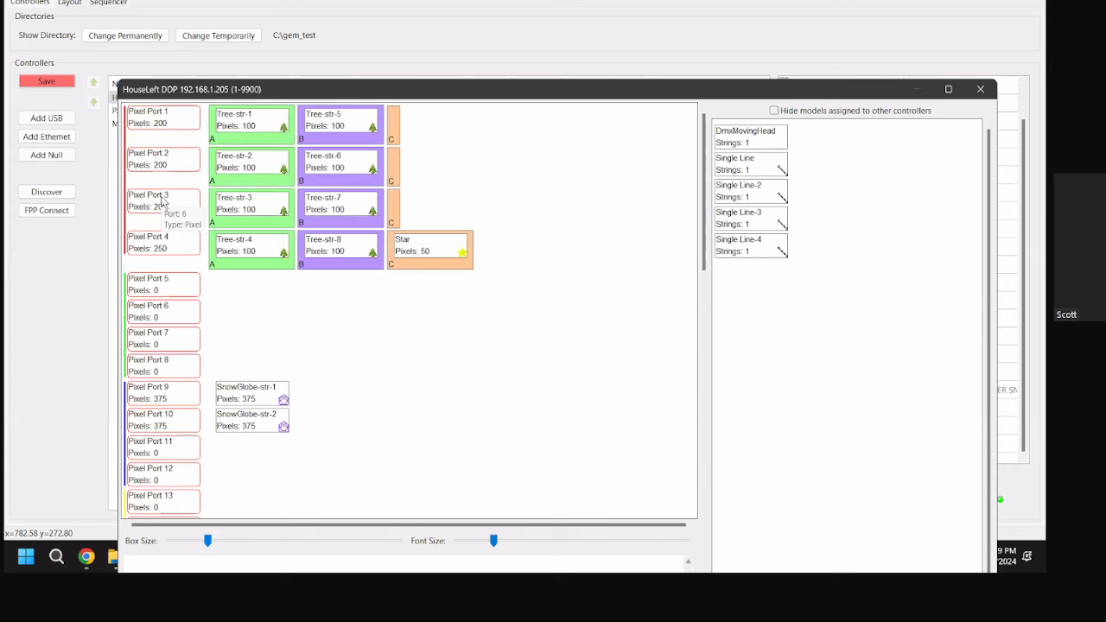
- Move all models from Pixel Port 17 to port 18
scroll(166, 260, down, 5)
right_click(168, 221)
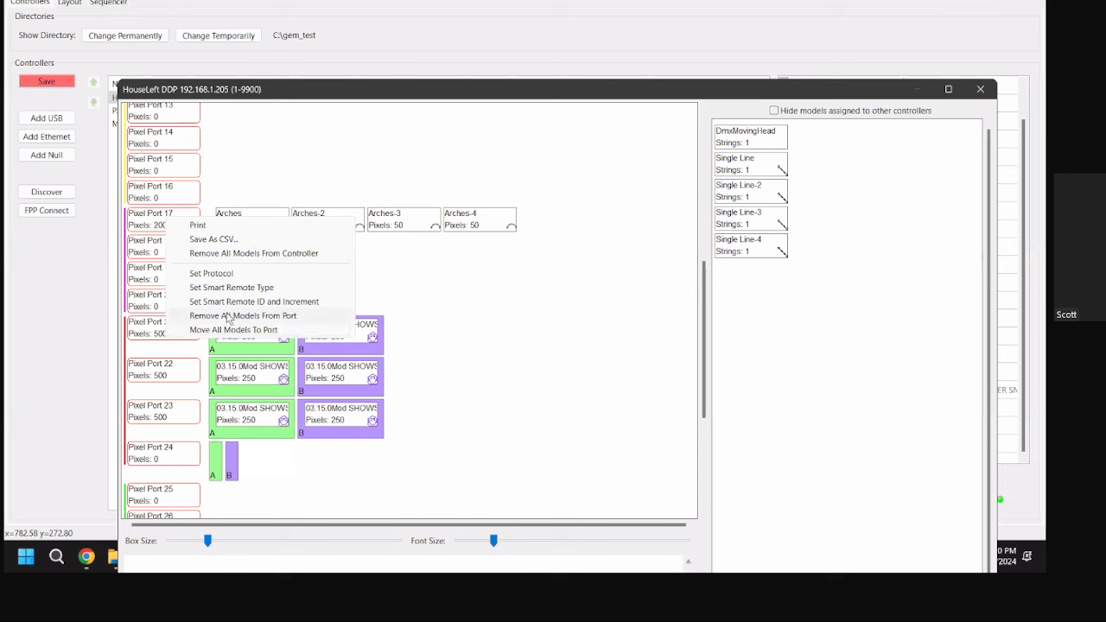
click(301, 334)
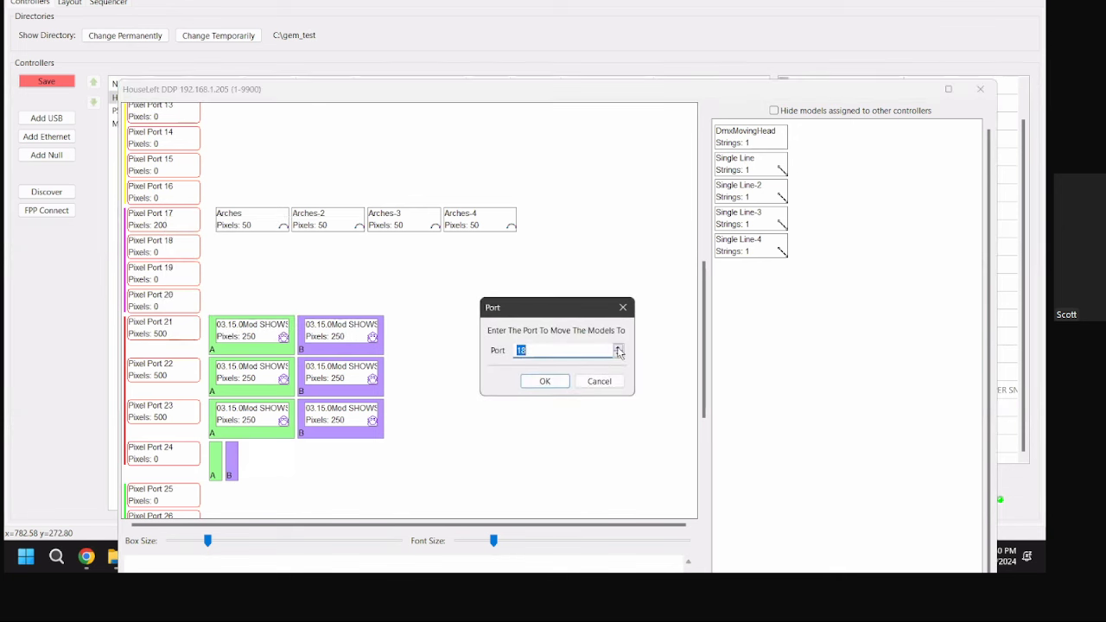
click(545, 380)
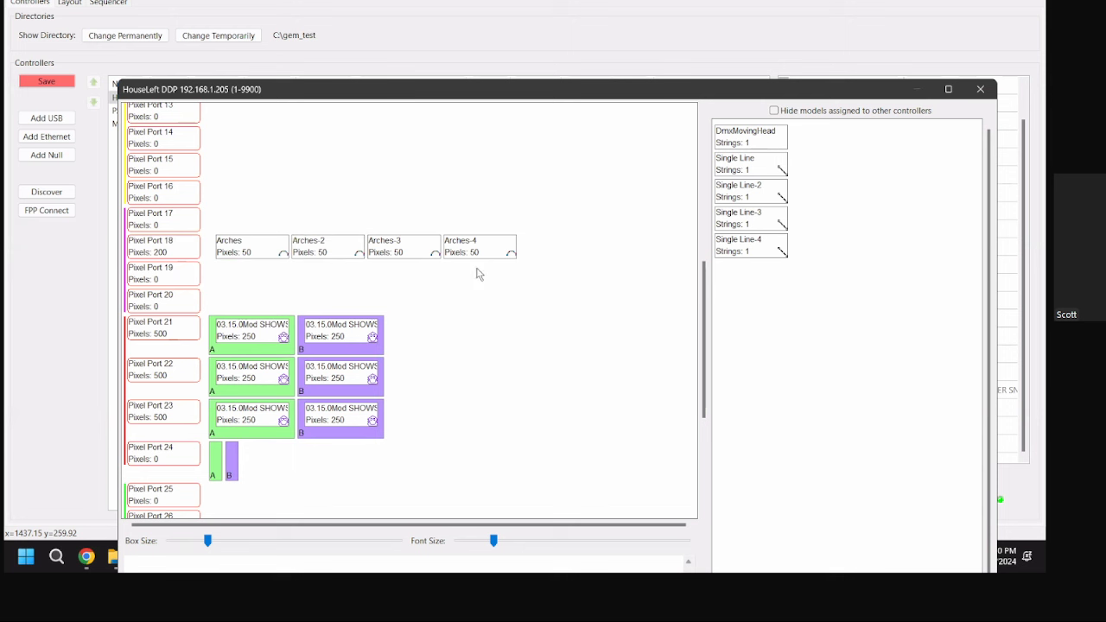
right_click(164, 246)
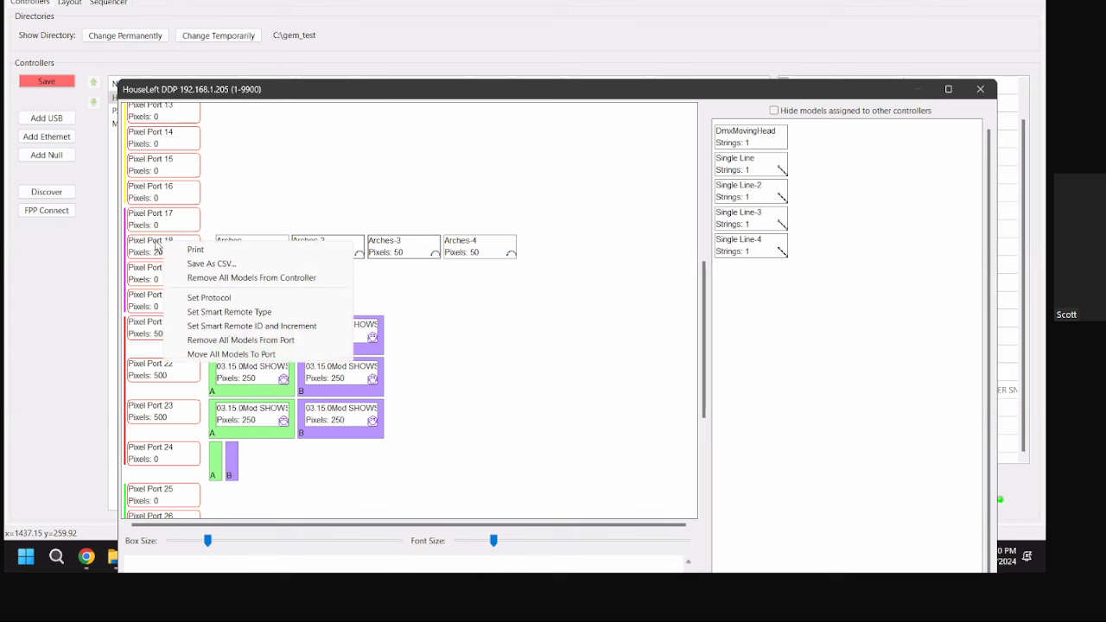
click(266, 239)
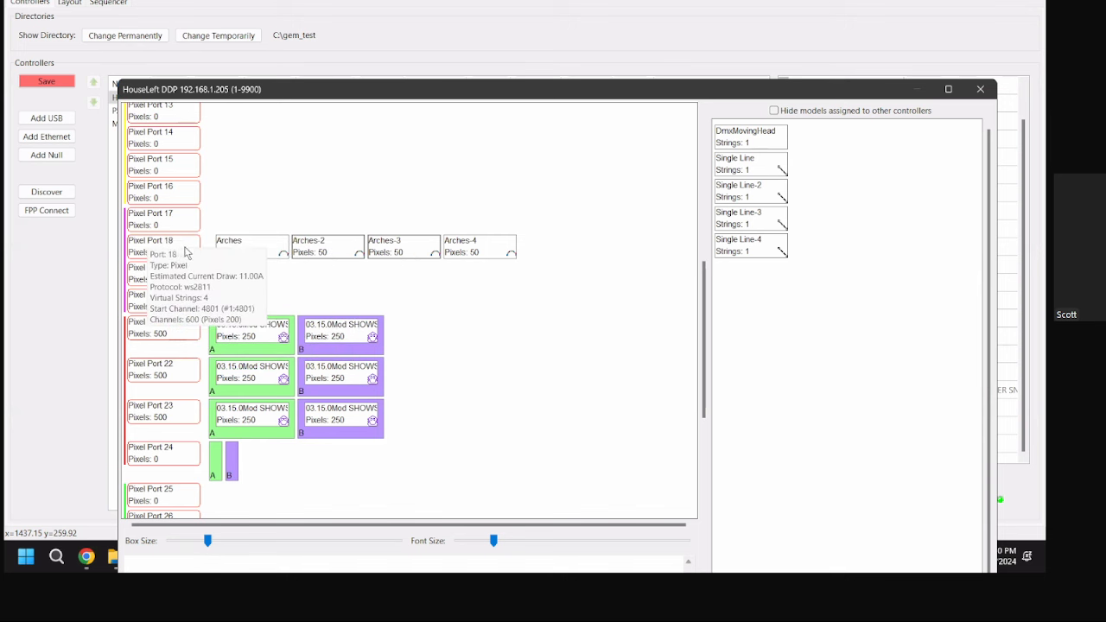
scroll(186, 252, up, 5)
scroll(230, 342, down, 4)
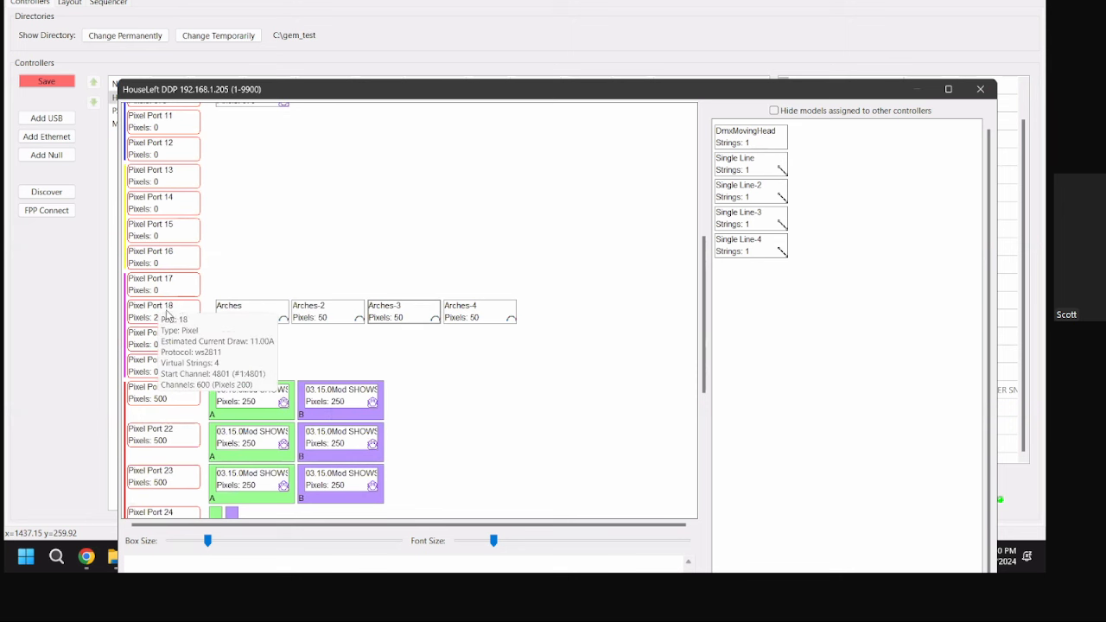
right_click(173, 311)
click(338, 202)
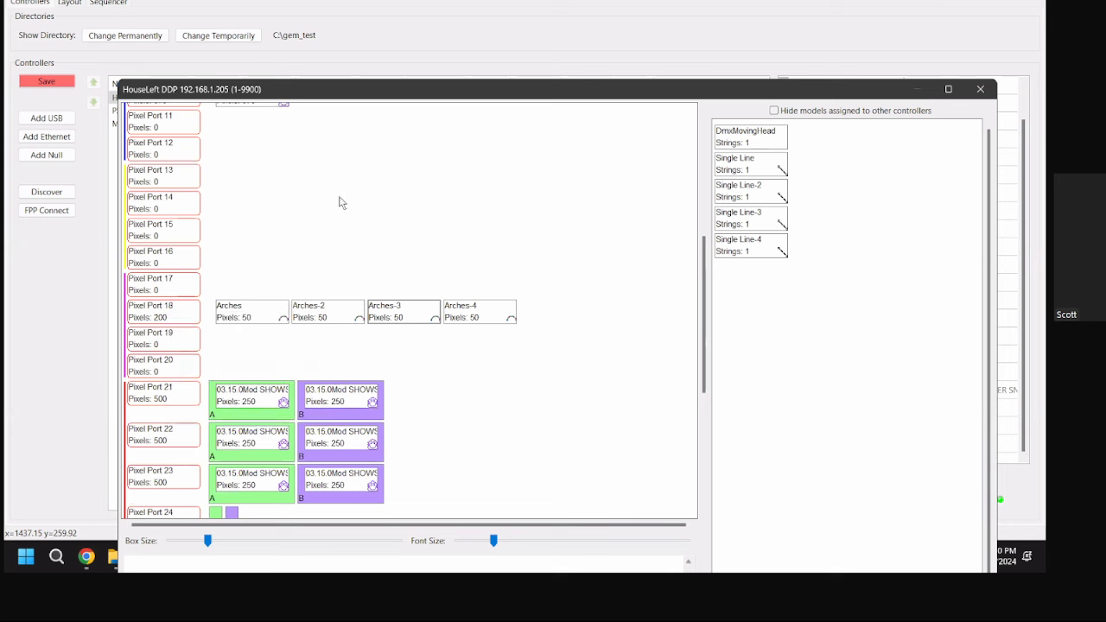
- Review the smart remote settings and the available remote types for the Tree-str-1 model on Pixel Port 1
scroll(255, 127, up, 6)
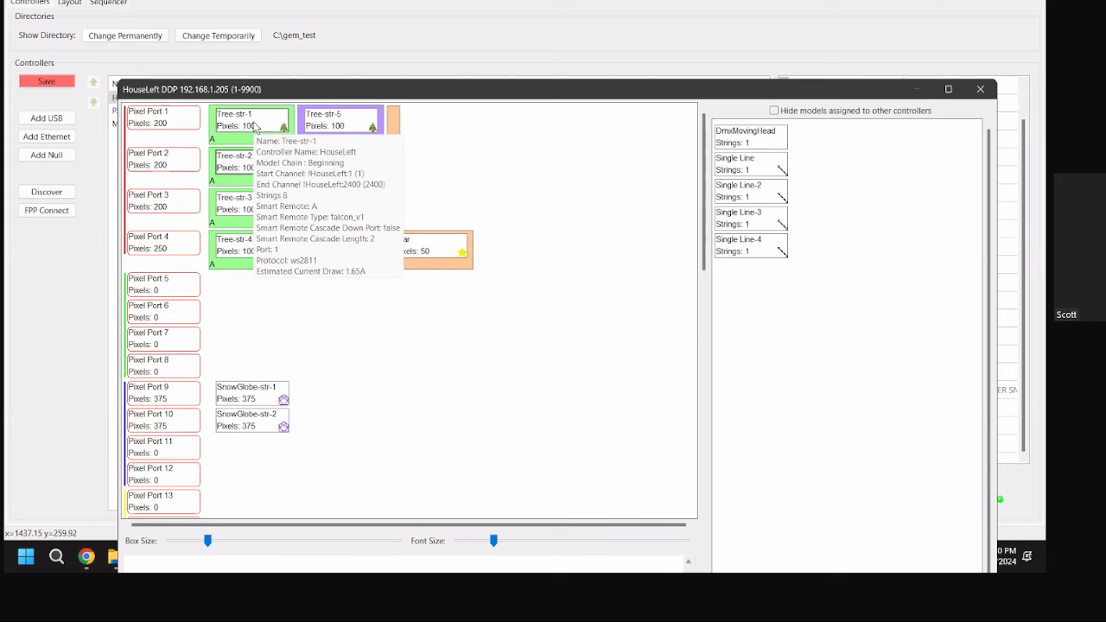
right_click(256, 127)
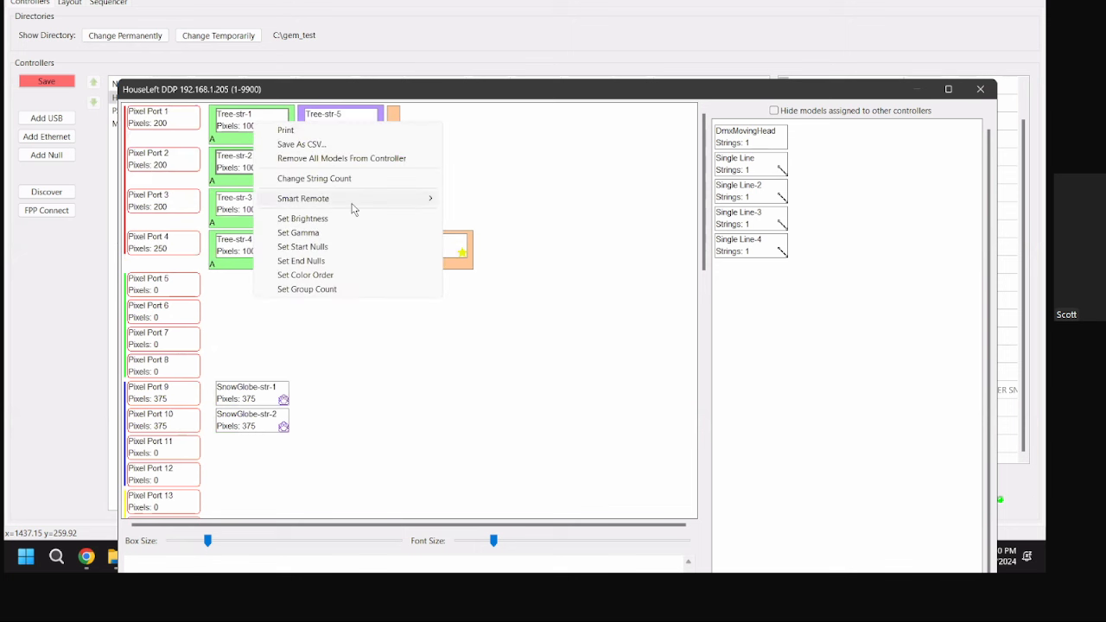
mouse_move(356, 208)
mouse_move(525, 307)
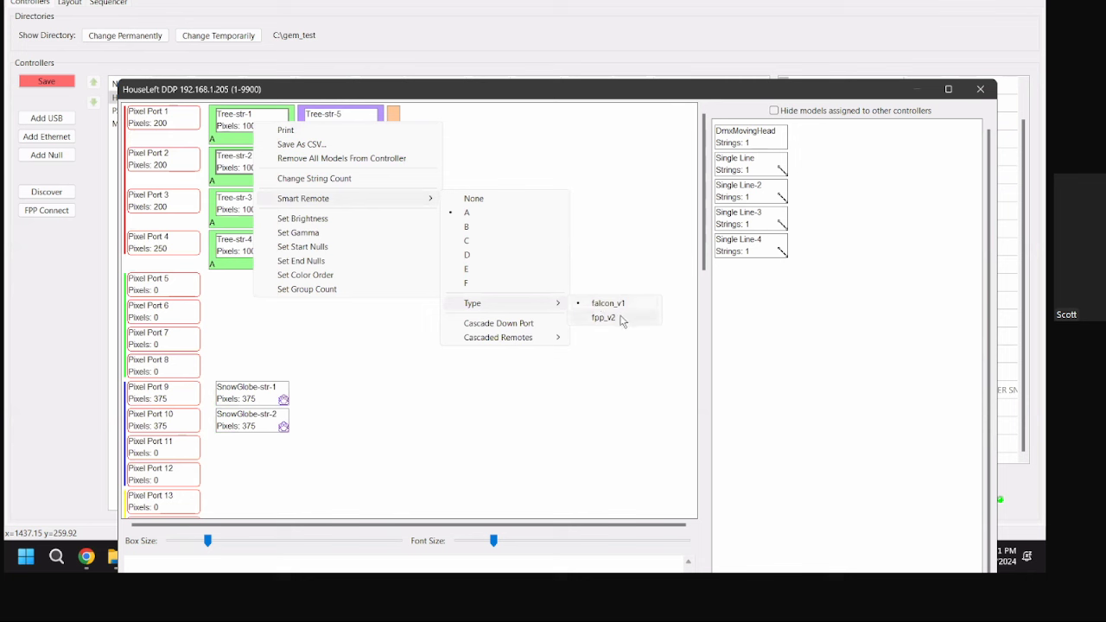
right_click(235, 122)
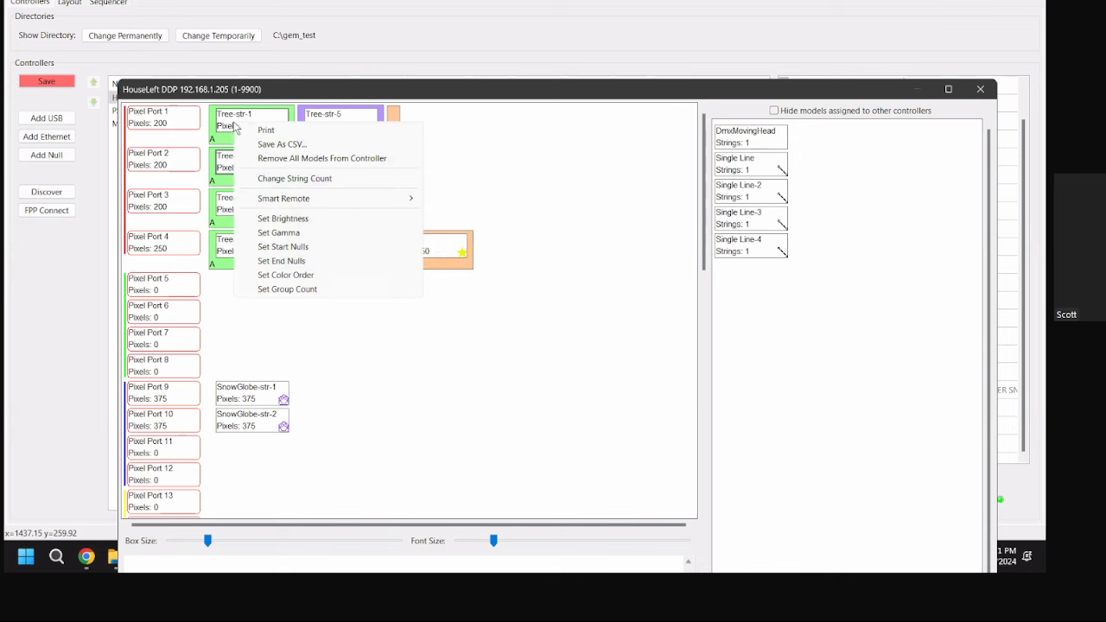
mouse_move(389, 198)
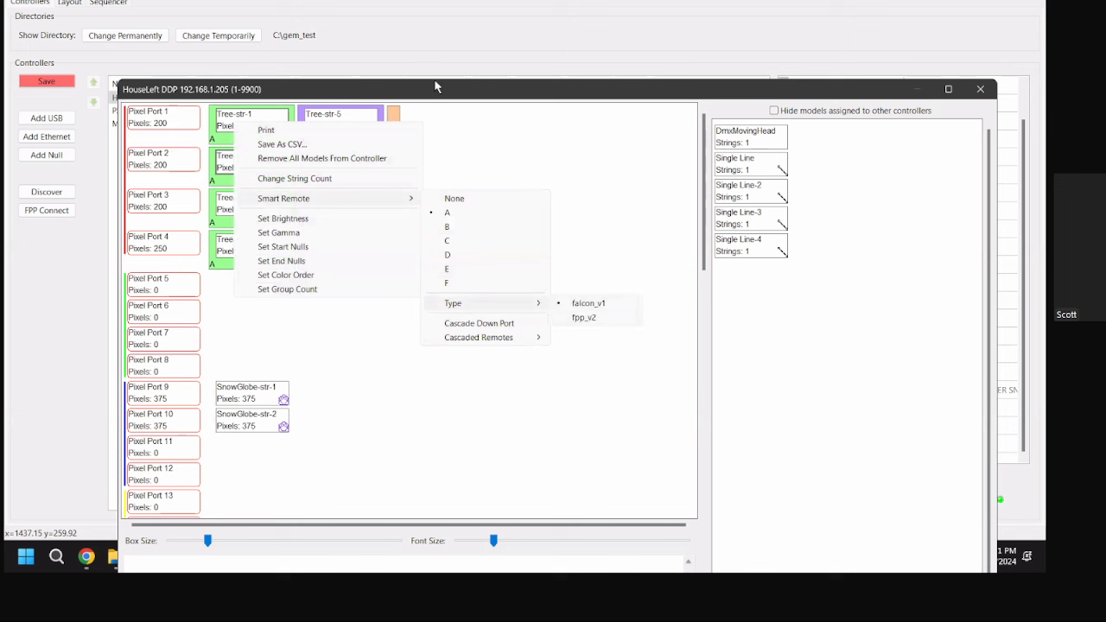
- Set the smart remote type for all of Pixel Port 1 to fpp_v2
right_click(159, 120)
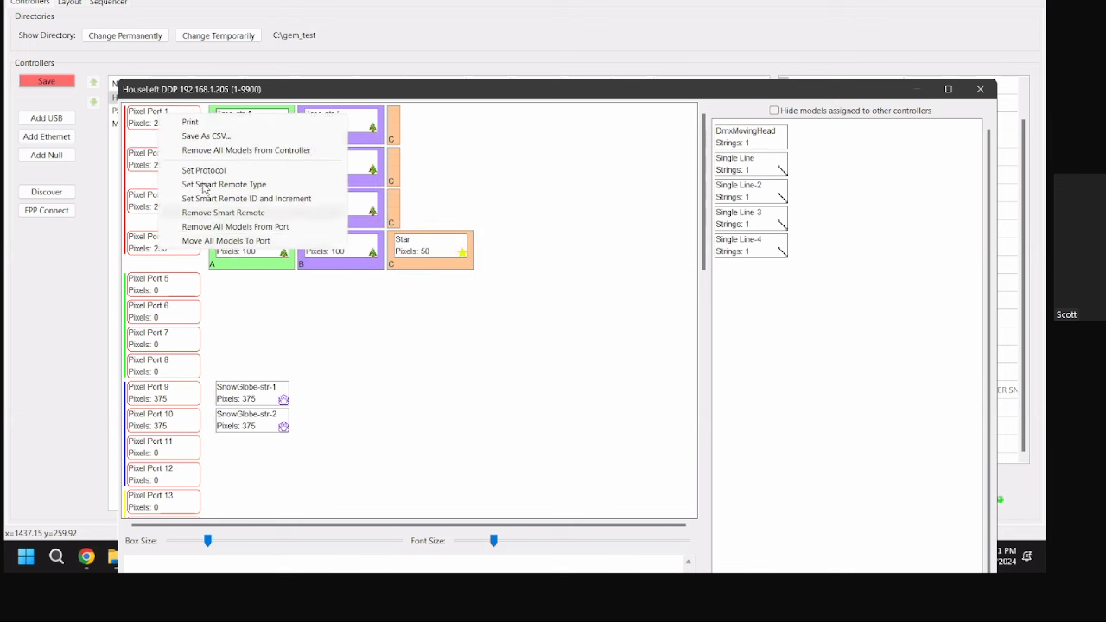
click(135, 116)
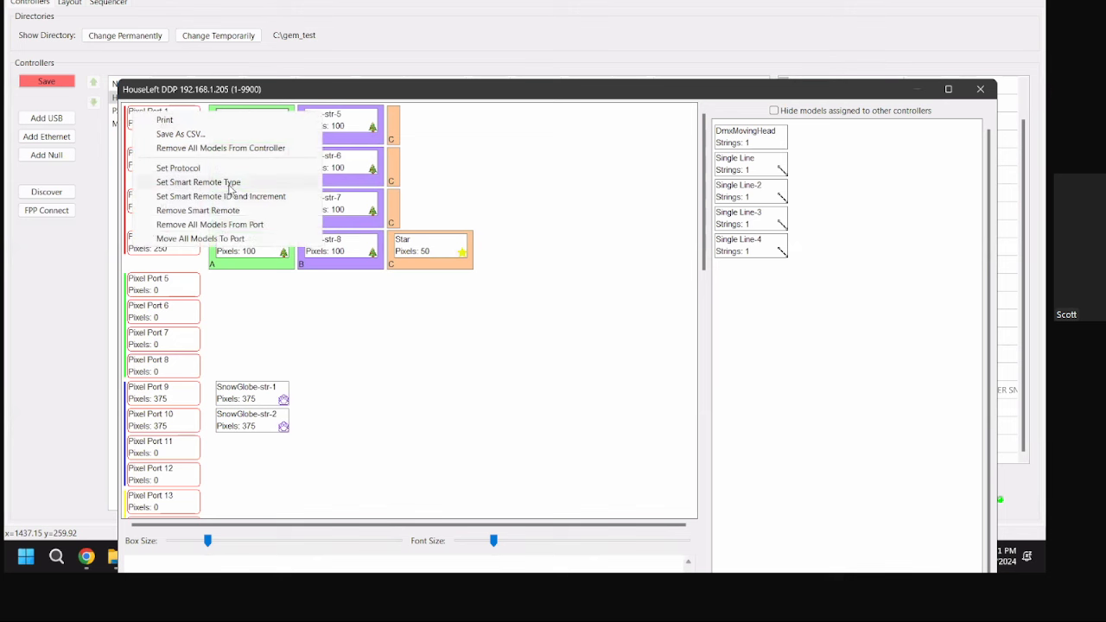
click(227, 184)
click(529, 354)
click(533, 394)
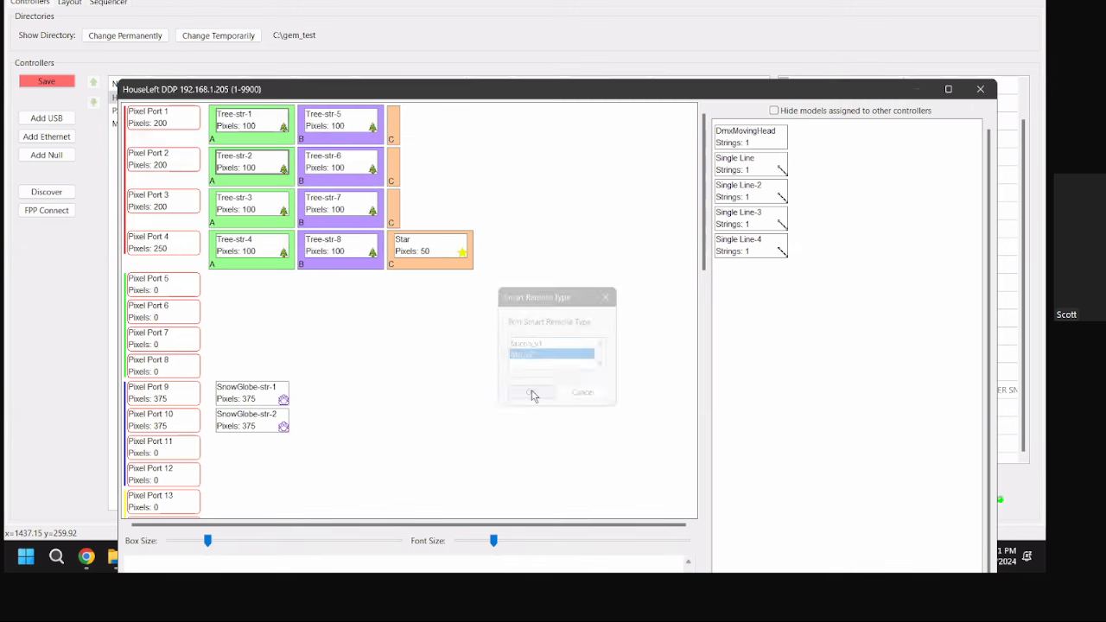
- Set the smart remote type for all of Pixel Port 4, which holds the Star model, to fpp_v2
mouse_move(255, 110)
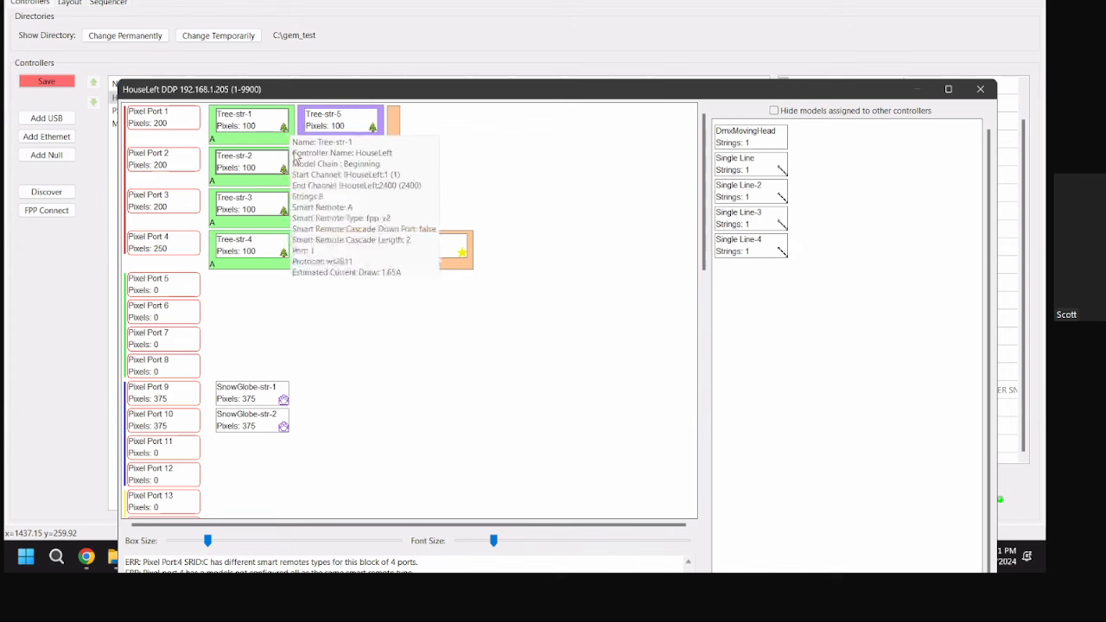
mouse_move(445, 259)
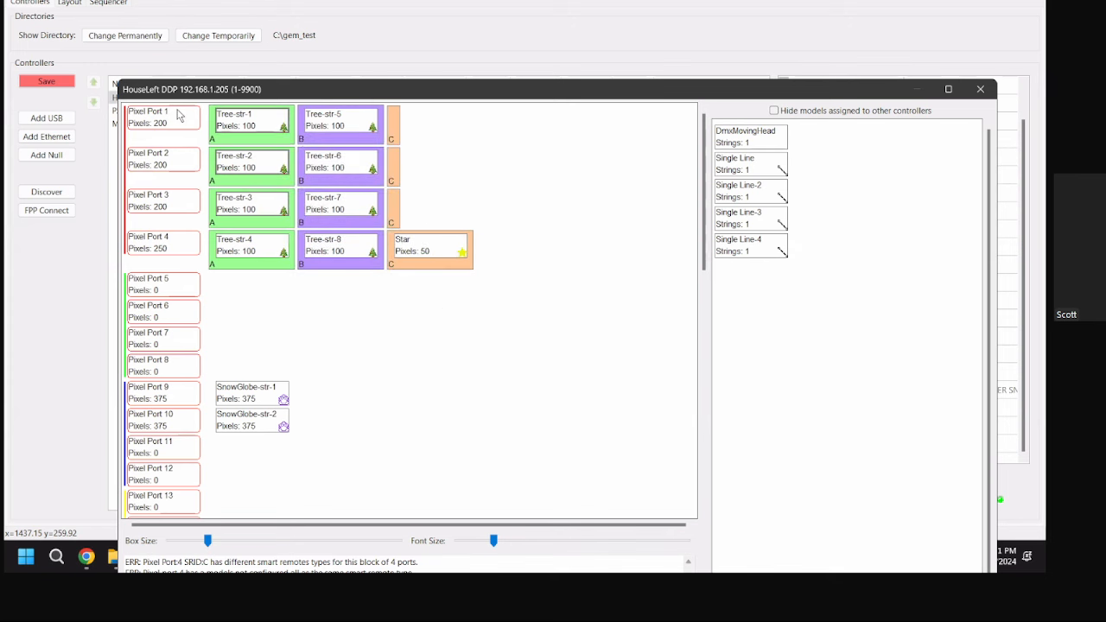
mouse_move(288, 124)
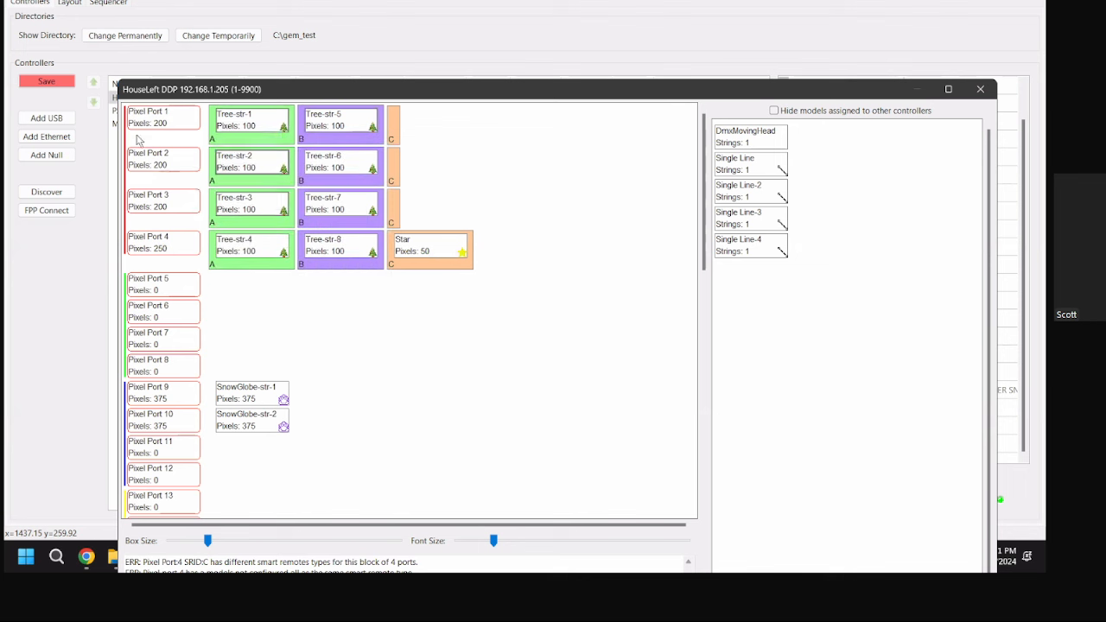
mouse_move(363, 251)
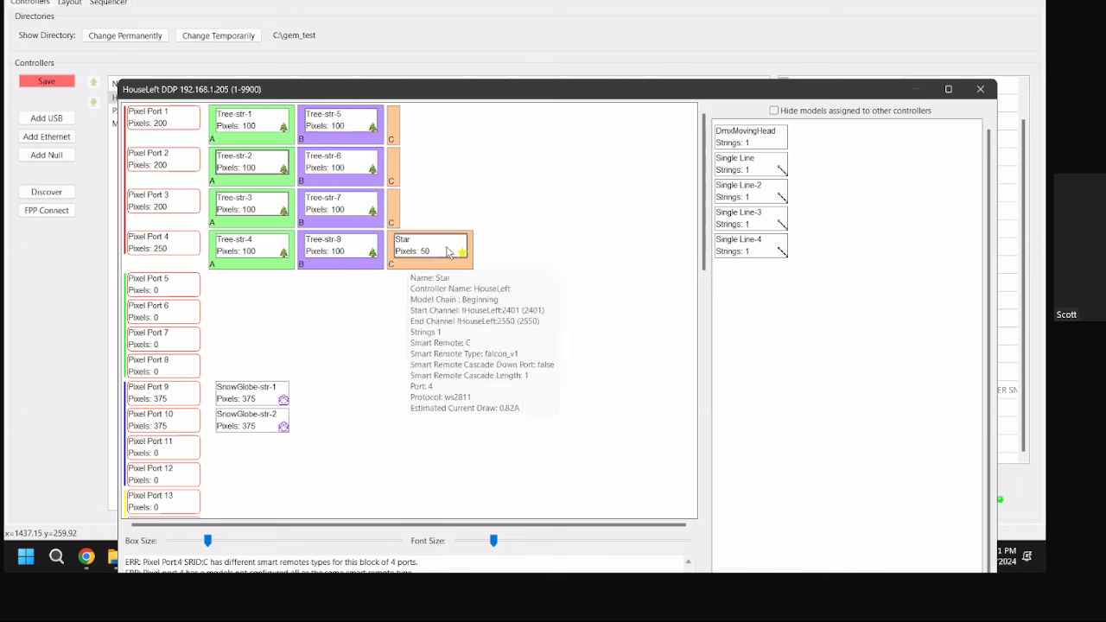
right_click(171, 237)
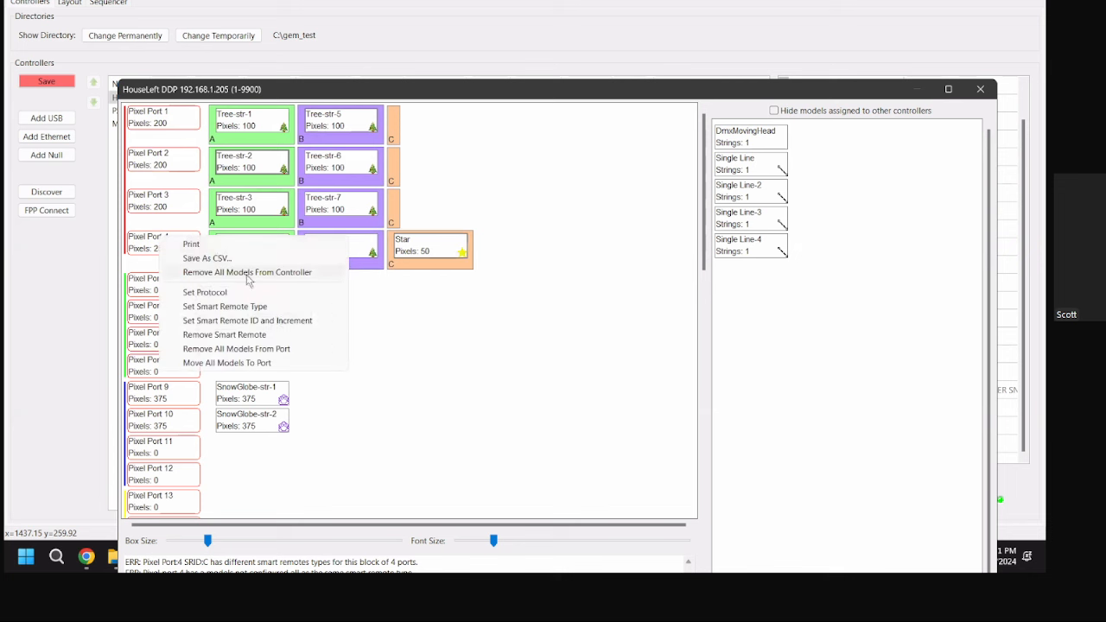
click(280, 306)
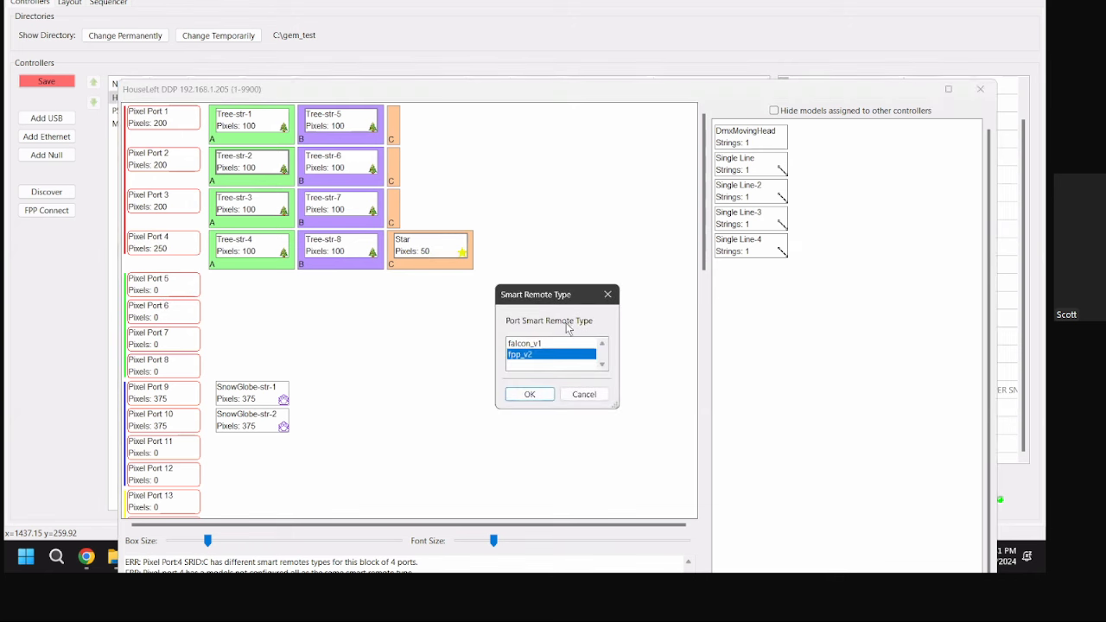
click(530, 394)
mouse_move(428, 249)
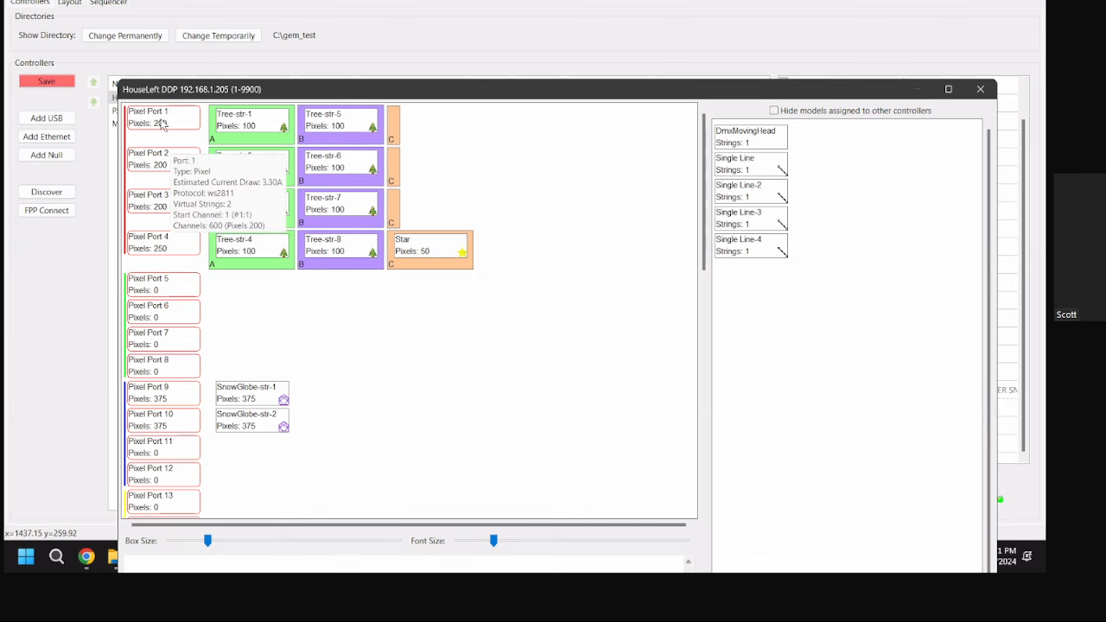
mouse_move(374, 136)
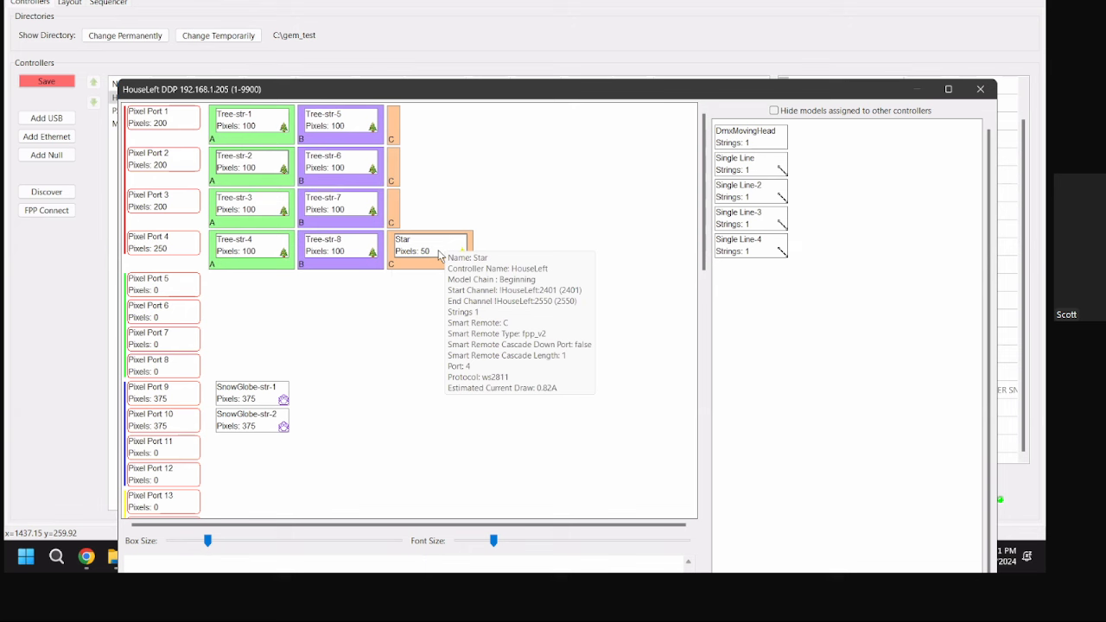
- Set the smart remote type for all of Pixel Port 21 to fpp_v2
scroll(217, 260, down, 10)
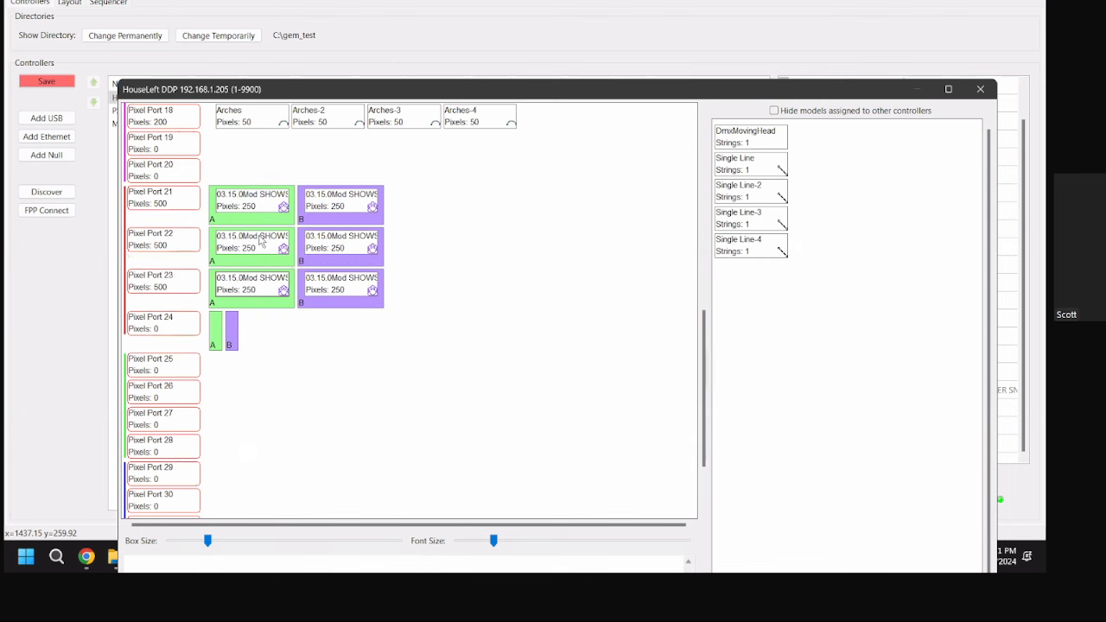
right_click(188, 194)
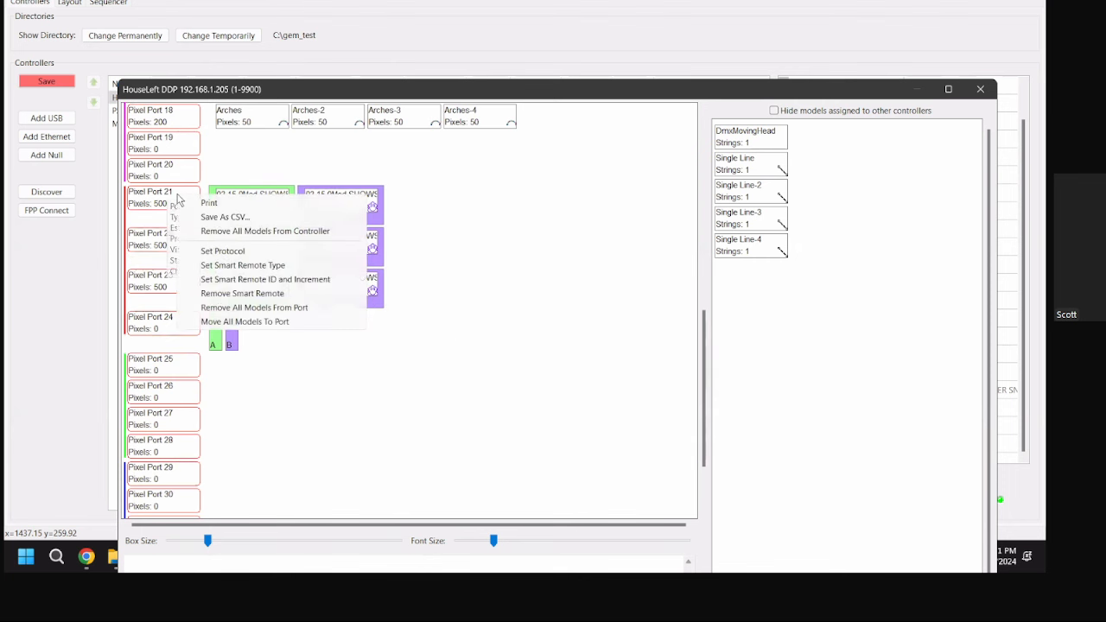
click(277, 266)
click(545, 355)
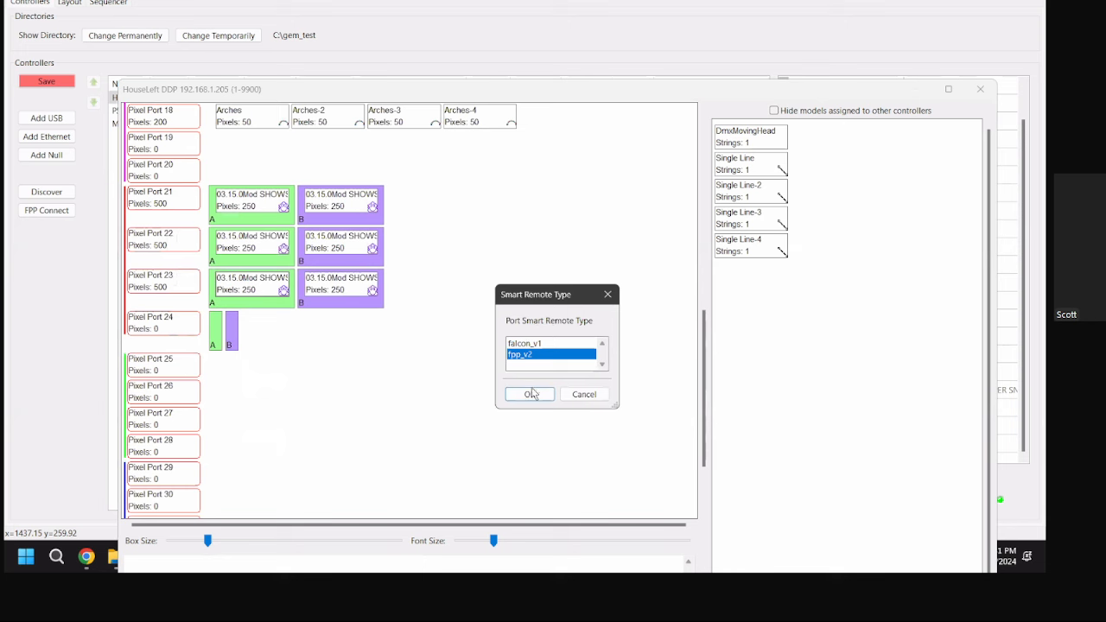
click(530, 395)
mouse_move(147, 203)
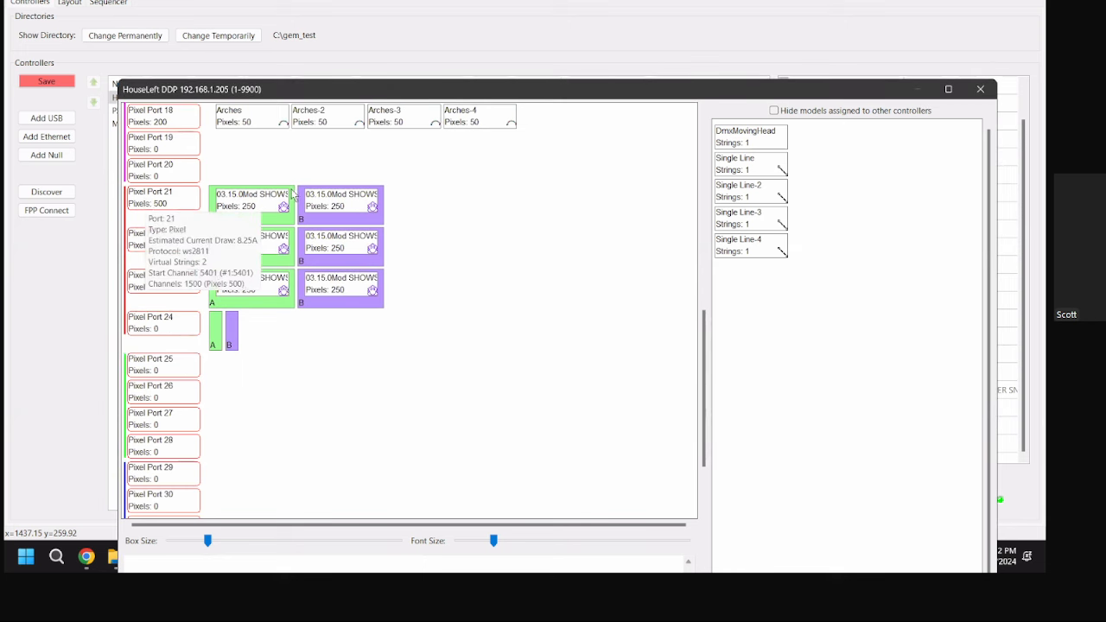
mouse_move(256, 198)
mouse_move(308, 198)
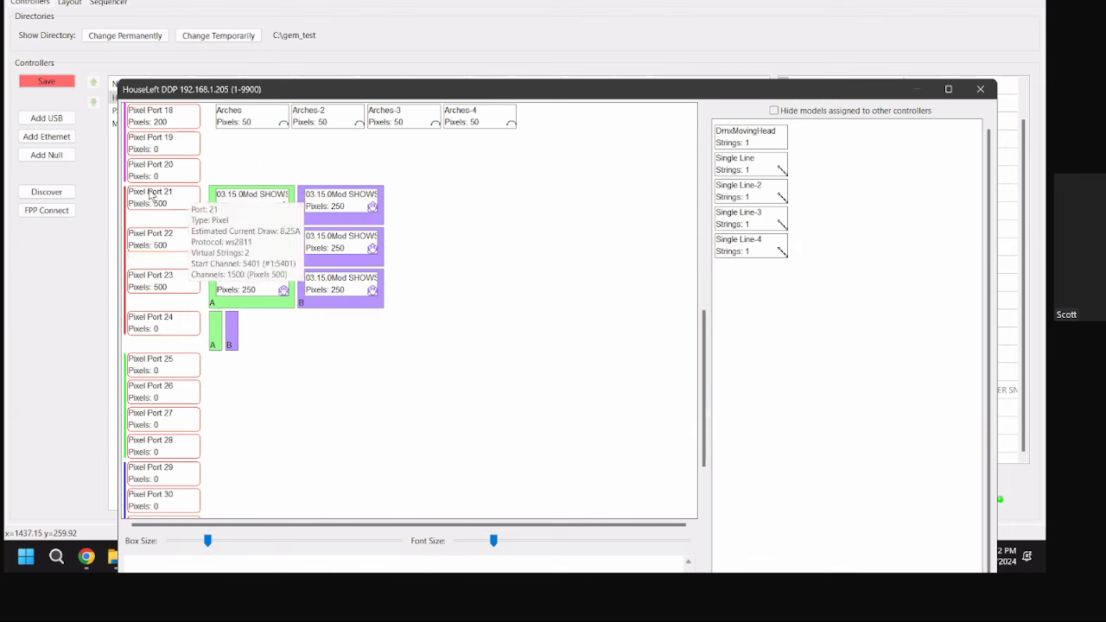
mouse_move(366, 204)
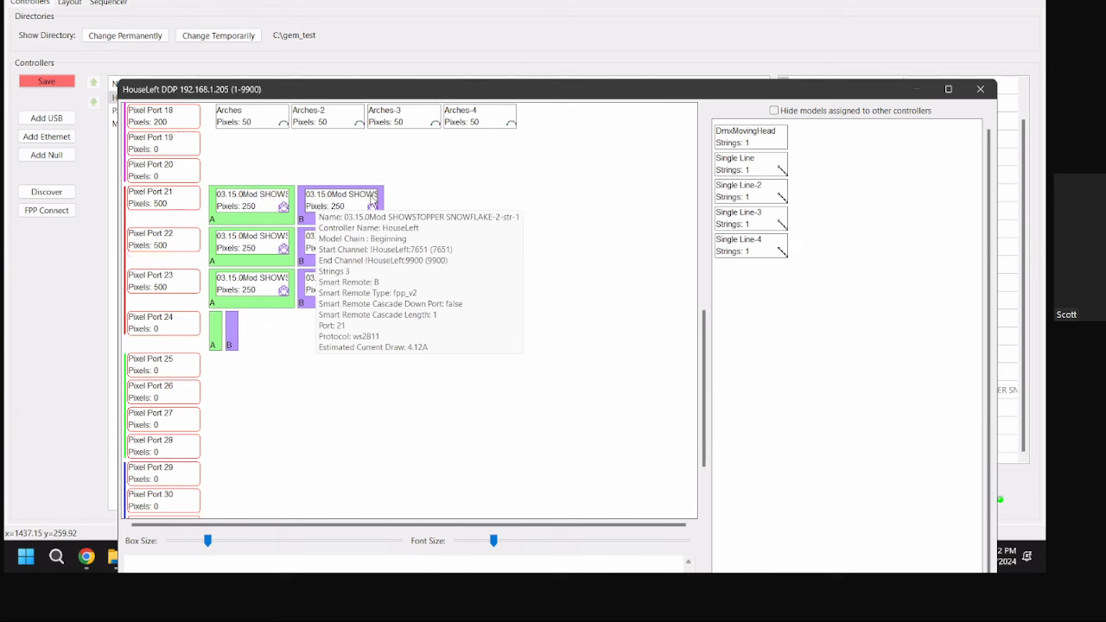
- Review the model and smart remote assignments across the HouseLeft pixel ports
scroll(450, 207, up, 3)
mouse_move(324, 253)
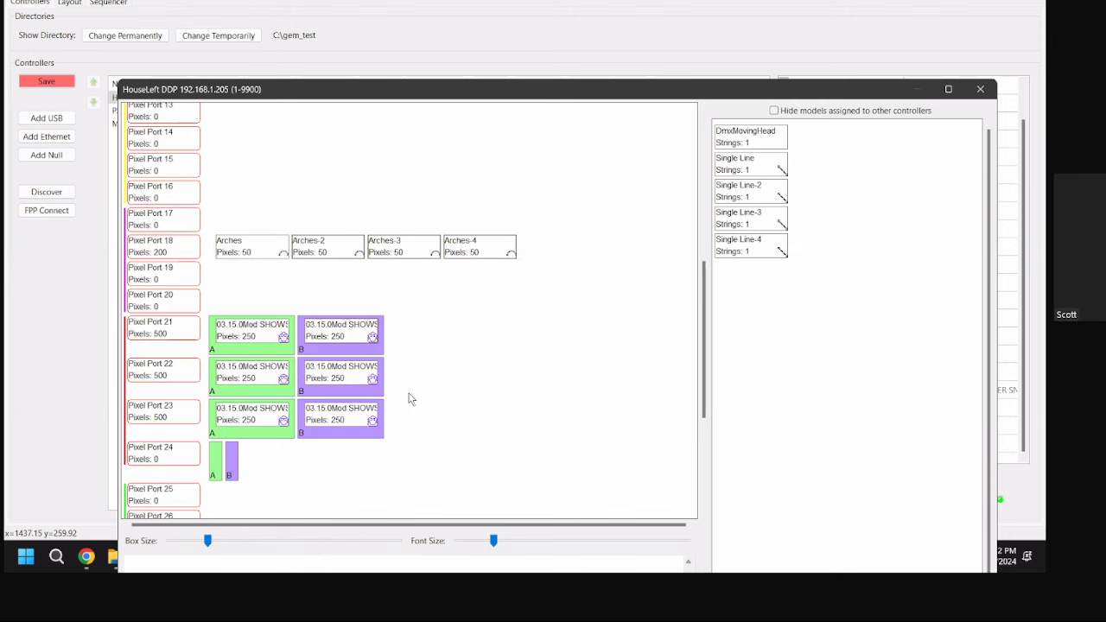
mouse_move(338, 343)
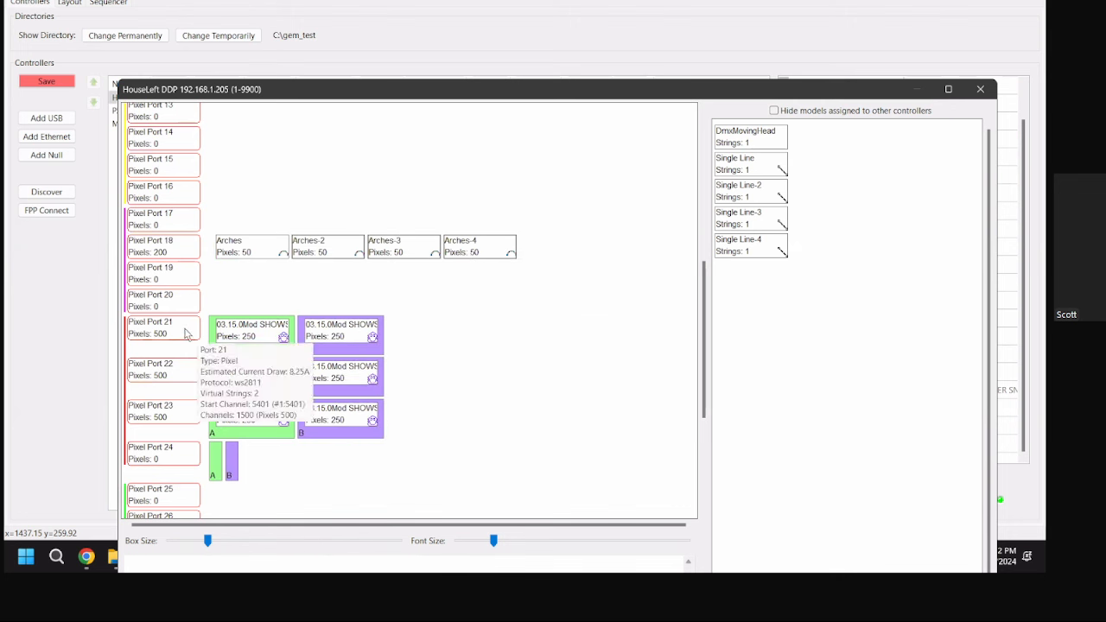
scroll(502, 337, down, 4)
scroll(482, 345, up, 4)
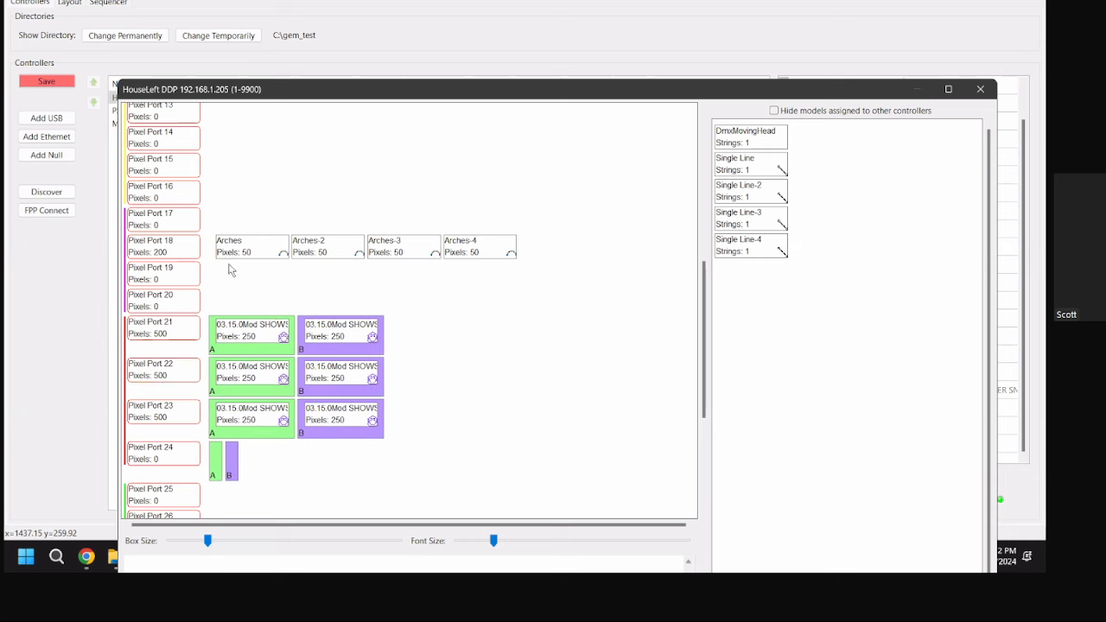
scroll(504, 333, down, 5)
scroll(546, 336, up, 12)
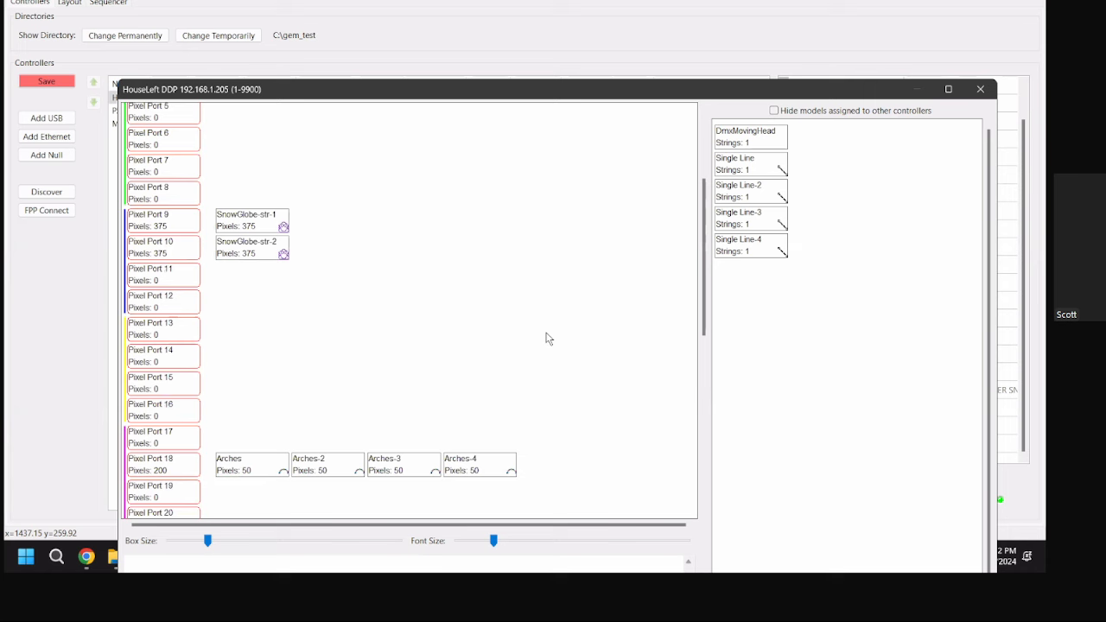
scroll(423, 322, up, 1)
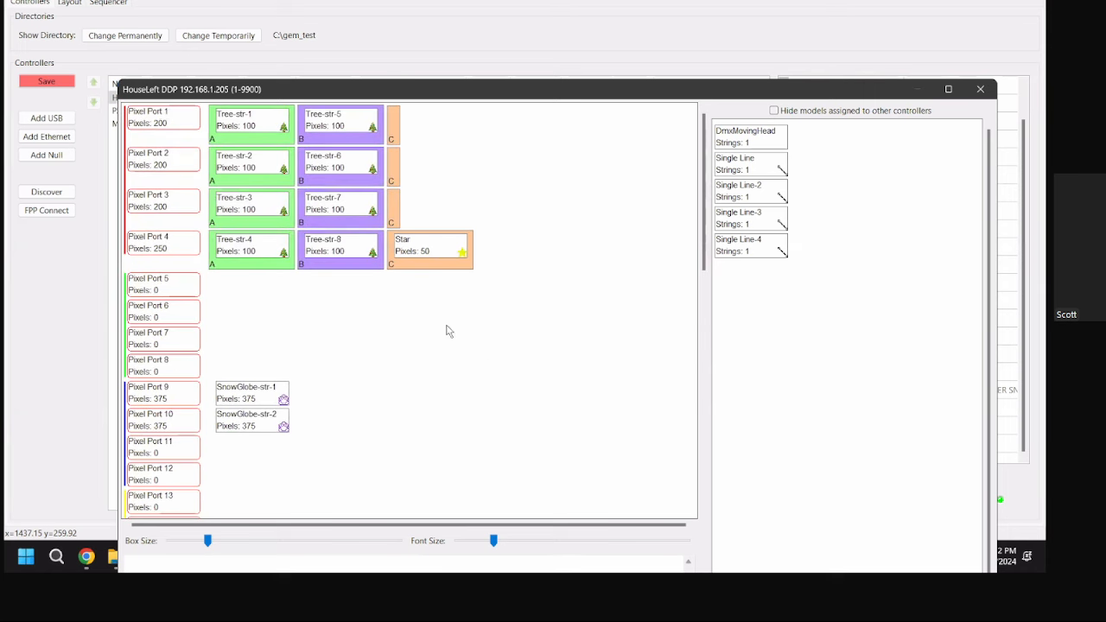
mouse_move(208, 245)
- Set the smart remote type for all the Arches models on Pixel Port 18 to fpp_v2
scroll(412, 314, down, 5)
scroll(450, 316, up, 1)
scroll(462, 328, down, 3)
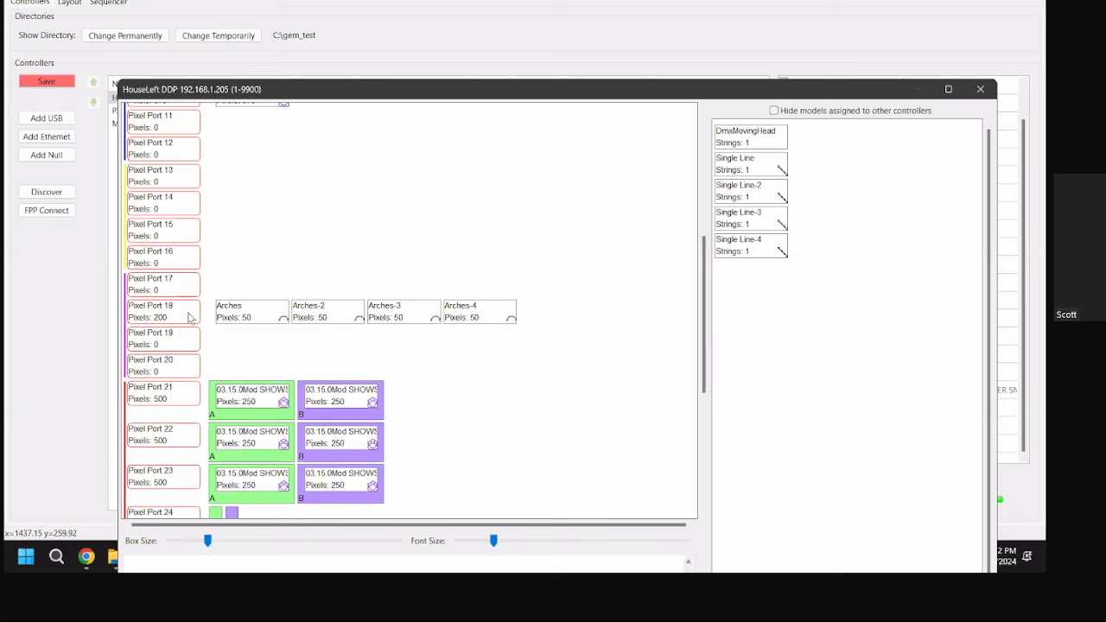
right_click(155, 317)
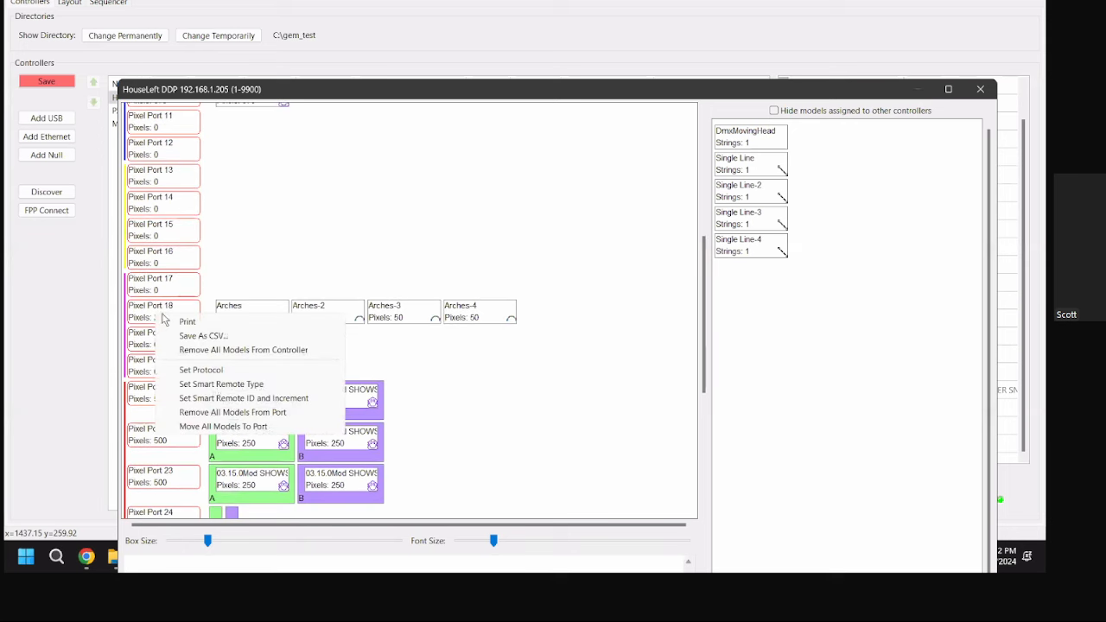
click(239, 385)
click(524, 355)
click(537, 394)
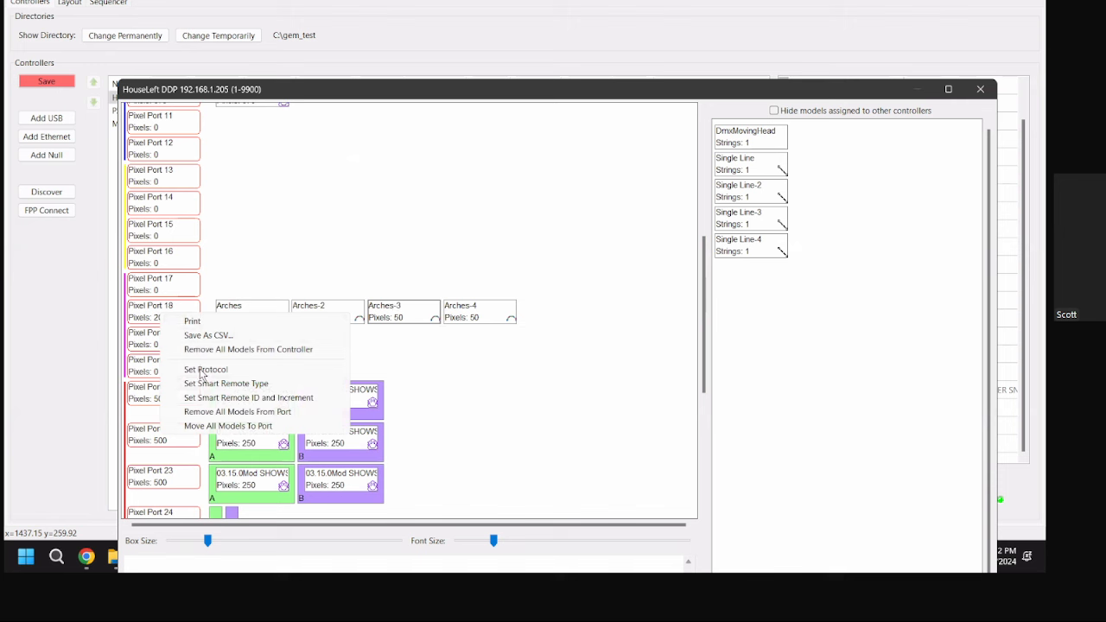
- Assign incrementing smart remote IDs to the models on Pixel Port 18, starting with A
click(305, 399)
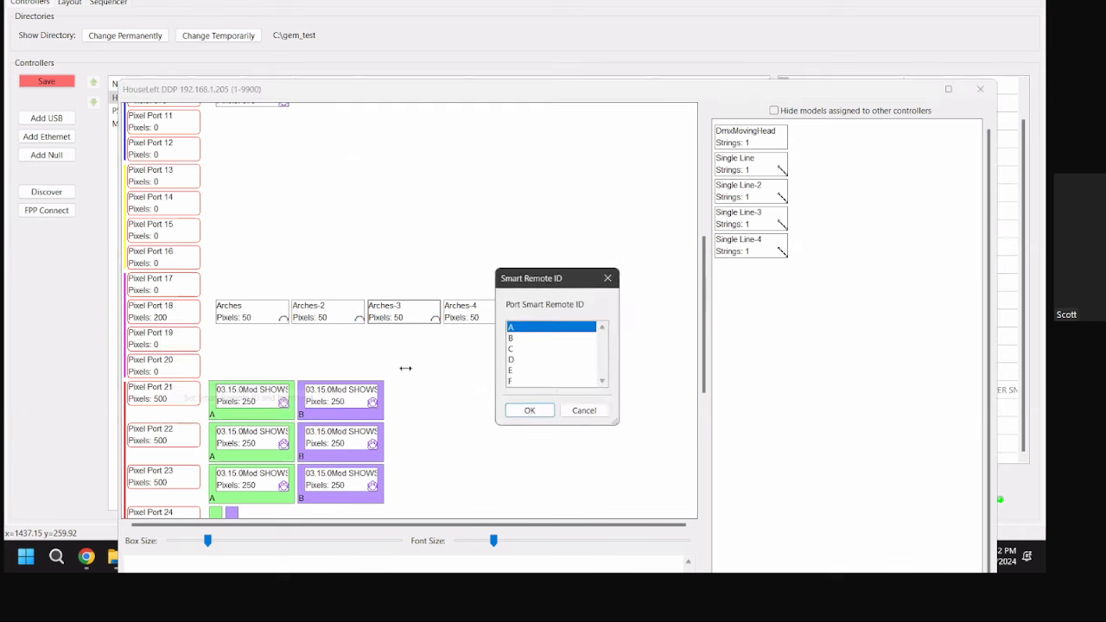
drag(540, 280, 499, 240)
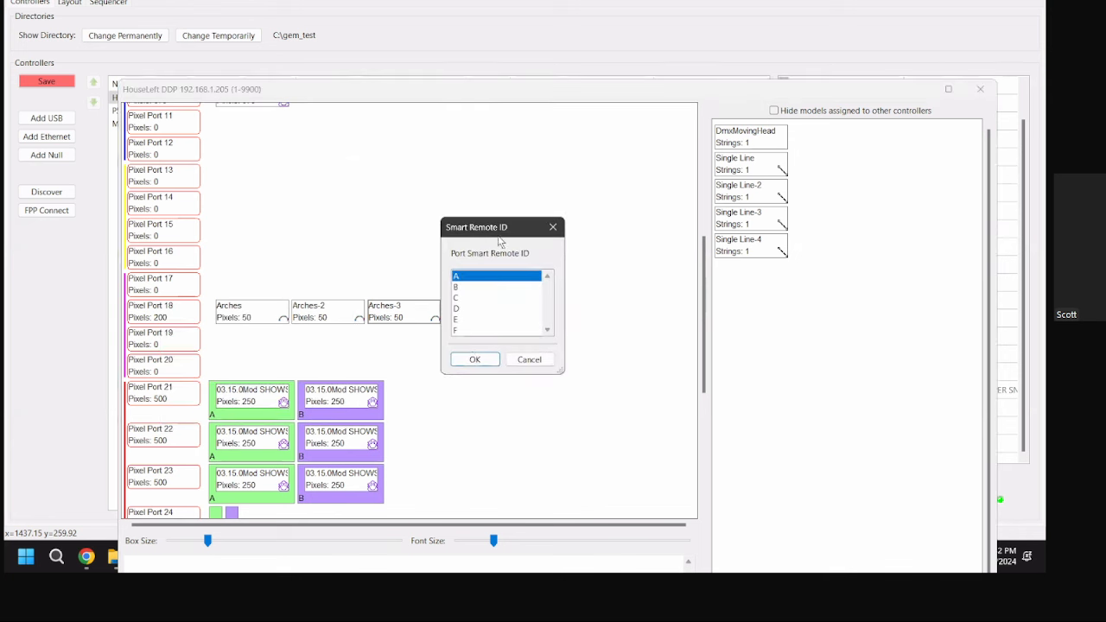
click(475, 360)
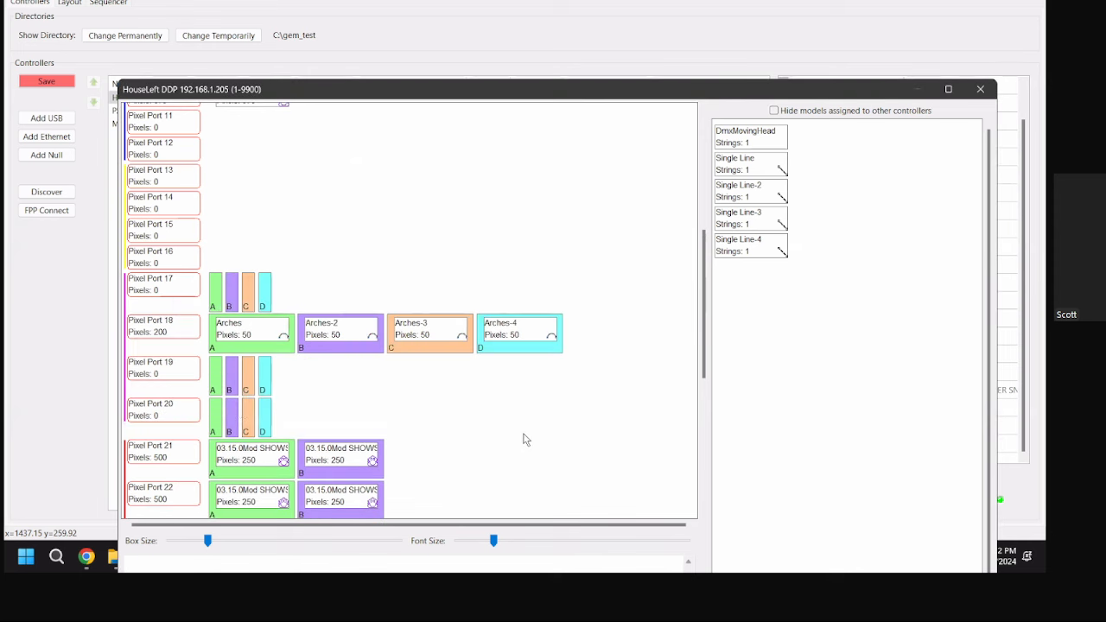
mouse_move(286, 356)
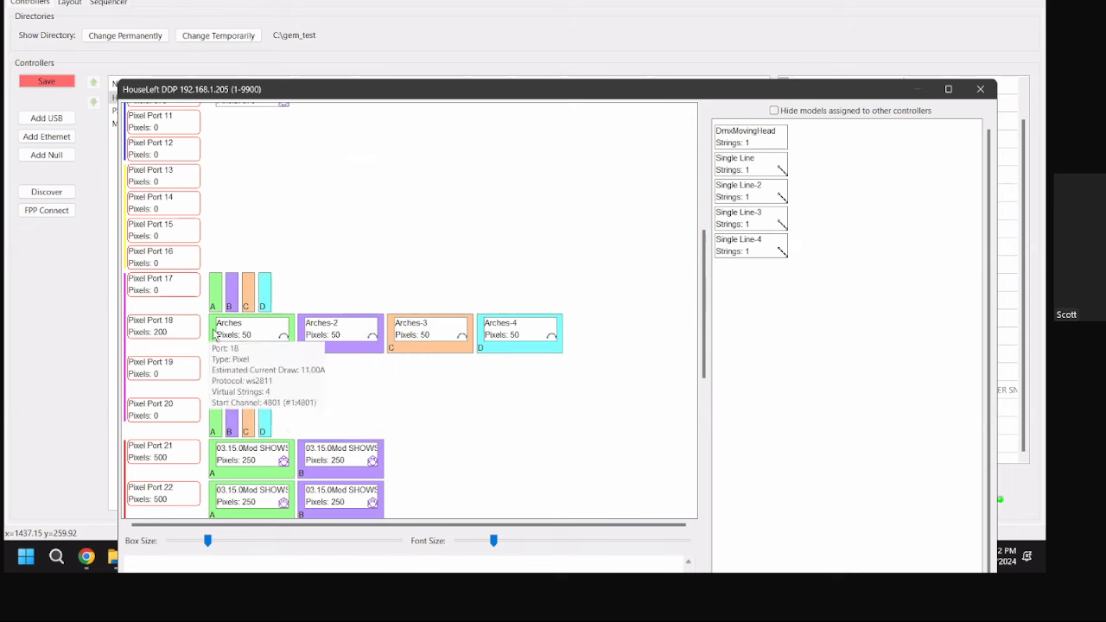
mouse_move(539, 337)
mouse_move(246, 338)
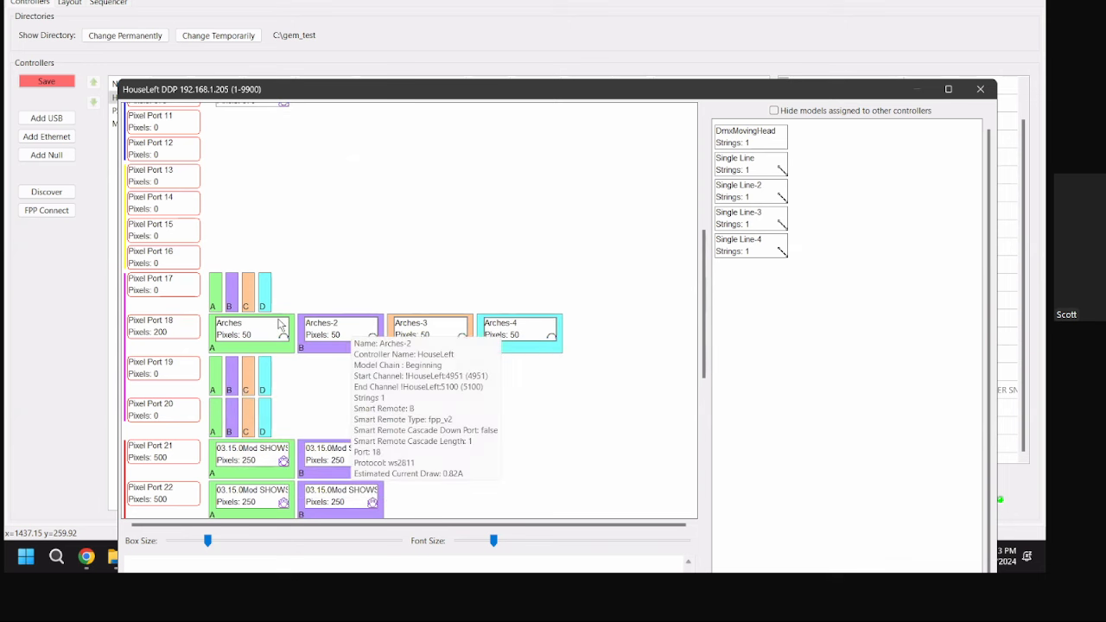
mouse_move(439, 324)
- Remove the smart remote from all models on Pixel Port 18
right_click(170, 330)
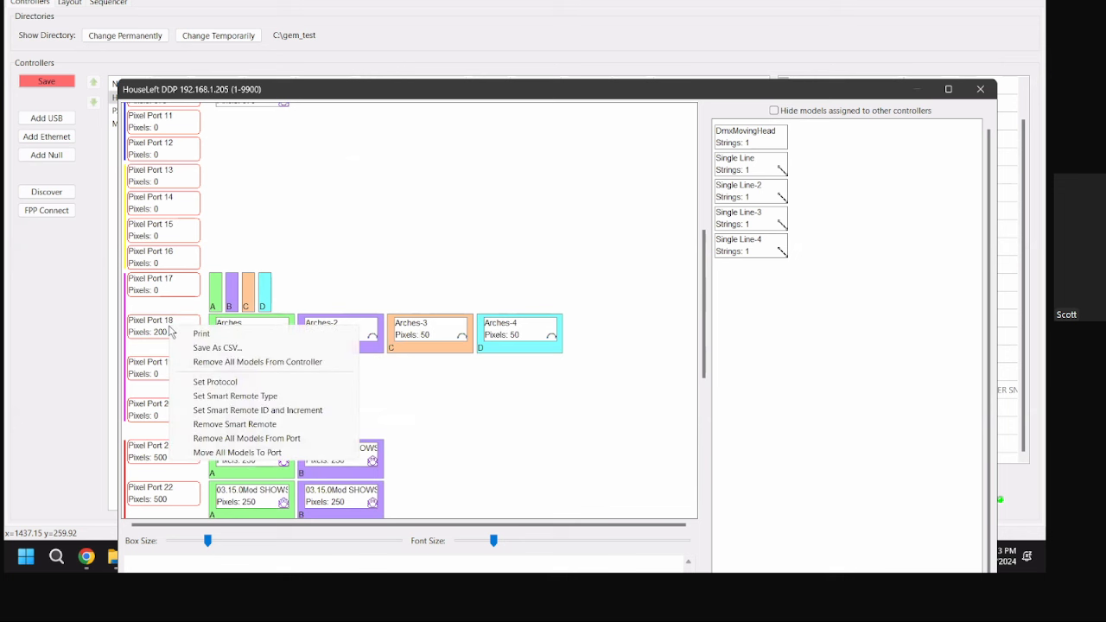
click(237, 424)
right_click(174, 309)
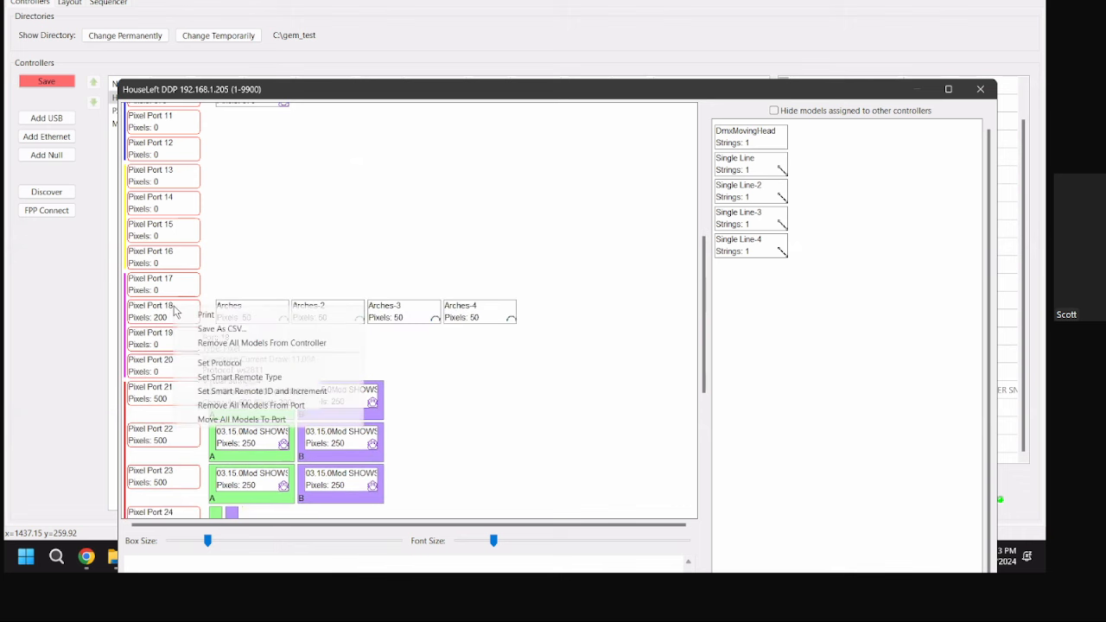
click(341, 293)
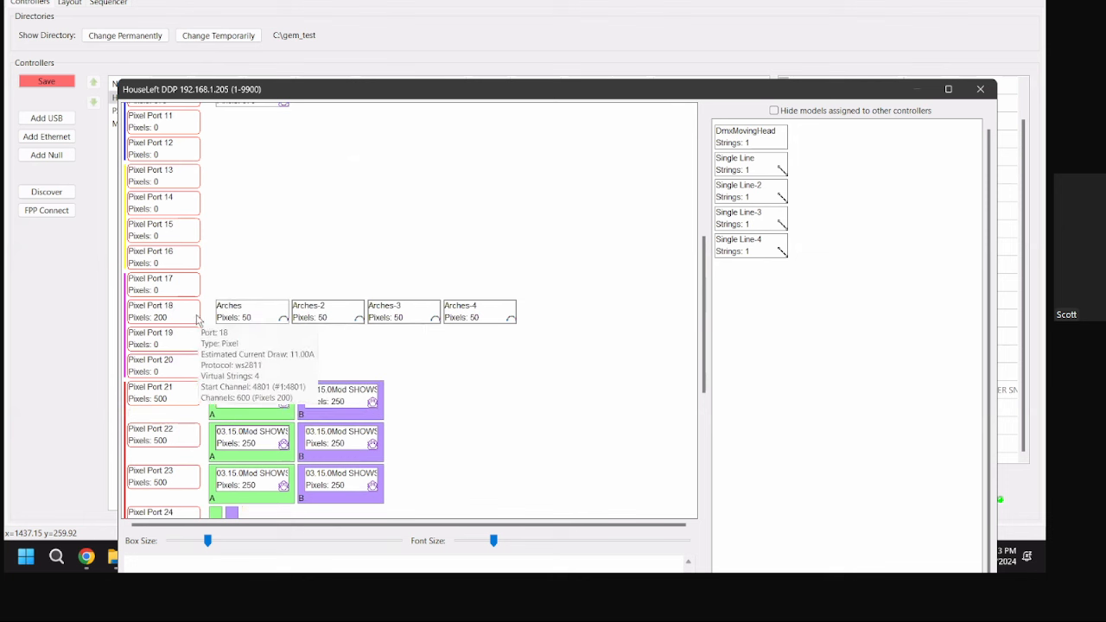
- Set the start nulls of the Arches model on Pixel Port 18 to 1
right_click(241, 316)
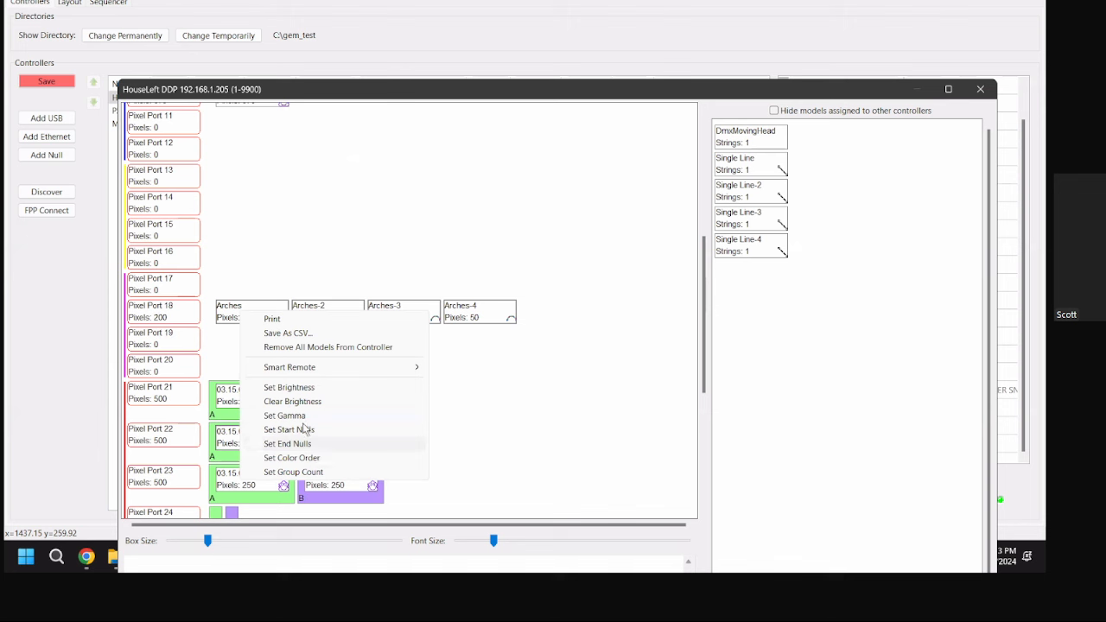
right_click(235, 311)
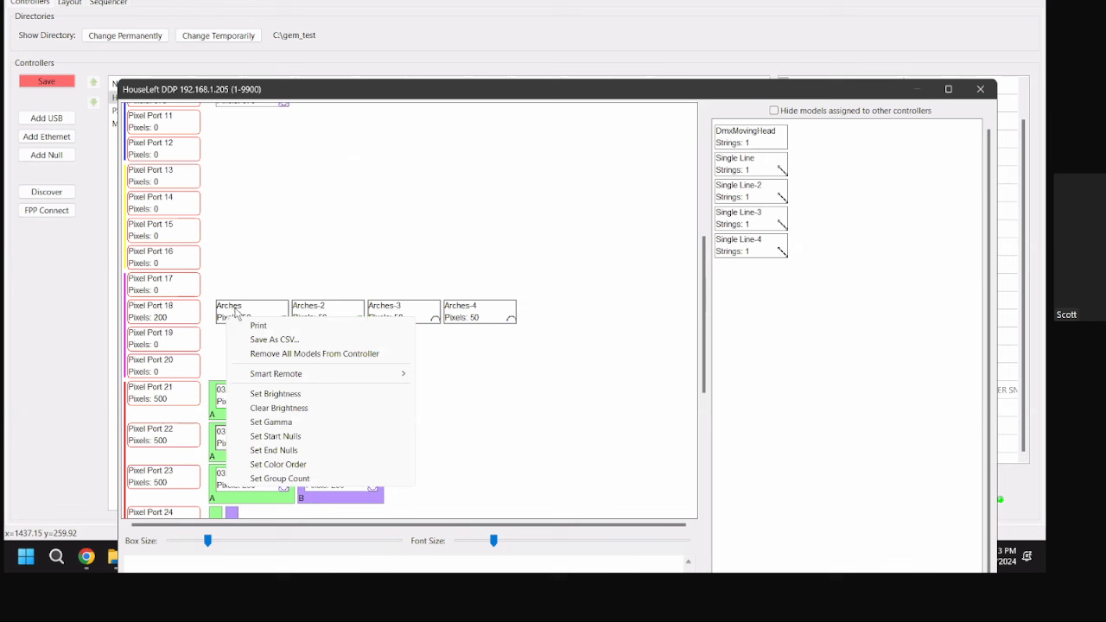
click(275, 436)
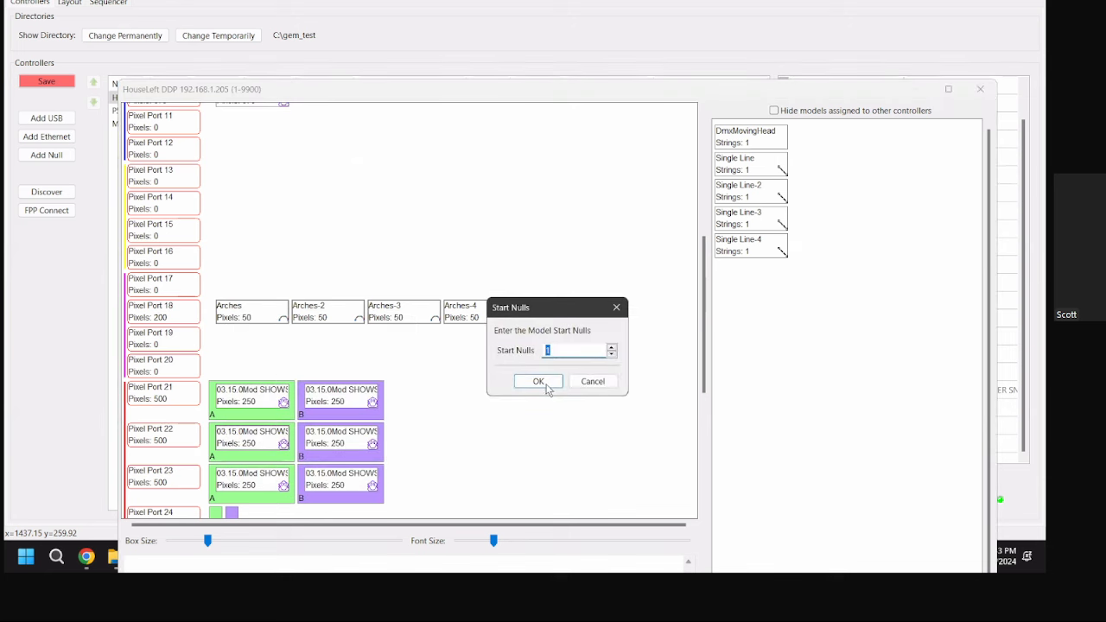
click(538, 381)
mouse_move(270, 325)
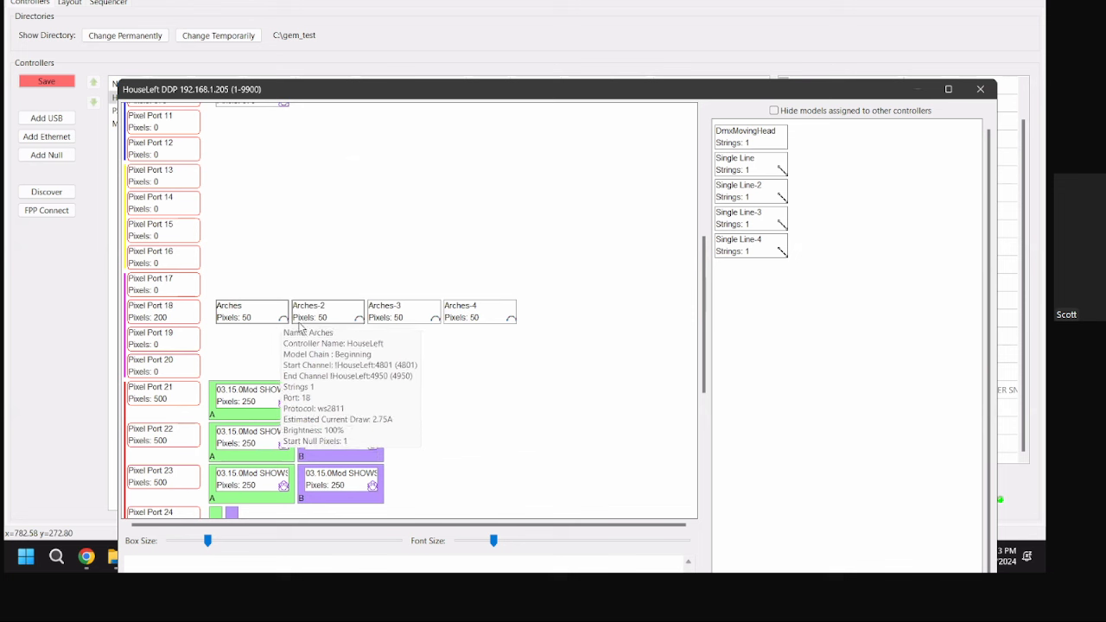
right_click(239, 320)
click(268, 246)
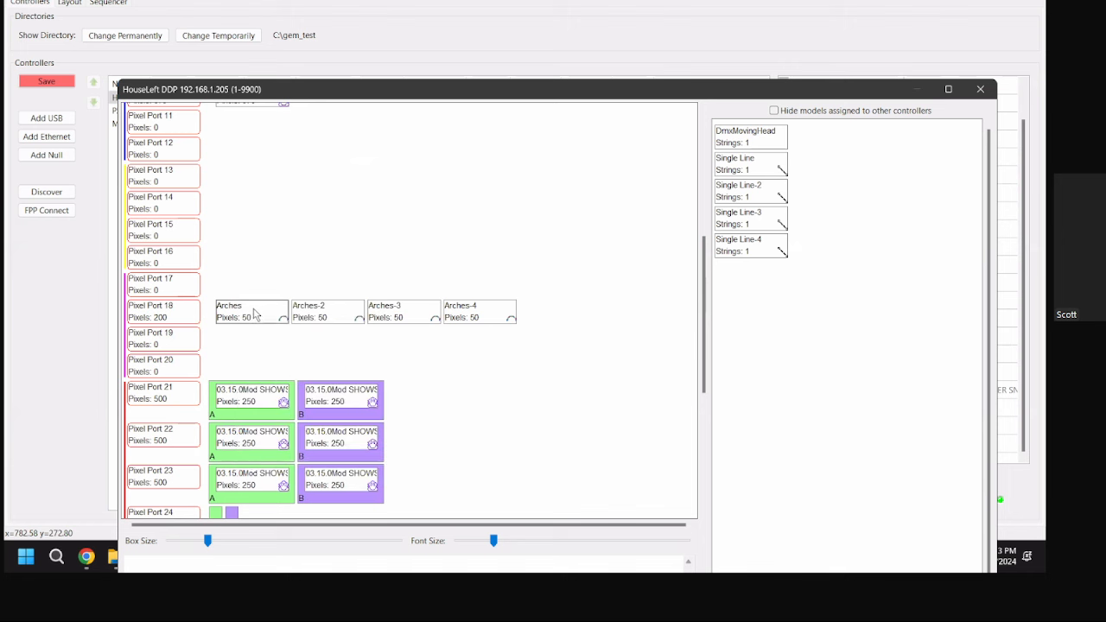
- Assign Single Line, Single Line-2, Single Line-3 and Single Line-4 to Pixel Ports 13, 14, 15 and 16 respectively
scroll(298, 334, up, 6)
scroll(298, 334, down, 8)
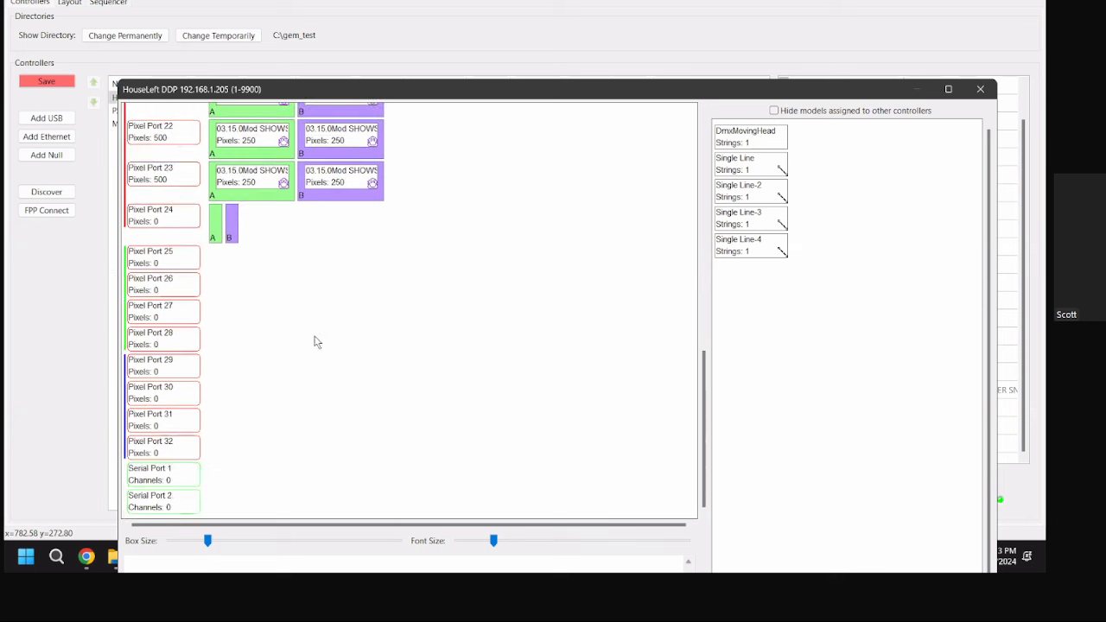
scroll(316, 341, up, 3)
scroll(363, 346, down, 3)
scroll(393, 346, up, 5)
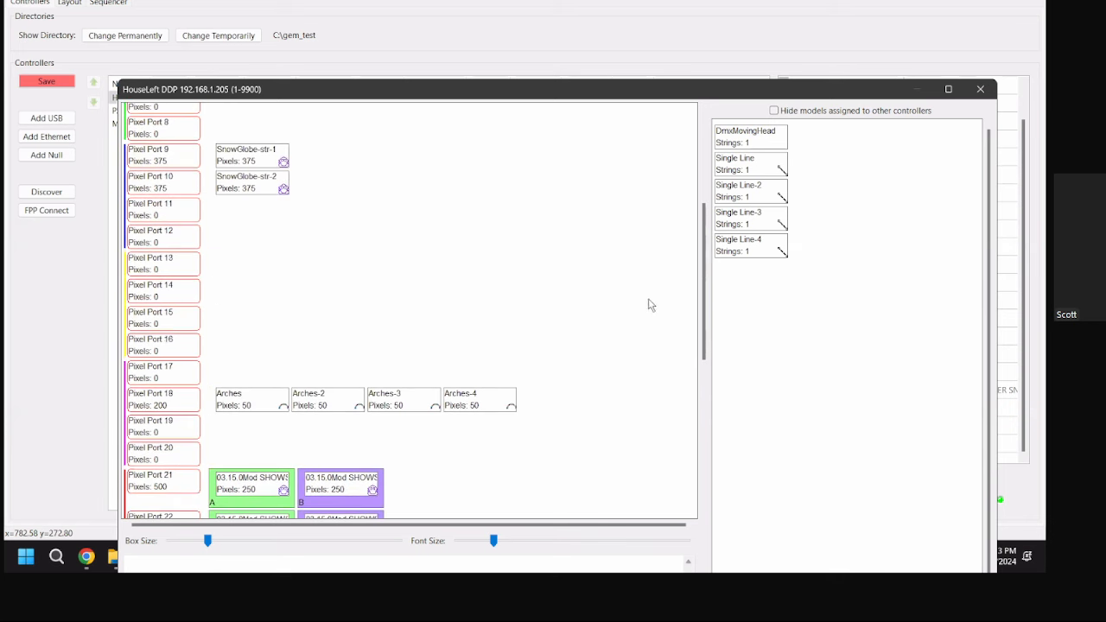
drag(745, 164, 186, 255)
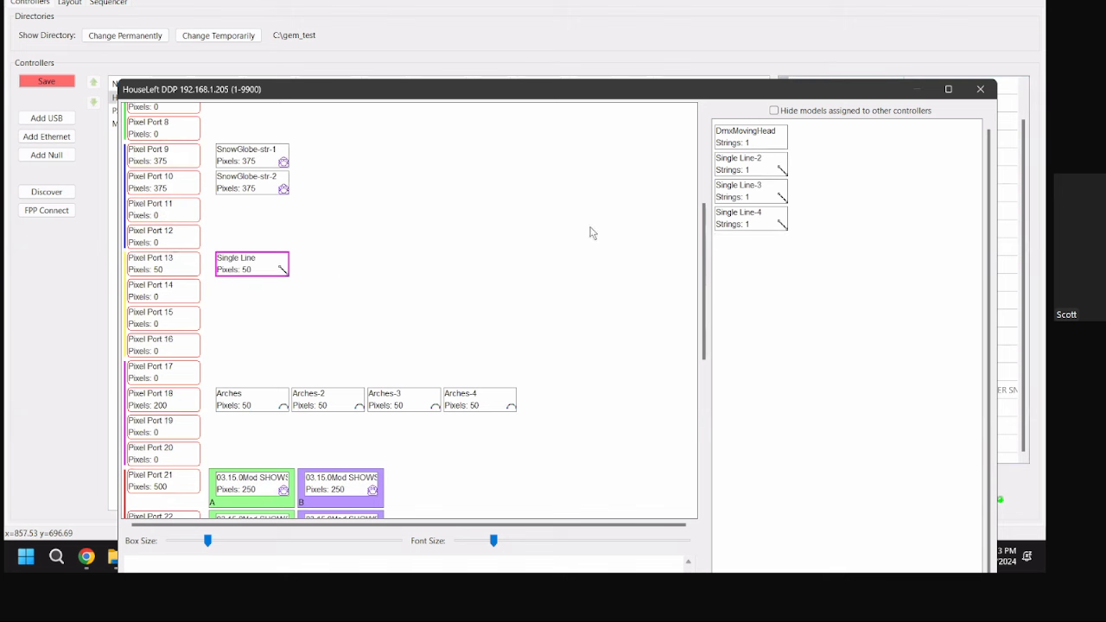
drag(747, 166, 180, 291)
drag(768, 170, 177, 321)
click(185, 346)
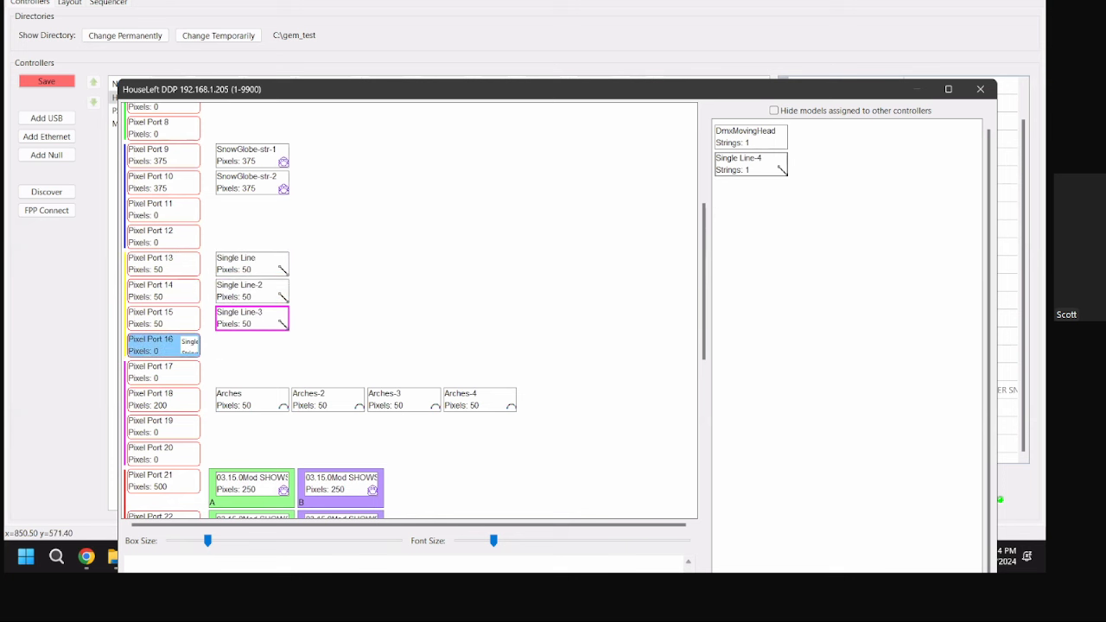
drag(235, 349, 186, 346)
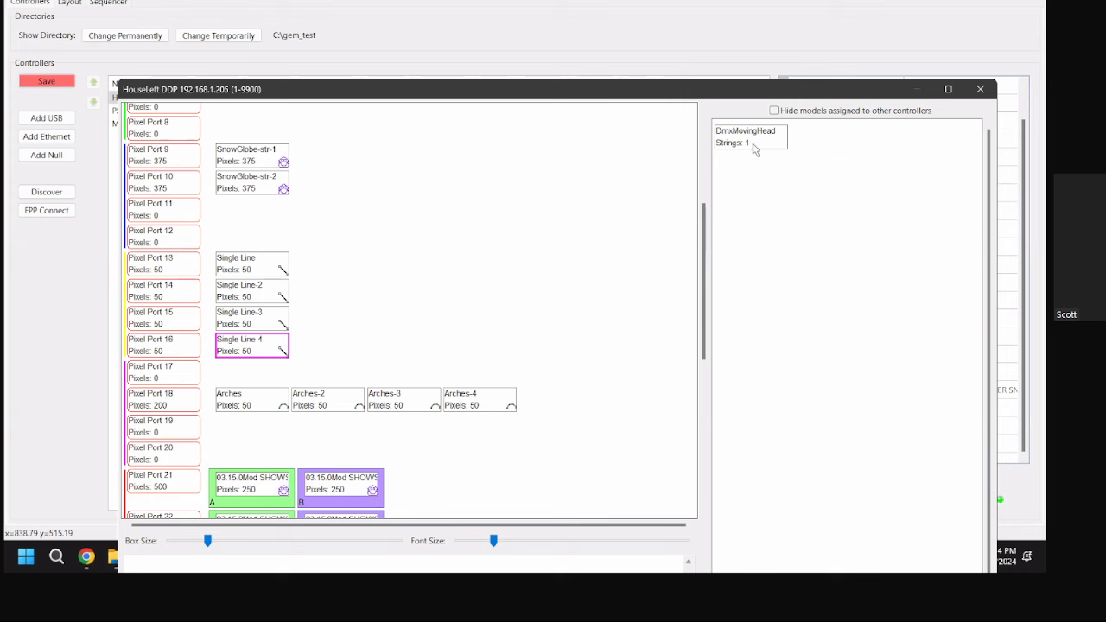
- Assign the DmxMovingHead model to Serial Port 1
drag(760, 43, 760, 13)
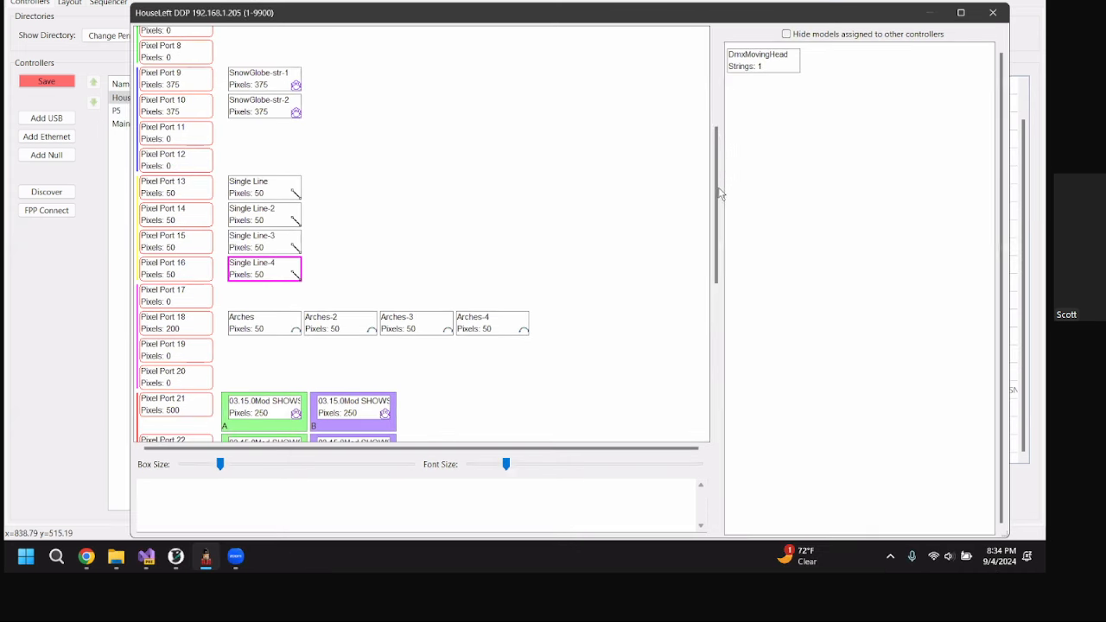
scroll(706, 356, down, 10)
scroll(706, 363, down, 1)
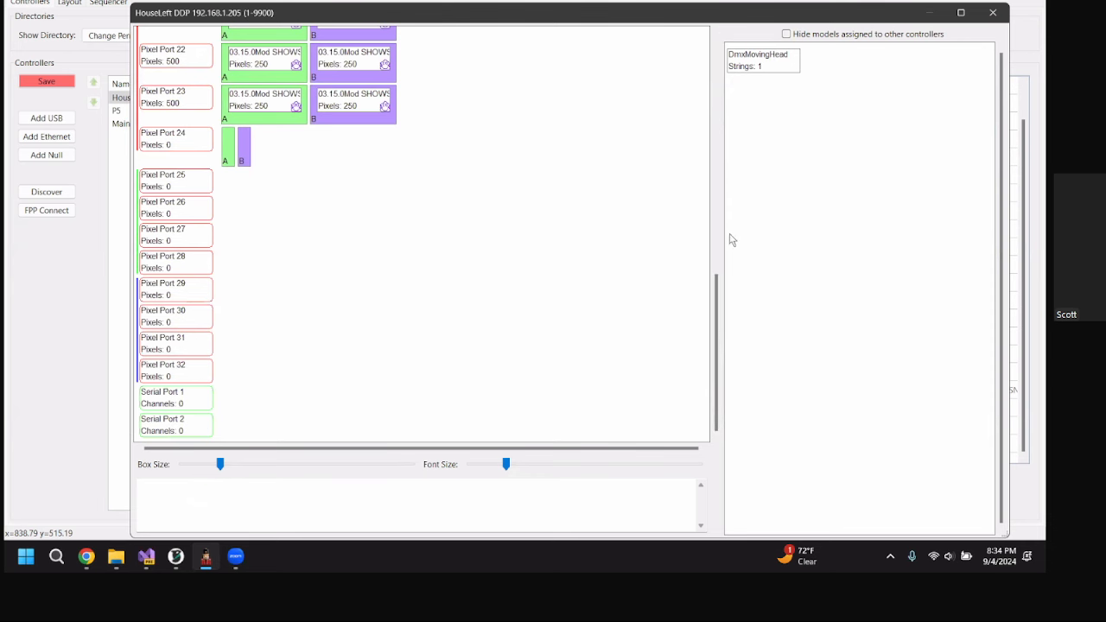
drag(761, 52, 204, 399)
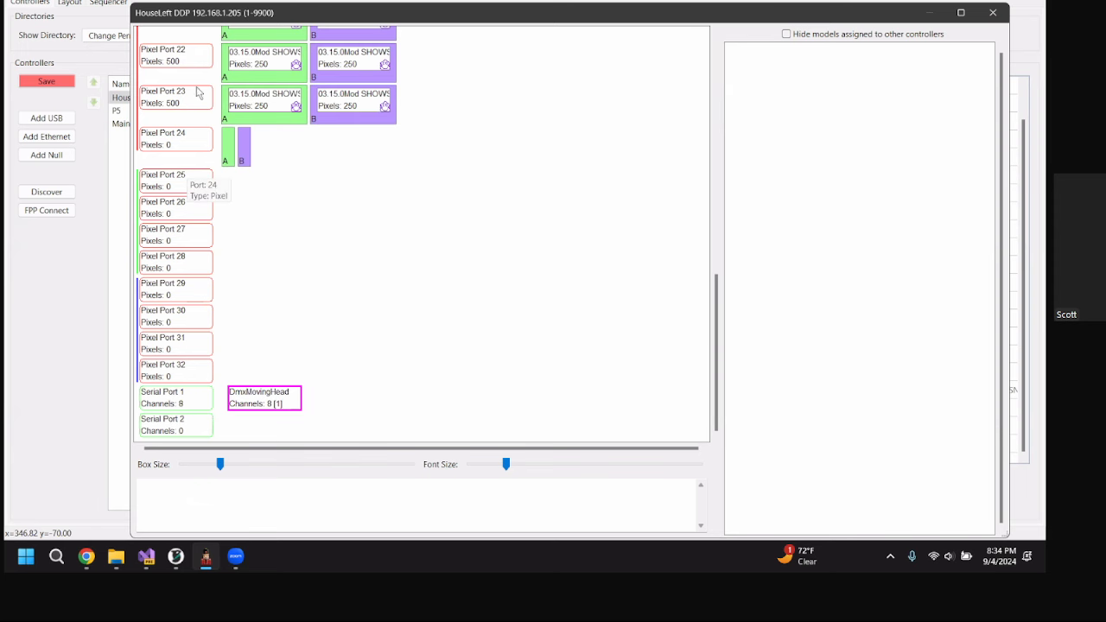
- Examine the protocol options available for Serial Port 1 and leave them without making a change
mouse_move(189, 407)
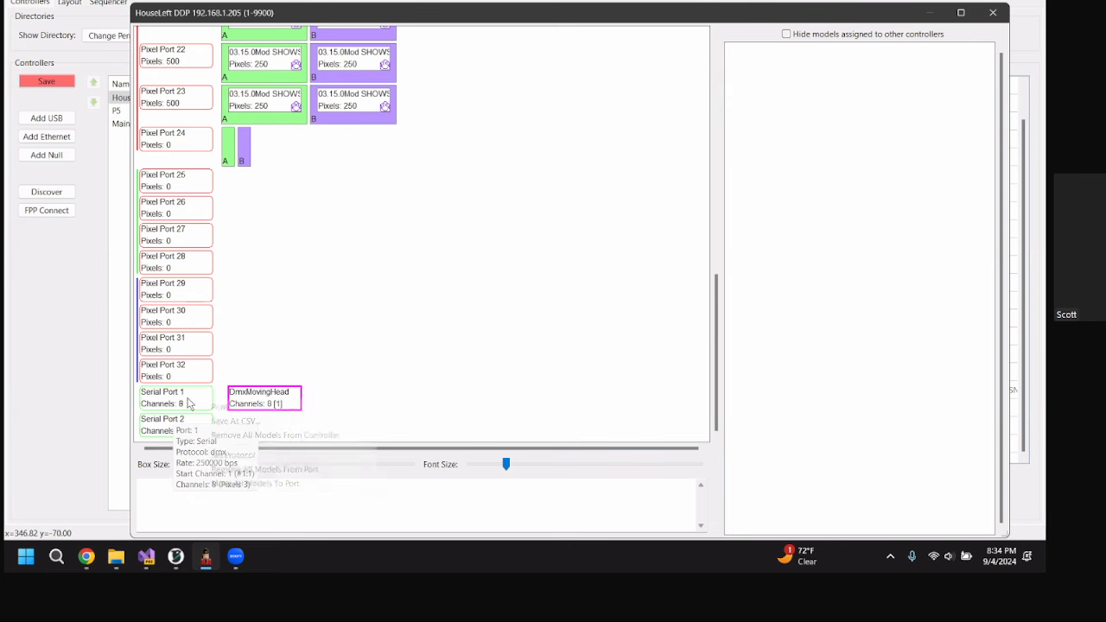
right_click(227, 405)
click(260, 456)
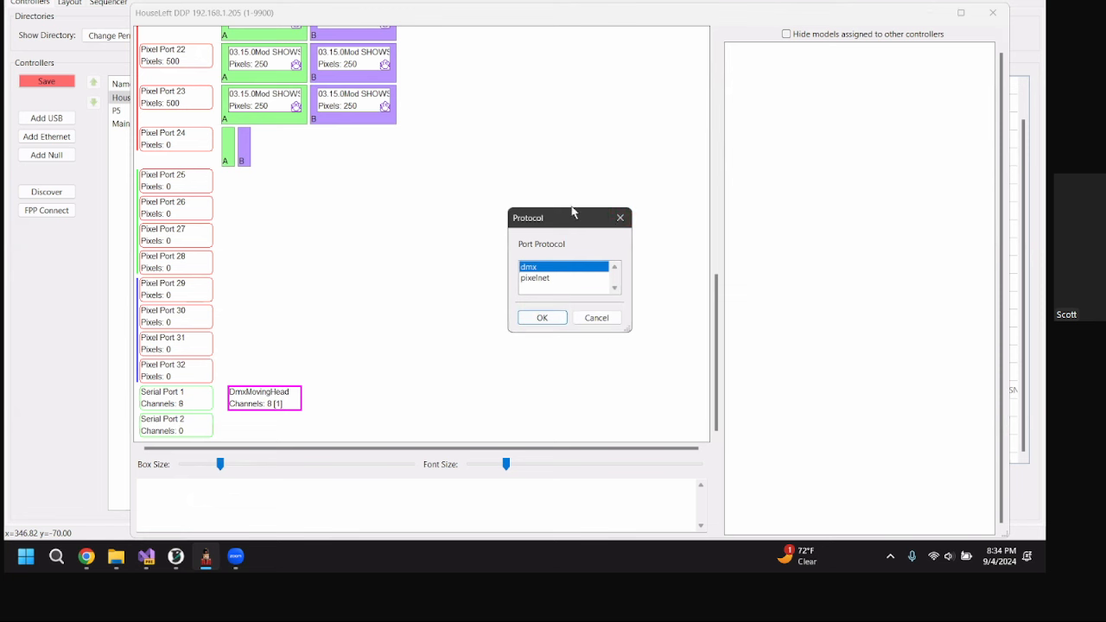
click(622, 220)
right_click(194, 403)
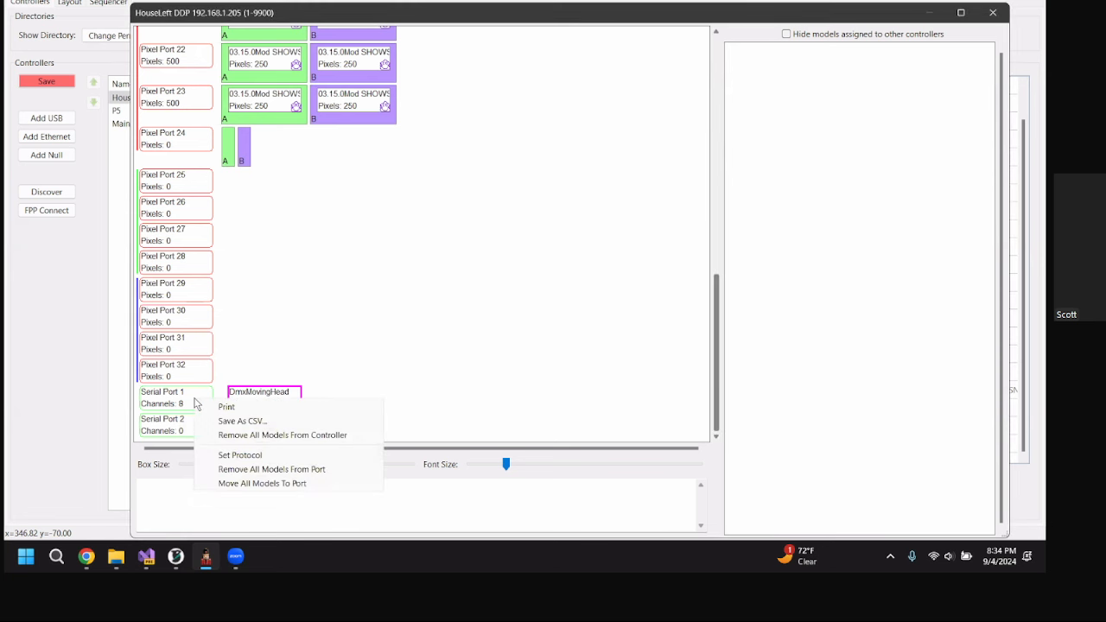
click(242, 456)
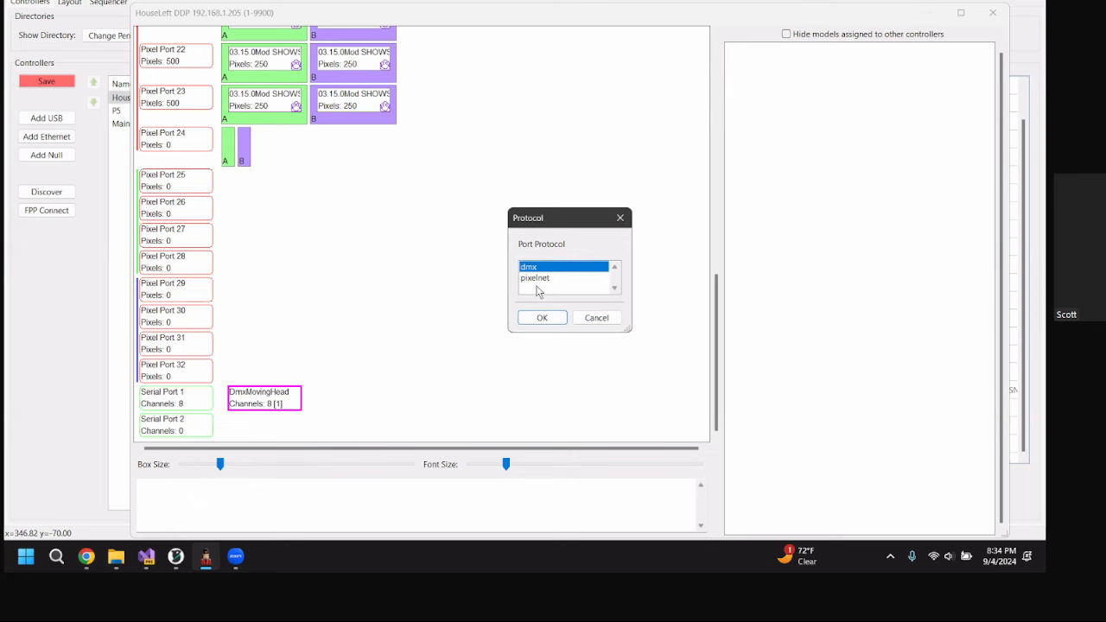
click(596, 318)
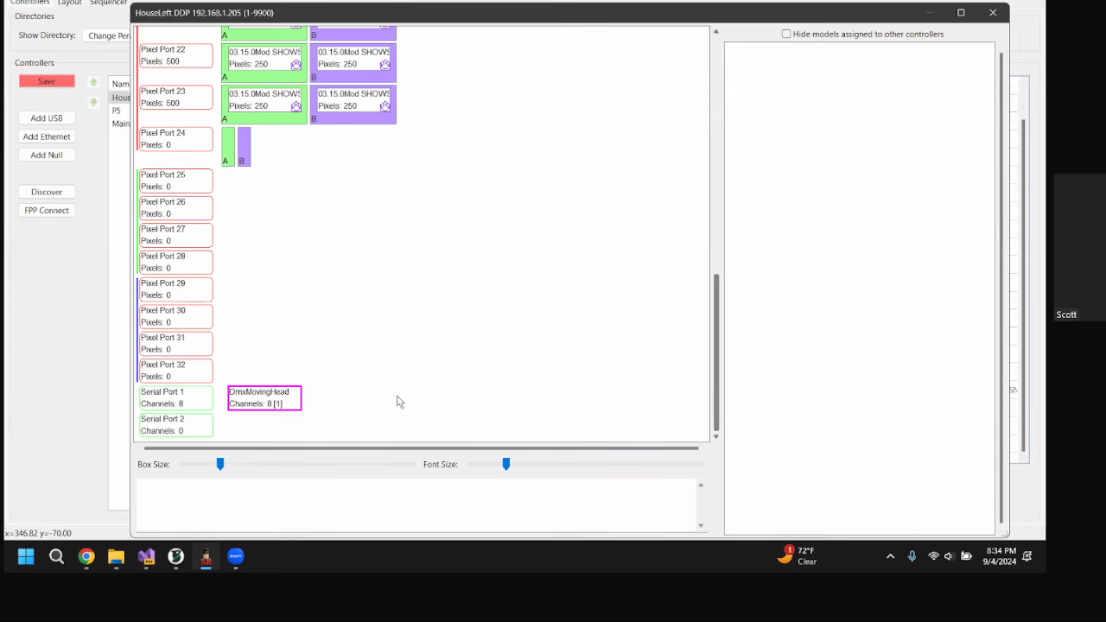
- Set the DMX channel of the DmxMovingHead model on Serial Port 1 to 10
mouse_move(261, 412)
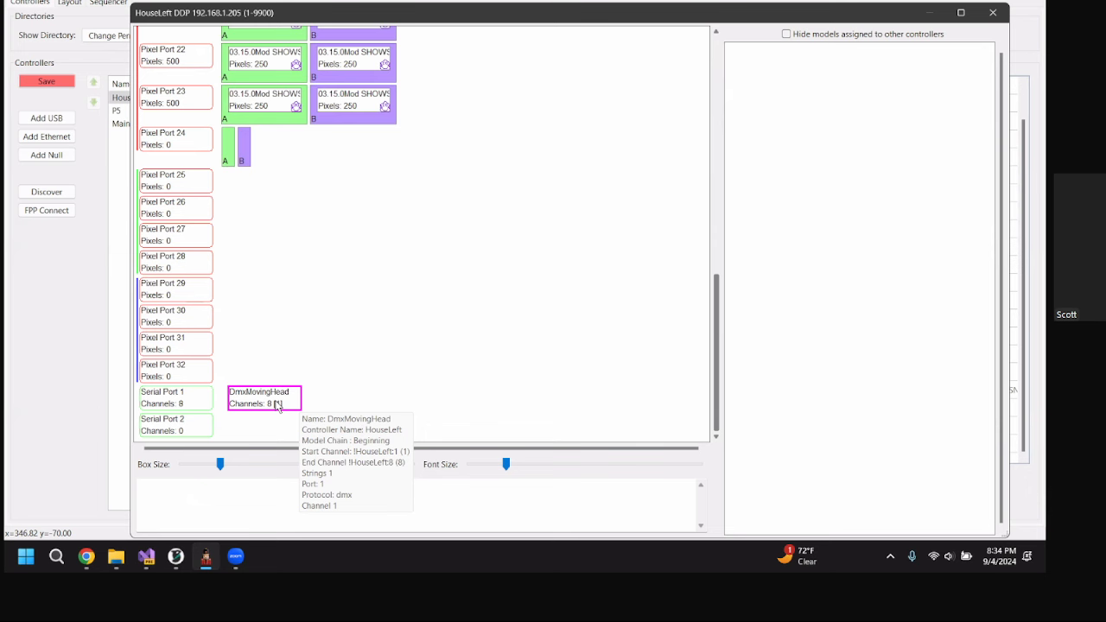
right_click(276, 404)
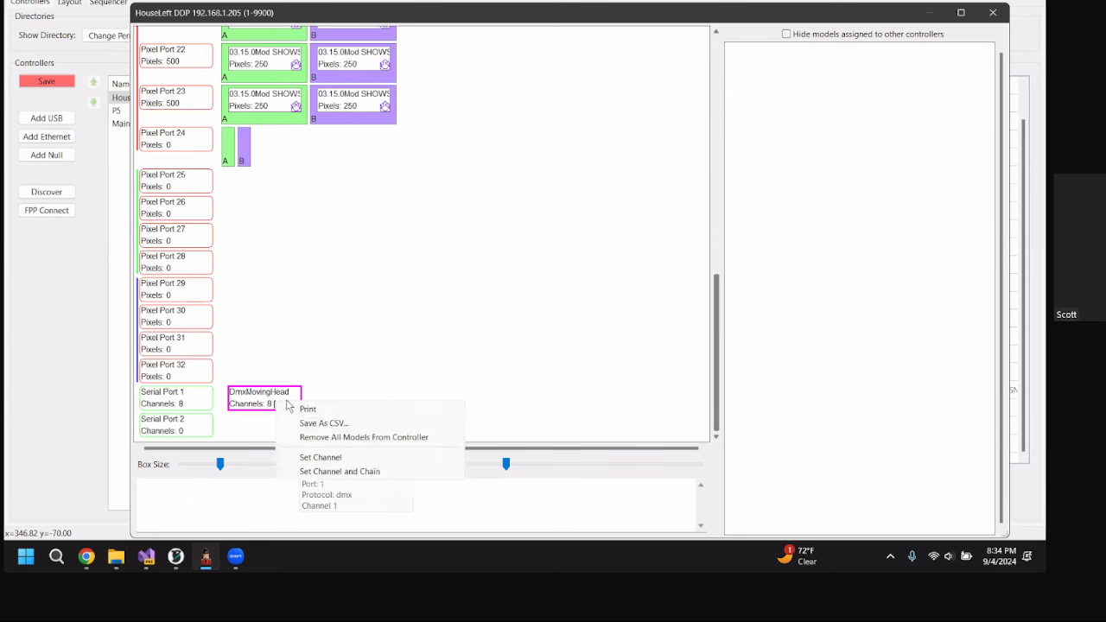
click(379, 458)
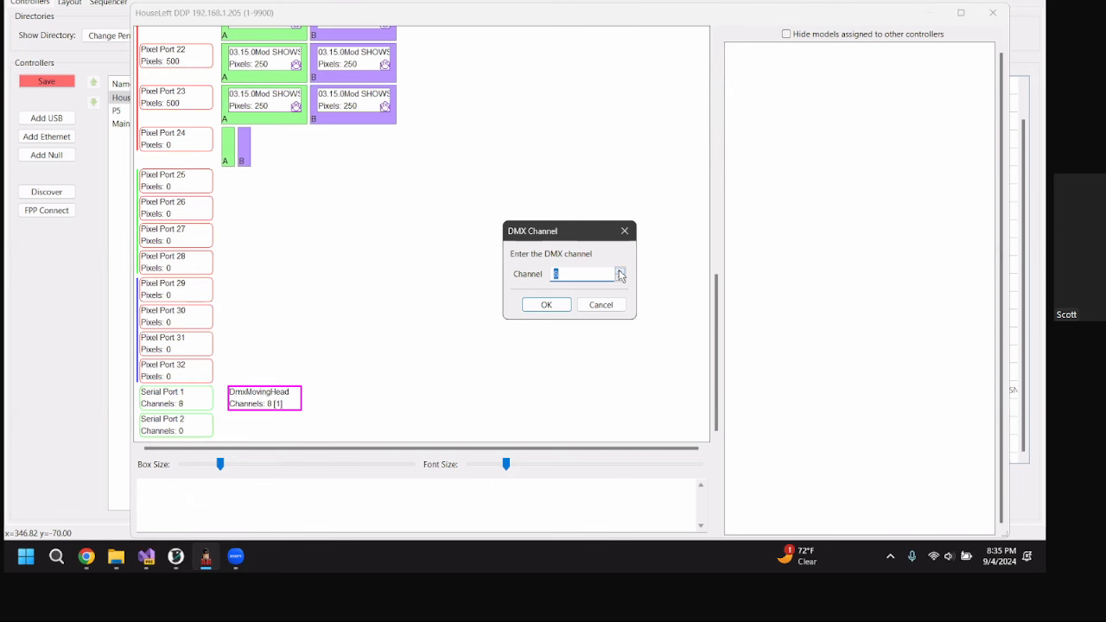
key(Return)
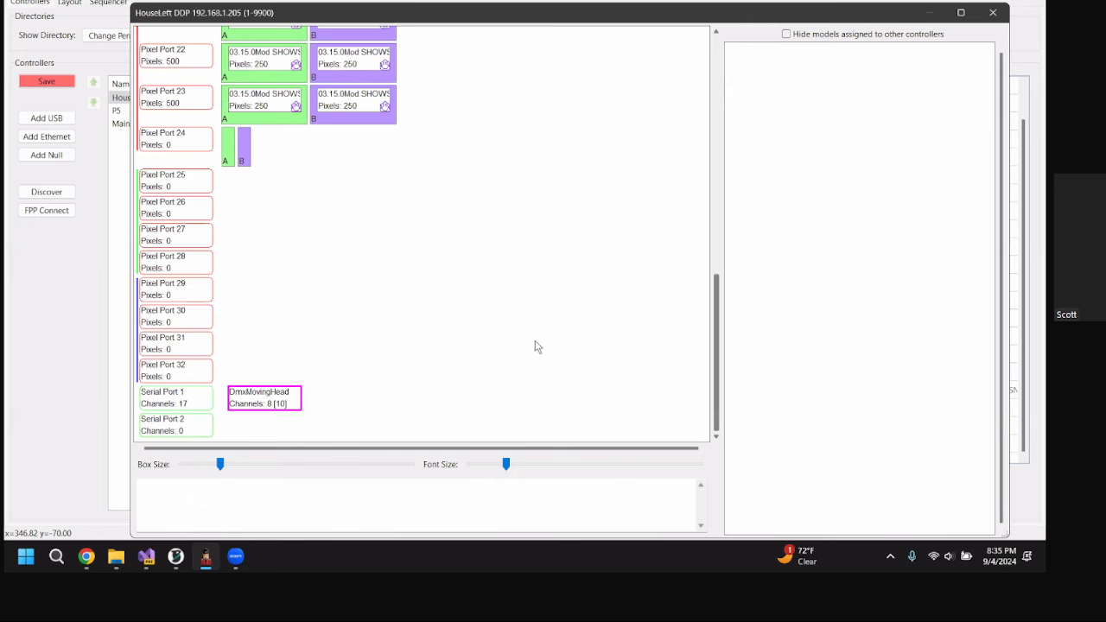
- Set the DMX channel of the DmxMovingHead model back to 1
mouse_move(292, 413)
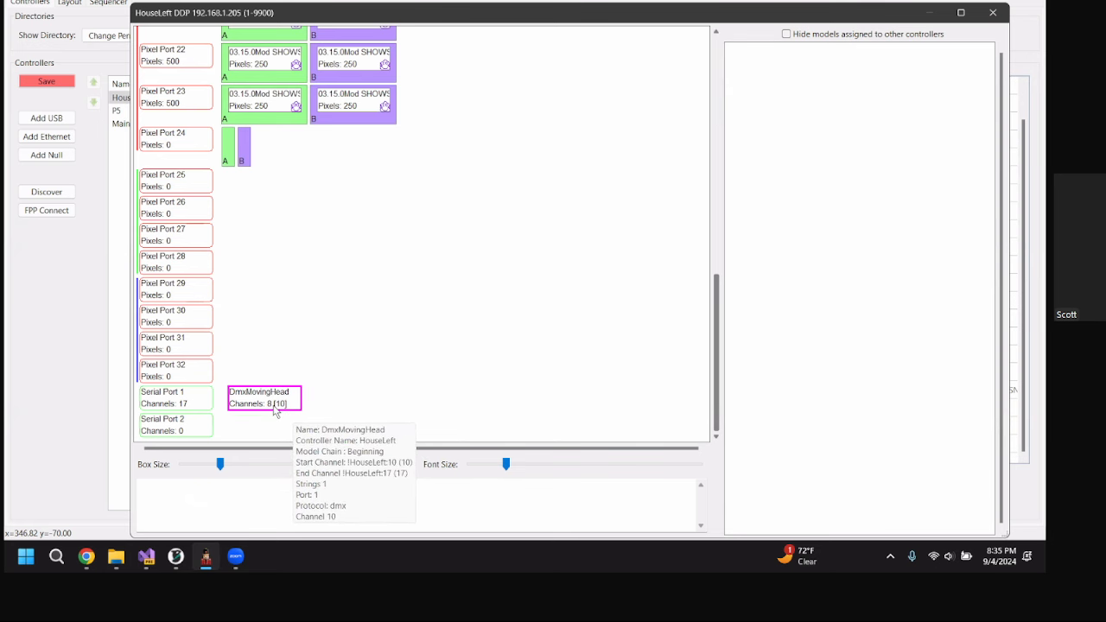
right_click(275, 407)
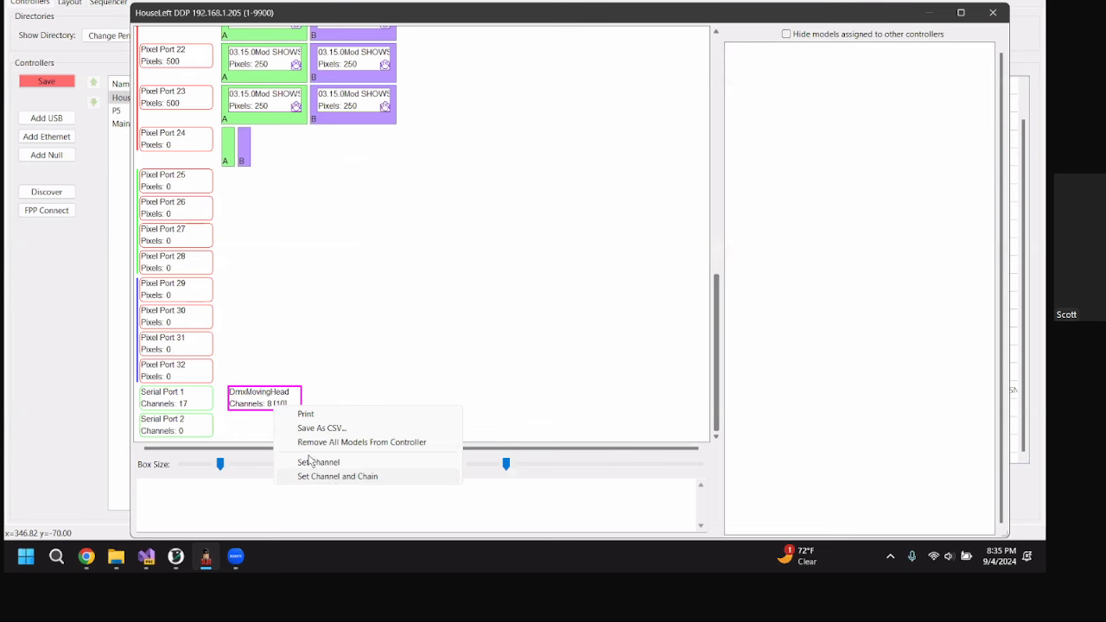
click(571, 380)
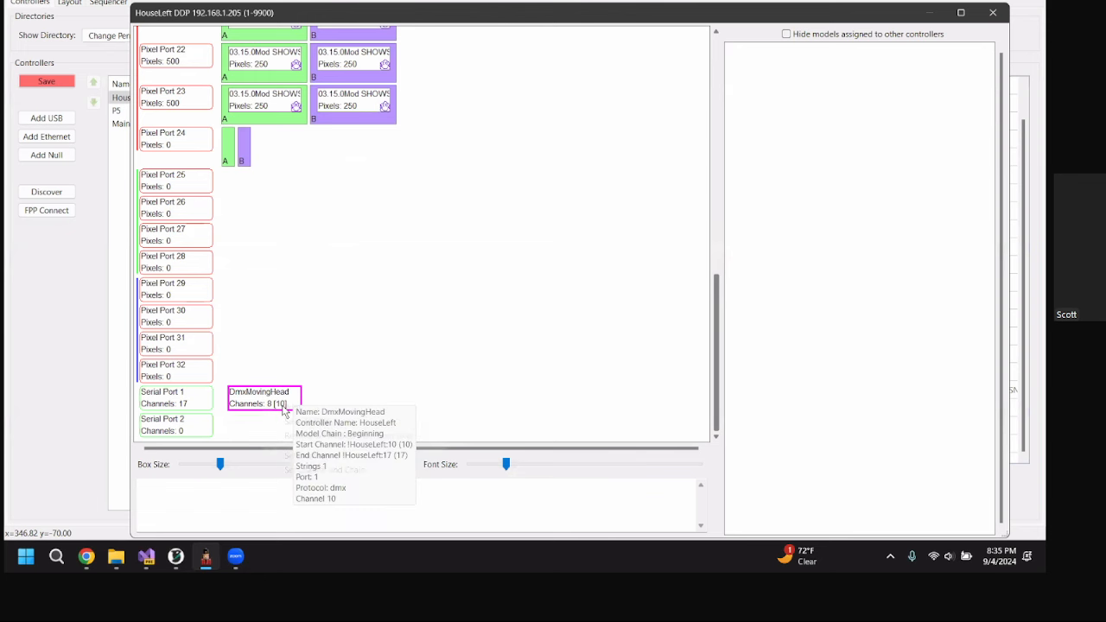
right_click(283, 411)
click(353, 456)
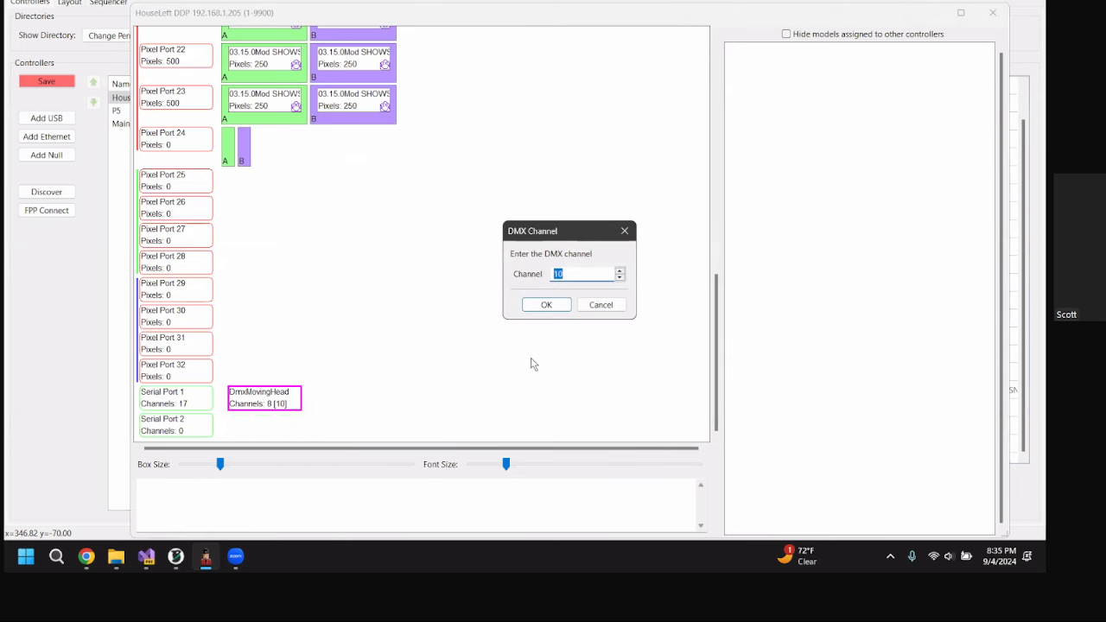
text(1)
click(550, 306)
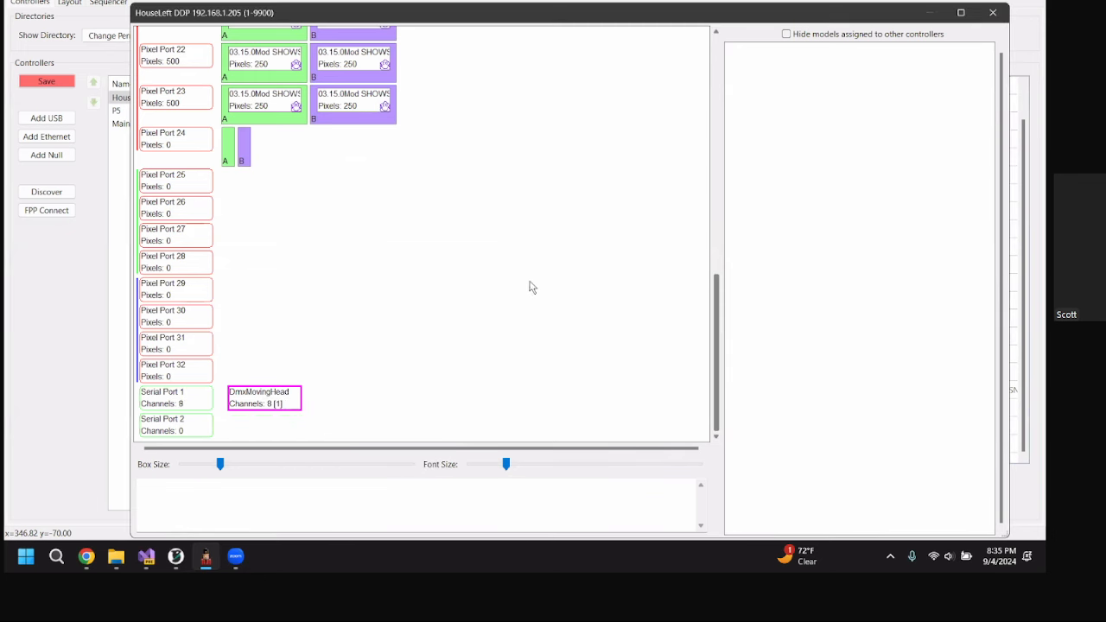
- Start printing the HouseLeft port layout, accepting the page setup with Letter paper in portrait orientation
scroll(475, 321, up, 10)
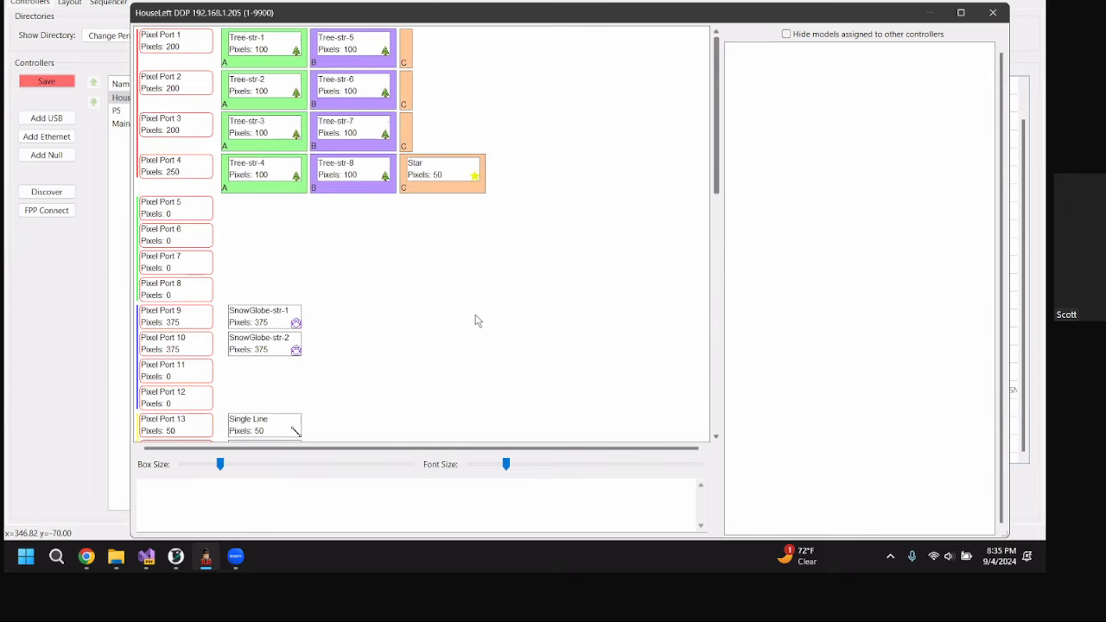
scroll(475, 320, down, 3)
scroll(484, 297, up, 3)
right_click(254, 64)
right_click(260, 43)
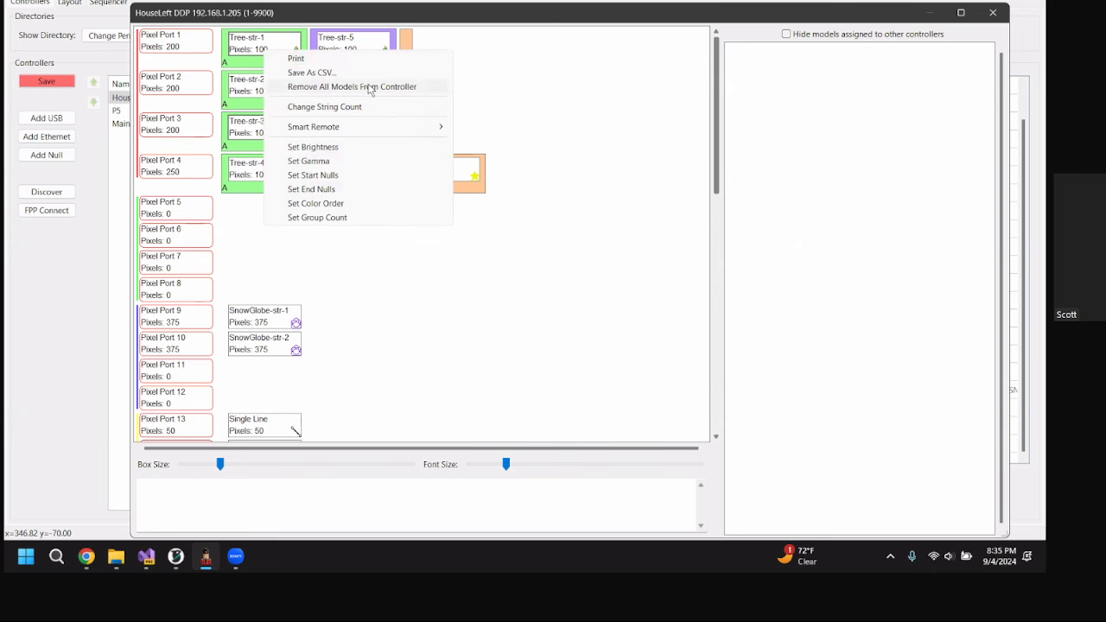
click(411, 67)
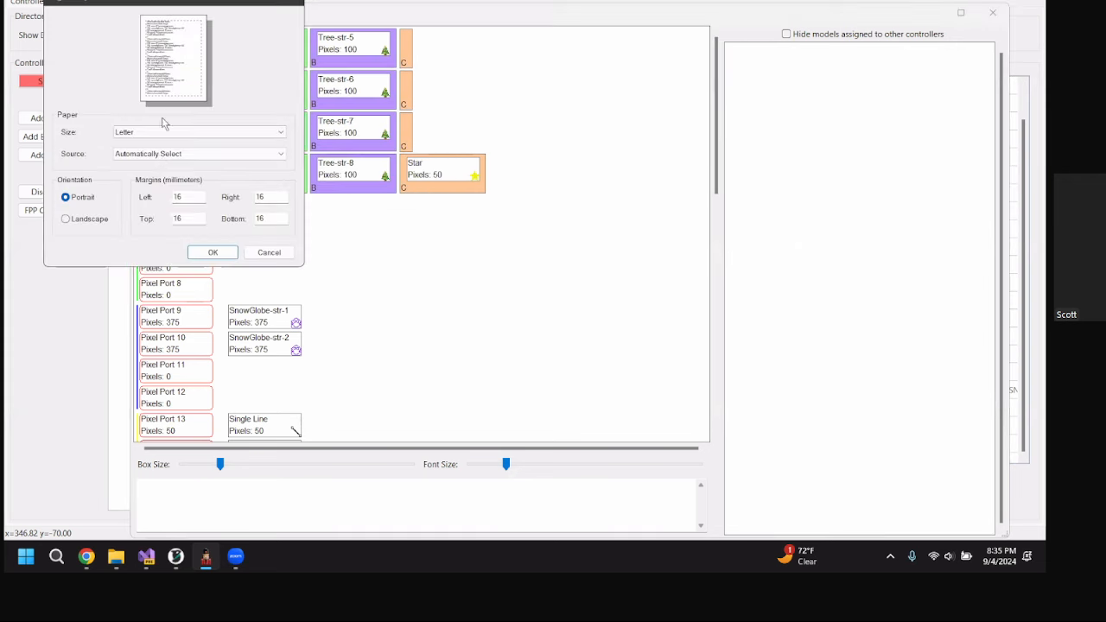
click(213, 252)
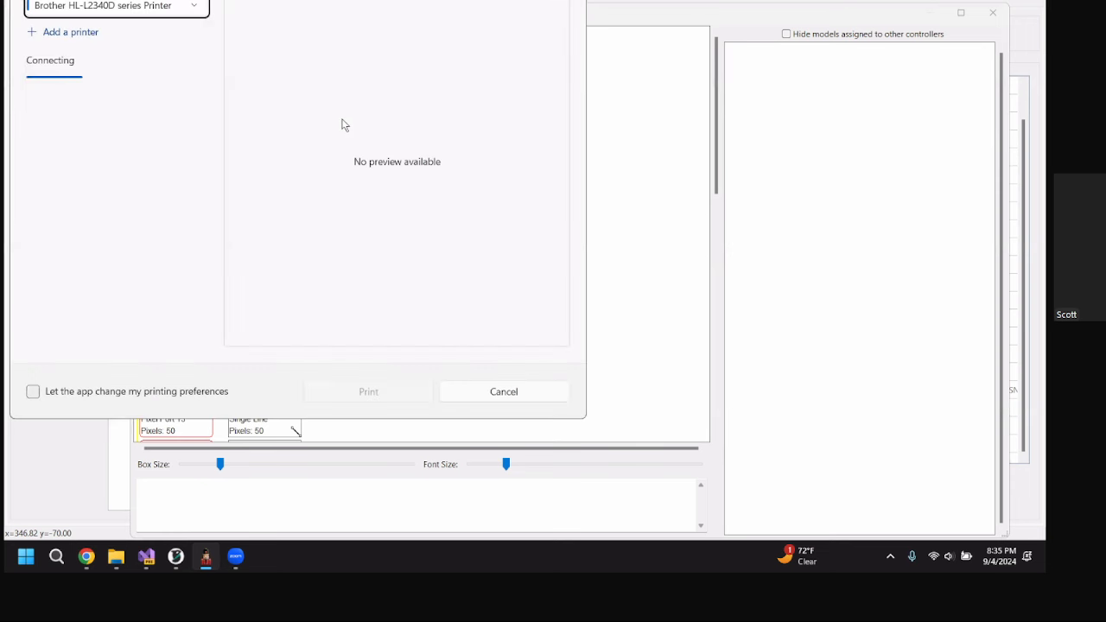
- Print all pages of the layout with Microsoft Print to PDF, save the file as yyy, and continue past the debugger exception
click(187, 6)
click(155, 30)
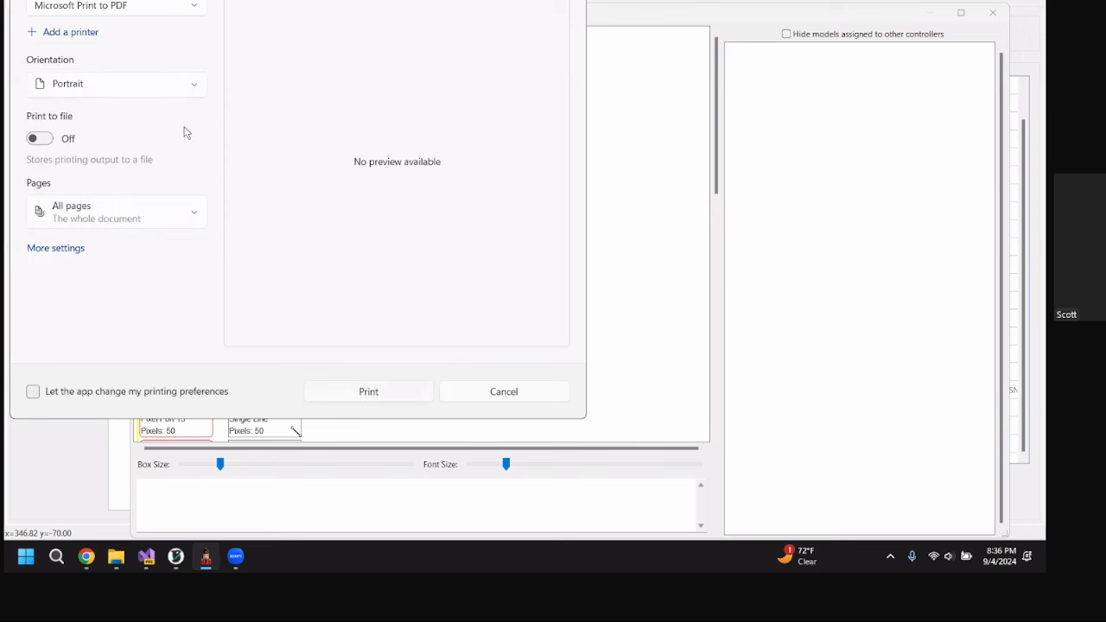
click(374, 398)
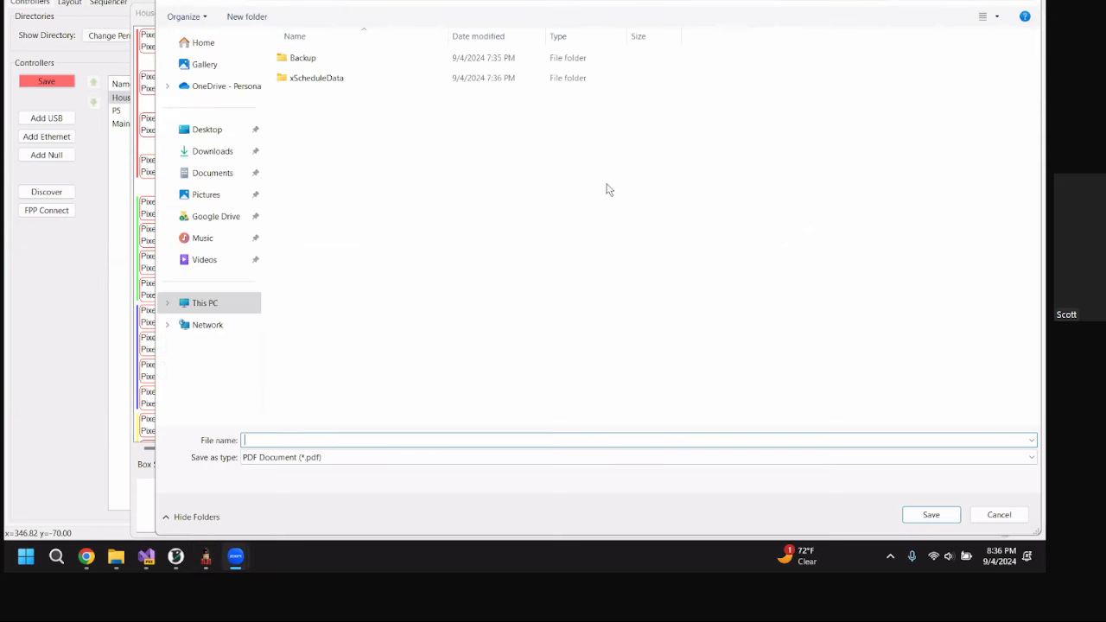
text(yyy)
click(937, 517)
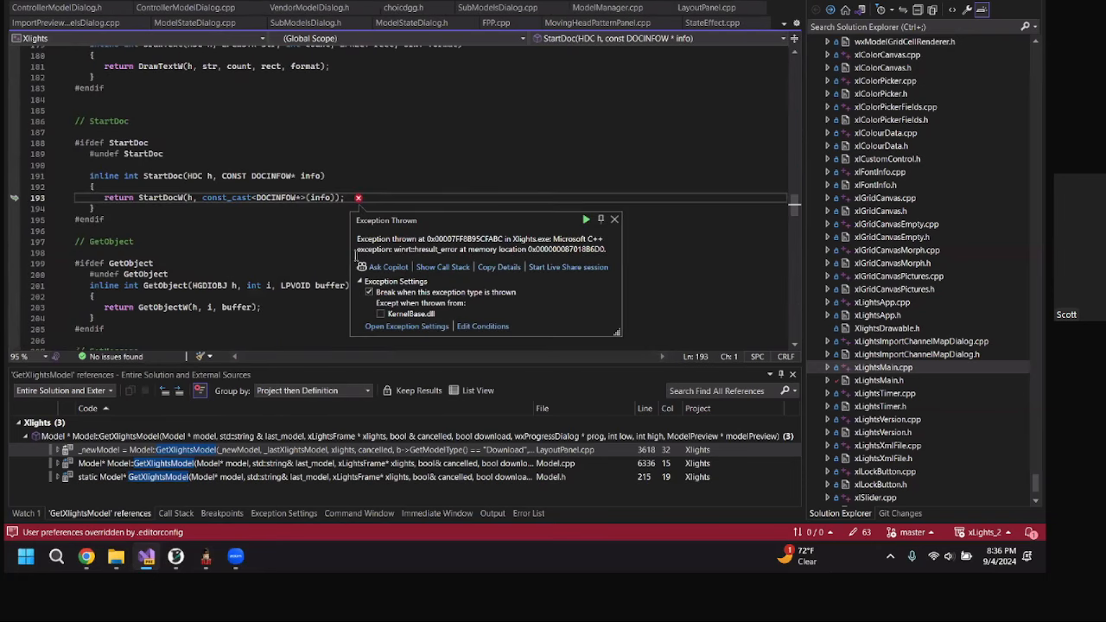
key(F5)
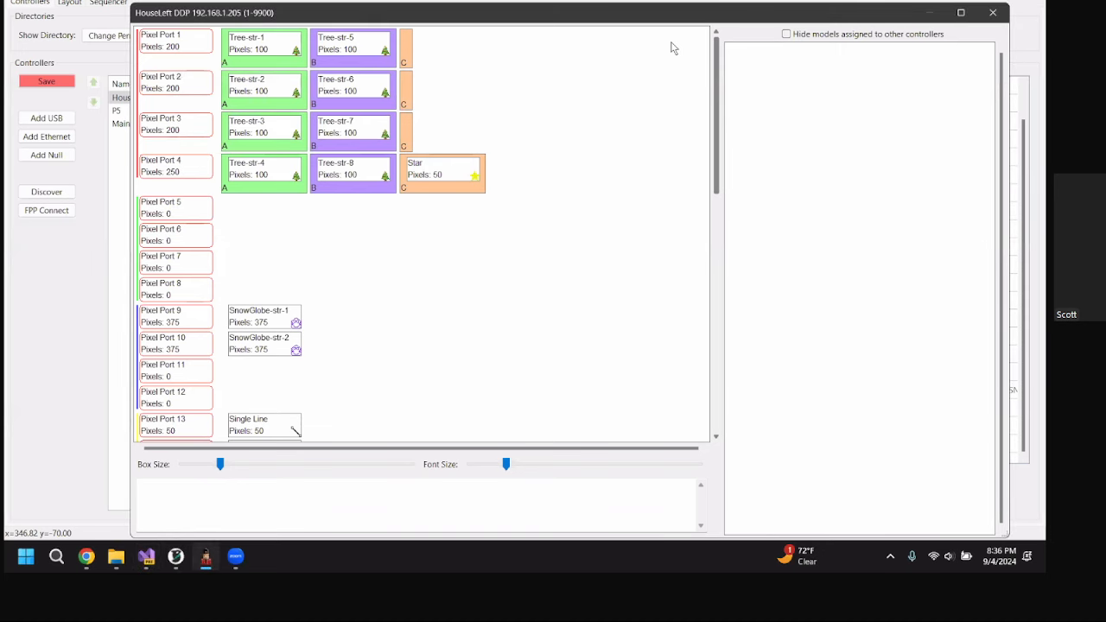
- Close the controller layout window and review the pages of yyy.pdf from the gem_test folder
key(Escape)
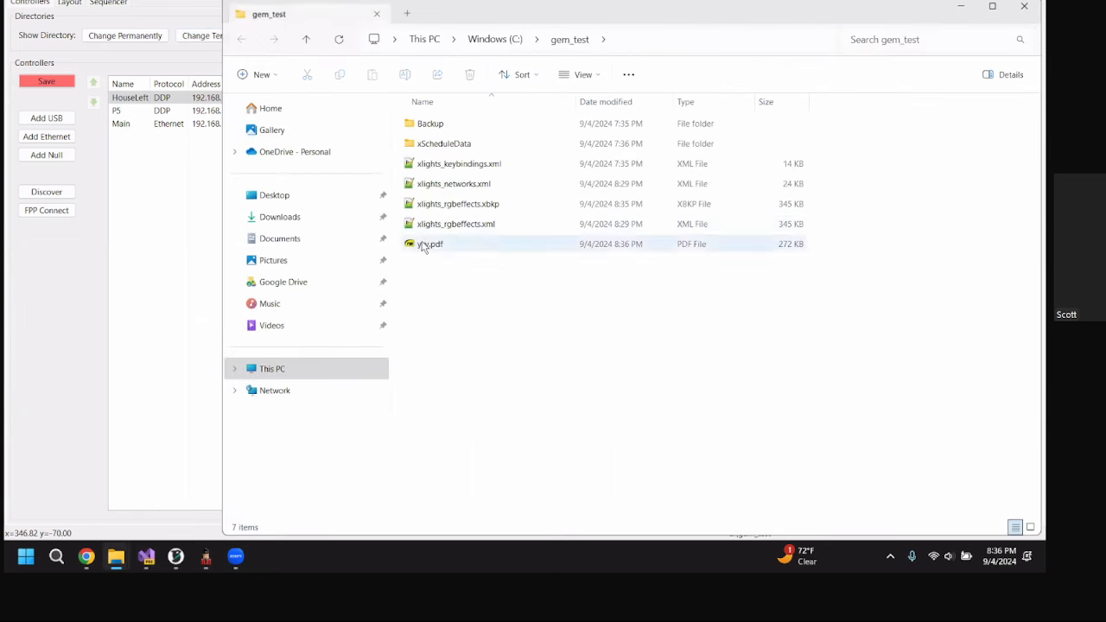
double_click(425, 245)
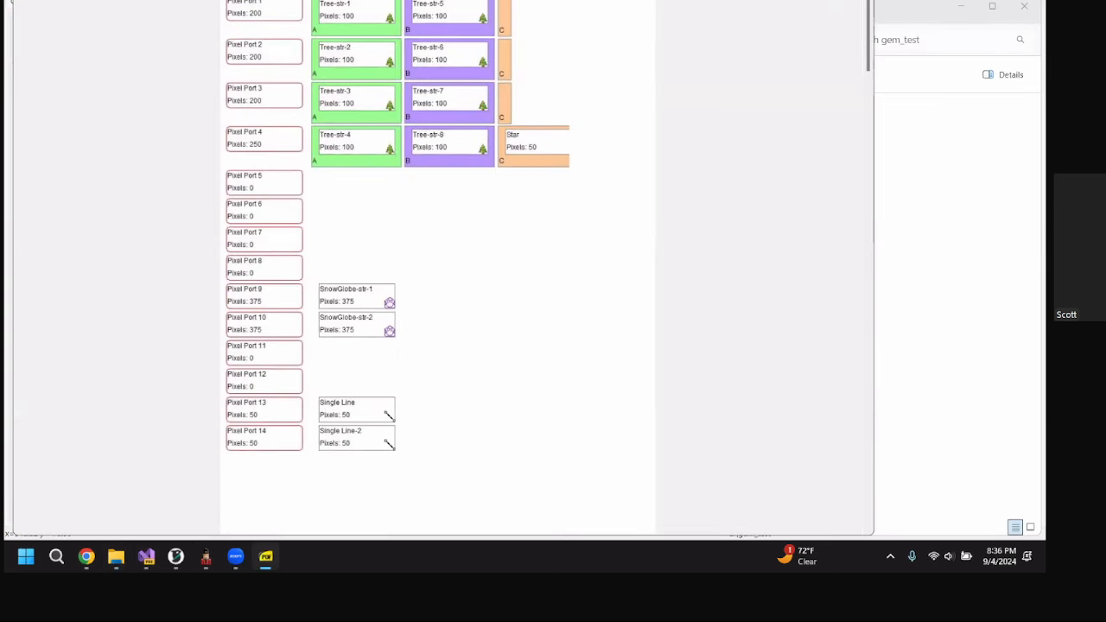
scroll(288, 66, down, 3)
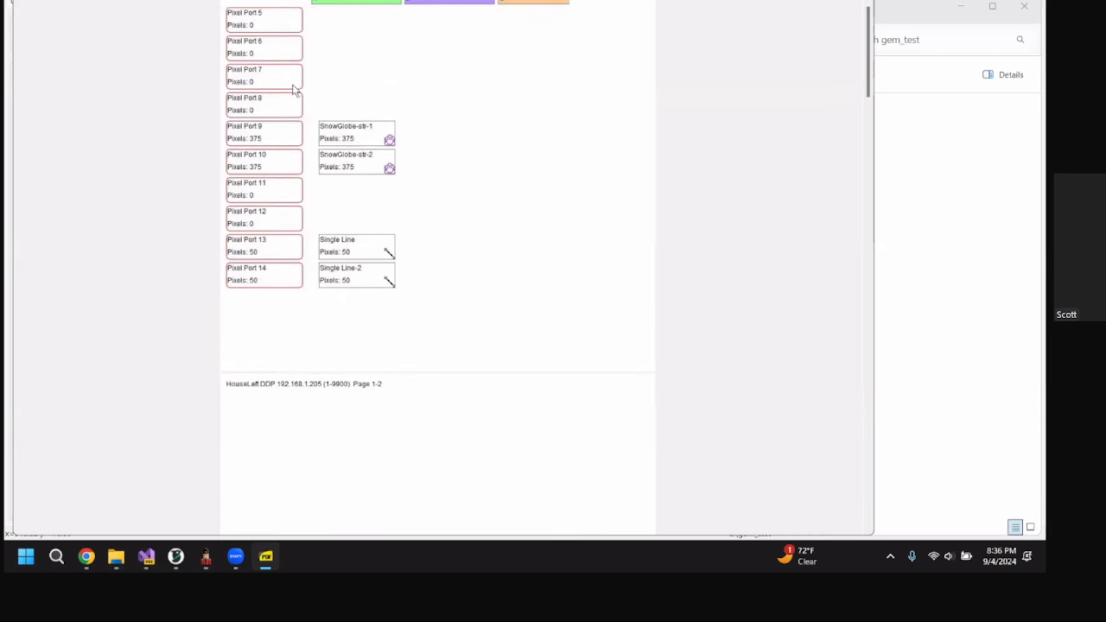
scroll(354, 210, down, 10)
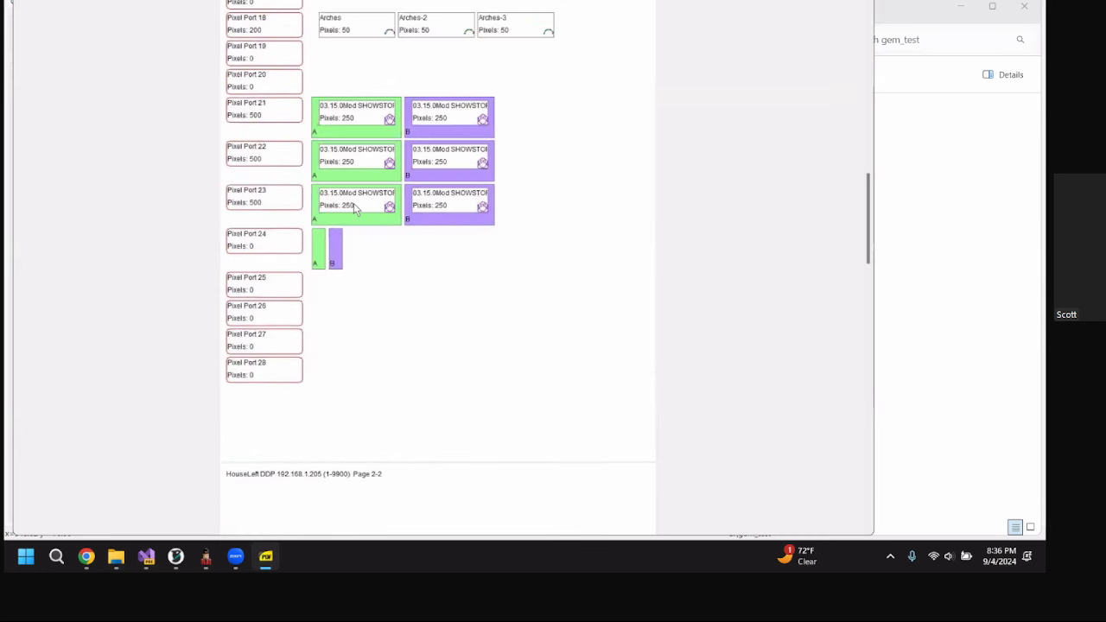
scroll(353, 208, up, 10)
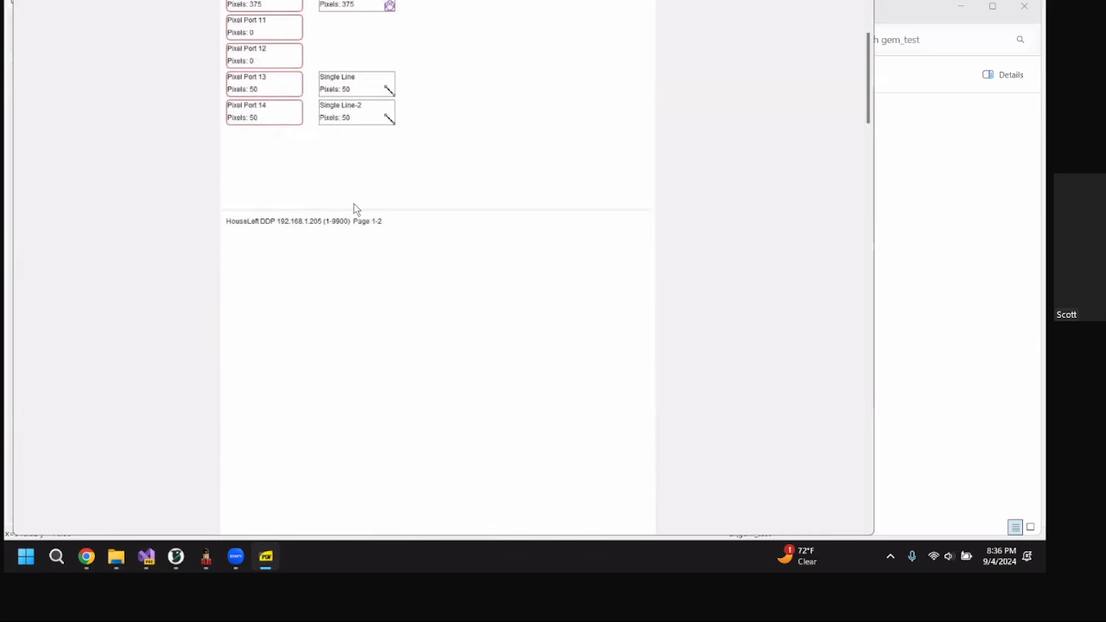
- Check how the pixel and serial ports are laid out across the pages of yyy.pdf, and leave the PDF viewer
scroll(354, 210, up, 1)
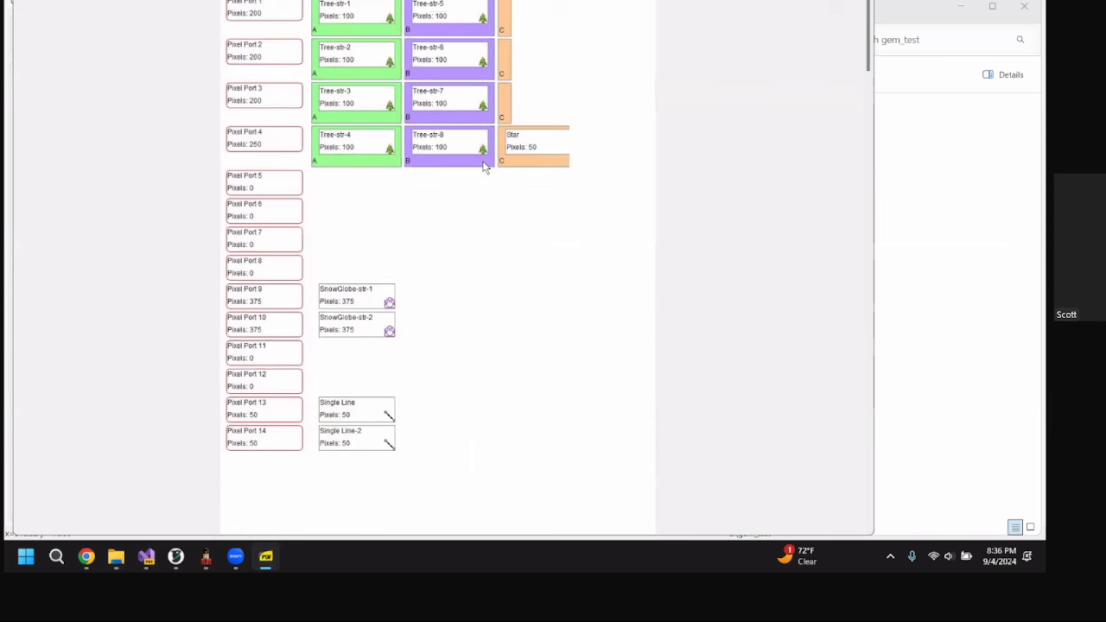
scroll(319, 98, down, 3)
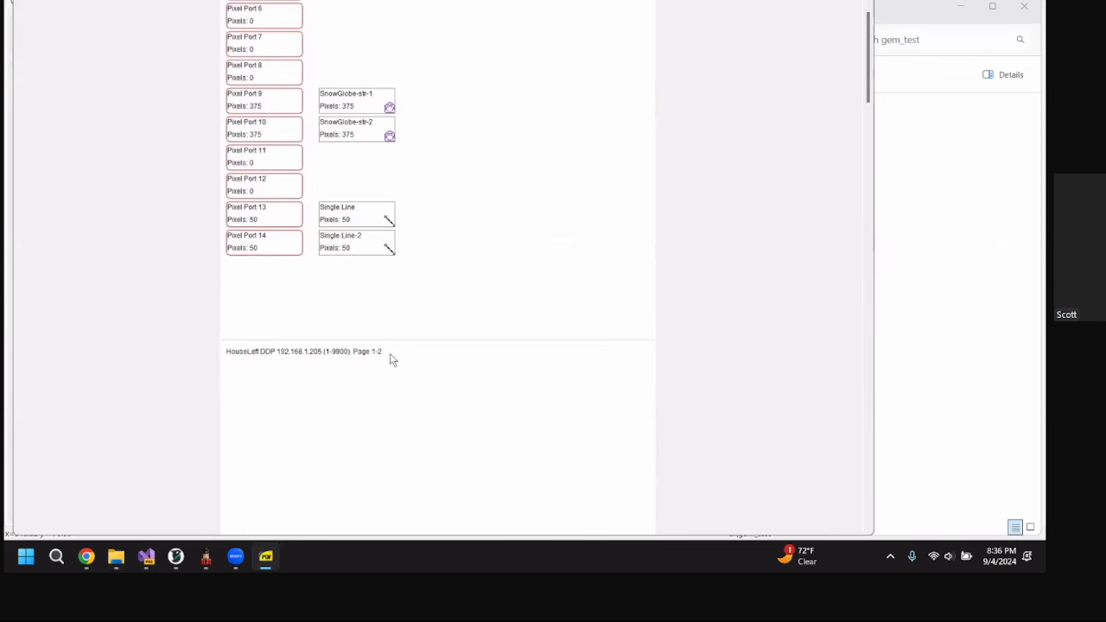
scroll(789, 164, down, 10)
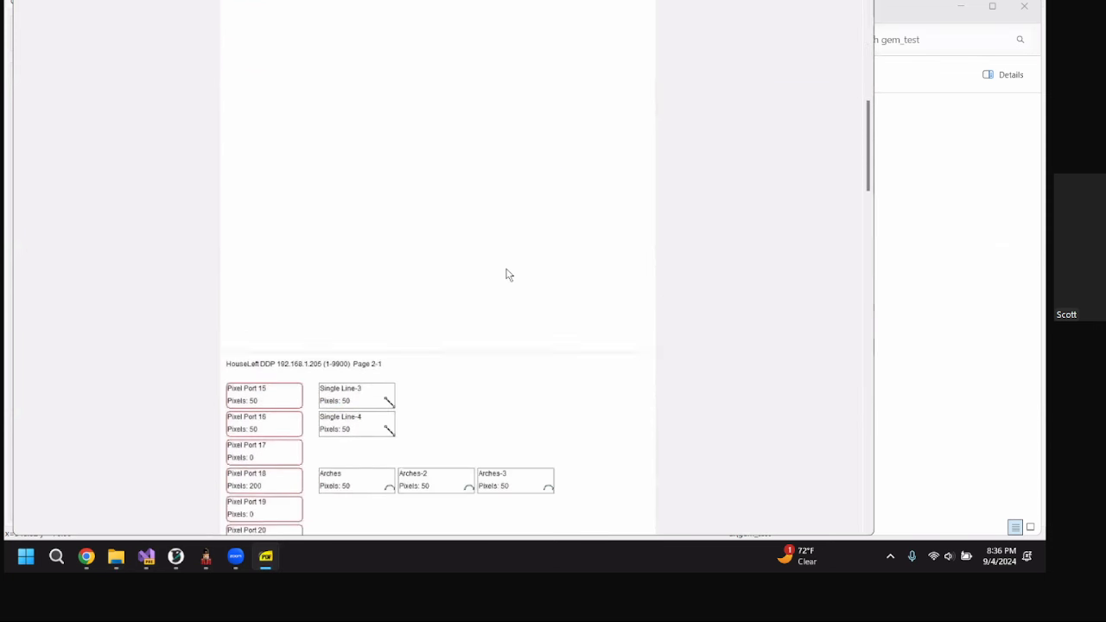
scroll(519, 305, down, 10)
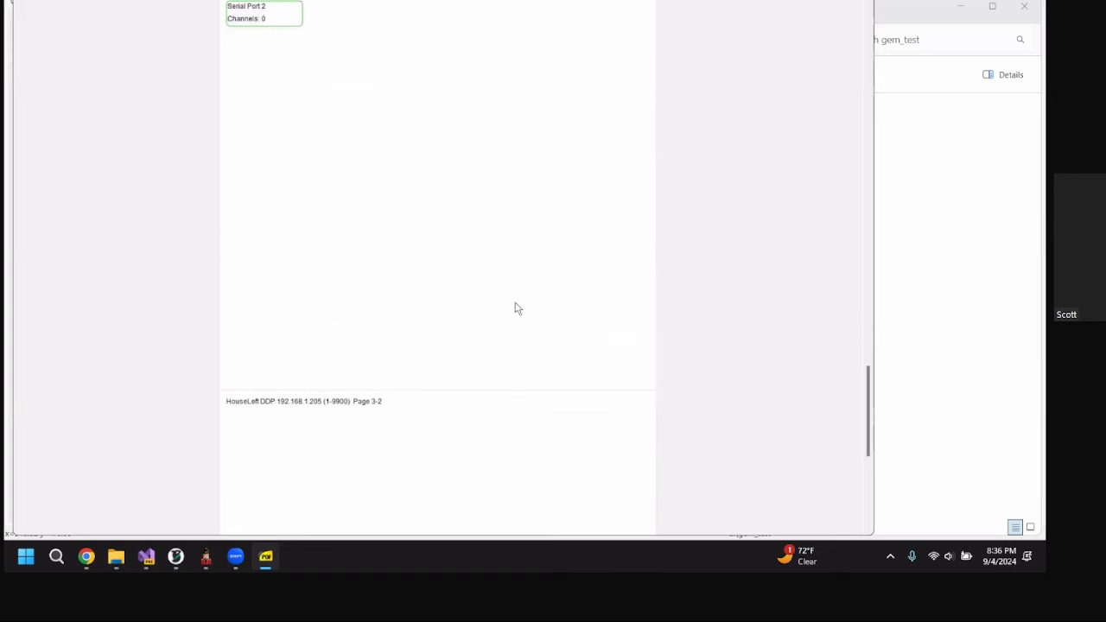
scroll(517, 308, up, 10)
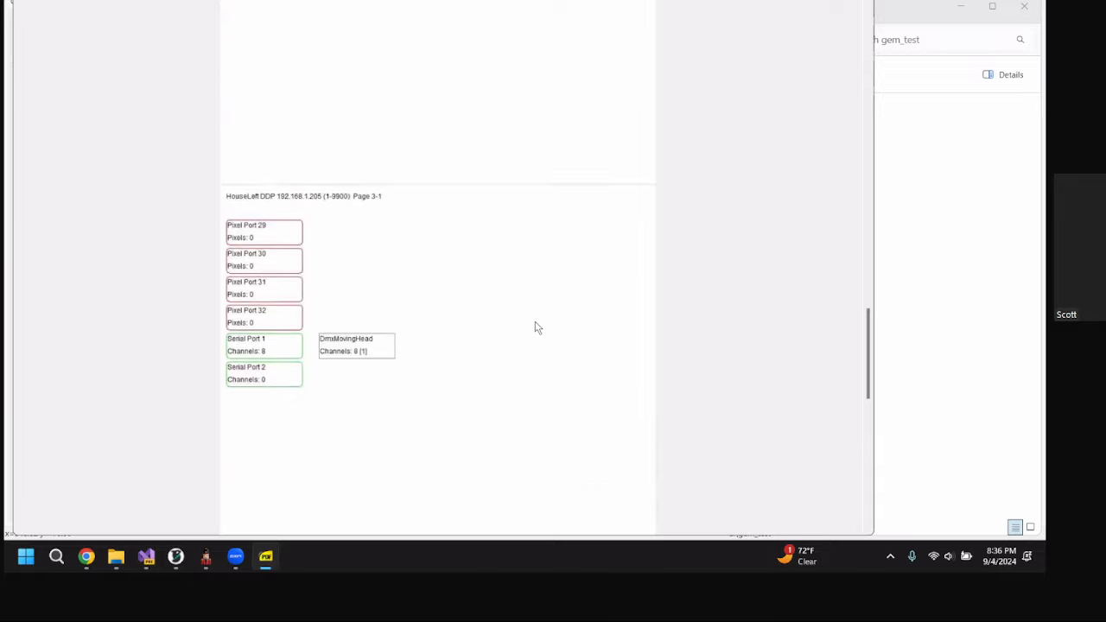
scroll(536, 327, up, 10)
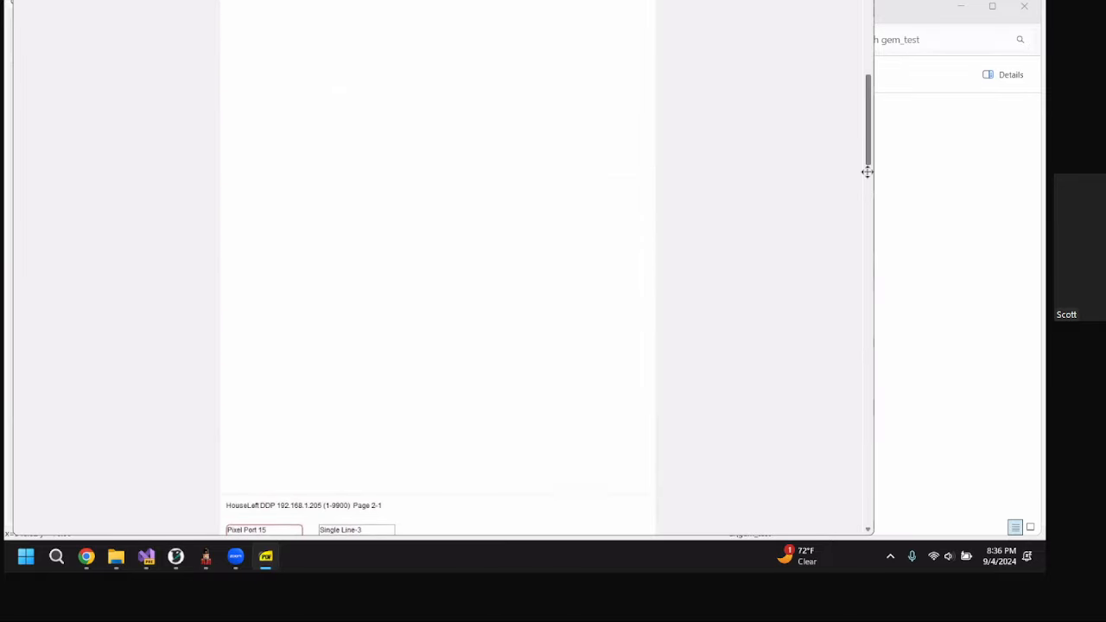
scroll(867, 170, down, 3)
scroll(770, 139, up, 5)
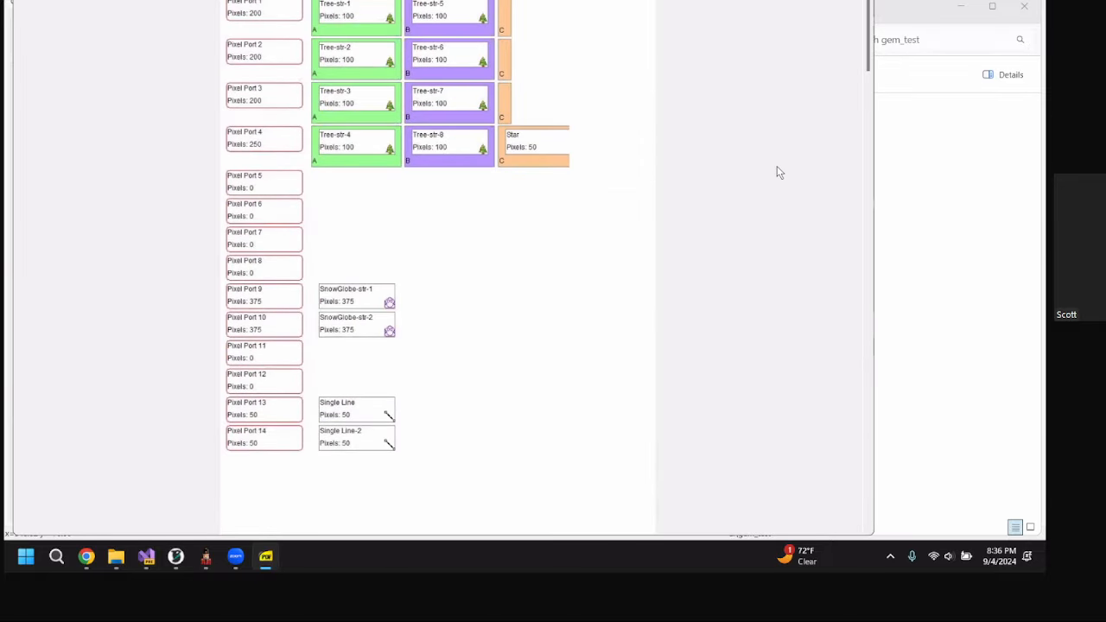
click(793, 1)
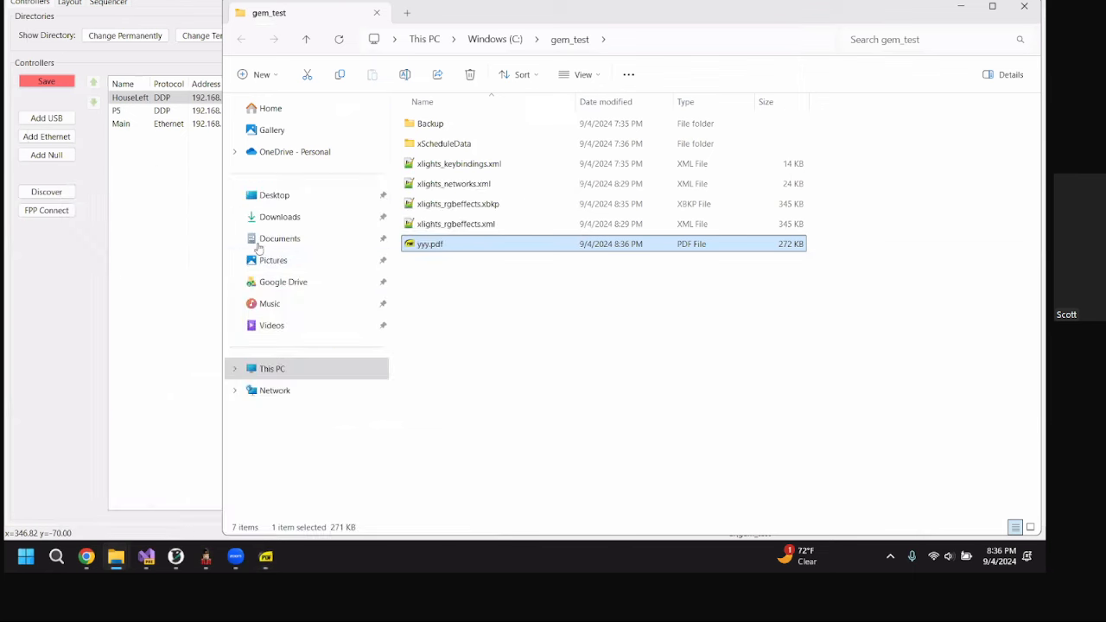
- Switch back to xLights and reopen the HouseLeft controller's port layout, moving its window fully into view
click(154, 70)
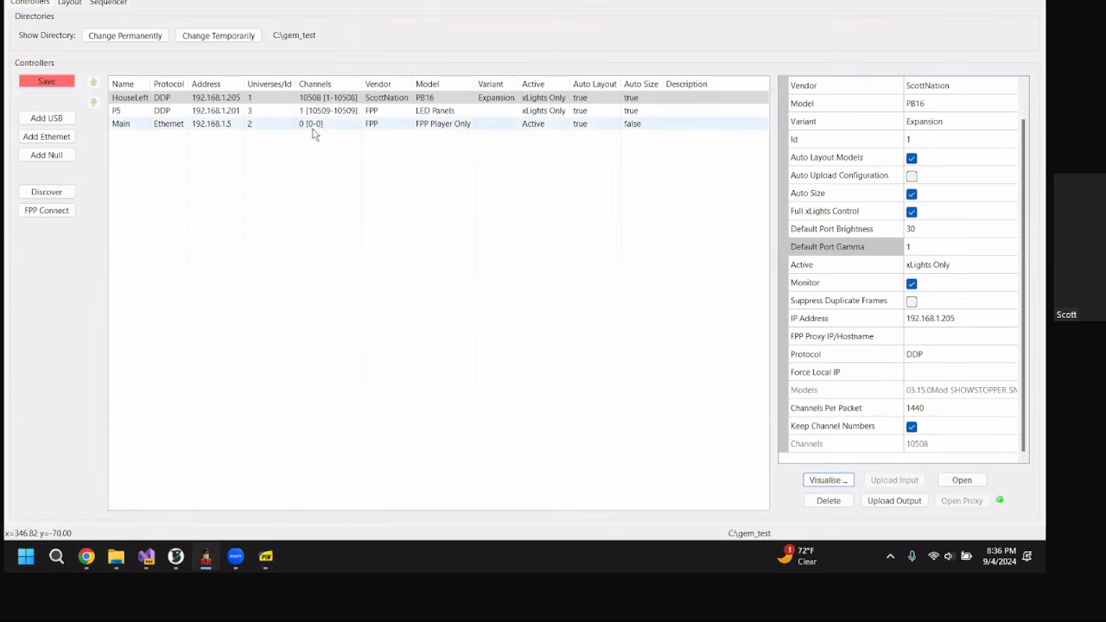
click(827, 480)
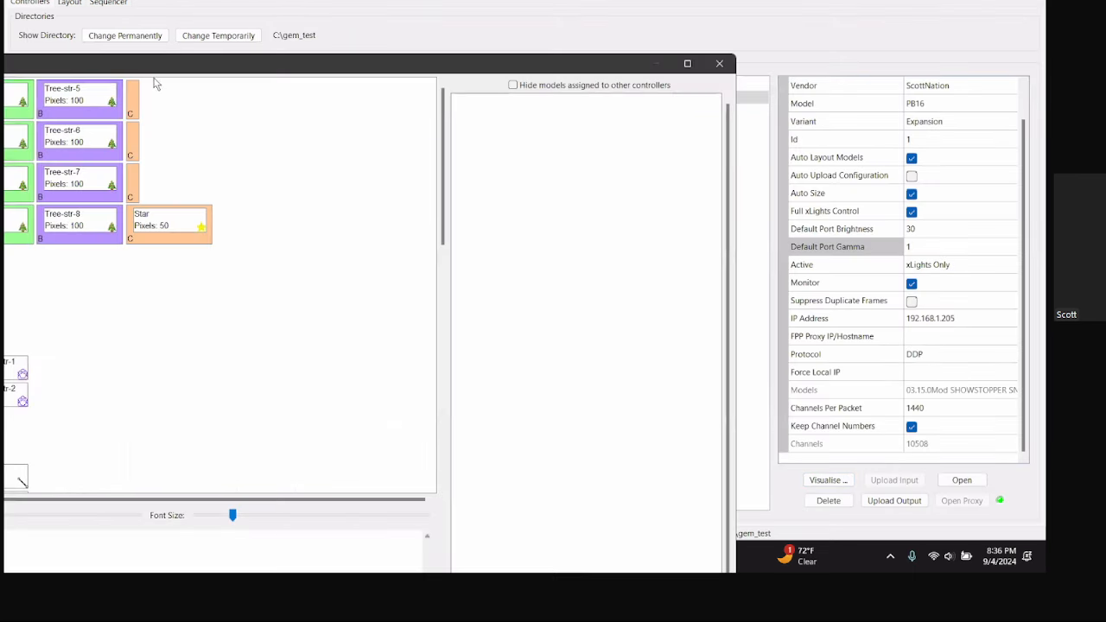
drag(283, 69, 452, 34)
- Save the HouseLeft port layout as a CSV file named HouseLeft DDP 192_168_1_205.csv in the show folder
right_click(306, 54)
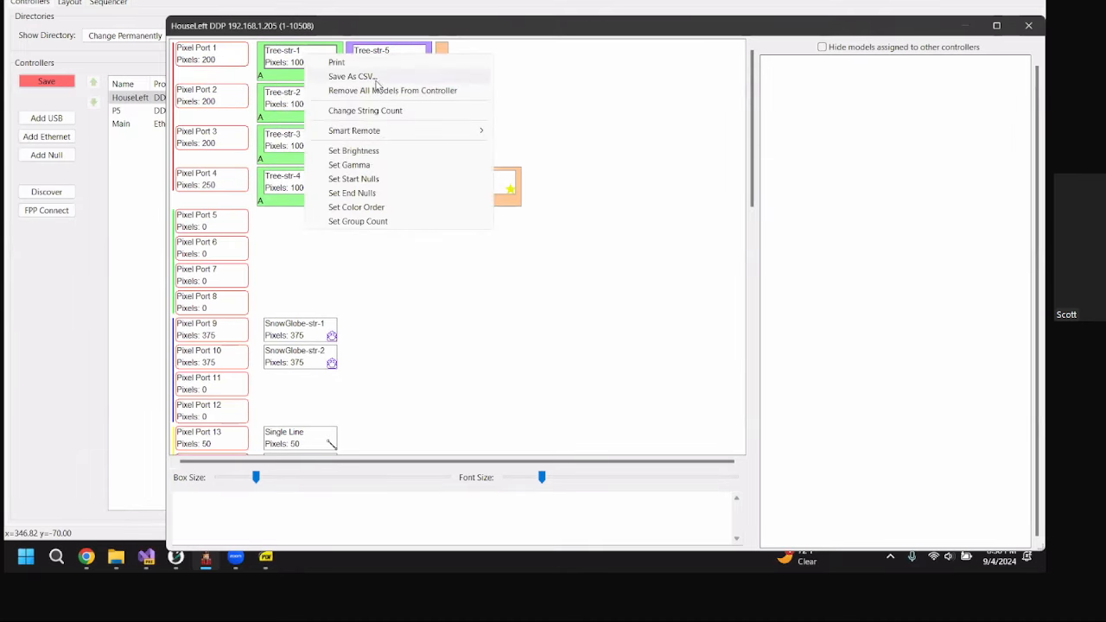
click(377, 77)
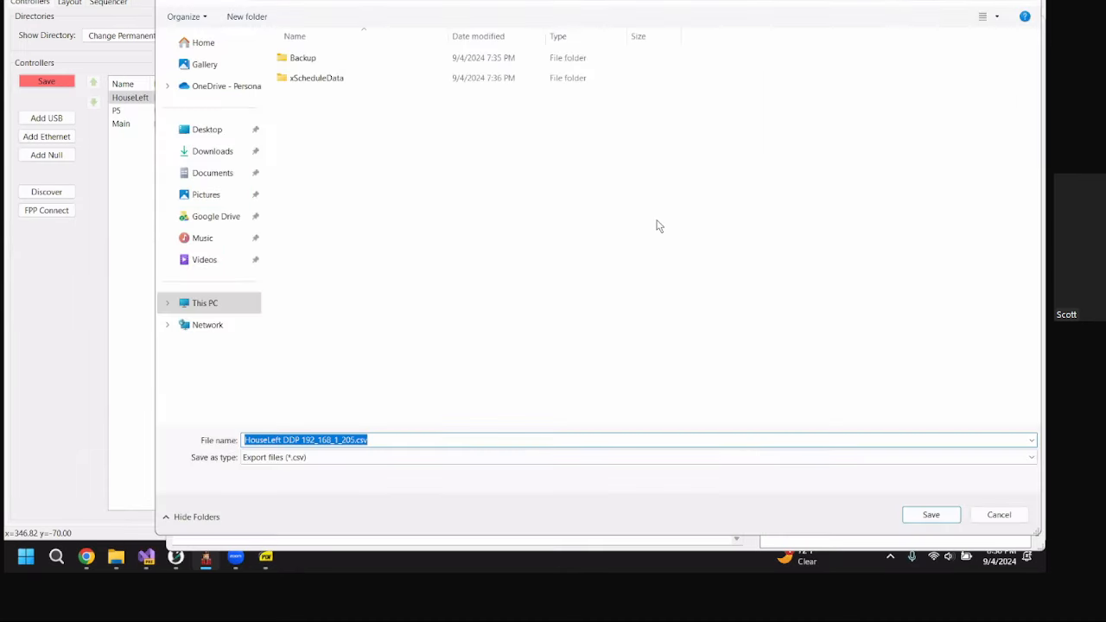
click(391, 441)
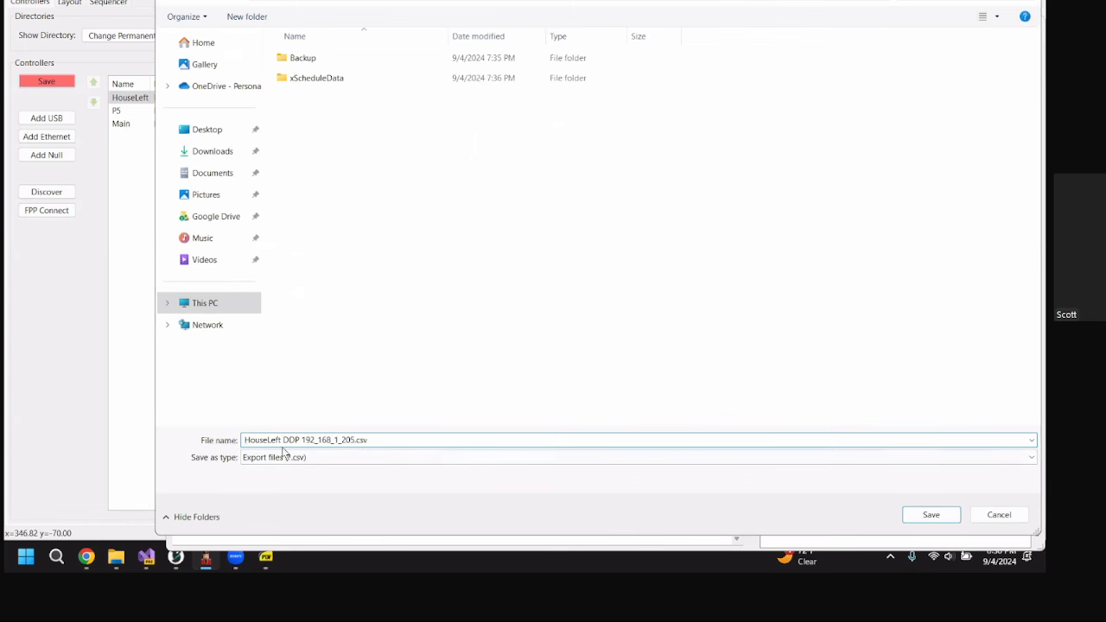
drag(404, 444, 282, 440)
click(931, 515)
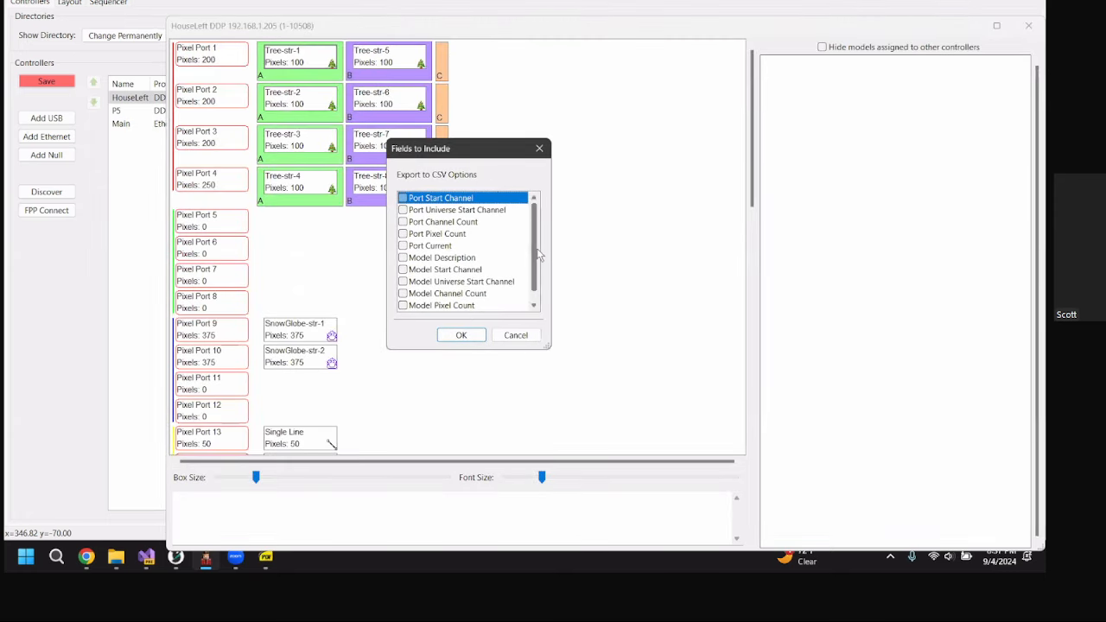
- Look through the optional CSV export fields and complete the export with none of them included
scroll(537, 255, down, 1)
scroll(536, 216, up, 1)
scroll(456, 268, down, 1)
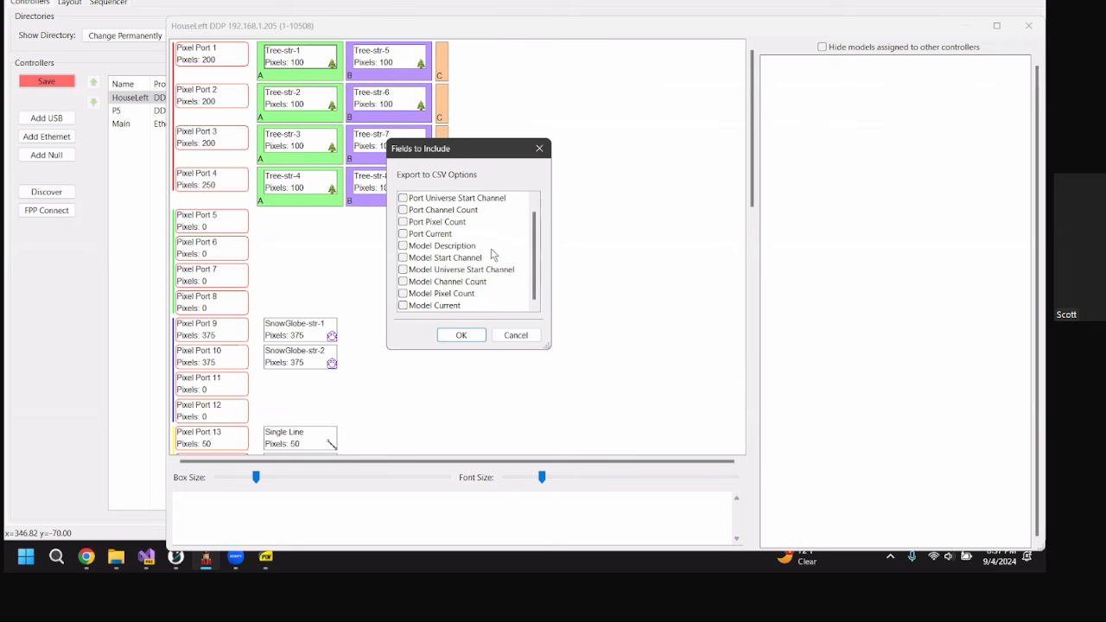
click(410, 248)
click(405, 248)
scroll(507, 233, up, 2)
scroll(514, 209, down, 1)
scroll(449, 238, up, 1)
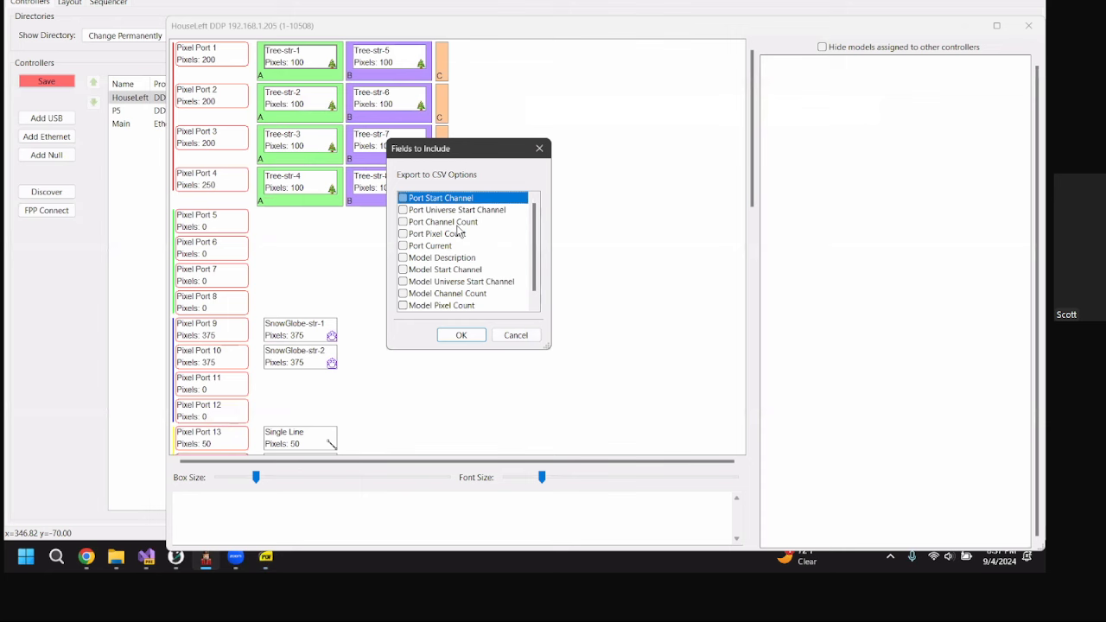
click(457, 336)
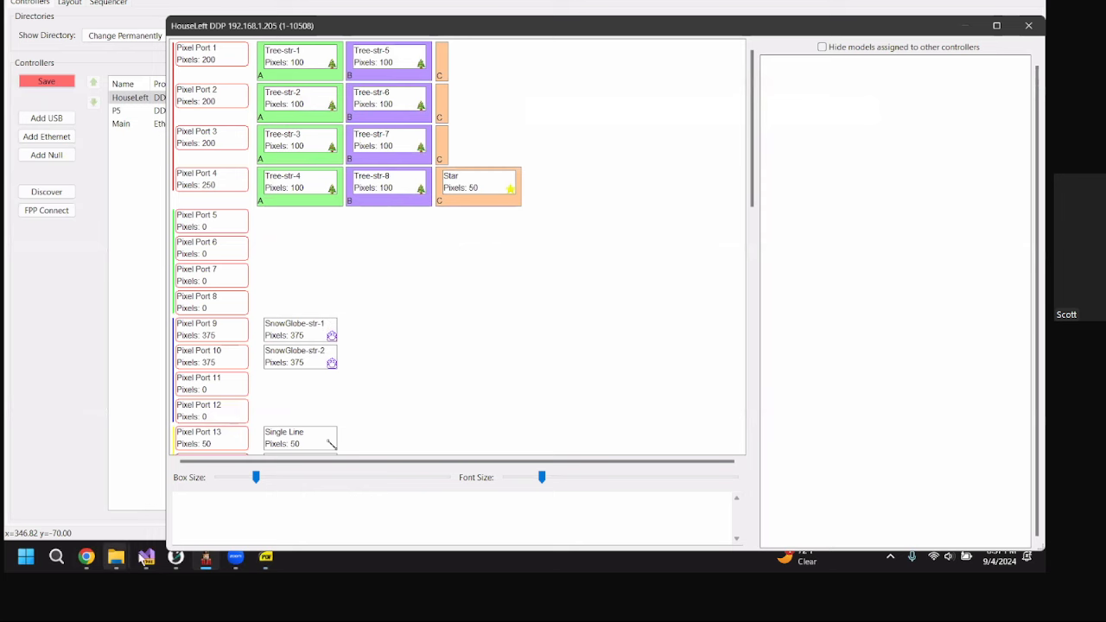
- Close the HouseLeft port layout window and open the gem_test show folder in File Explorer
drag(691, 30, 471, 51)
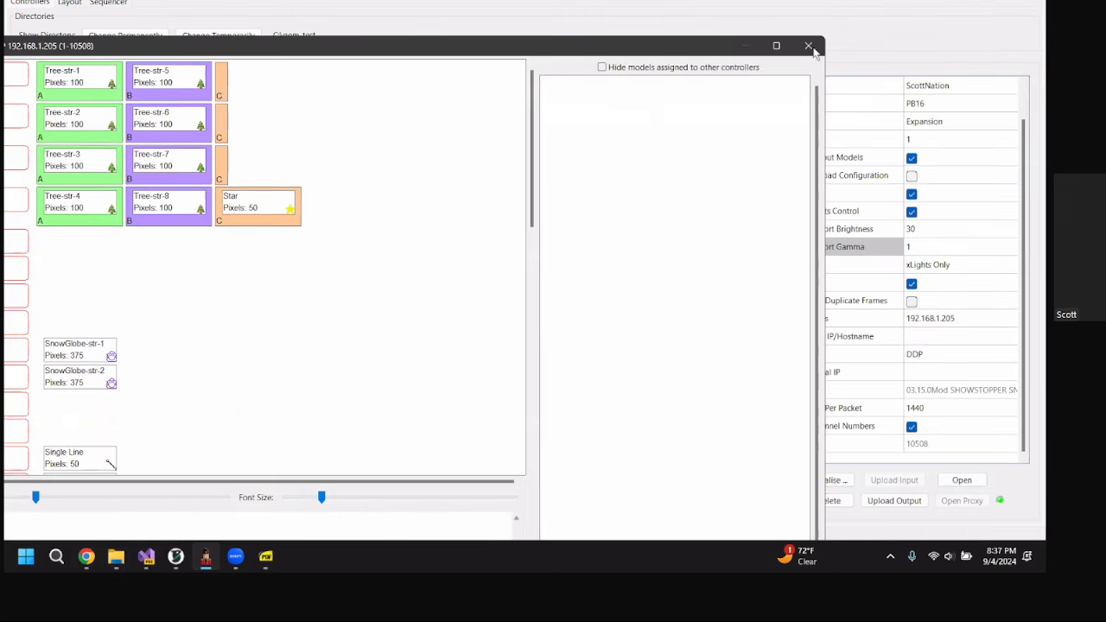
click(809, 47)
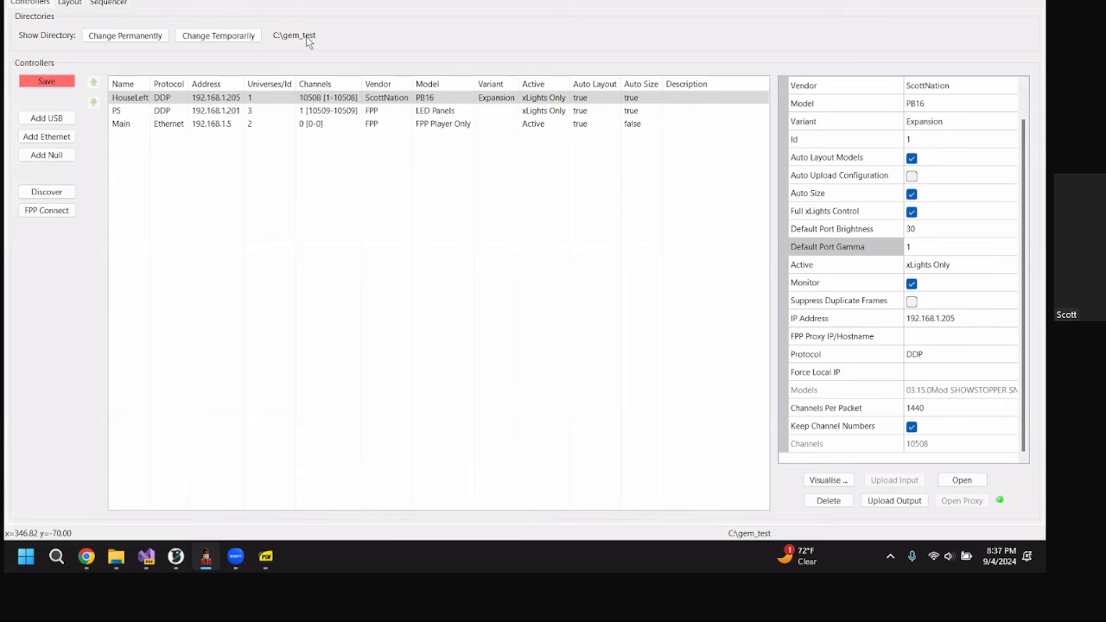
click(297, 37)
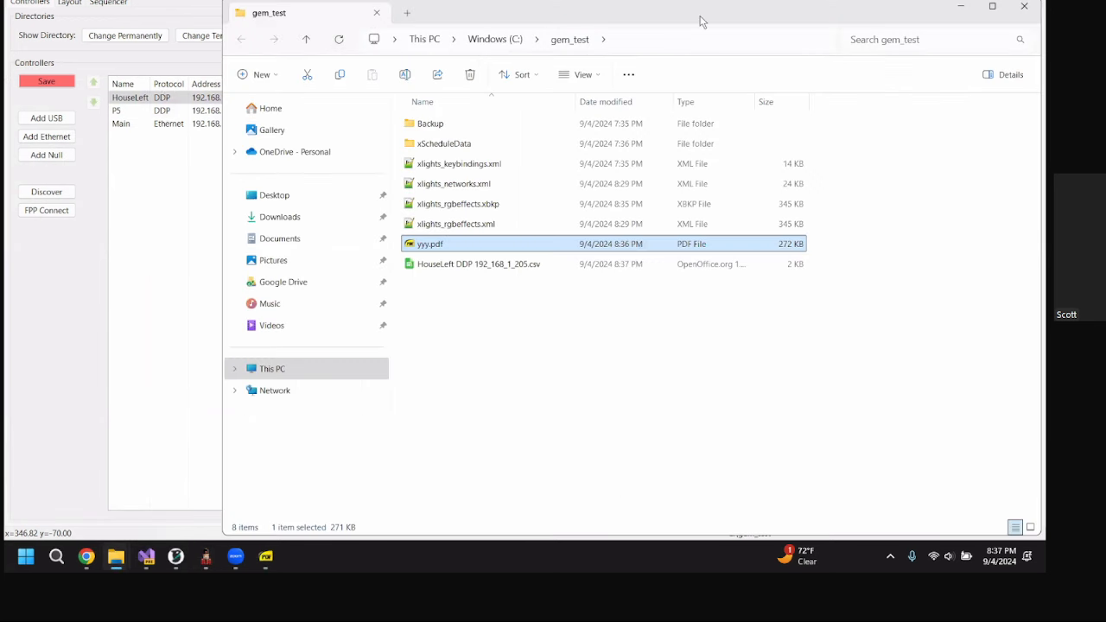
drag(702, 22, 651, 93)
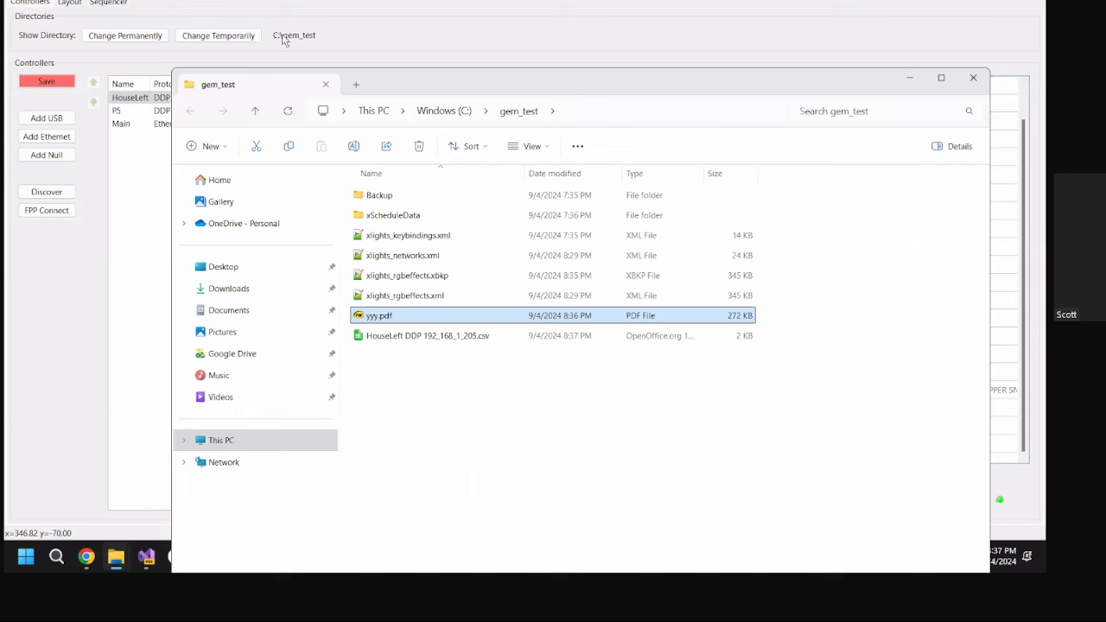
- Open HouseLeft DDP 192_168_1_205.csv in LibreOffice Calc and dismiss the tip of the day
click(437, 341)
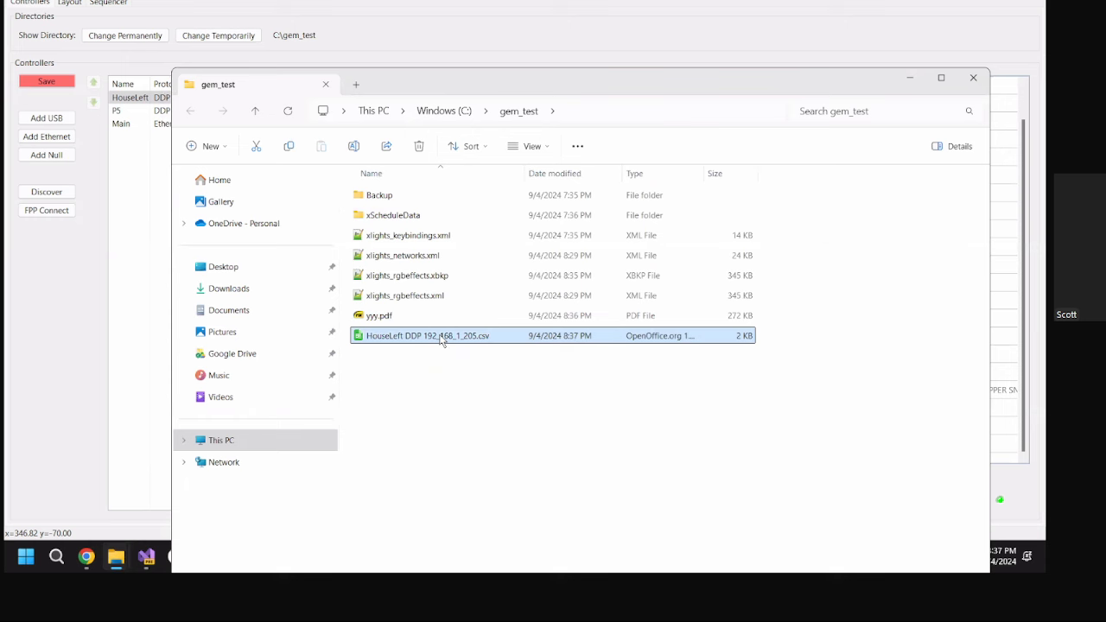
right_click(395, 338)
key(Escape)
double_click(517, 337)
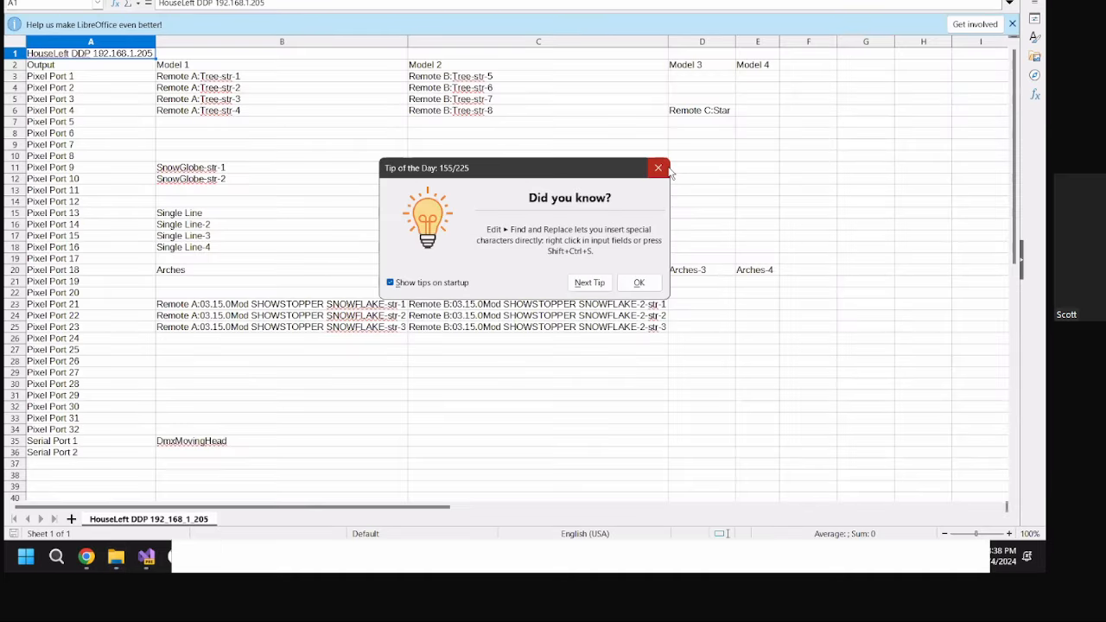
key(Return)
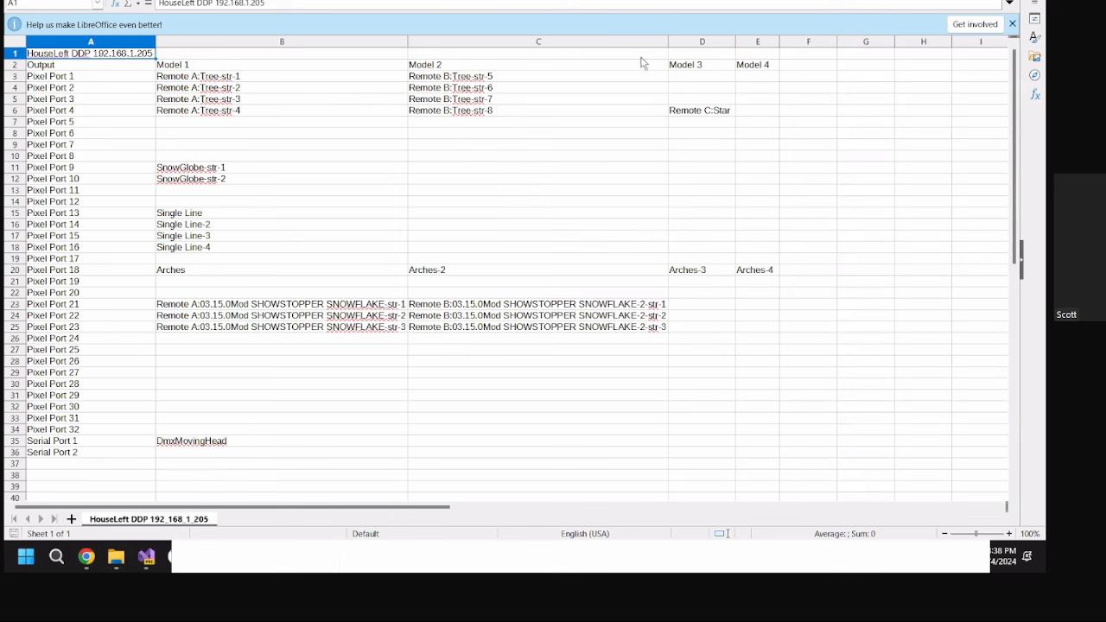
- Examine the exported sheet's port rows, including the remote-labelled models, SnowGlobe, Single Line, snowflake and DmxMovingHead entries, and the header rows
drag(82, 84, 233, 84)
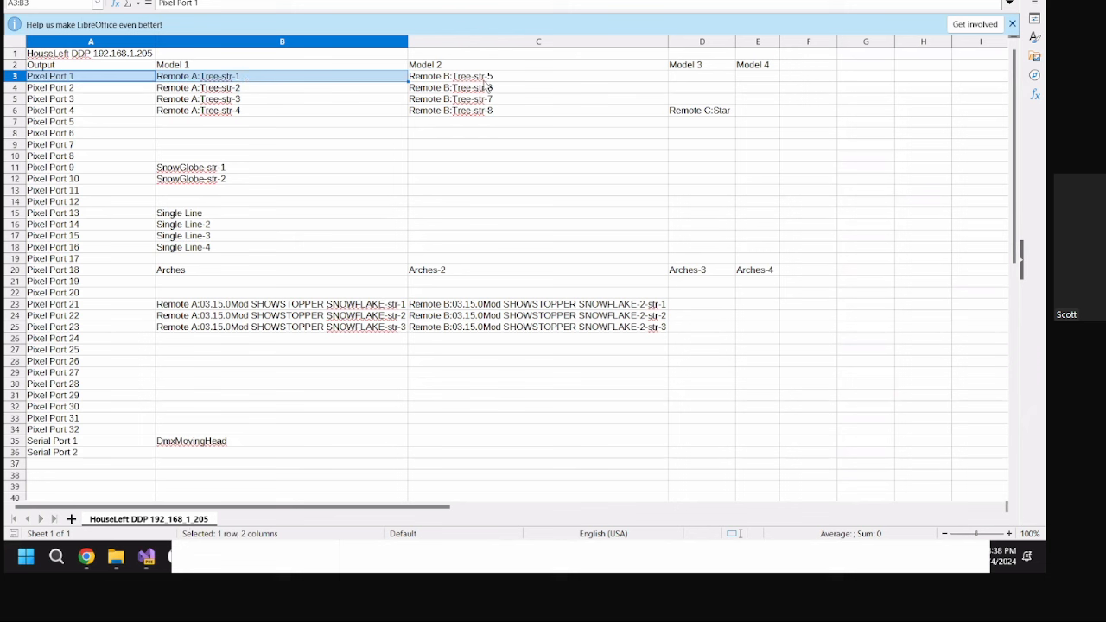
shift+click(755, 79)
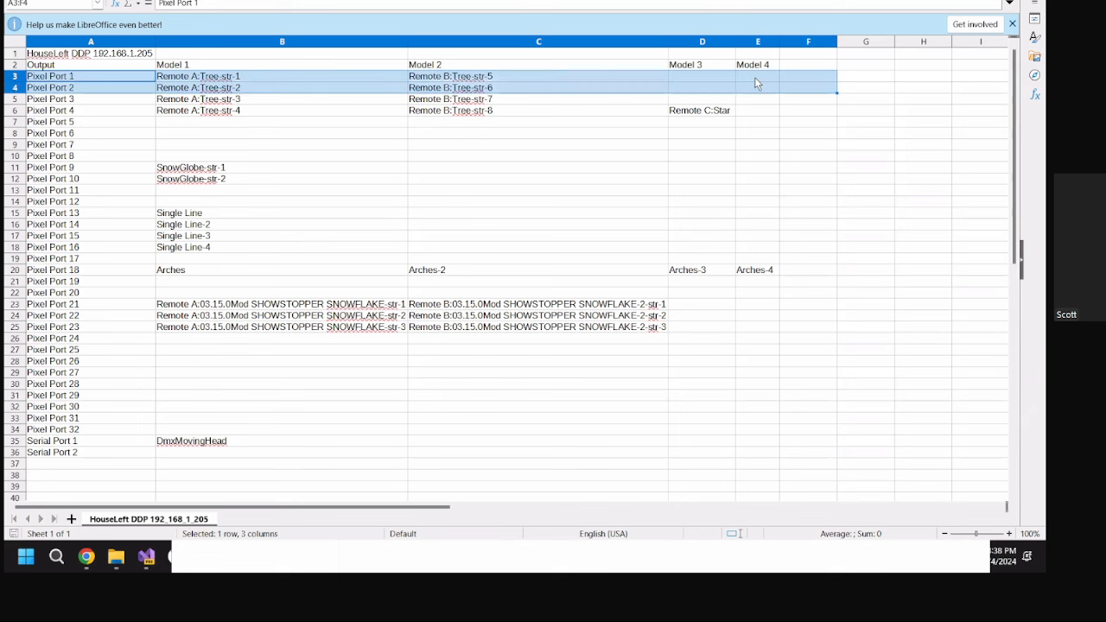
click(253, 78)
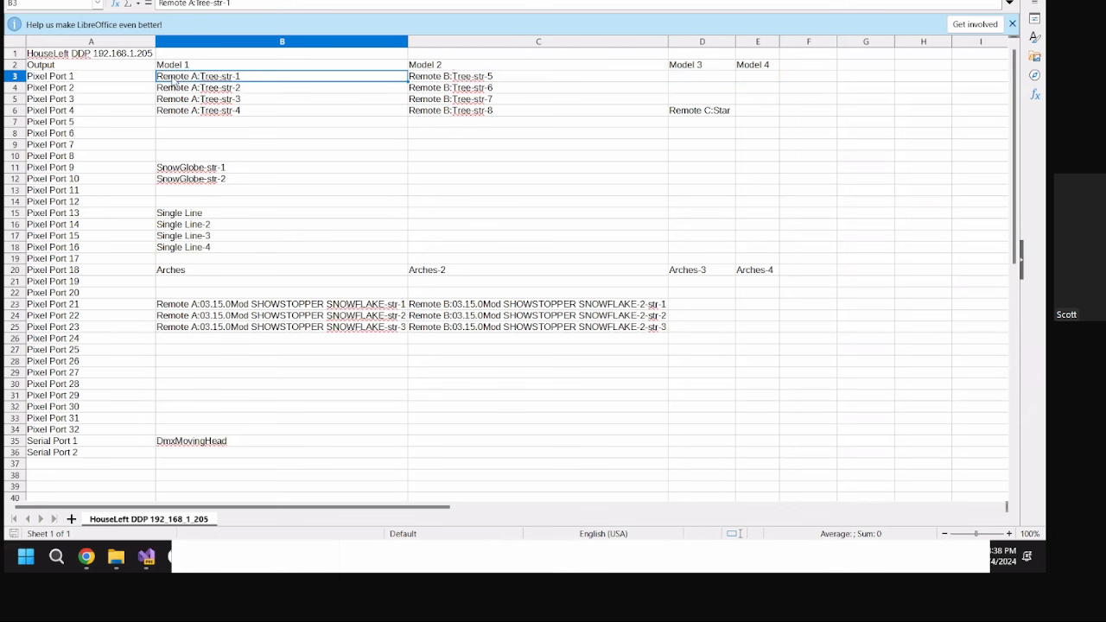
click(179, 91)
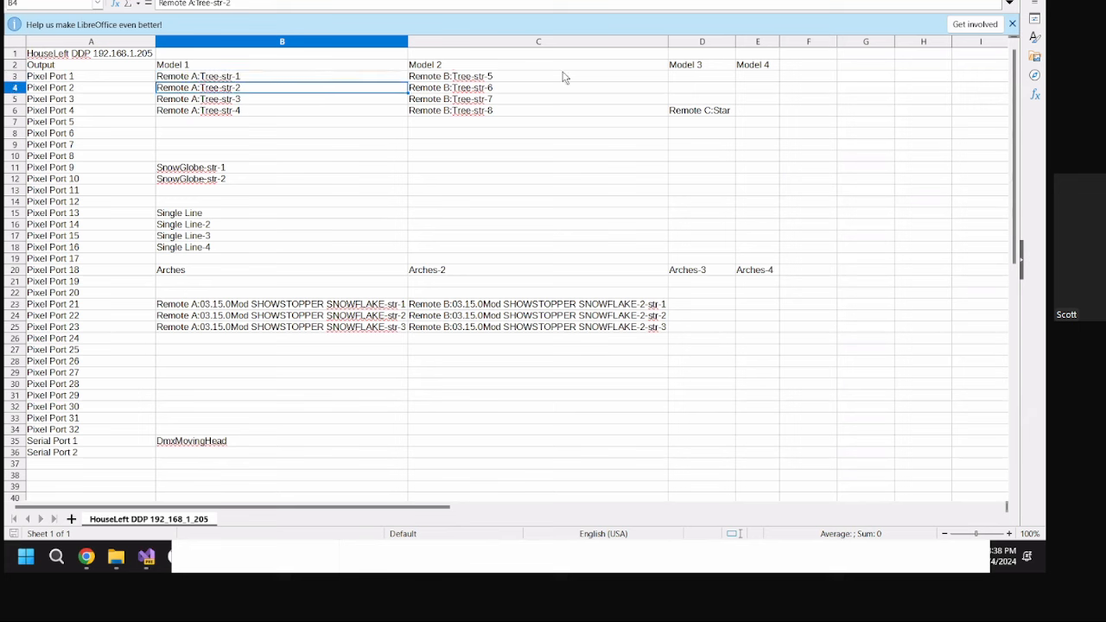
click(451, 77)
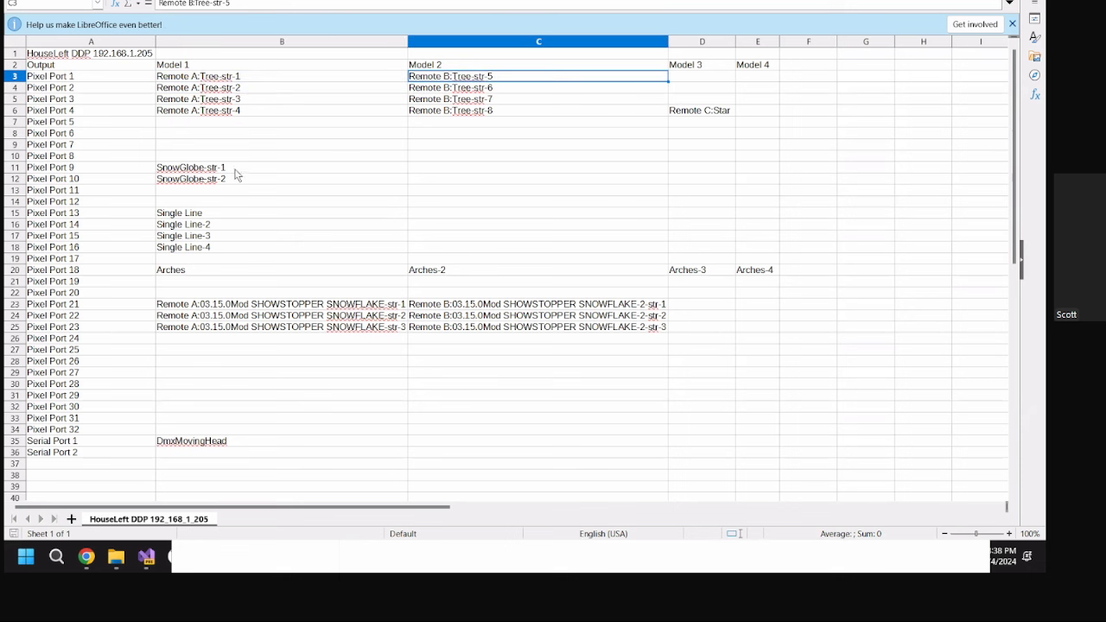
drag(236, 170, 239, 186)
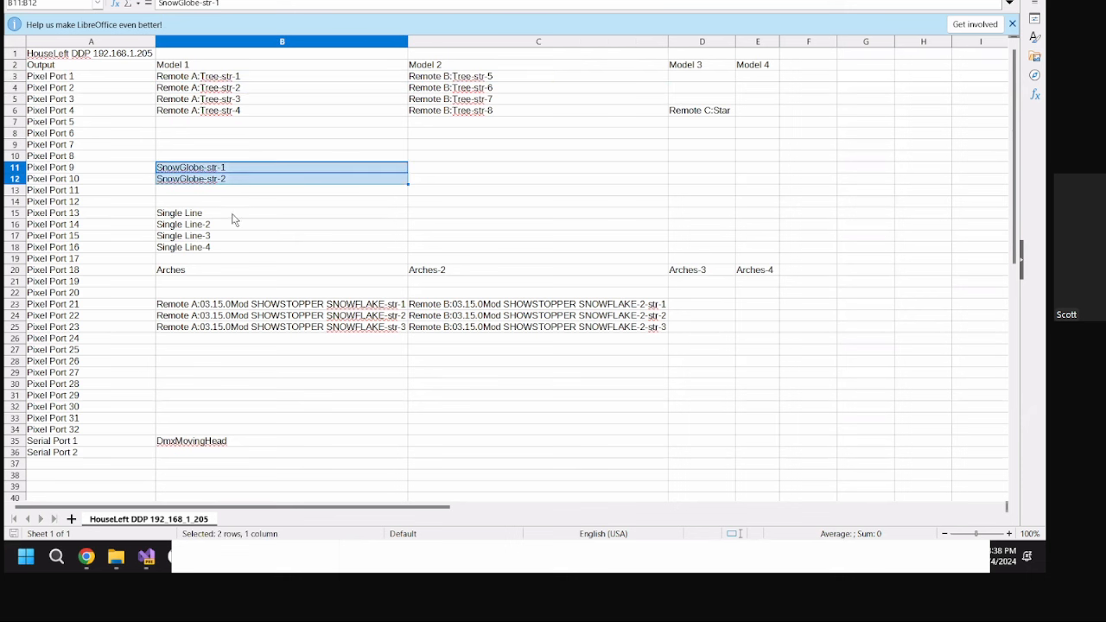
click(232, 214)
drag(209, 307, 341, 330)
click(309, 342)
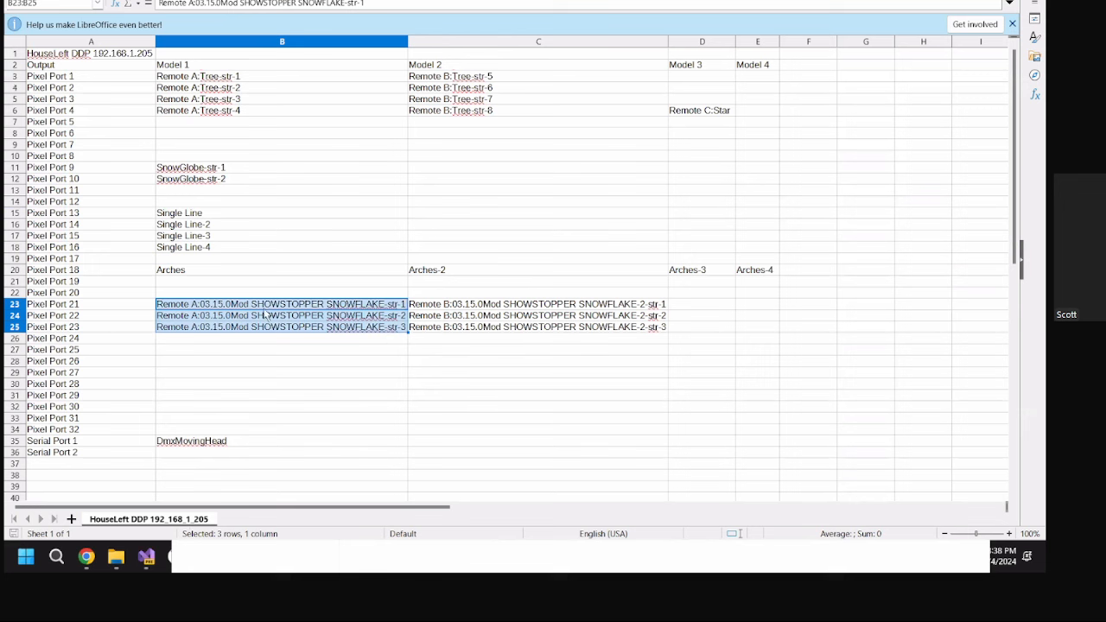
scroll(466, 395, down, 2)
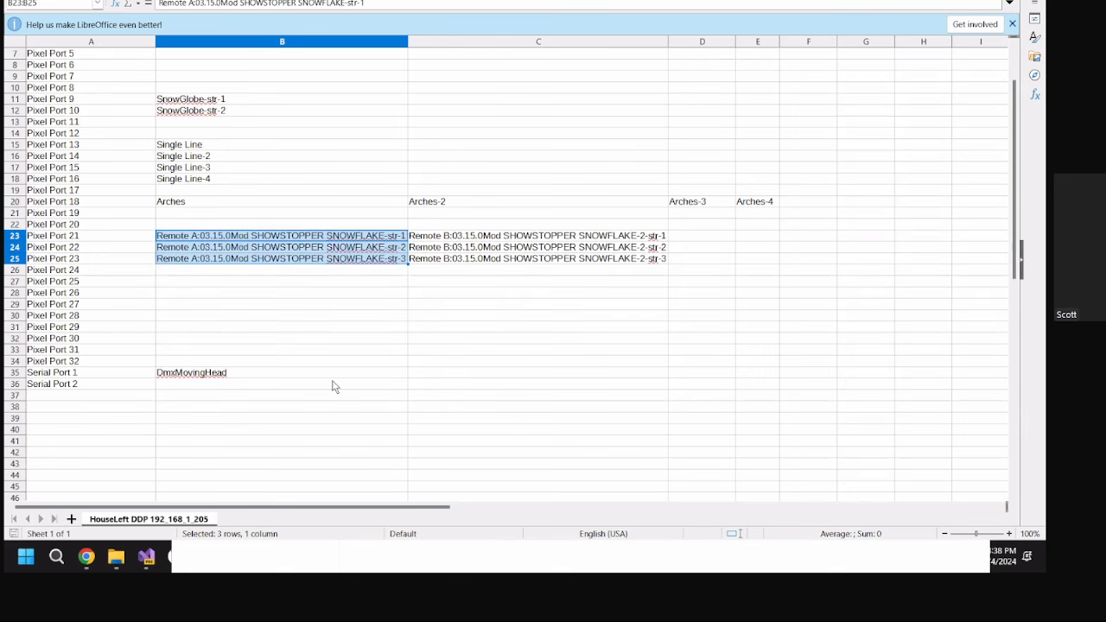
click(334, 378)
scroll(336, 387, up, 2)
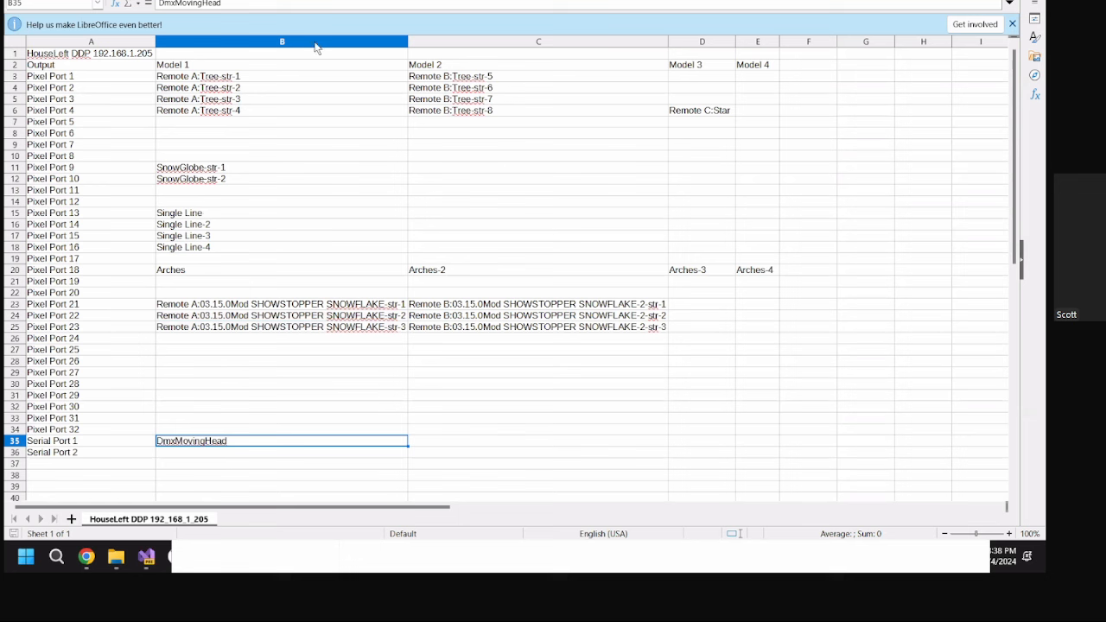
drag(129, 54, 259, 66)
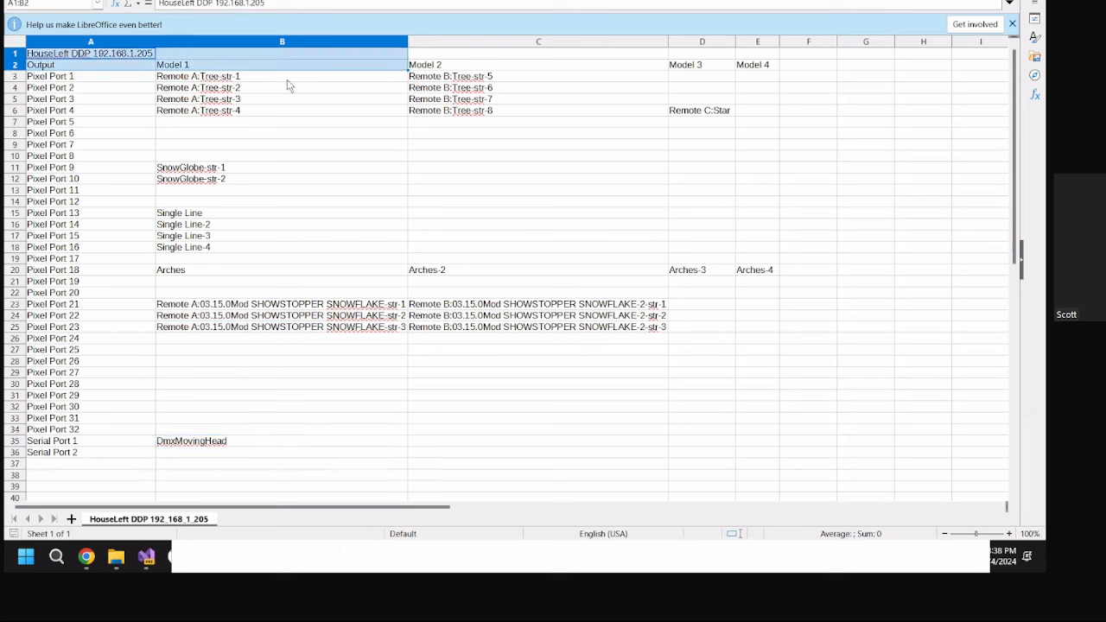
click(230, 178)
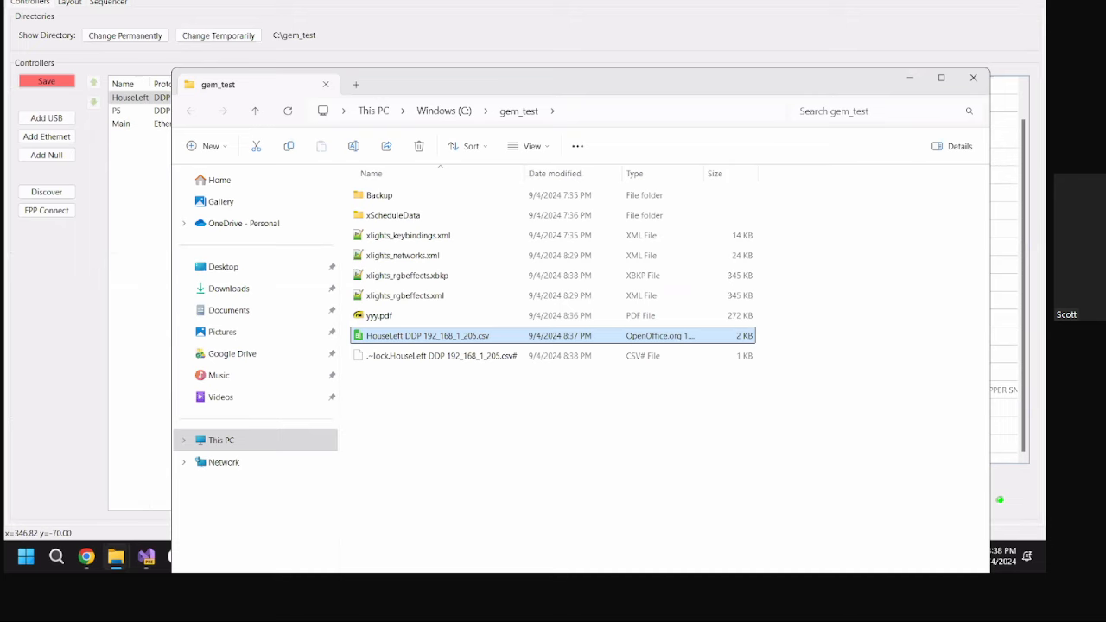
- Export all controller connections to Controller_Connections.xlsx in the gem_test folder with none of the optional fields included
click(421, 58)
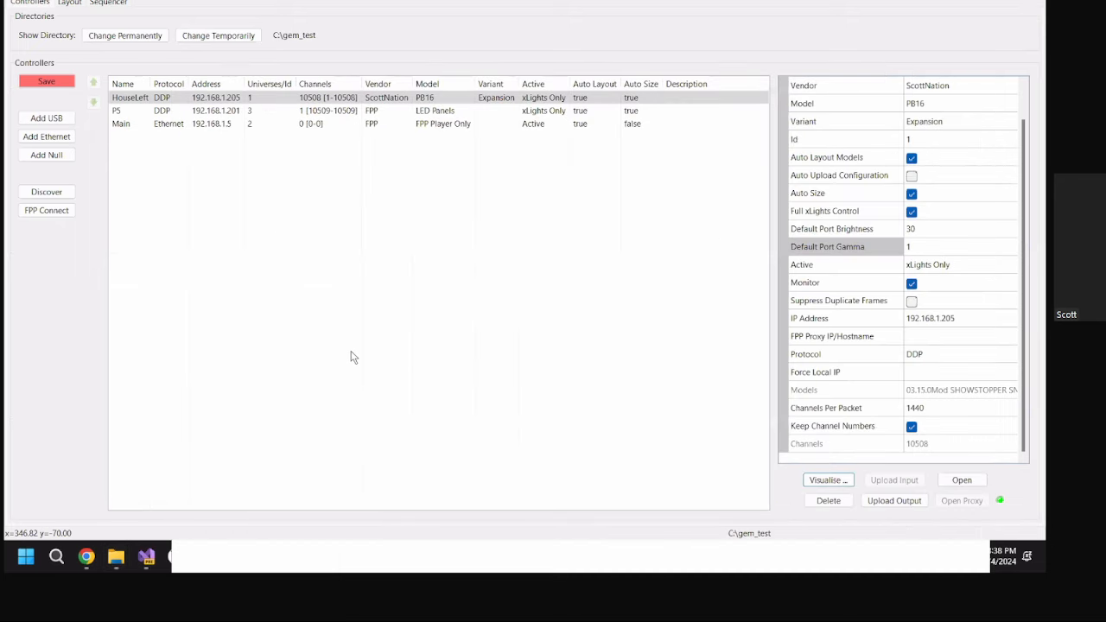
click(91, 1)
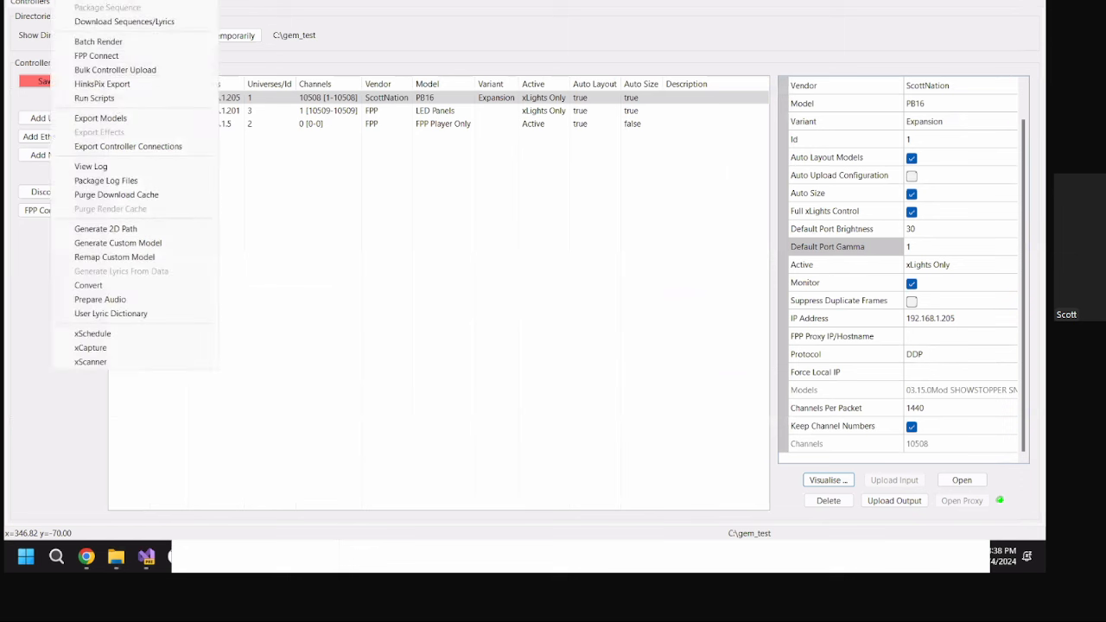
click(147, 147)
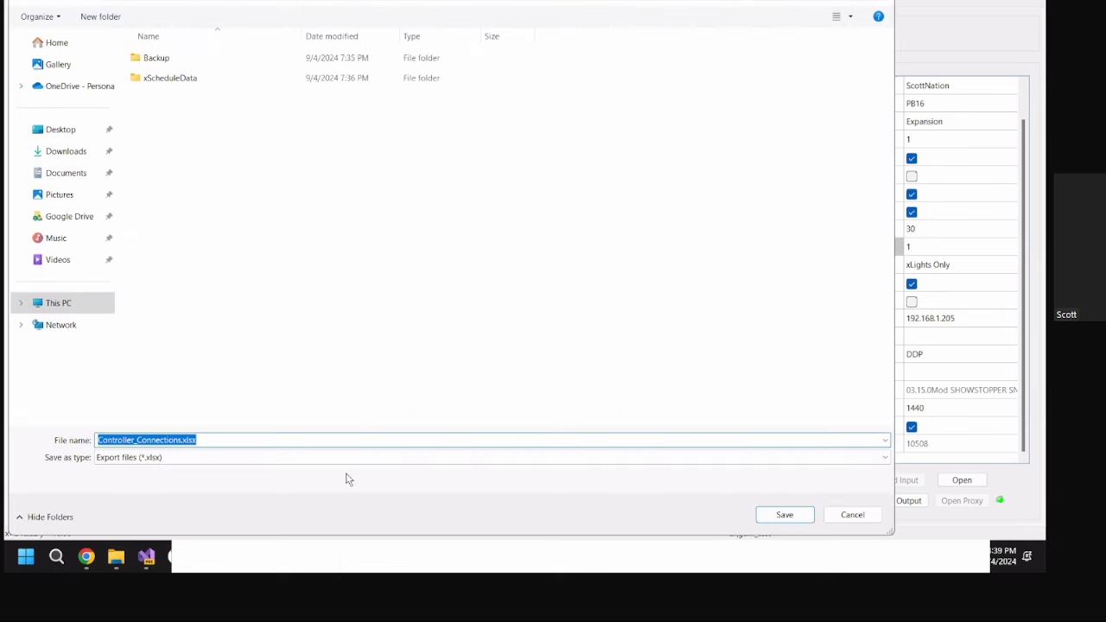
click(792, 517)
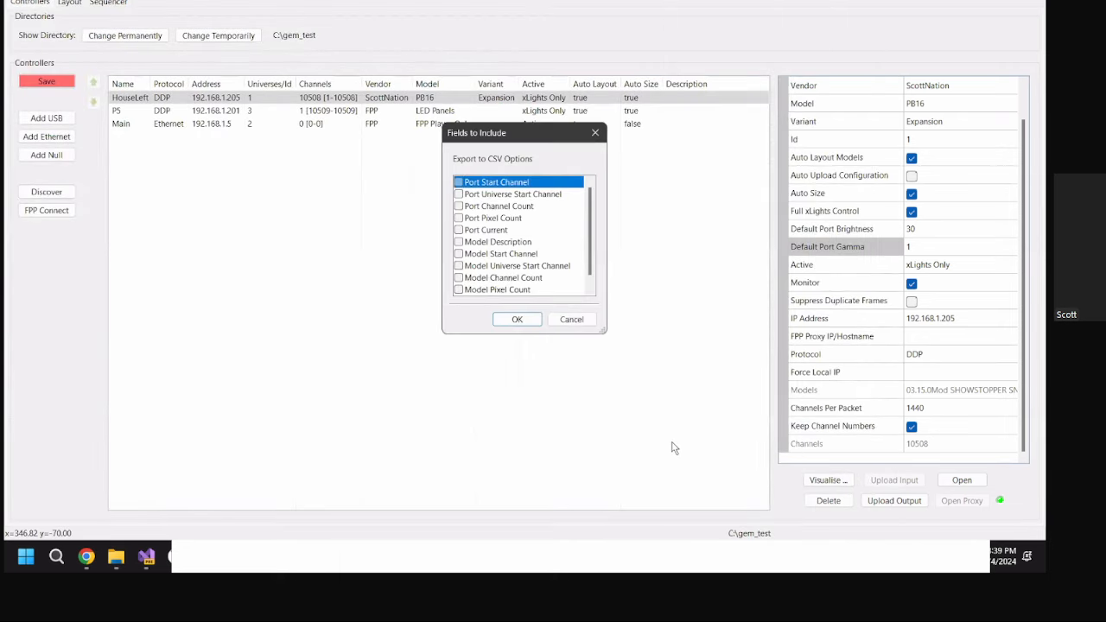
click(517, 320)
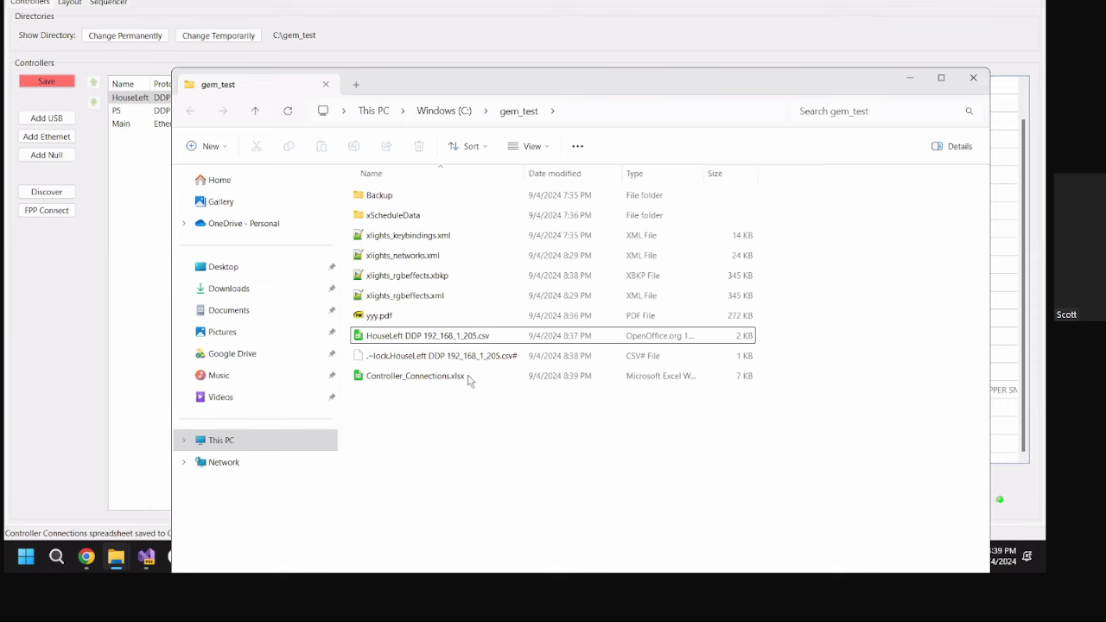
- Open Controller_Connections.xlsx and examine the HouseLeft port rows and the output sections below them
double_click(464, 378)
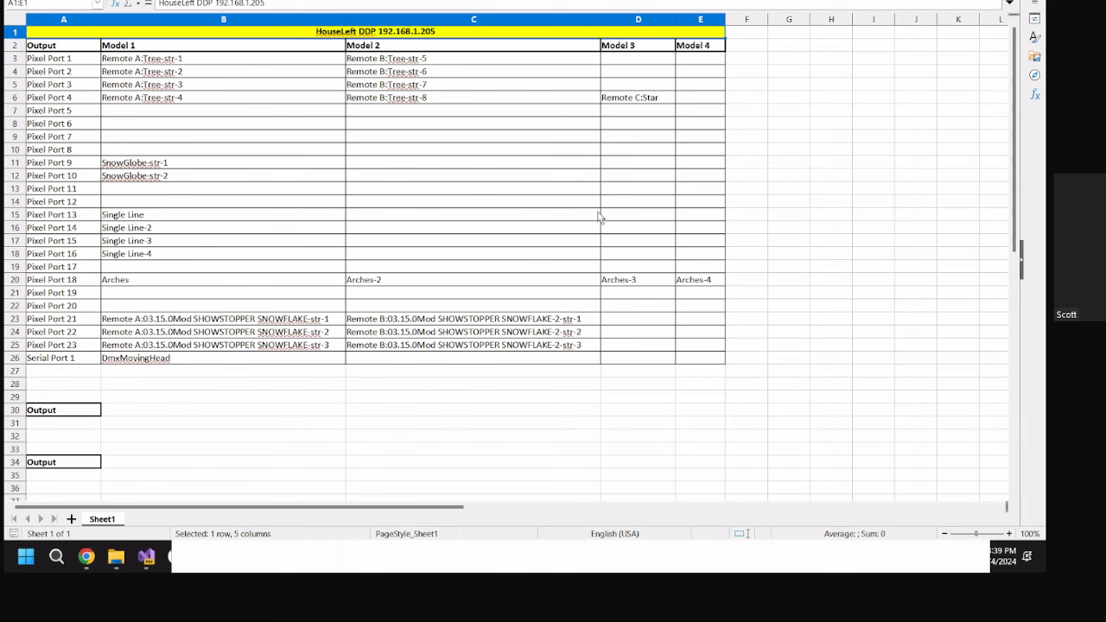
scroll(598, 226, down, 2)
scroll(494, 296, up, 2)
scroll(74, 395, down, 4)
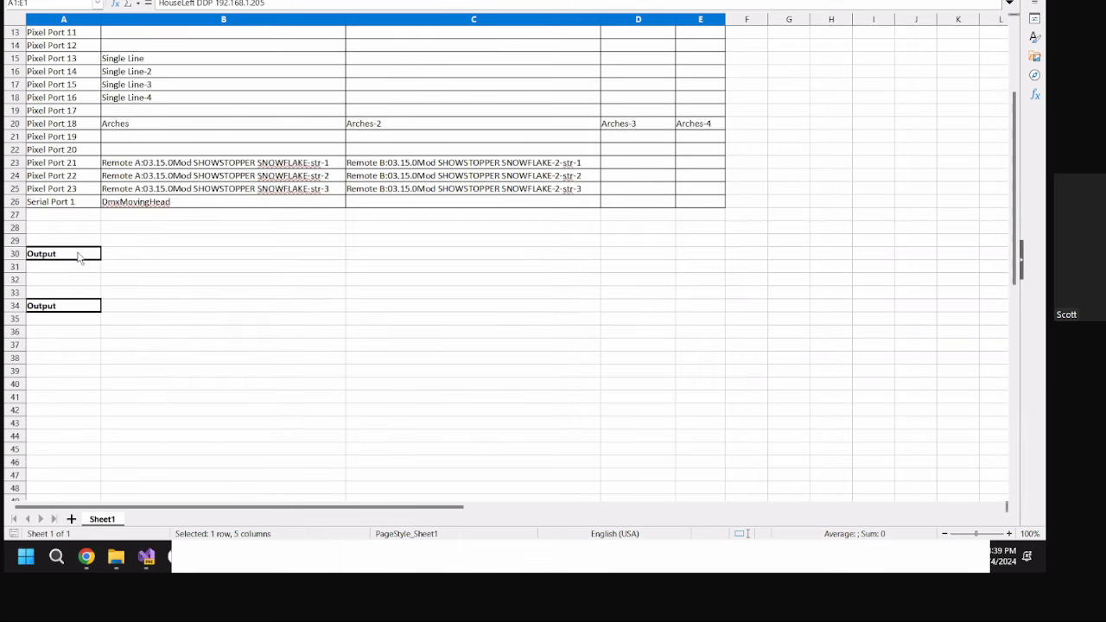
scroll(402, 302, up, 4)
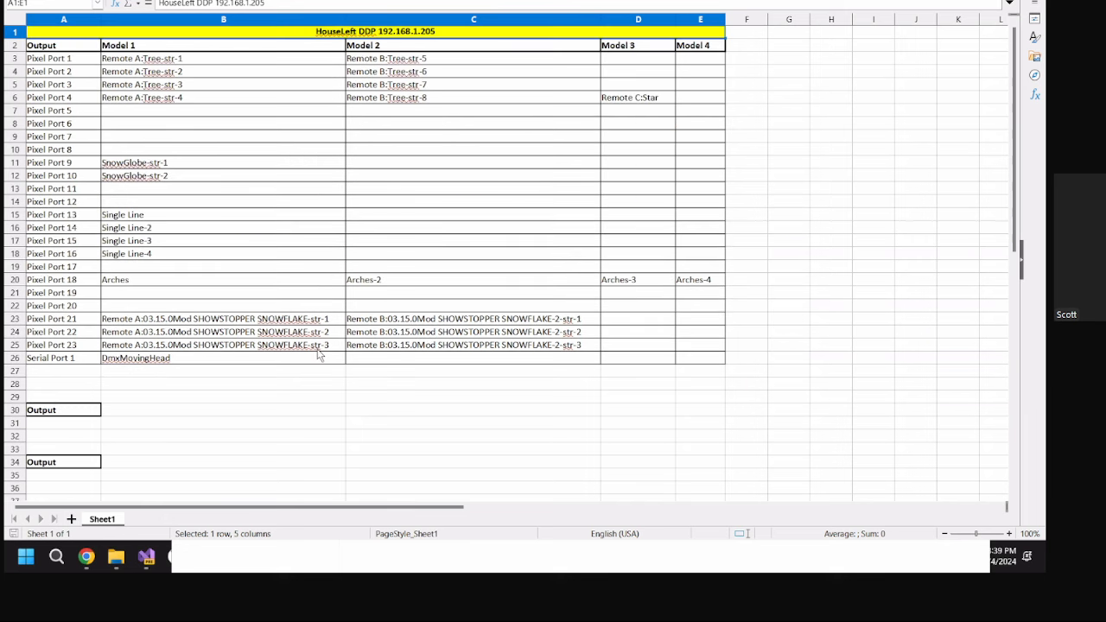
scroll(78, 316, down, 3)
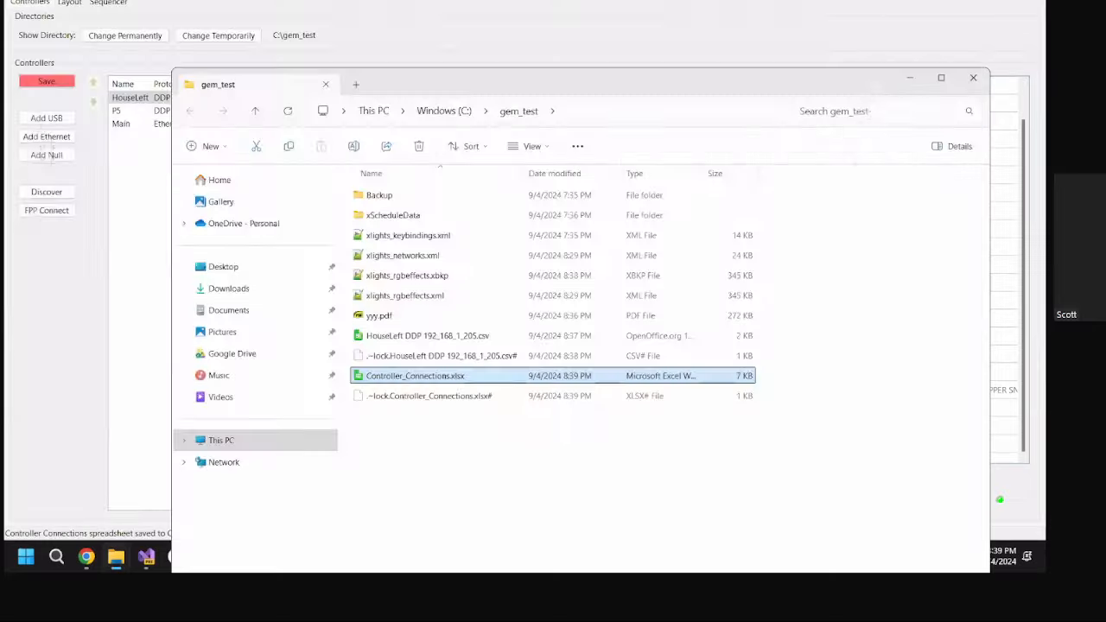
- Save the controller setup and draw a Matrix model beside the tree and star in the layout preview
click(914, 84)
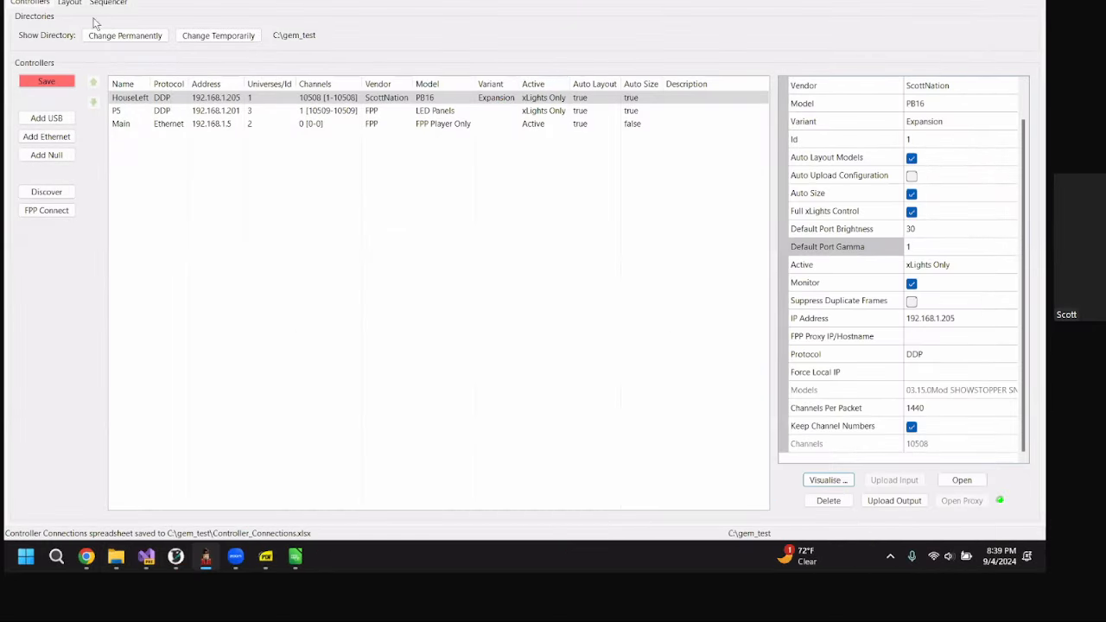
click(48, 82)
click(75, 3)
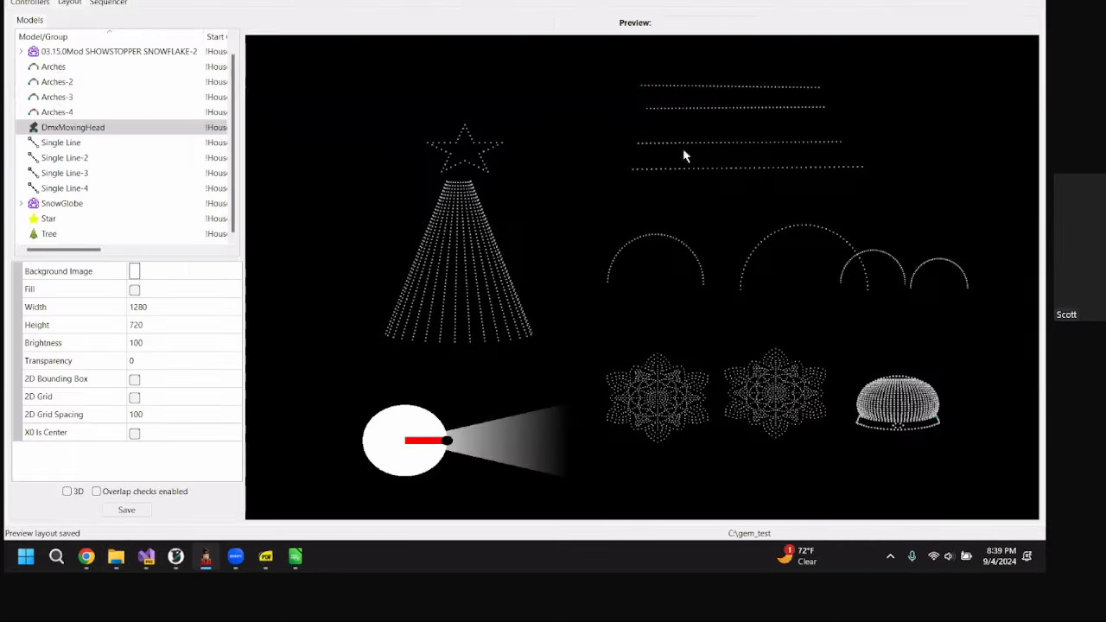
mouse_move(332, 151)
mouse_down()
mouse_move(402, 226)
mouse_move(425, 213)
mouse_move(347, 192)
mouse_up()
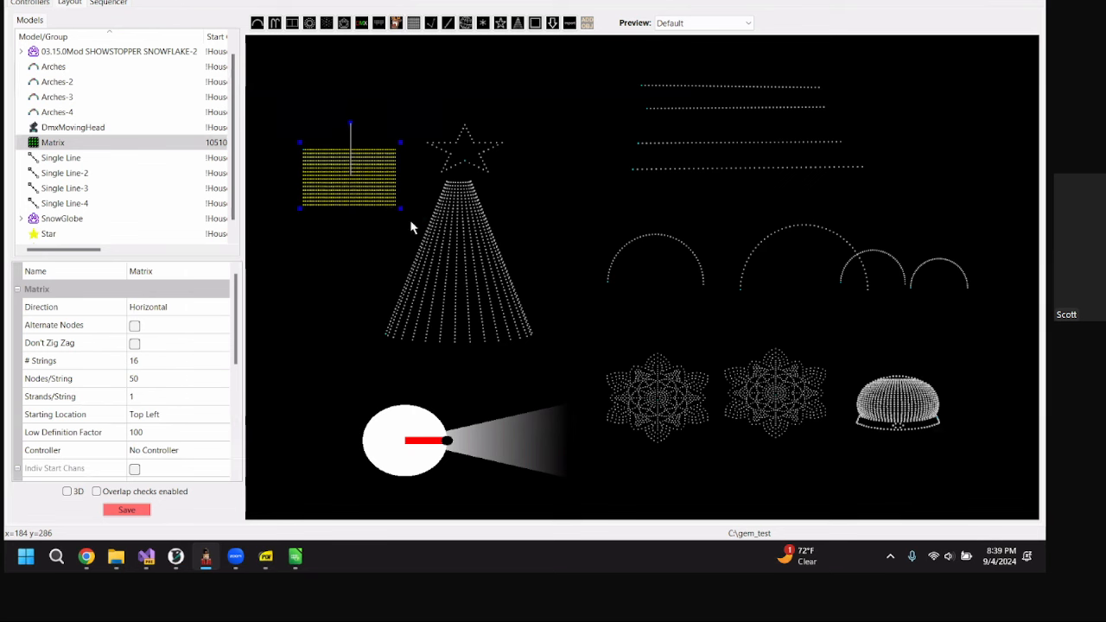
- Set the Matrix model to 32 strings with 64 nodes per string and save the layout
click(144, 360)
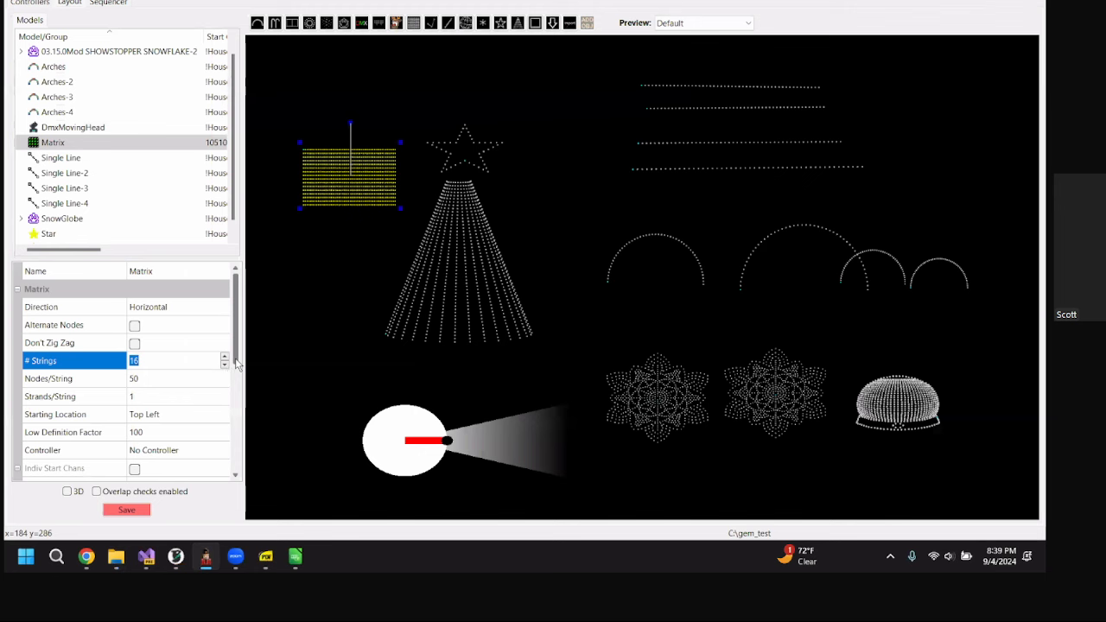
click(183, 378)
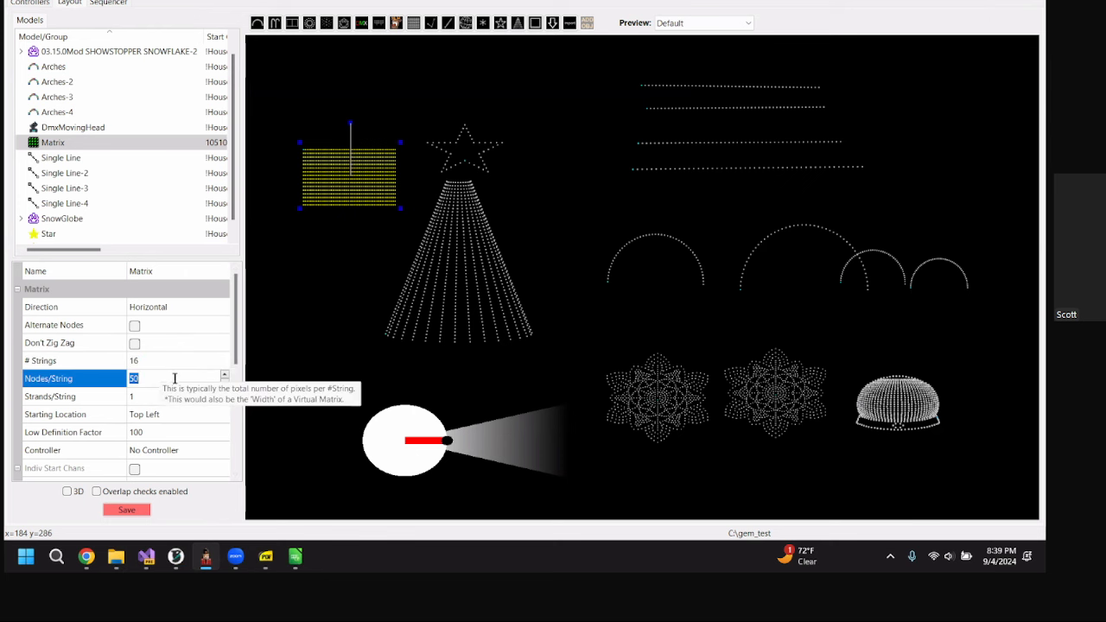
click(174, 360)
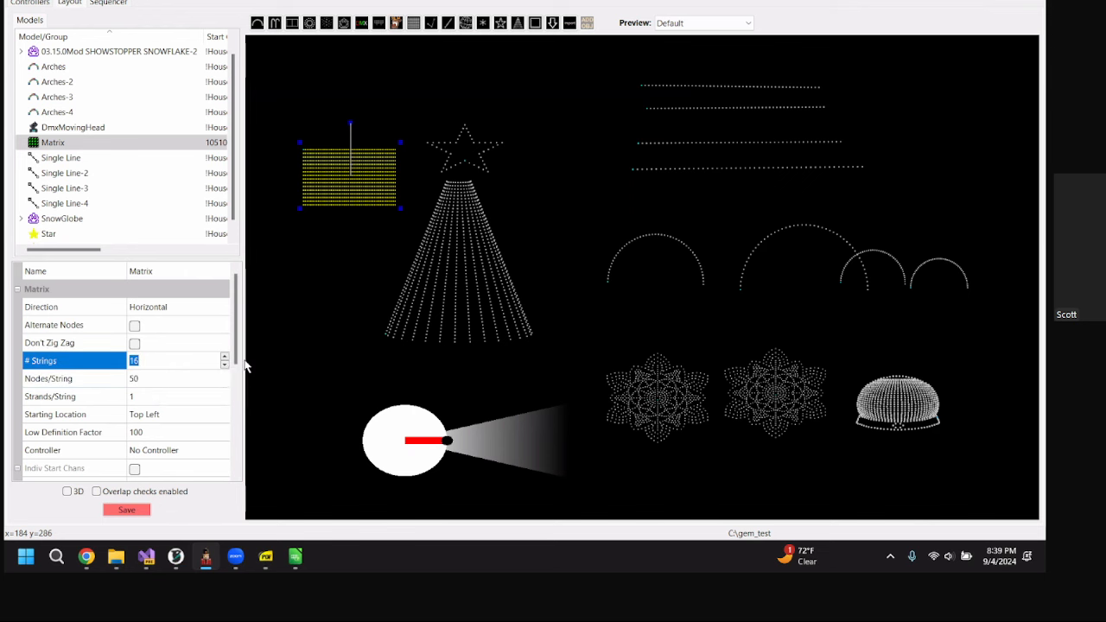
text(32)
click(150, 379)
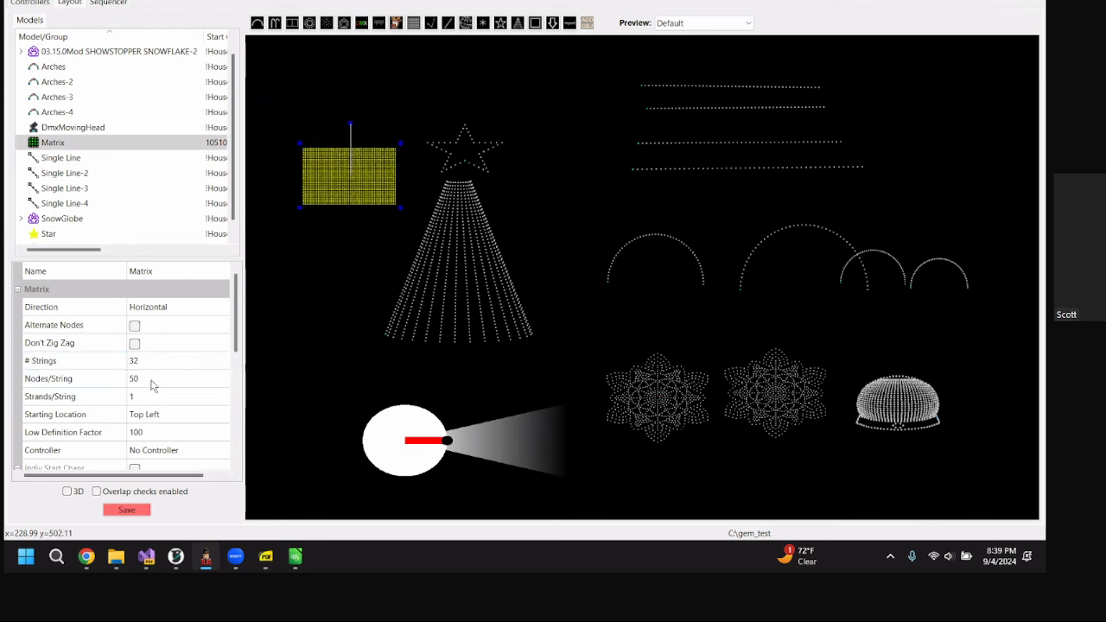
text(64)
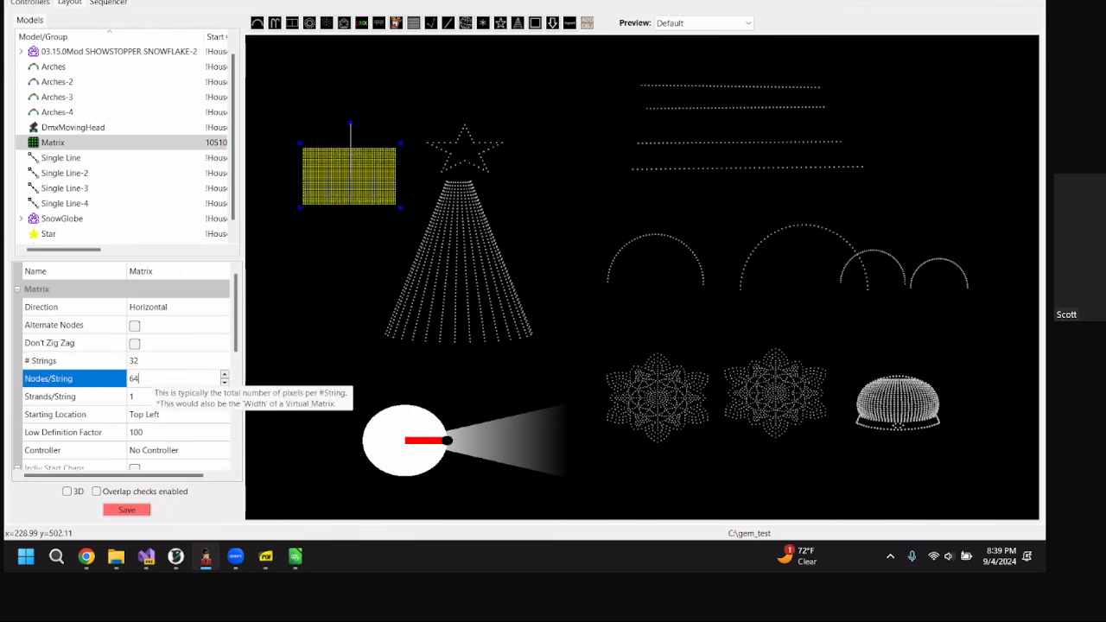
key(Return)
click(154, 360)
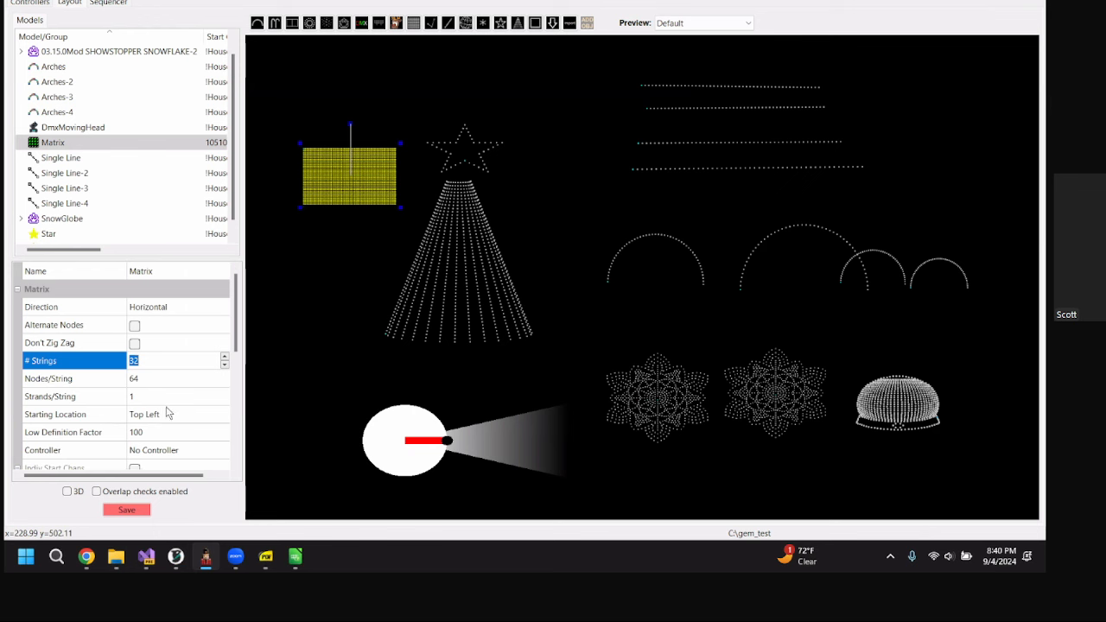
click(131, 511)
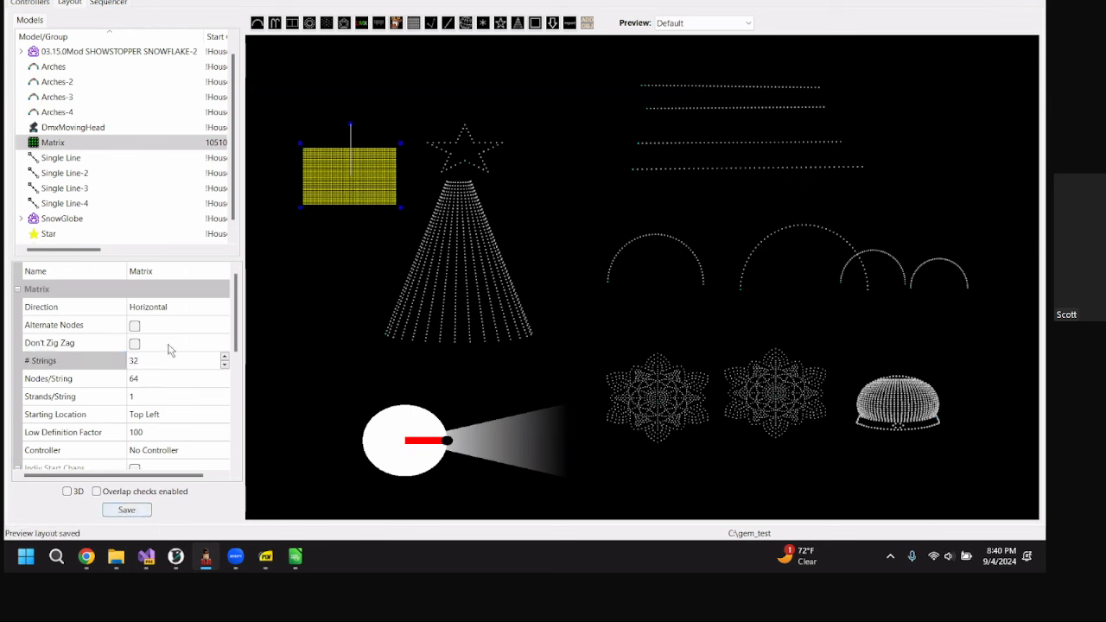
- Try to assign the Matrix model to the P5 controller in its model properties
drag(233, 303, 233, 343)
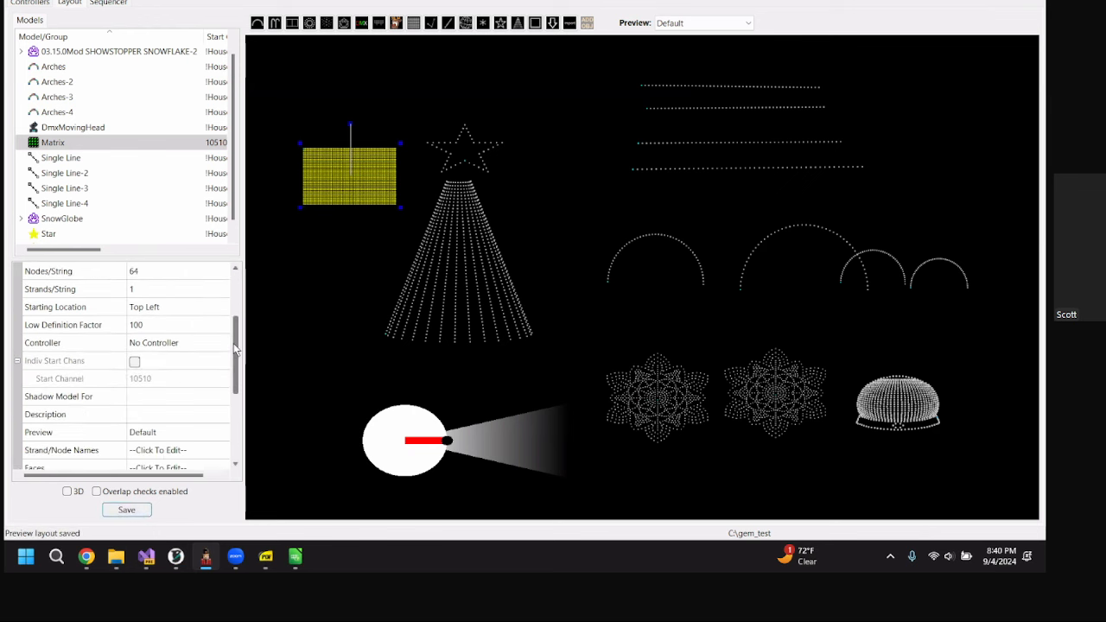
click(173, 344)
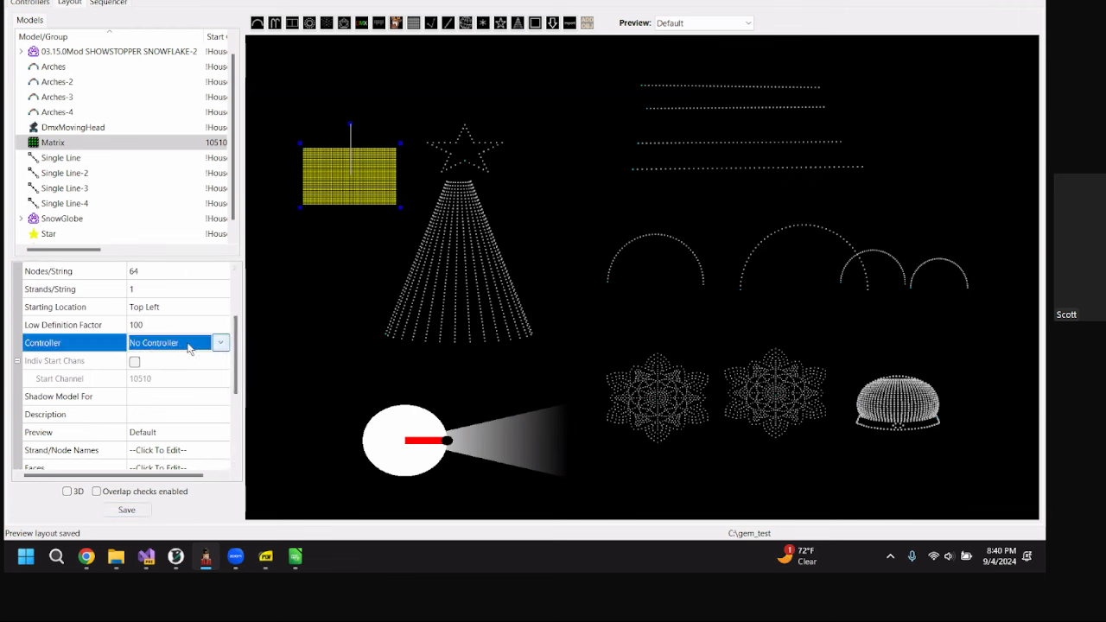
click(190, 344)
click(201, 348)
mouse_move(237, 371)
mouse_down()
mouse_move(238, 432)
mouse_move(238, 361)
mouse_up()
click(221, 396)
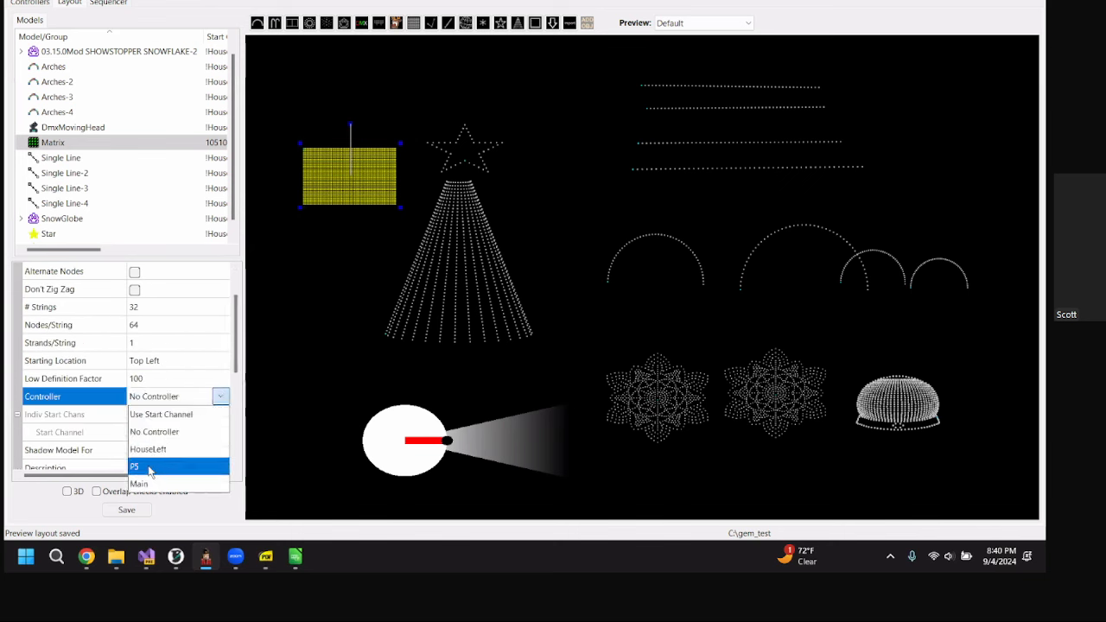
drag(237, 326, 235, 363)
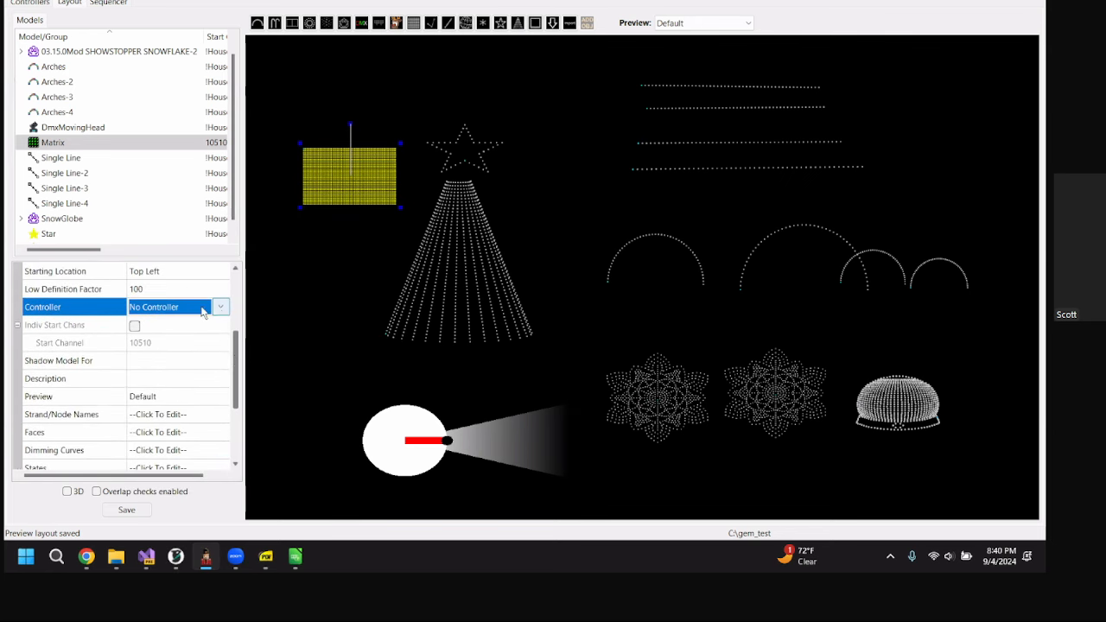
click(221, 307)
click(168, 377)
- Switch to Visual Studio, continue the xLights debug run past the thrown exceptions, and stop debugging
key(alt+Tab)
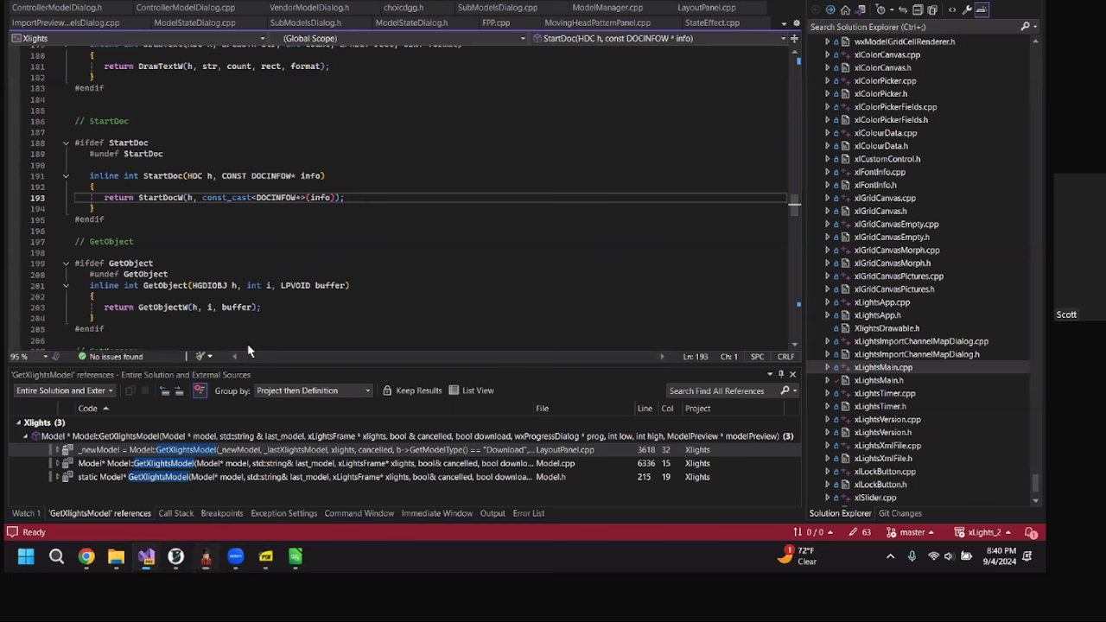
key(F5)
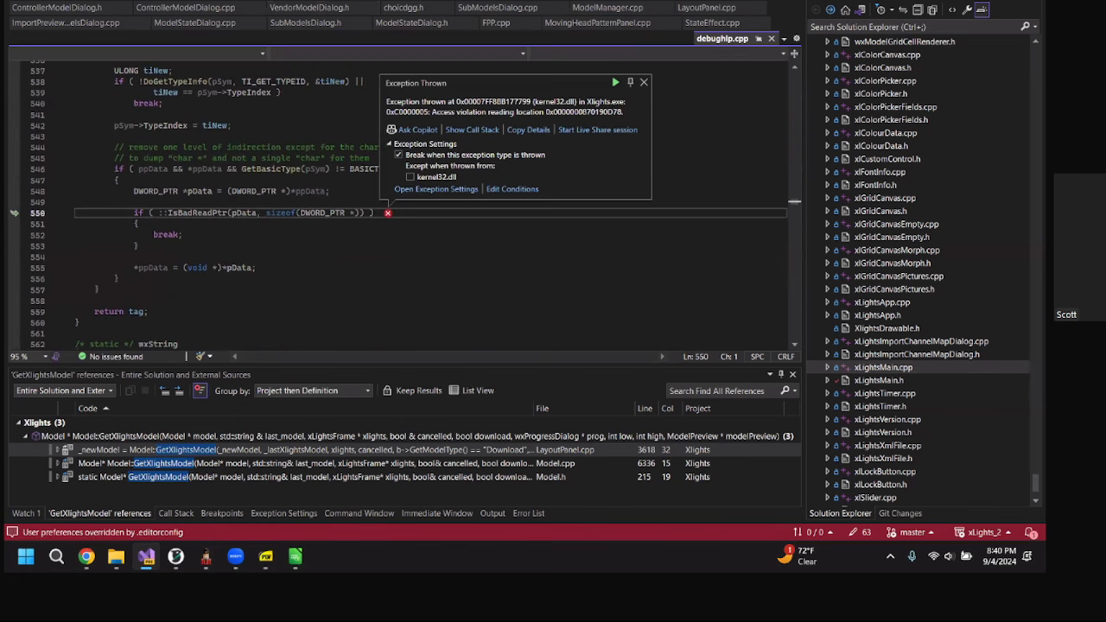
key(F5)
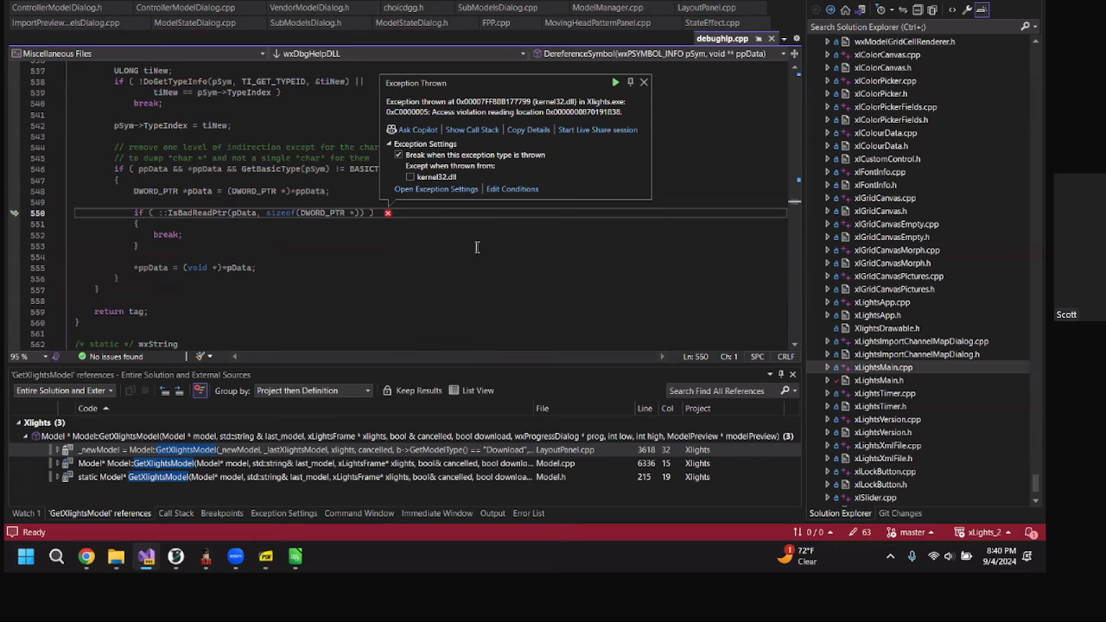
mouse_move(220, 569)
key(F5)
key(F5)
key(F5)
key(F5)
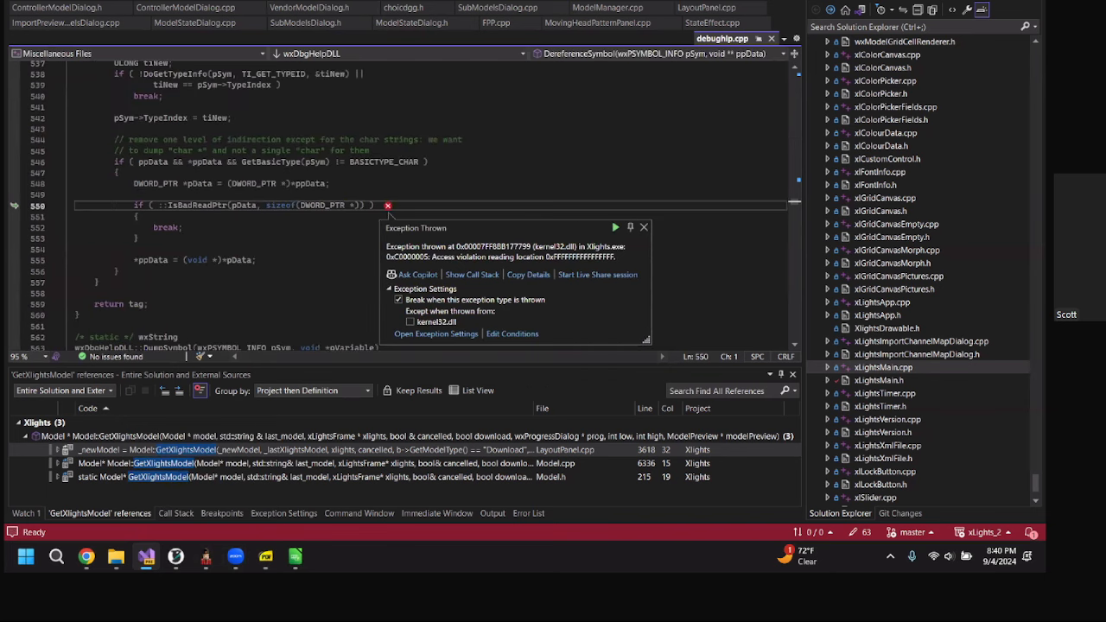
key(shift+F5)
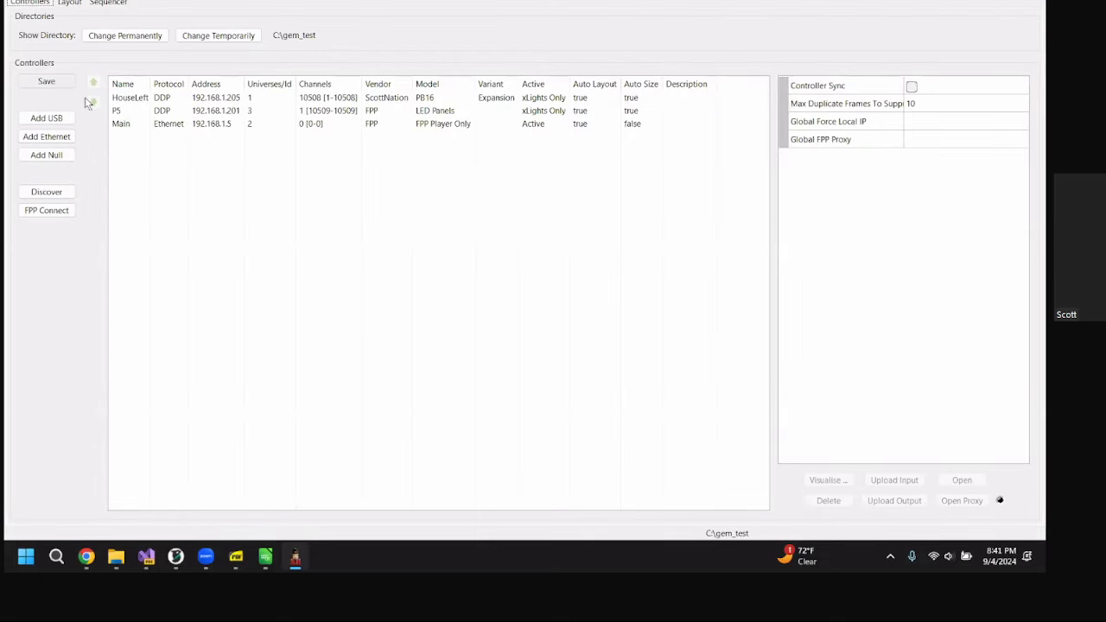
- Open the port layout of the P5 controller and assign the Matrix model to LED Panel 1
click(134, 112)
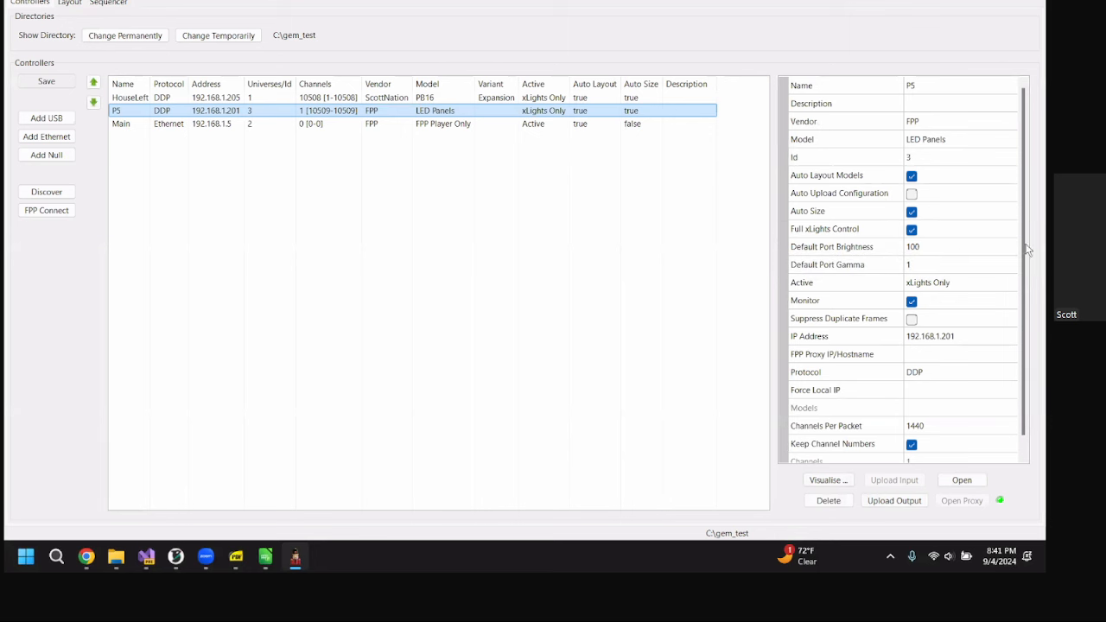
click(821, 480)
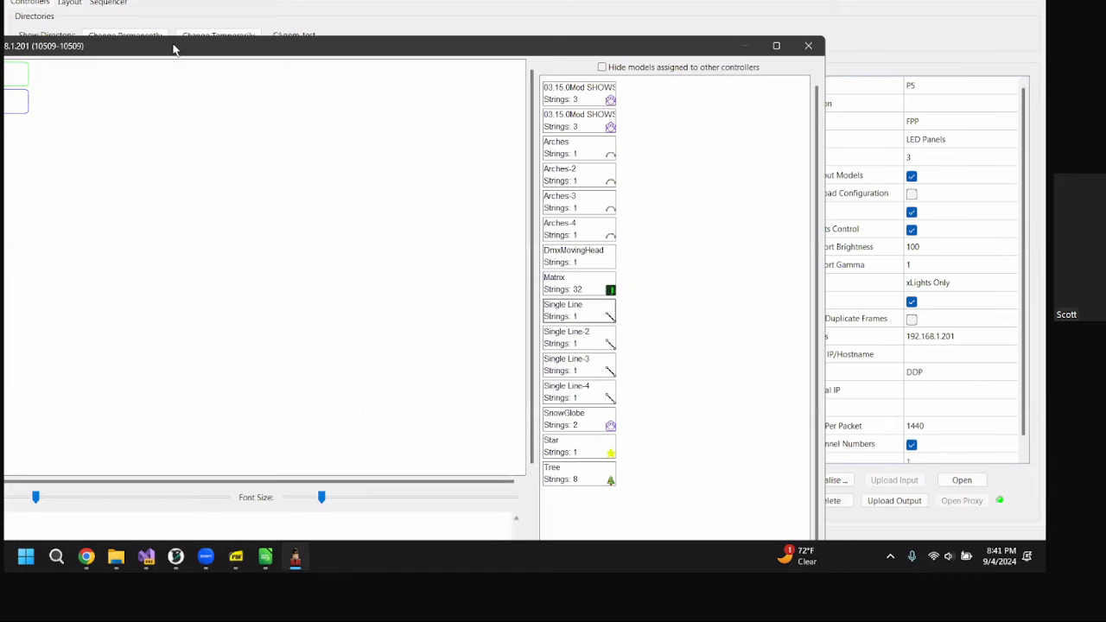
drag(173, 48, 320, 24)
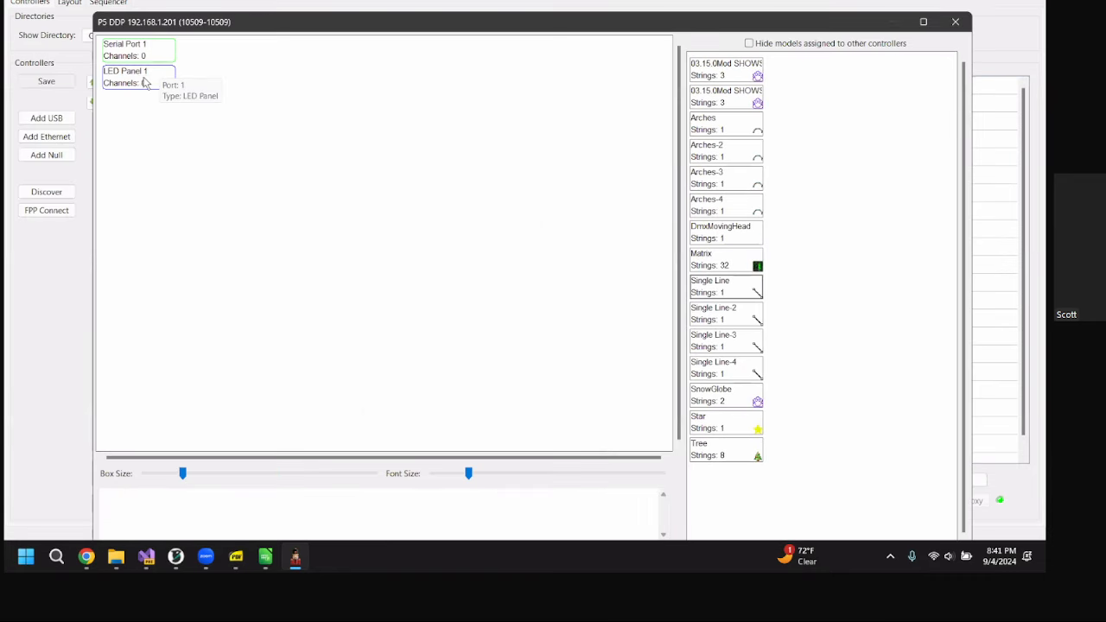
drag(714, 266, 161, 76)
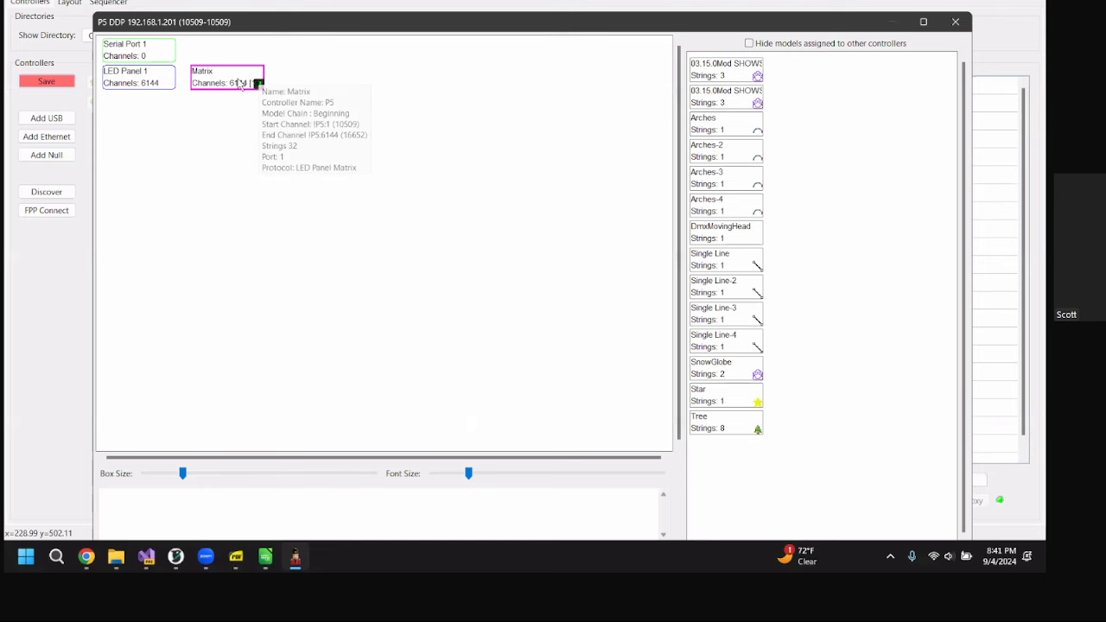
mouse_move(192, 83)
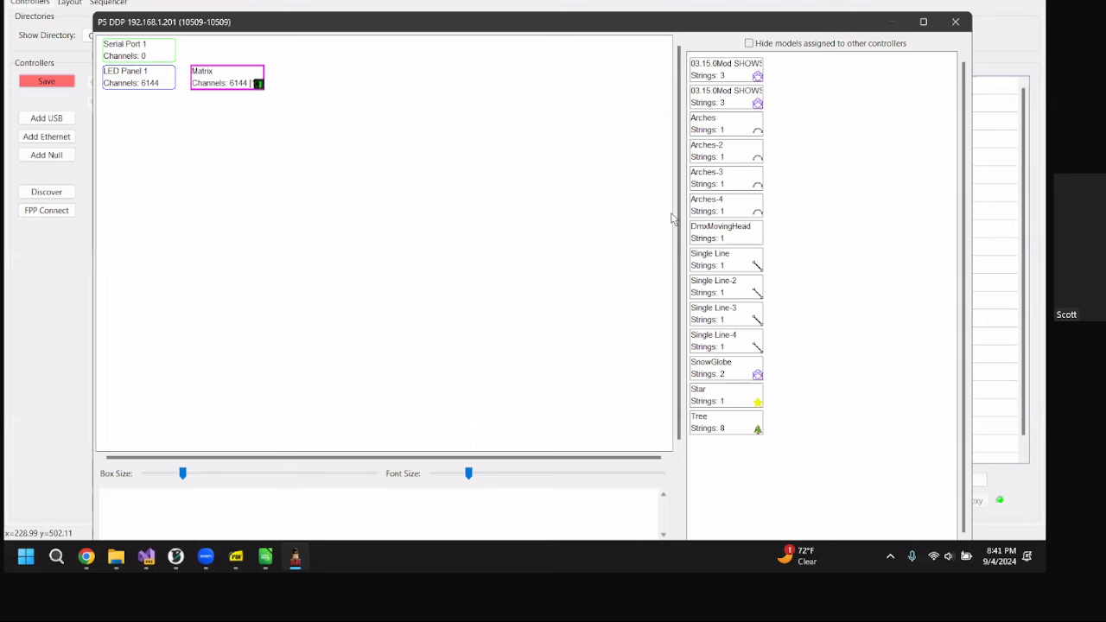
- Hide models assigned to other controllers in the P5 port layout, close it and save the controller setup
click(749, 44)
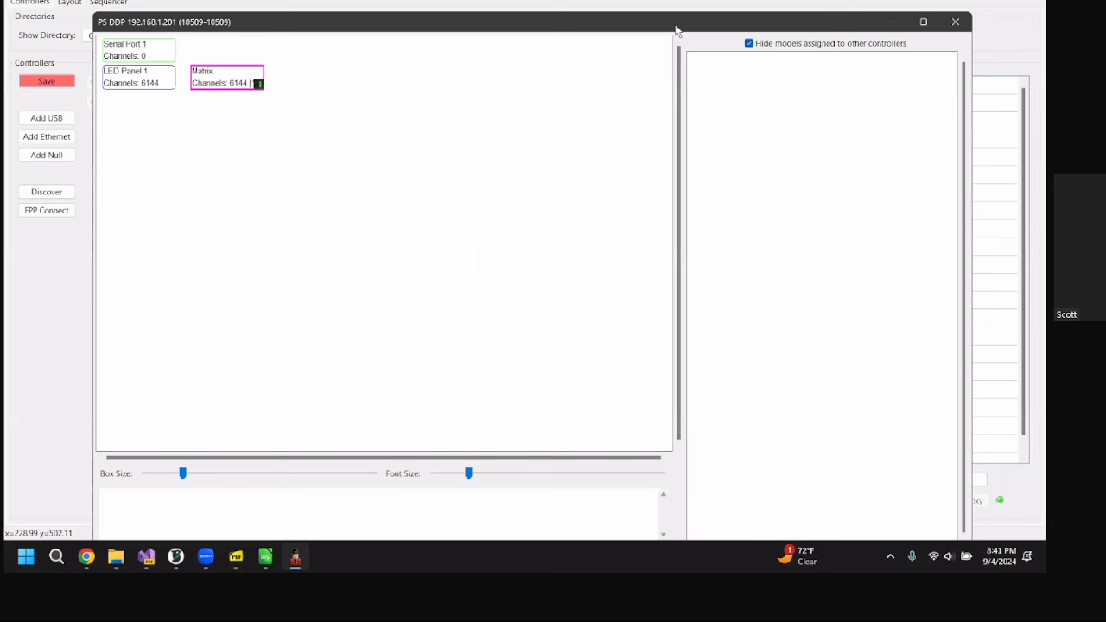
key(Escape)
click(46, 80)
click(175, 111)
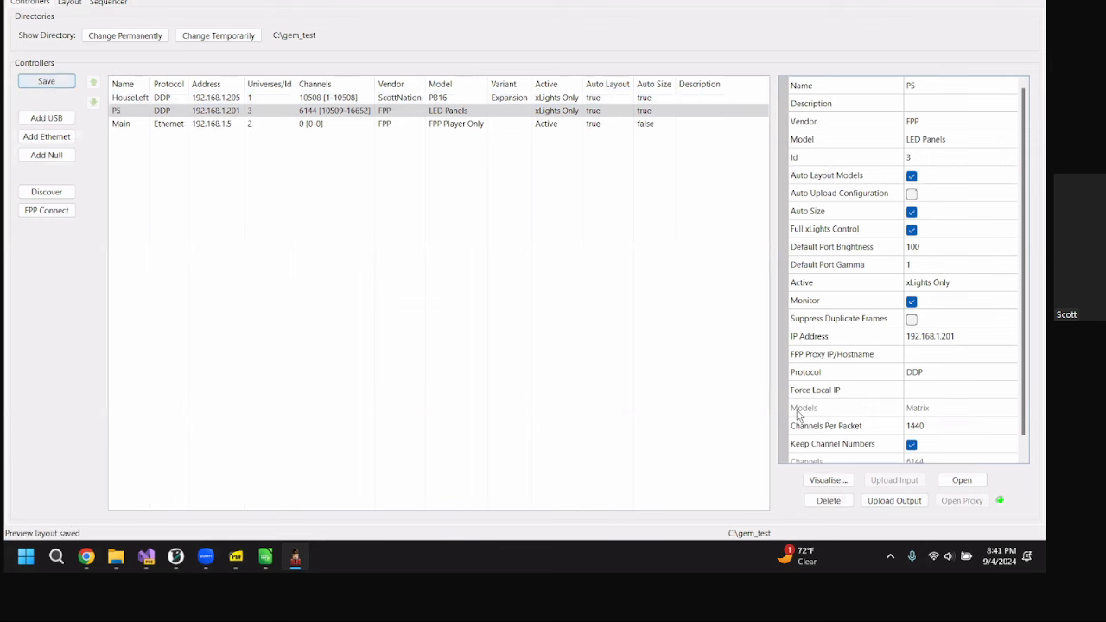
- Upload the output configuration to the HouseLeft controller and open the PB16 channel outputs in its FPP web interface
click(198, 100)
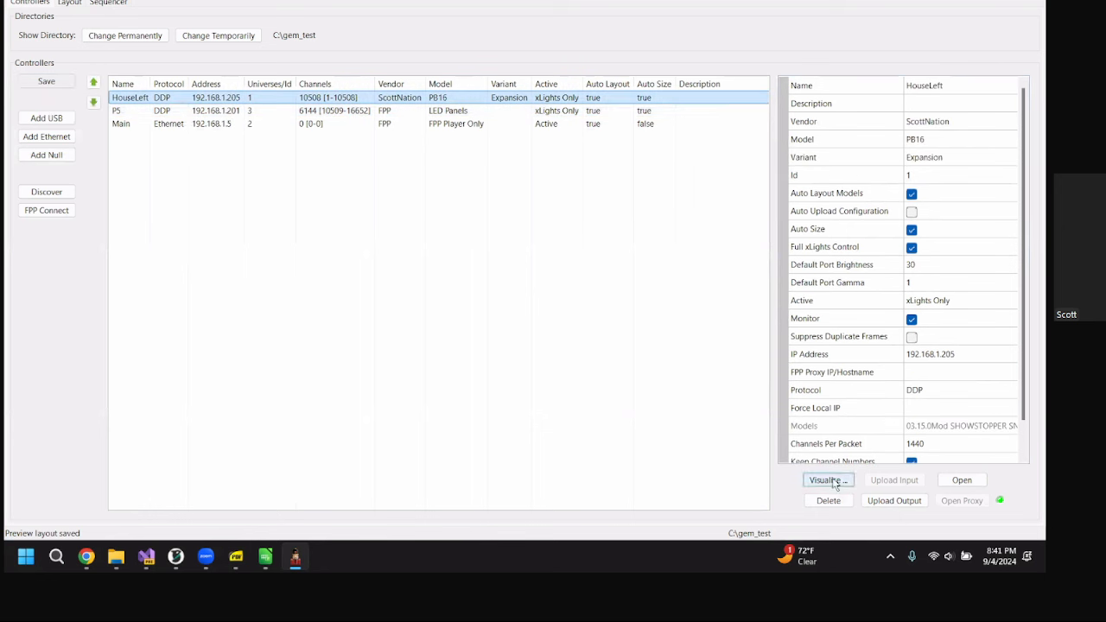
click(897, 503)
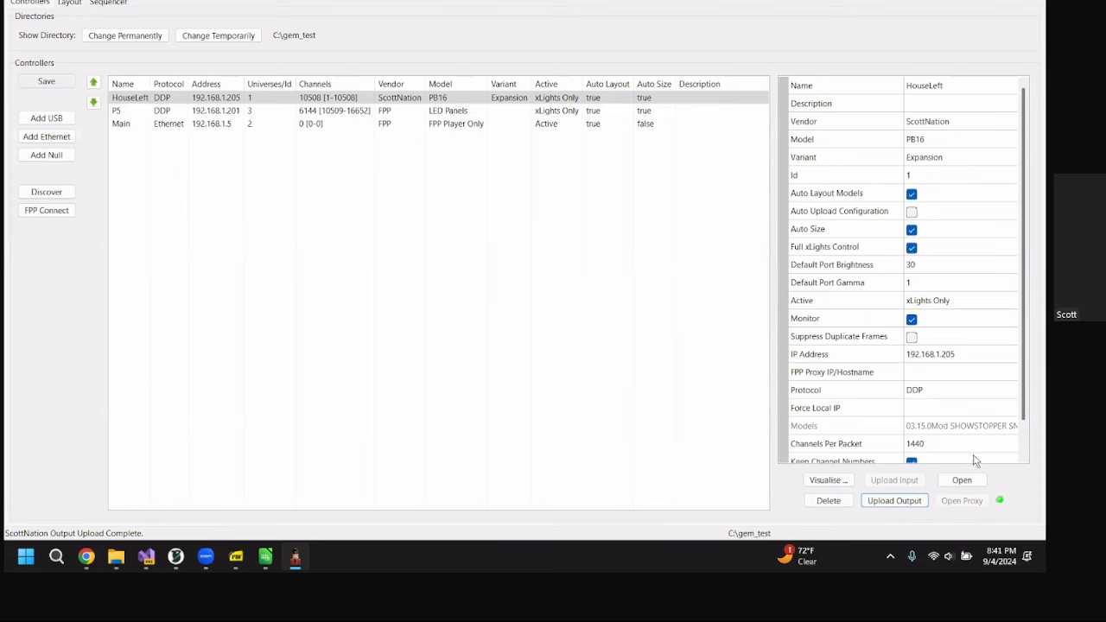
click(962, 479)
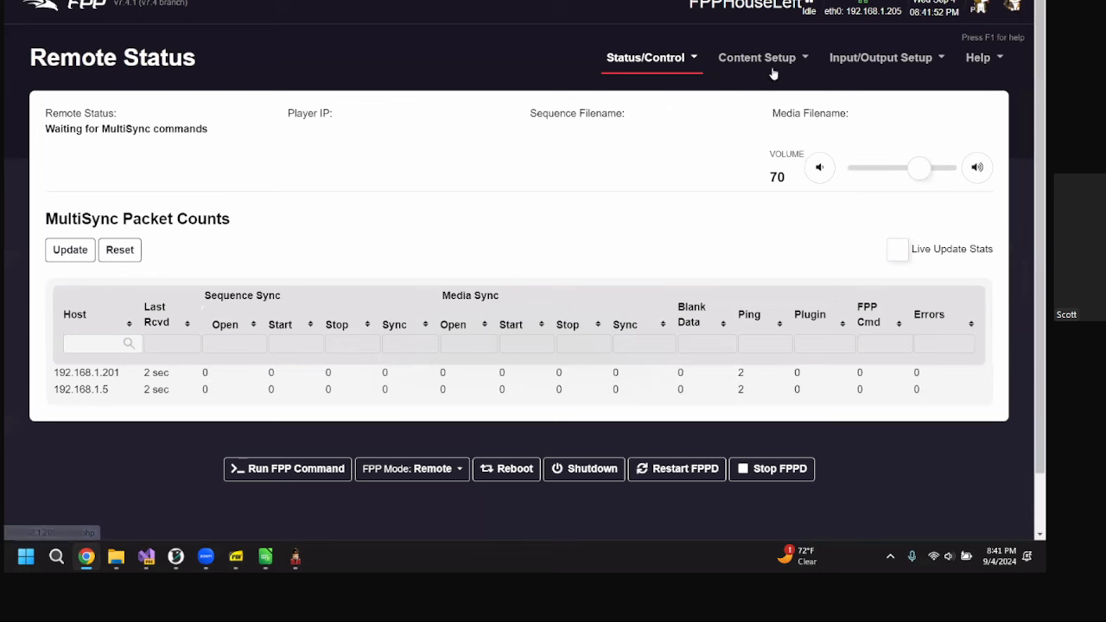
mouse_move(864, 60)
click(882, 118)
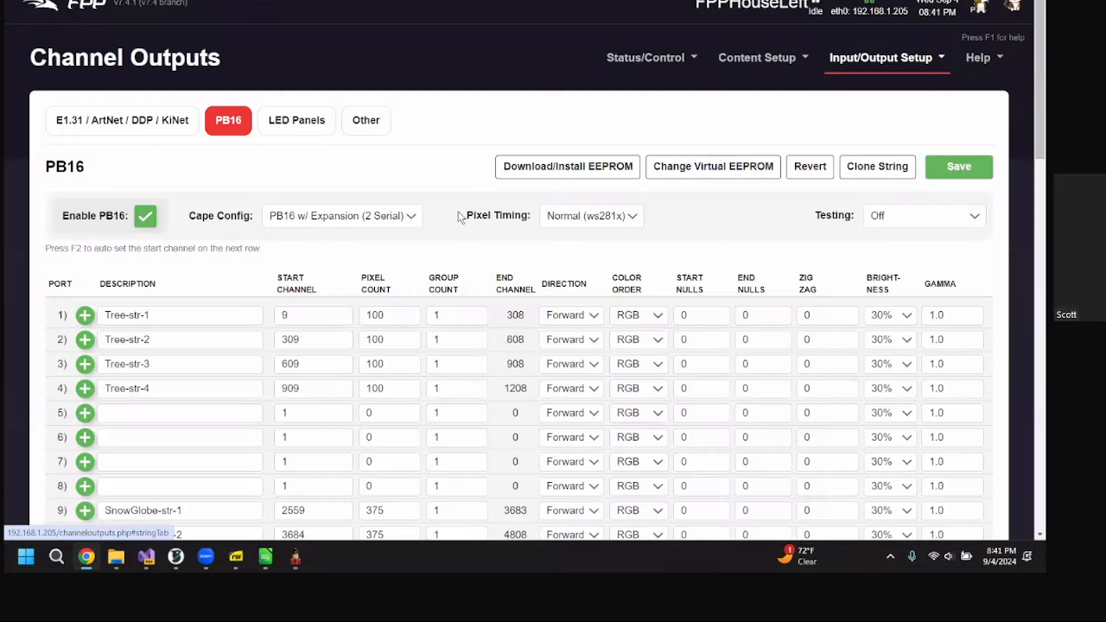
- Examine the PB16 string ports, the differential receiver options for ports 21–24 and the DMX serial settings
scroll(140, 179, down, 2)
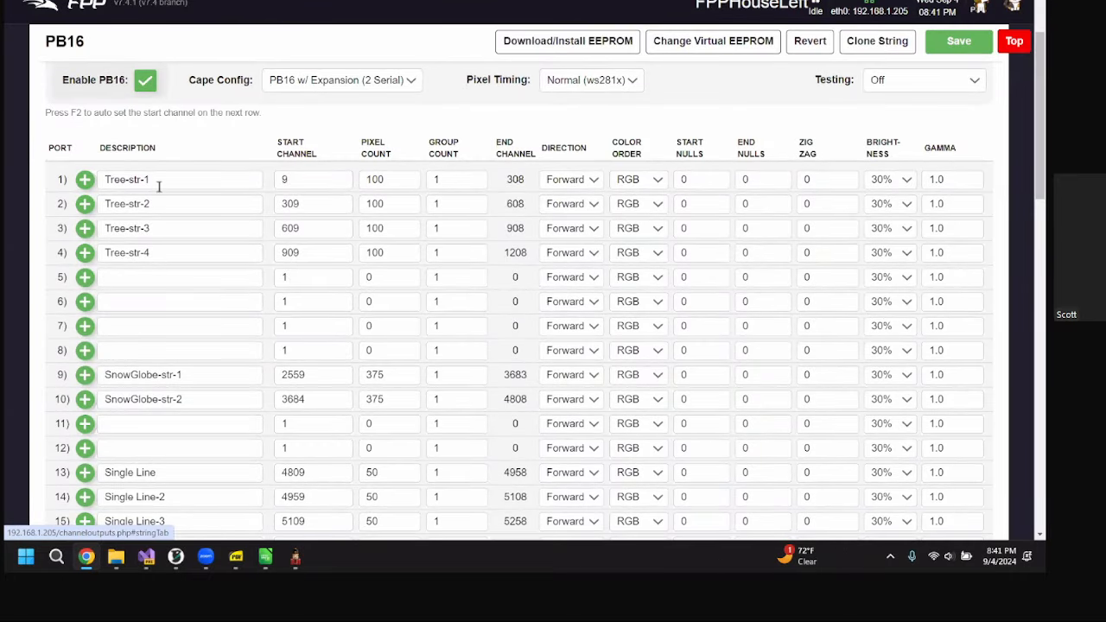
scroll(181, 408, down, 2)
scroll(181, 408, down, 1)
scroll(183, 370, up, 3)
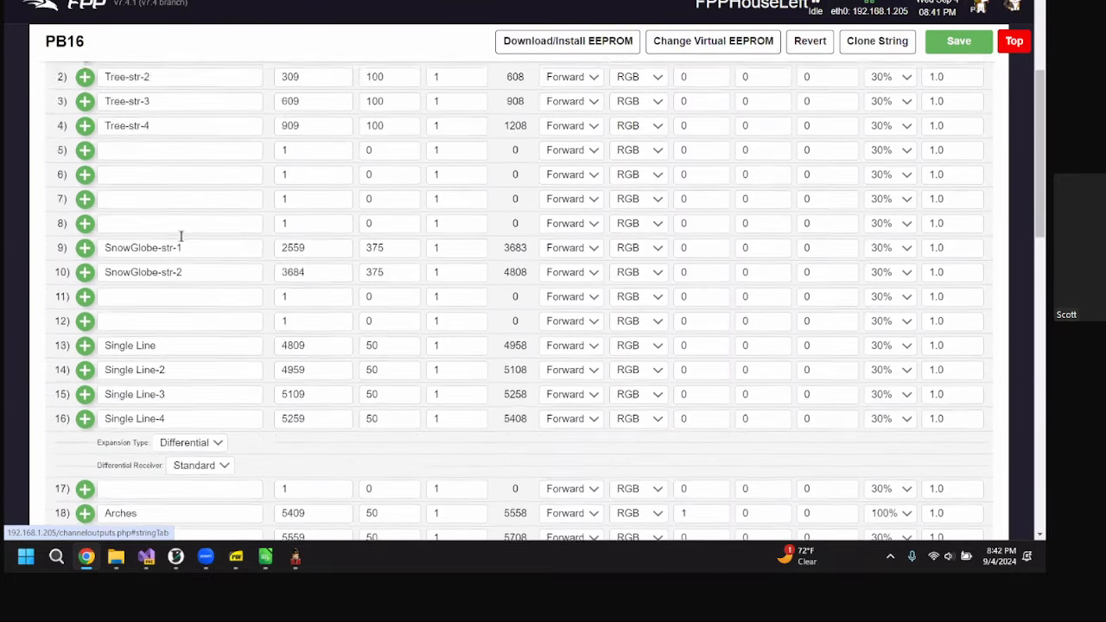
scroll(167, 290, down, 3)
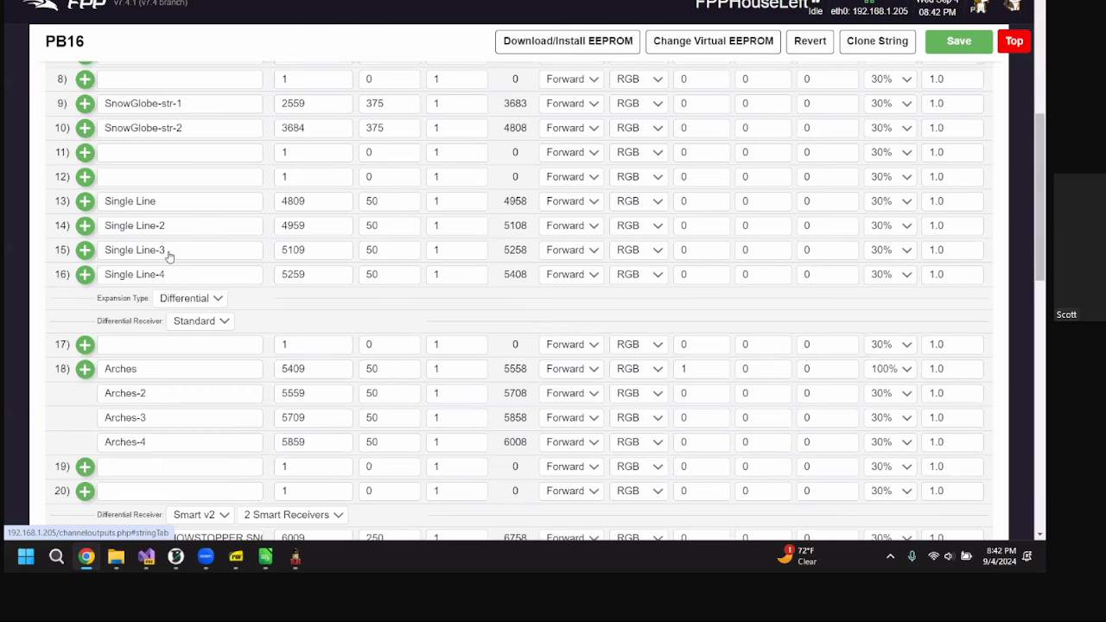
scroll(185, 383, down, 4)
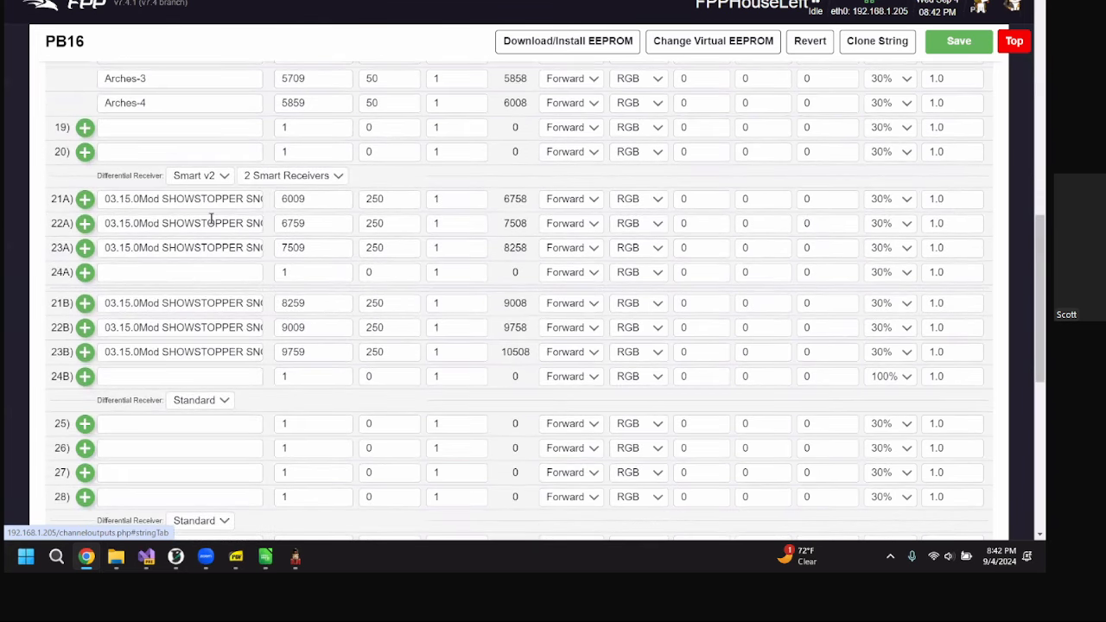
scroll(220, 217, up, 1)
scroll(183, 389, down, 1)
click(205, 178)
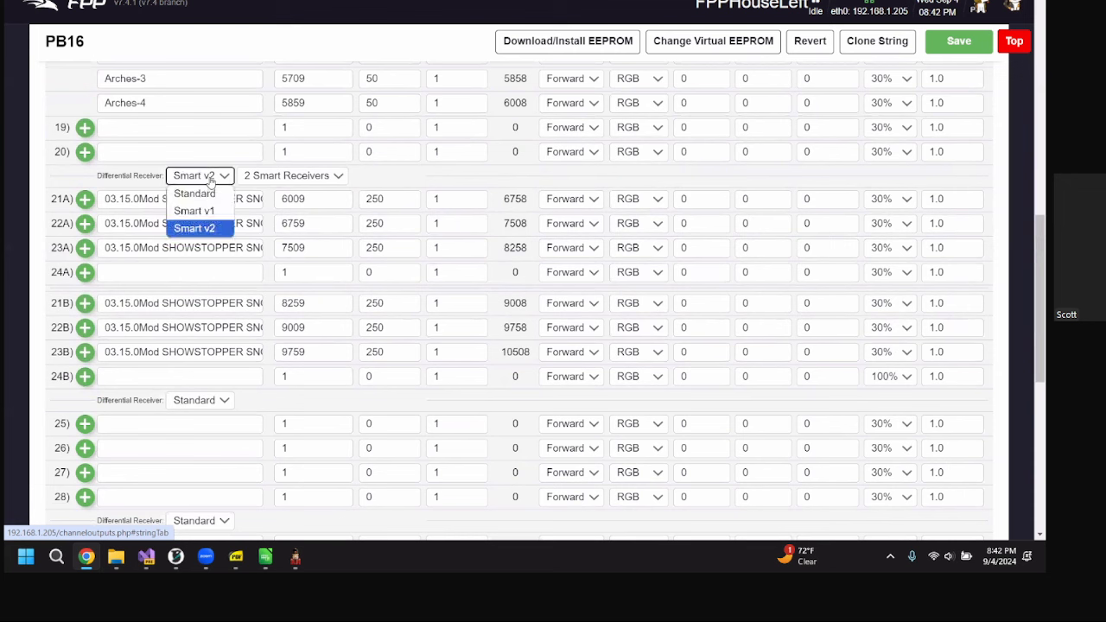
click(208, 229)
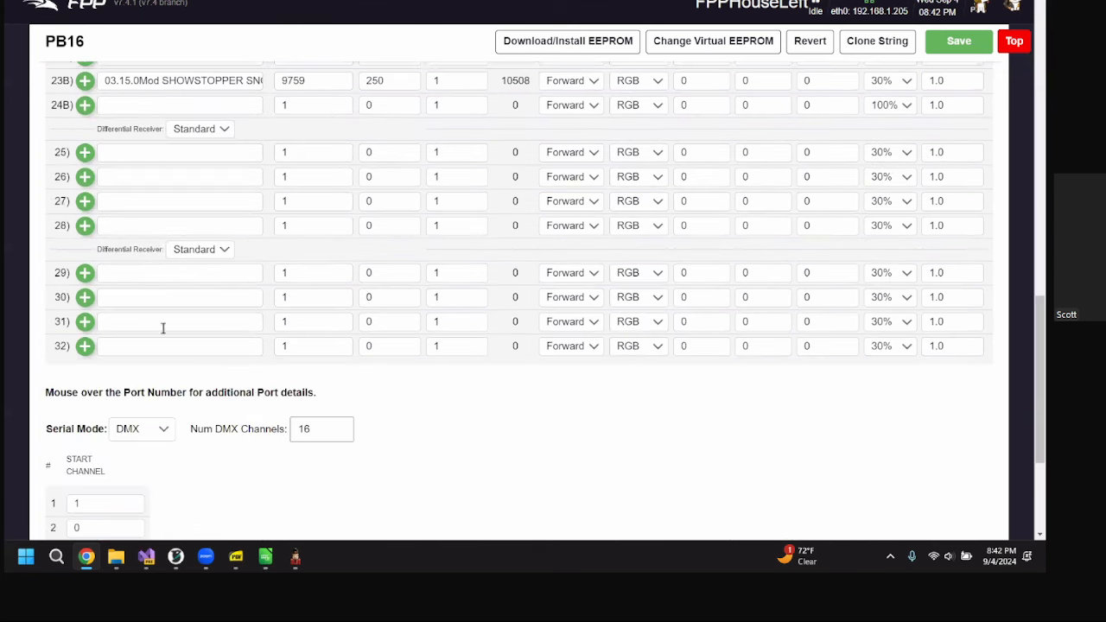
scroll(161, 326, down, 3)
scroll(184, 322, down, 3)
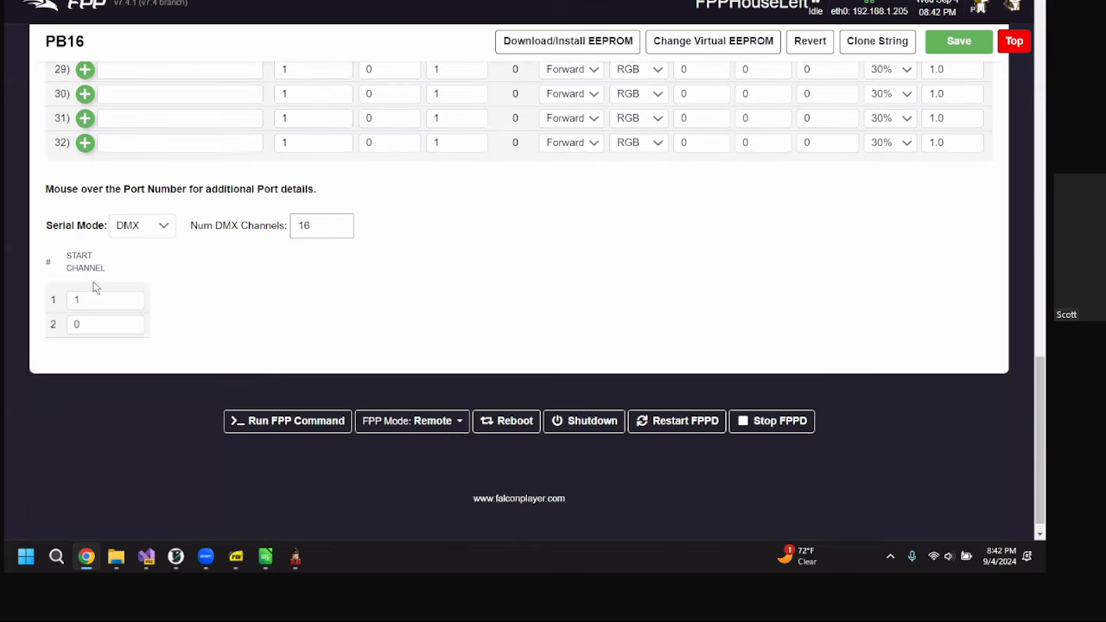
scroll(78, 298, up, 15)
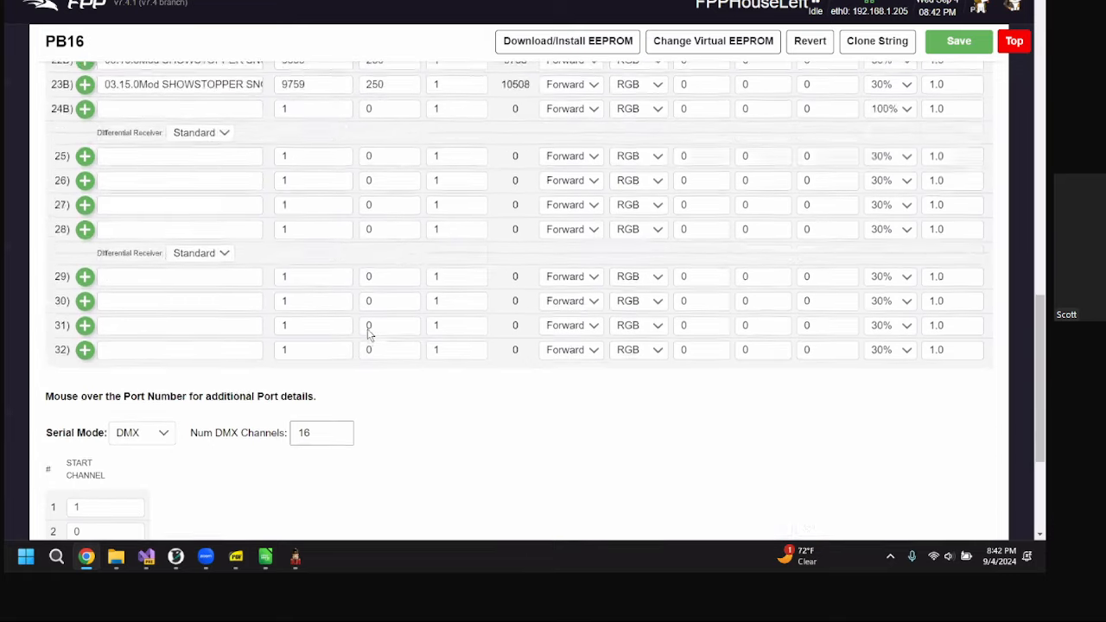
scroll(371, 334, up, 2)
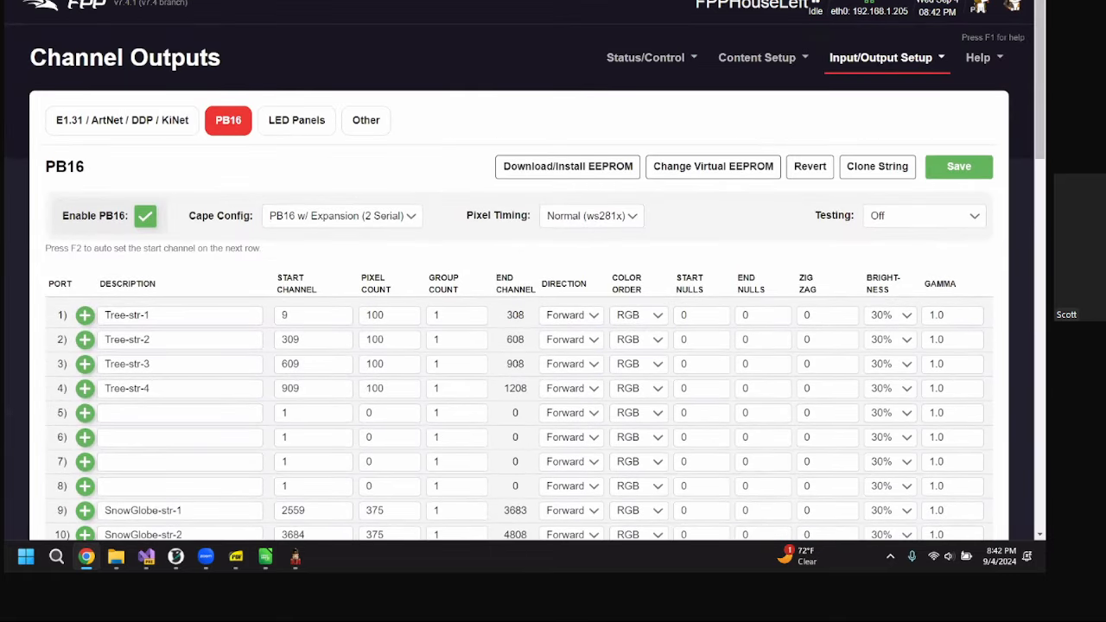
- Switch back to xLights, examine the HouseLeft controller's port layout and close it
key(alt+Tab)
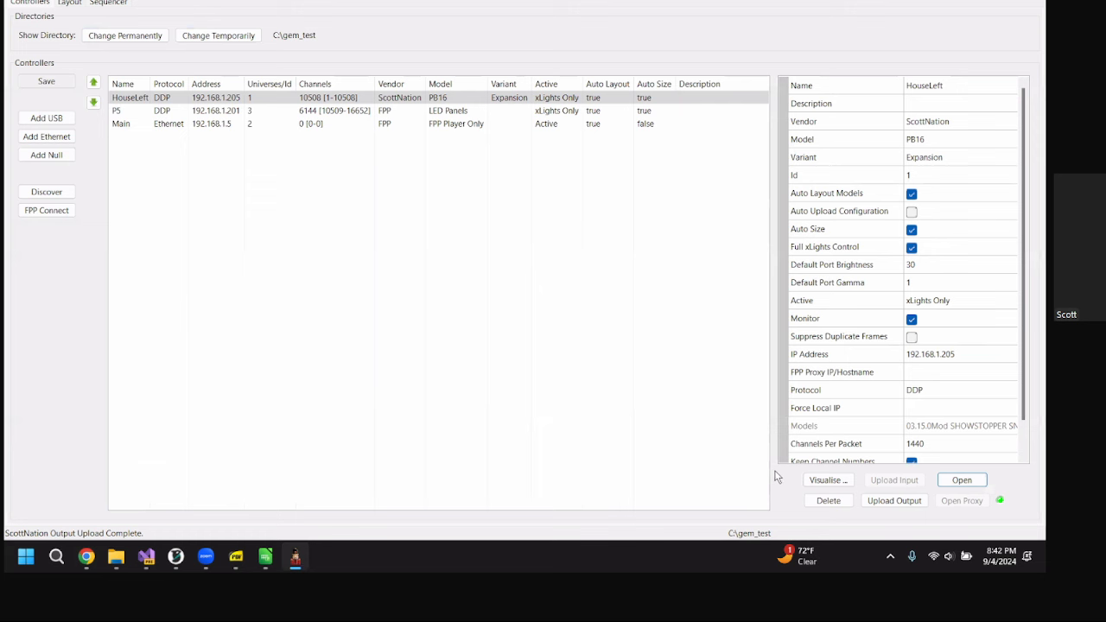
click(827, 481)
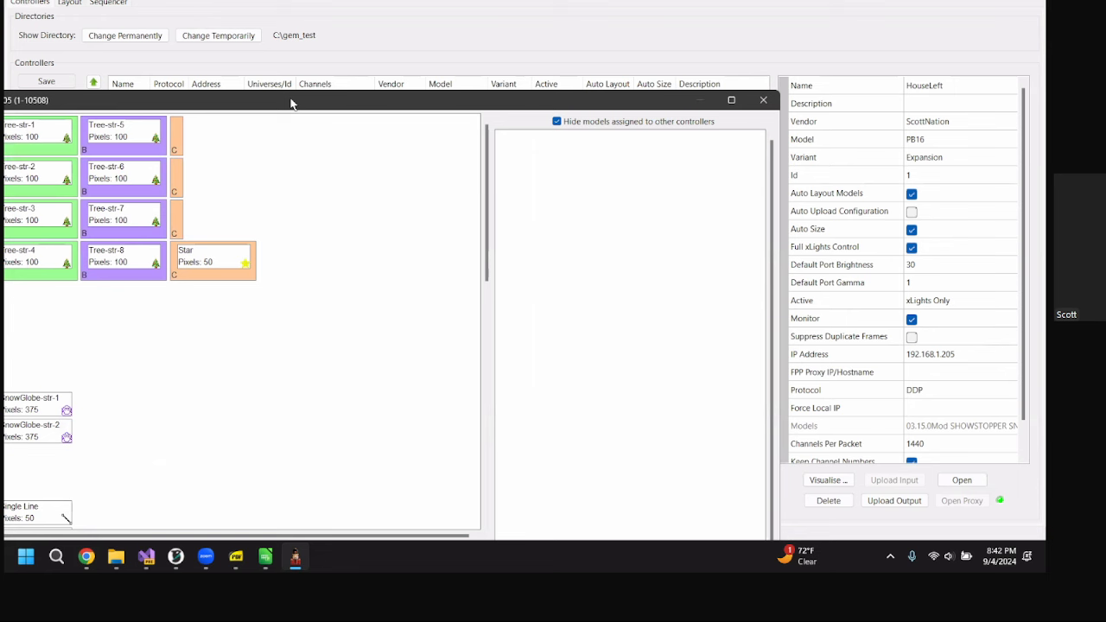
drag(291, 103, 475, 41)
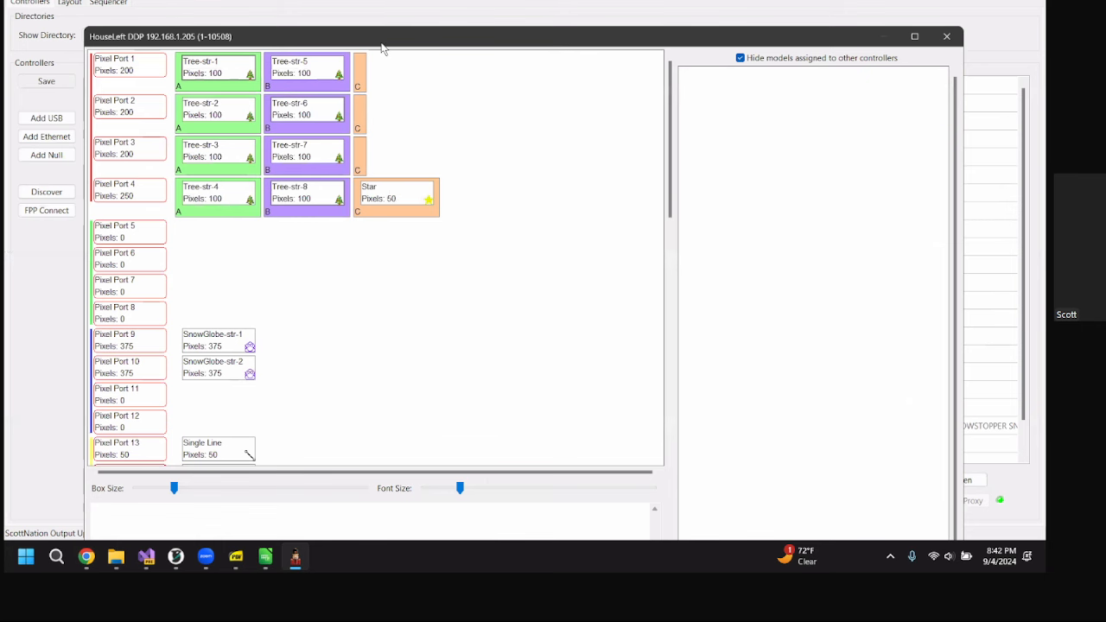
drag(381, 43, 383, 28)
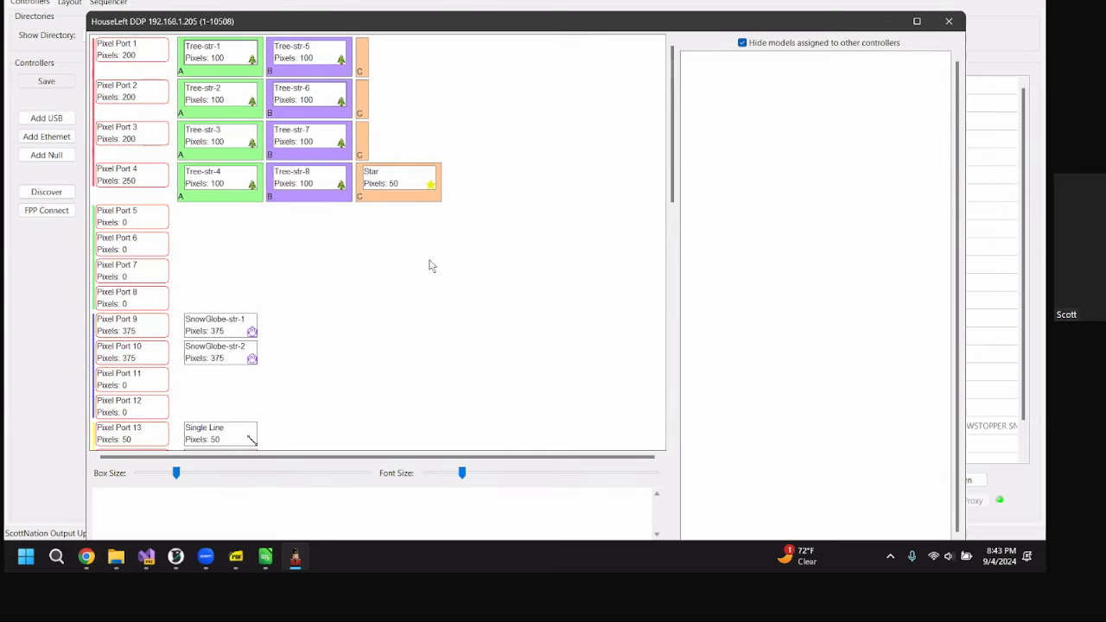
mouse_move(89, 561)
click(822, 32)
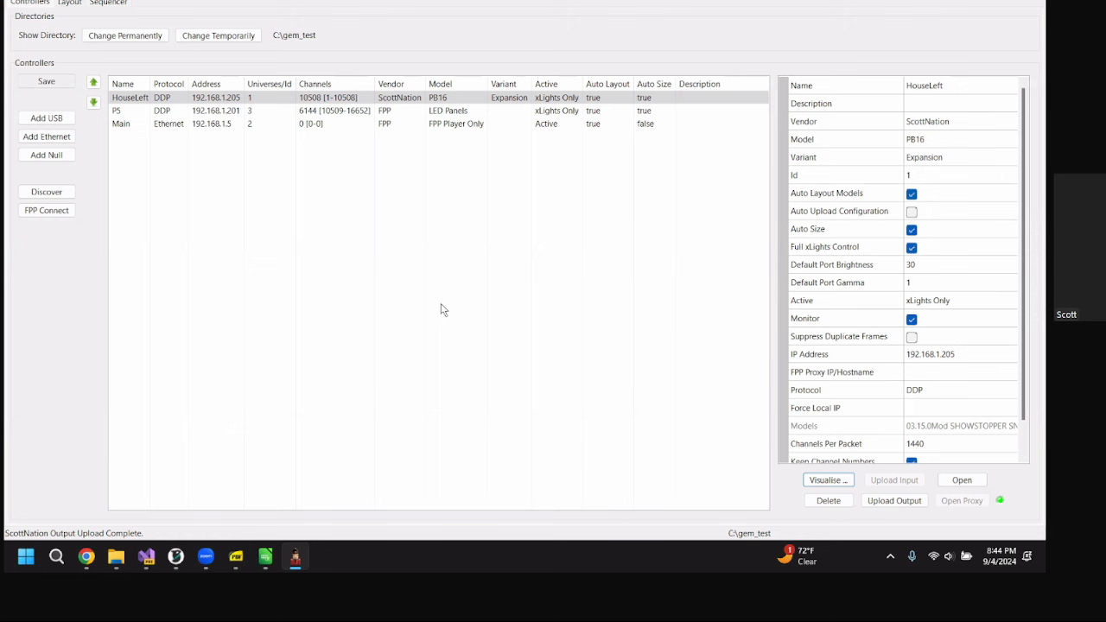
- Reopen the HouseLeft controller's port layout and bring the whole port list into view
click(70, 3)
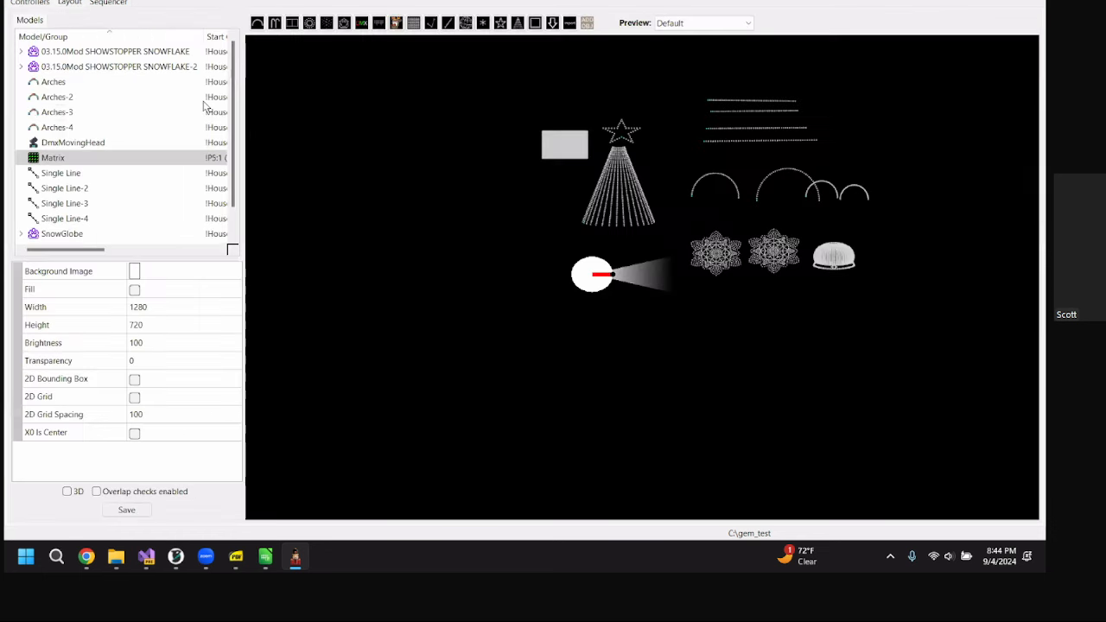
click(24, 4)
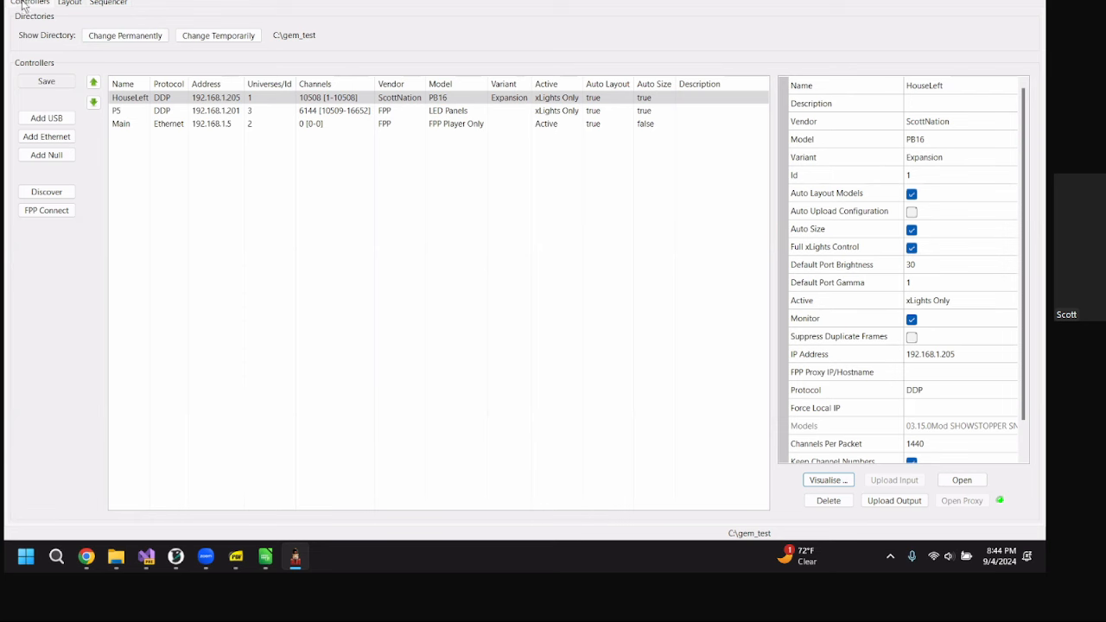
click(826, 480)
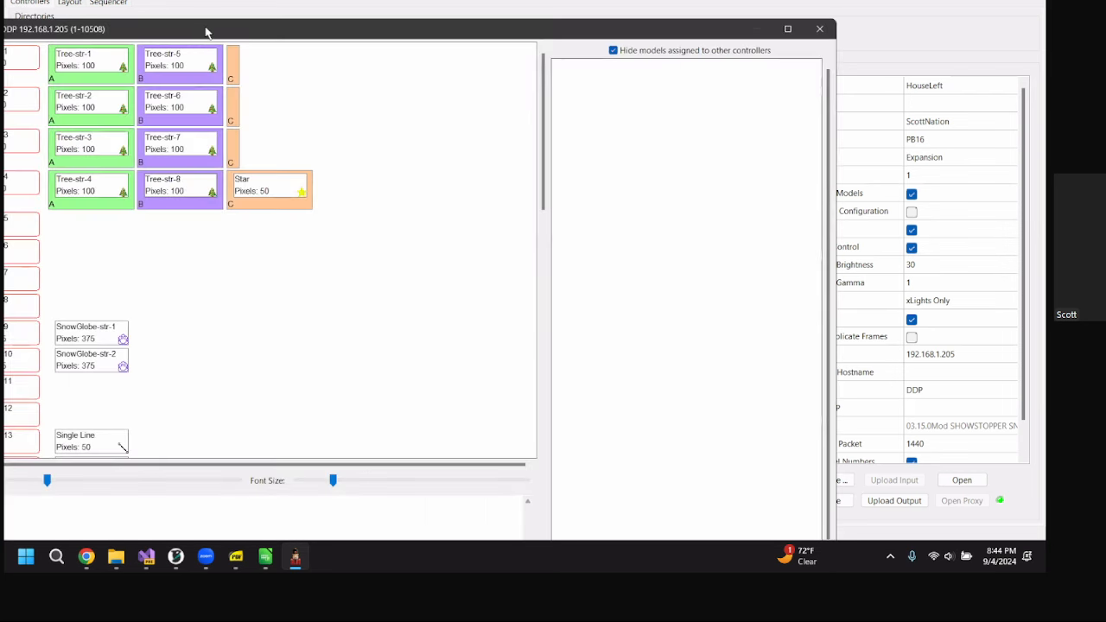
drag(205, 32, 409, 57)
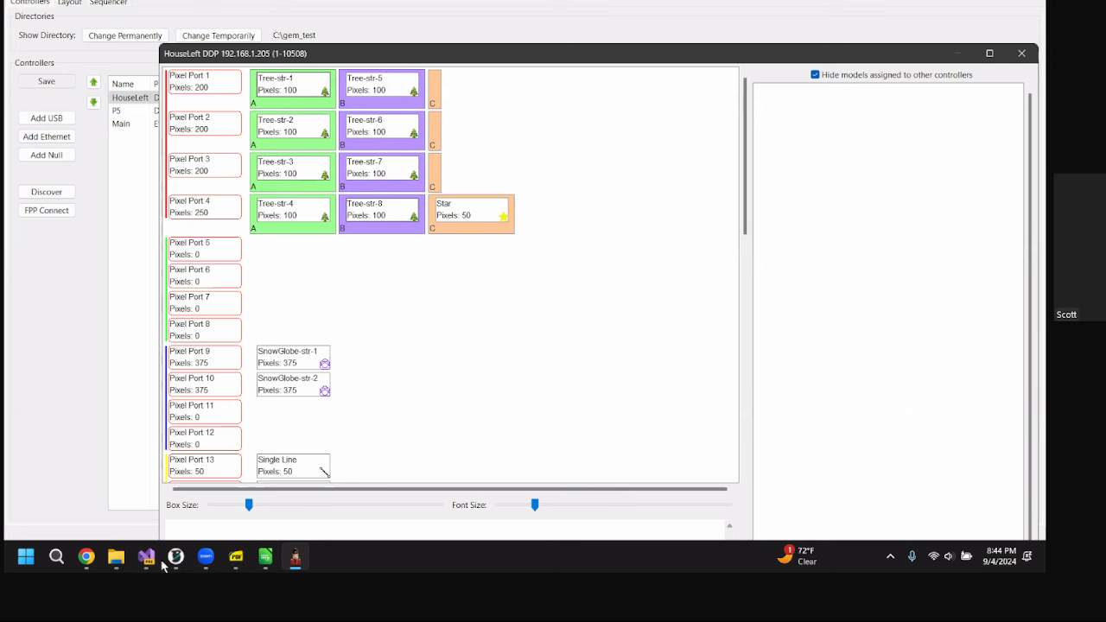
- Switch to Chrome and examine the smart receiver compatibility chart on the Wired Watts product page
click(86, 558)
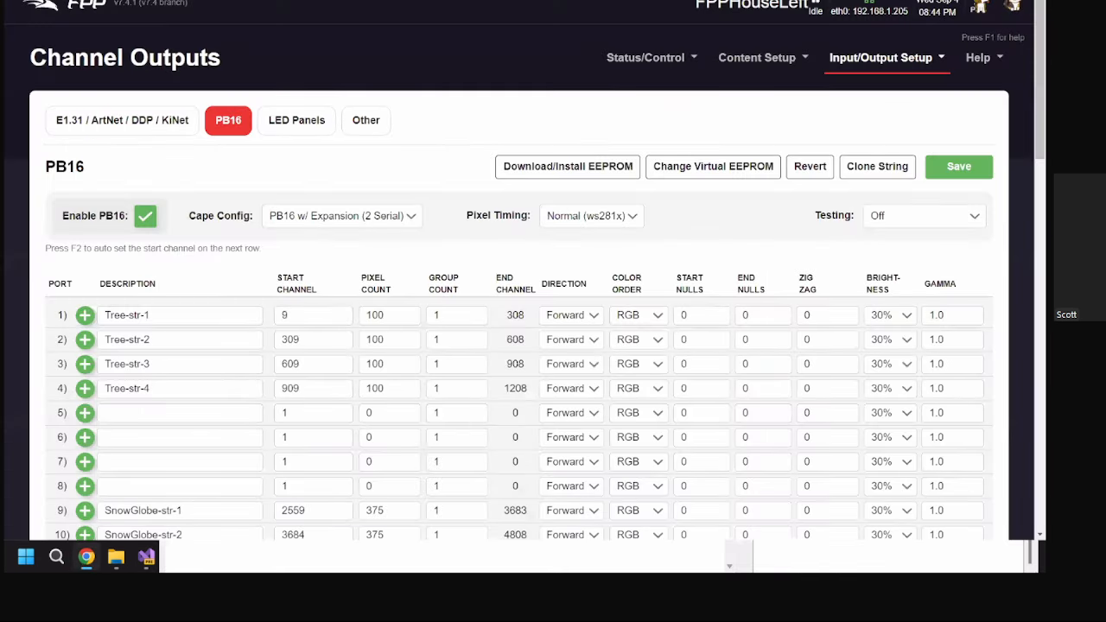
key(ctrl+Tab)
scroll(620, 297, down, 3)
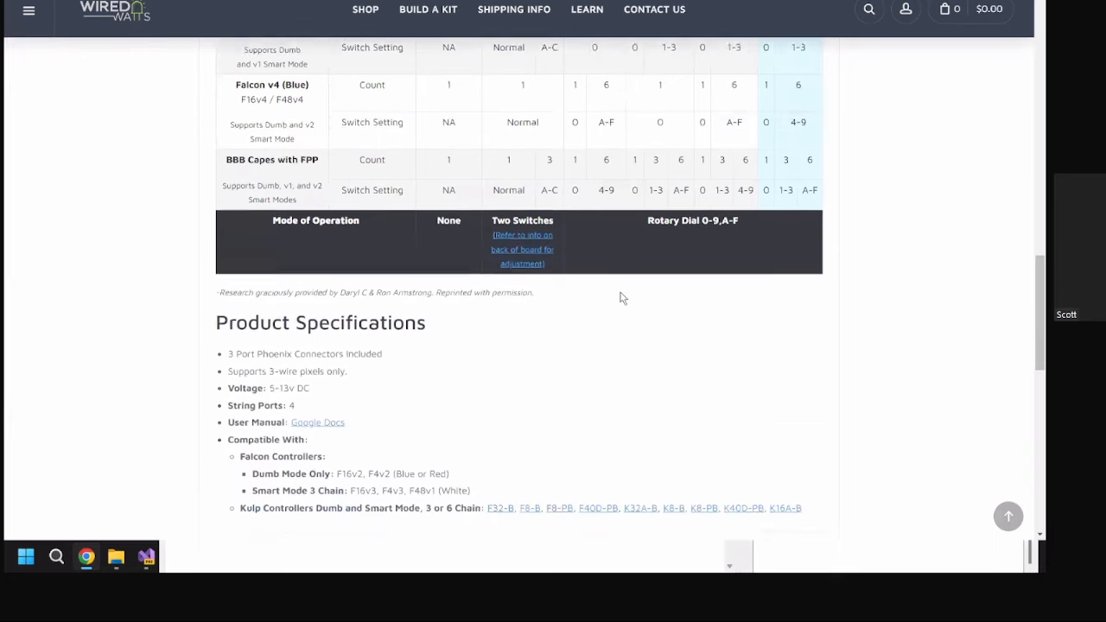
scroll(620, 297, up, 4)
scroll(620, 296, up, 5)
scroll(622, 296, down, 5)
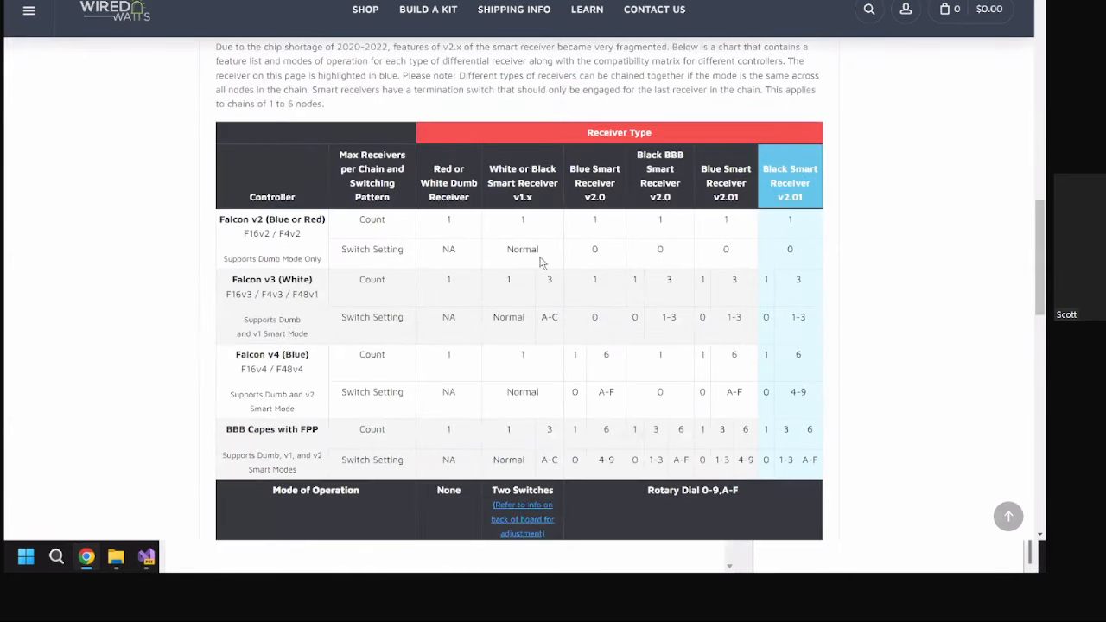
double_click(608, 354)
- Return to xLights and close the HouseLeft port layout
key(alt+Tab)
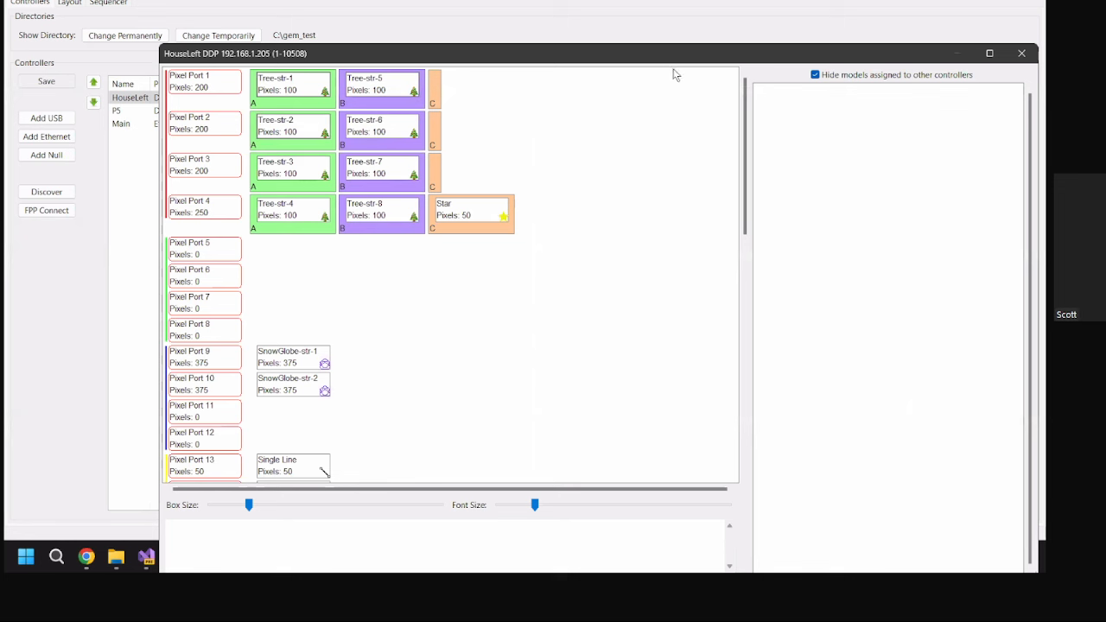
drag(696, 58, 444, 109)
click(769, 105)
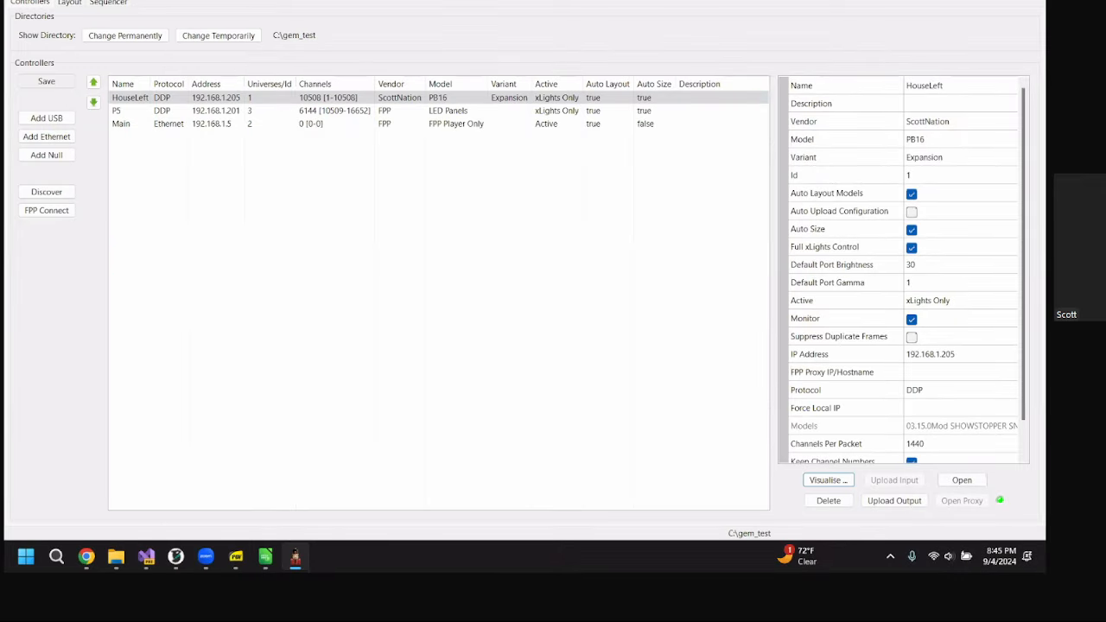
- Set the Tree model's number of strings to 32 in the layout and save the layout
click(73, 4)
click(598, 204)
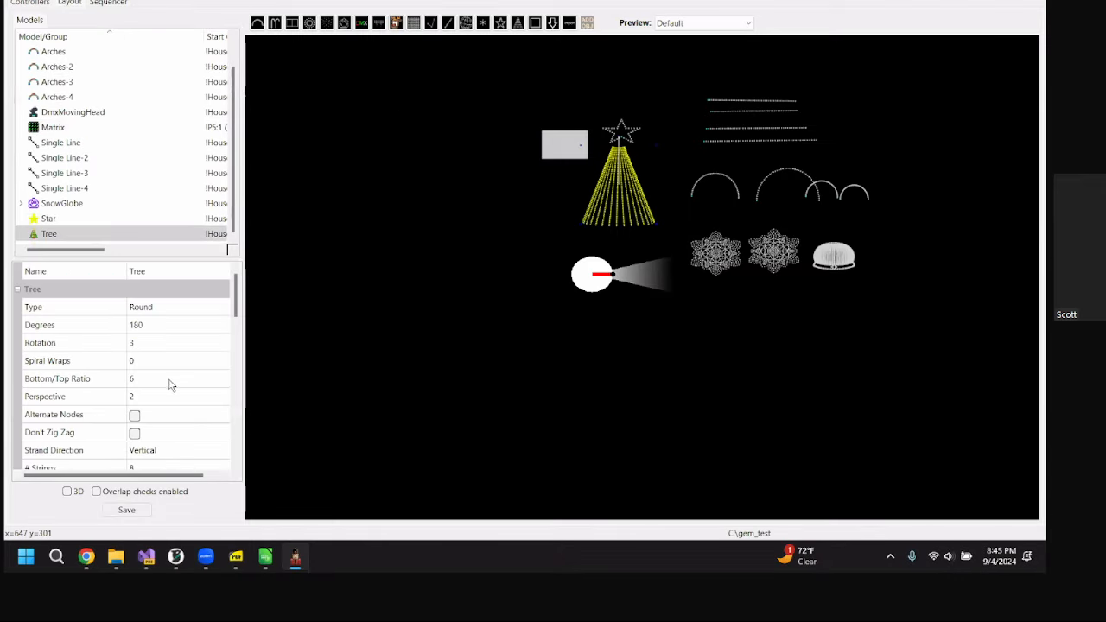
scroll(151, 349, down, 3)
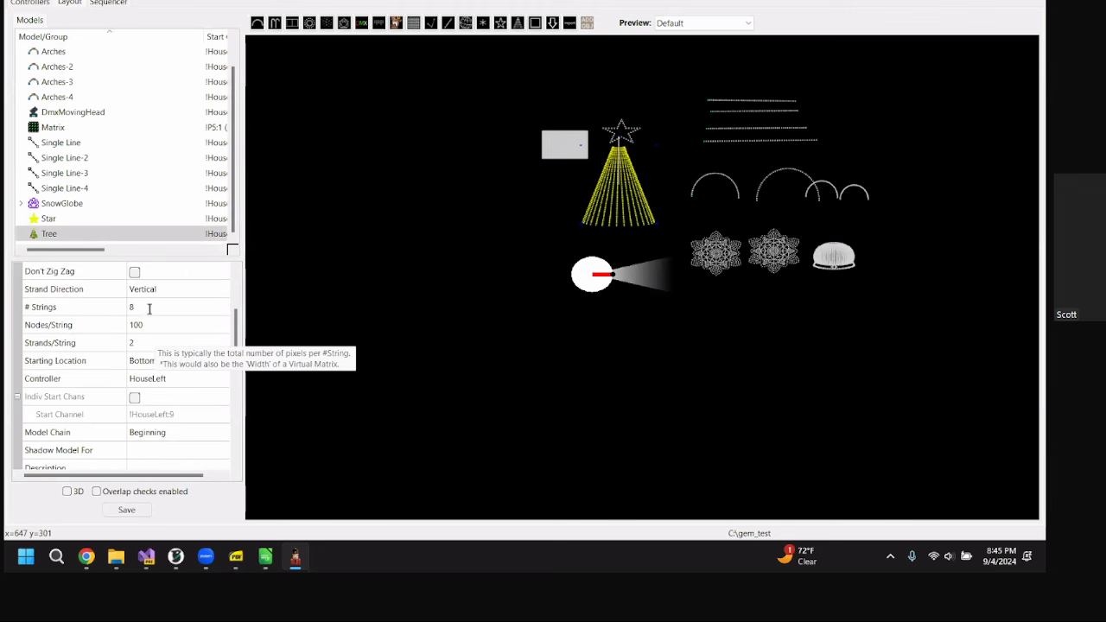
click(162, 307)
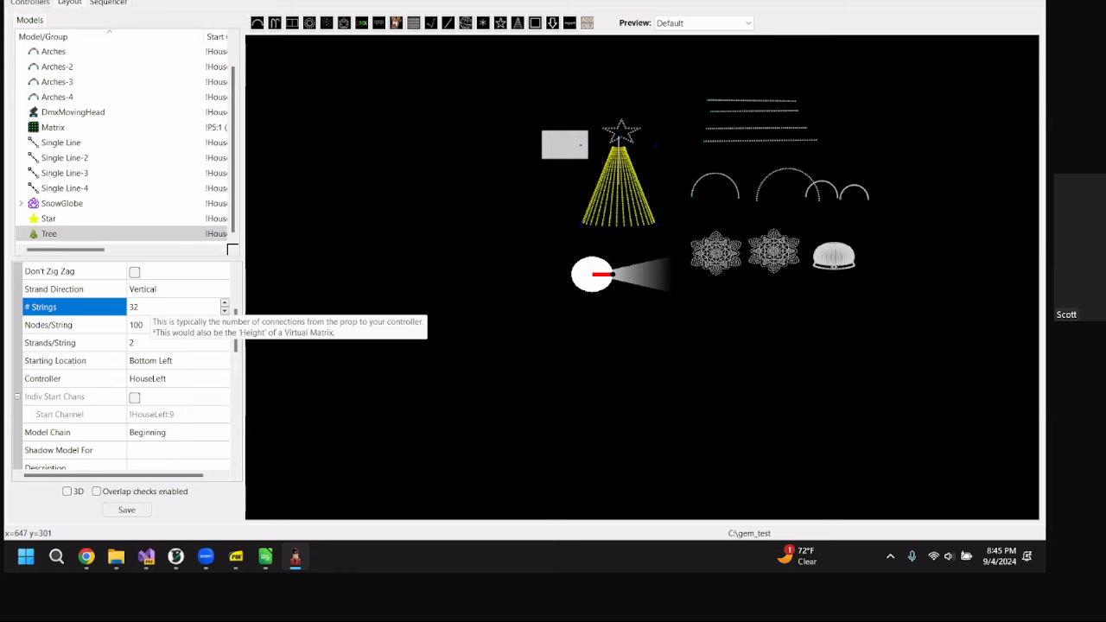
text(32)
key(Return)
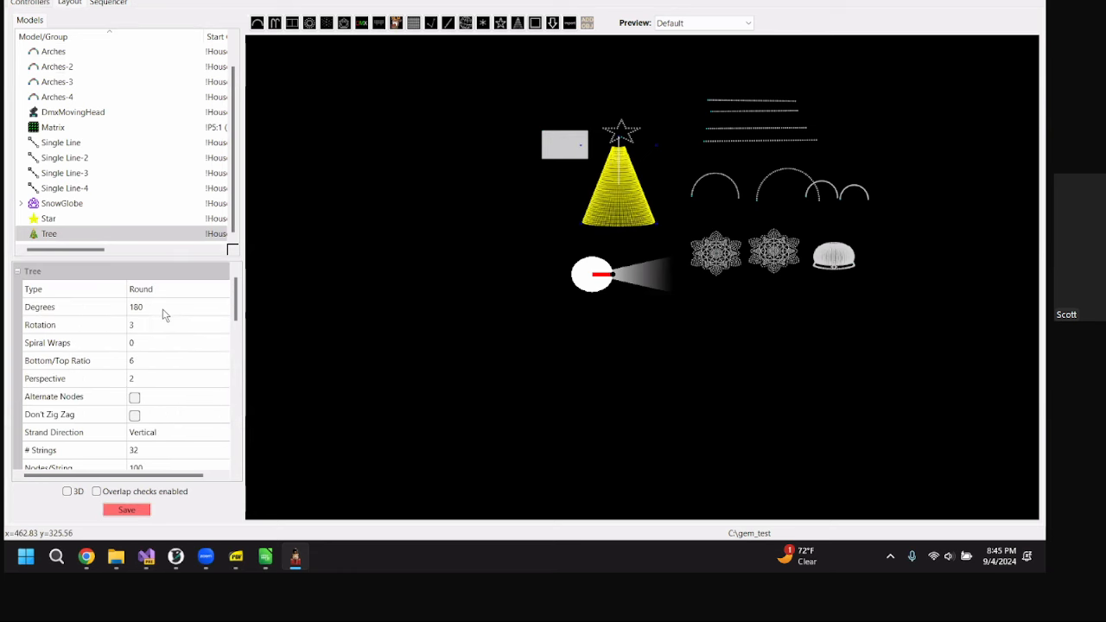
click(143, 511)
- In the HouseLeft port layout, set Tree-str-1 to 4 cascaded smart remotes and unassign the Star model from port 4
click(39, 4)
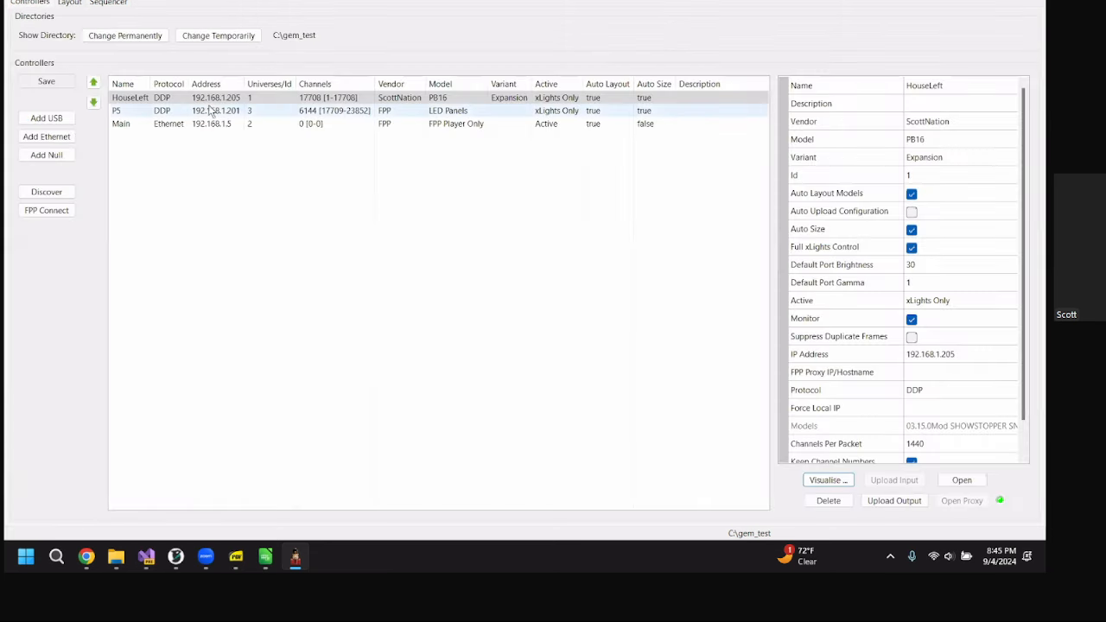
click(827, 480)
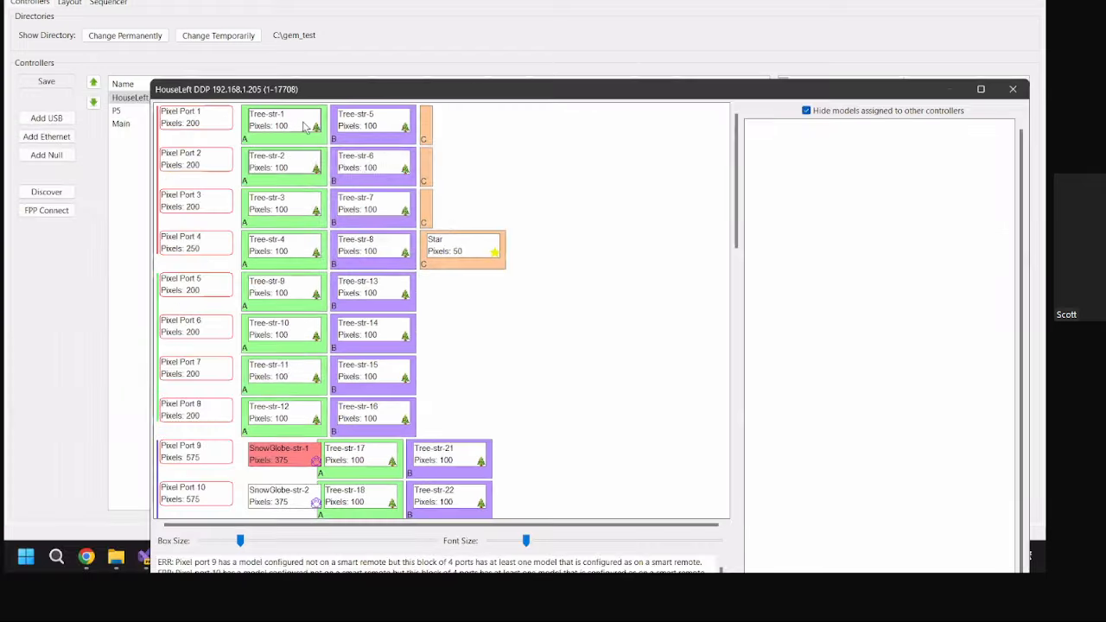
right_click(300, 127)
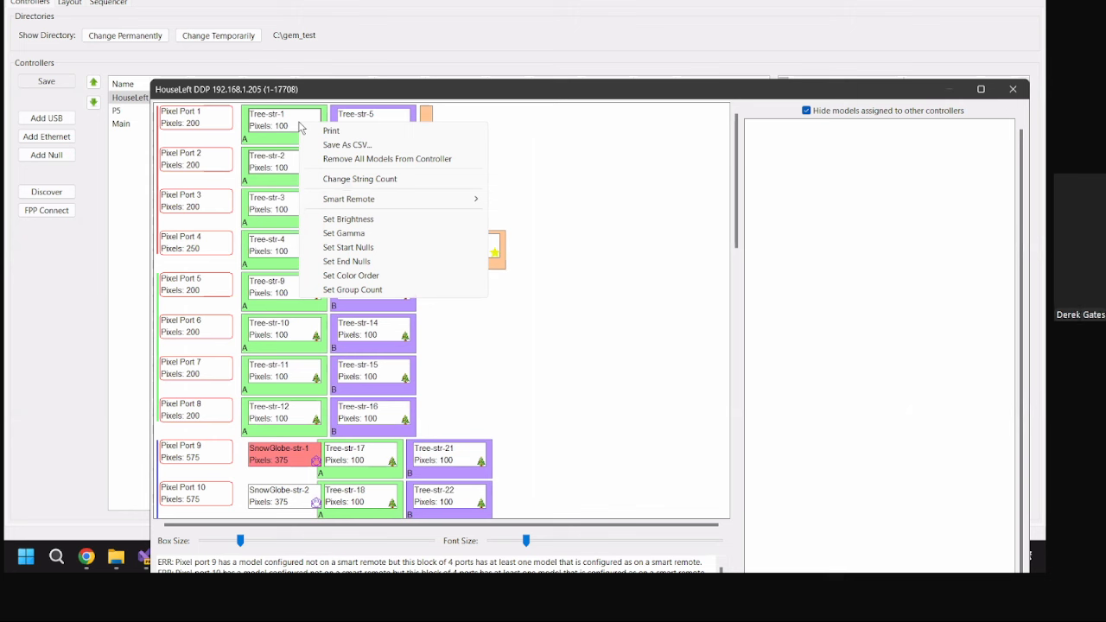
right_click(278, 122)
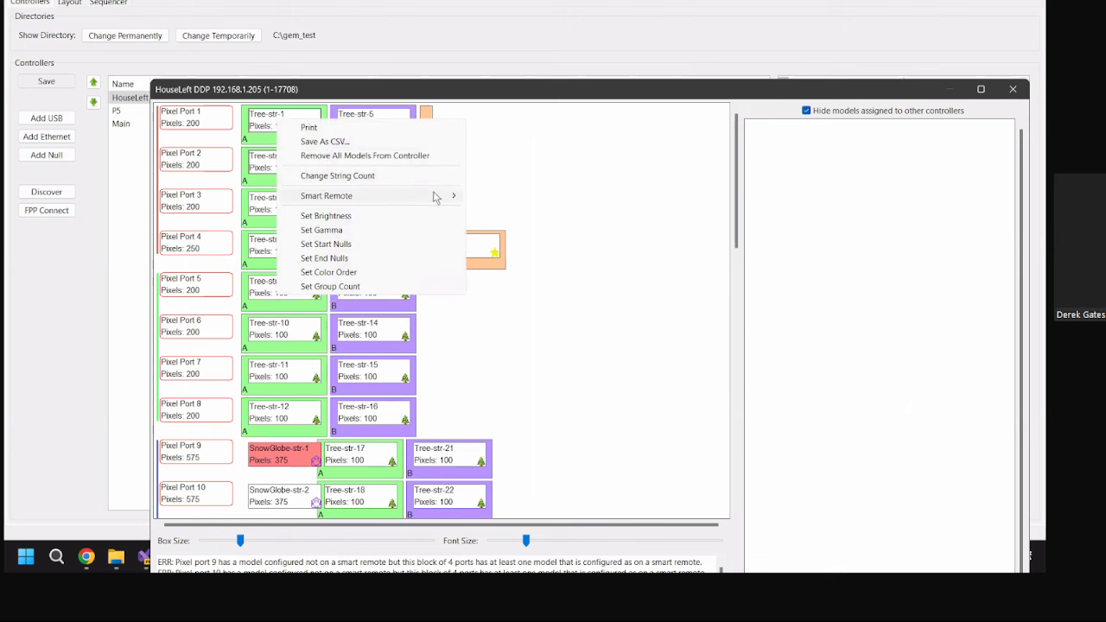
mouse_move(436, 195)
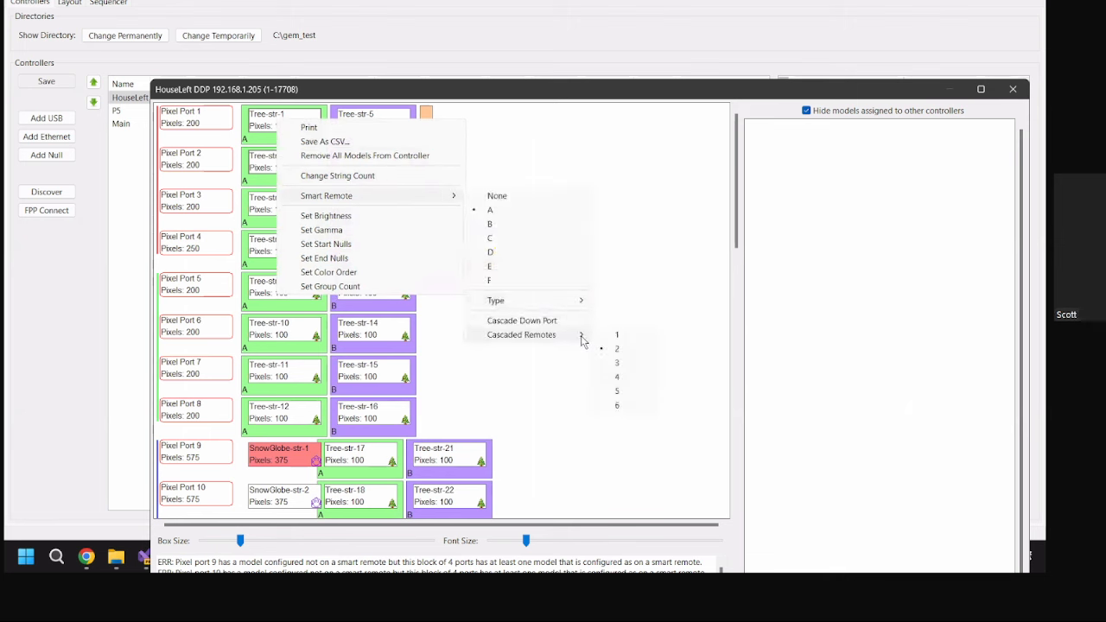
click(633, 378)
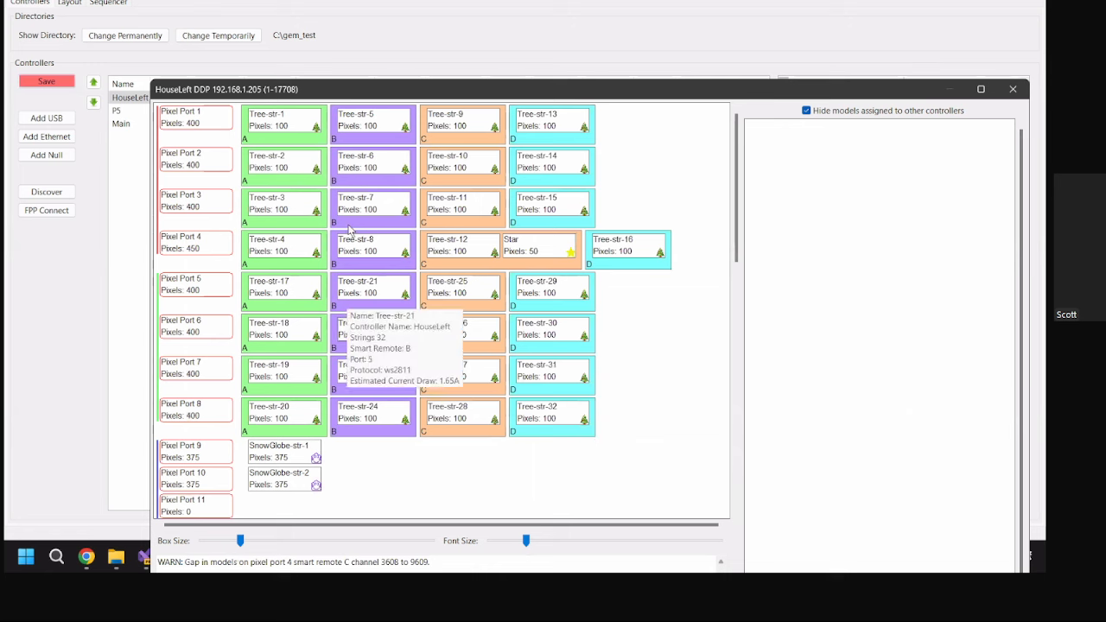
double_click(541, 251)
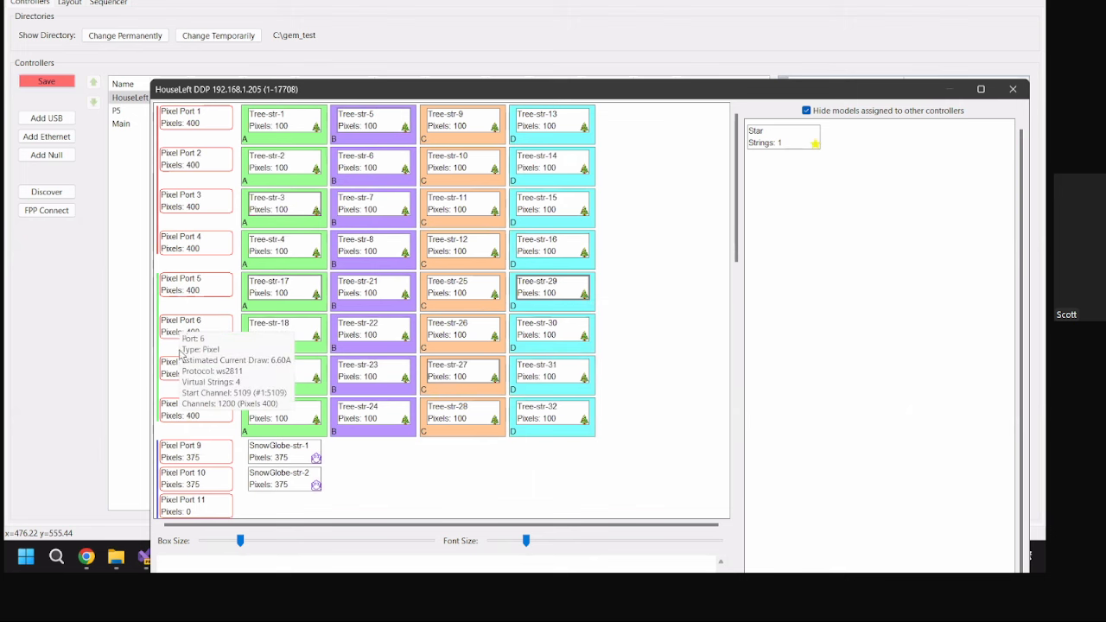
- Inspect the Smart Remote and Cascaded Remotes options of Tree-str-1 and check the remote assignments of neighbouring strings, leaving them unchanged
right_click(276, 115)
mouse_move(424, 197)
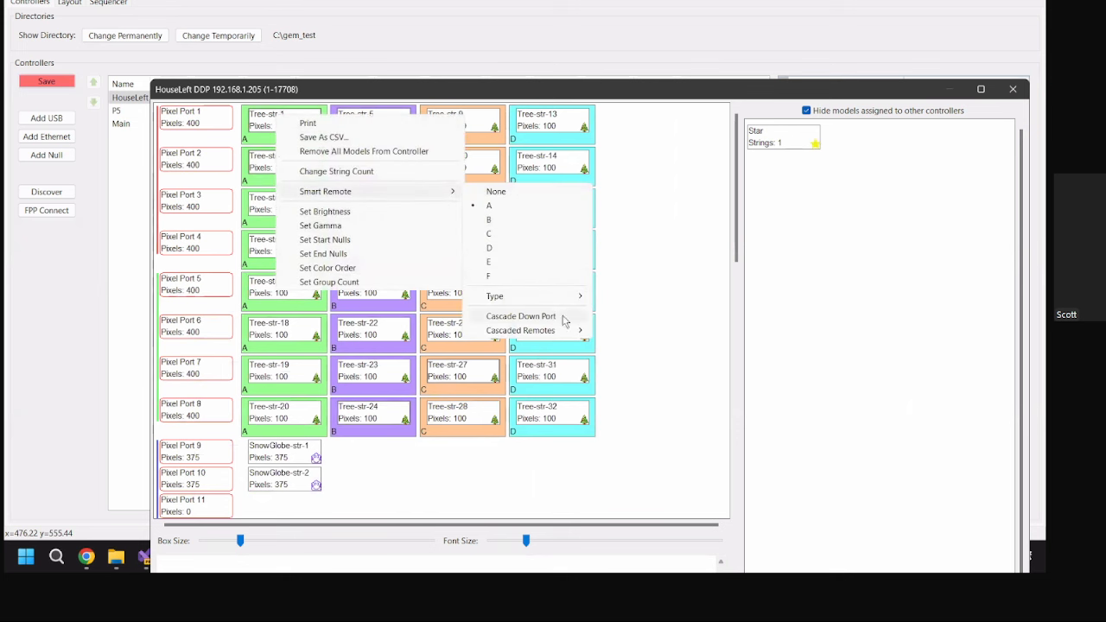
mouse_move(571, 336)
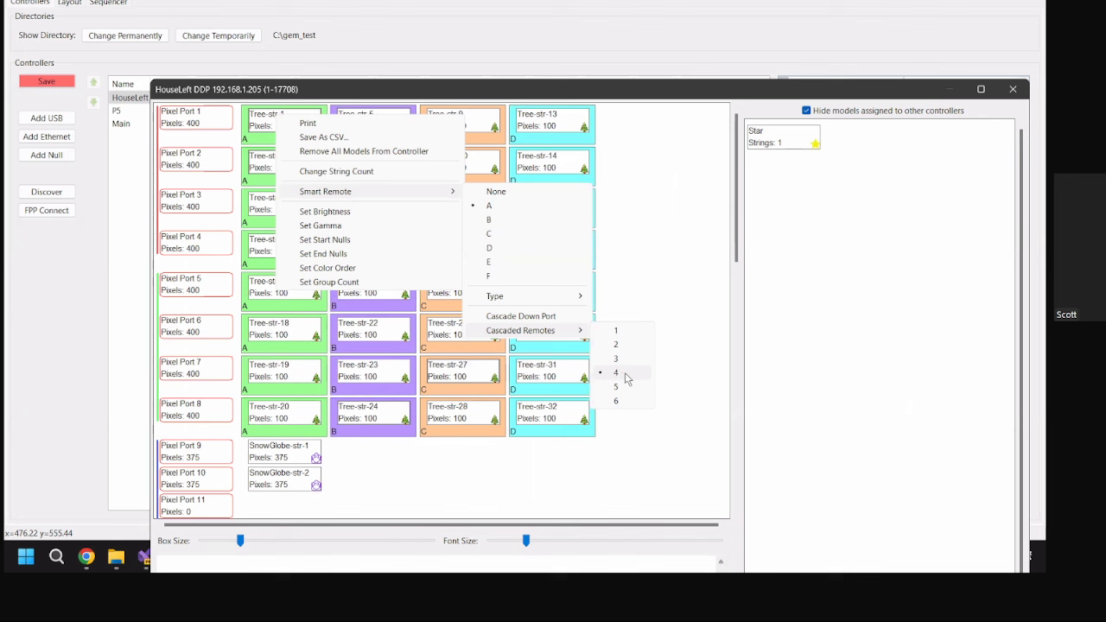
click(660, 204)
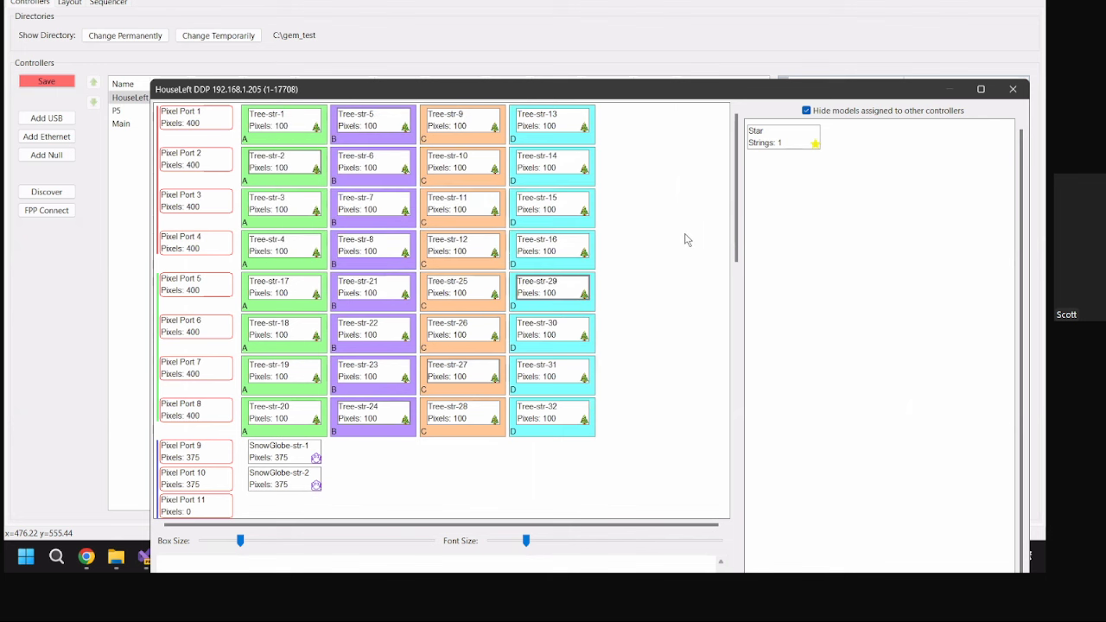
mouse_move(268, 117)
mouse_move(464, 158)
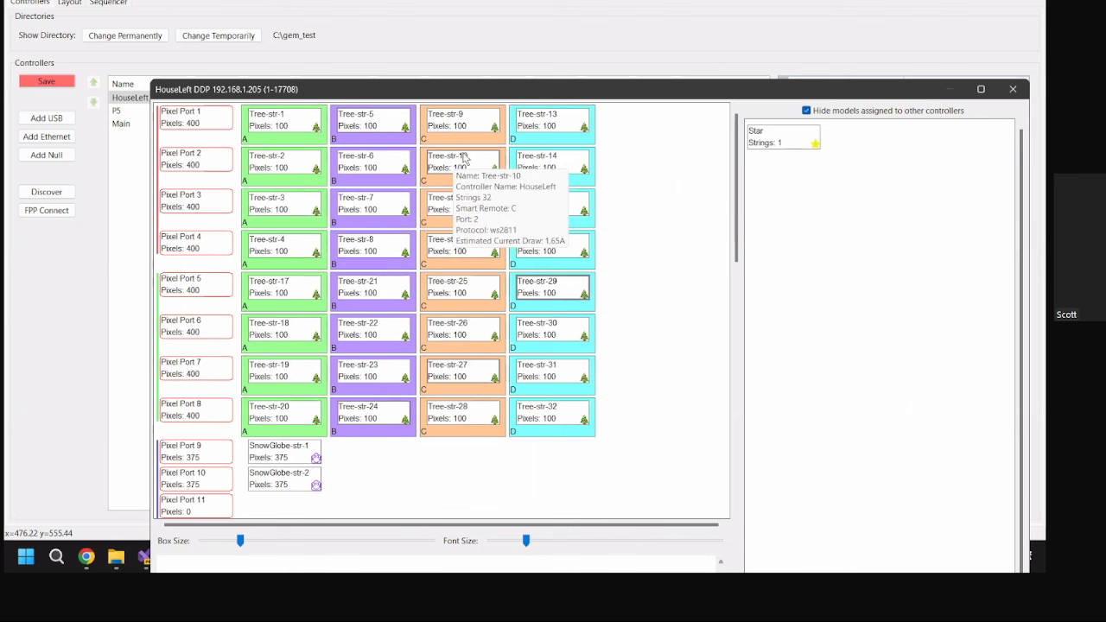
mouse_move(444, 115)
right_click(292, 117)
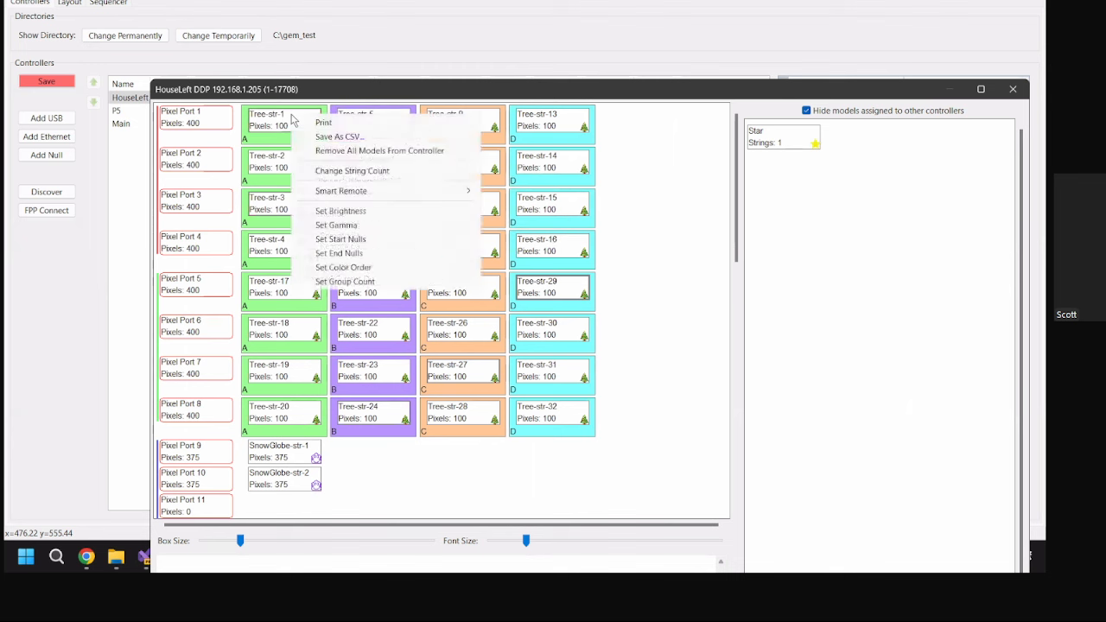
mouse_move(465, 194)
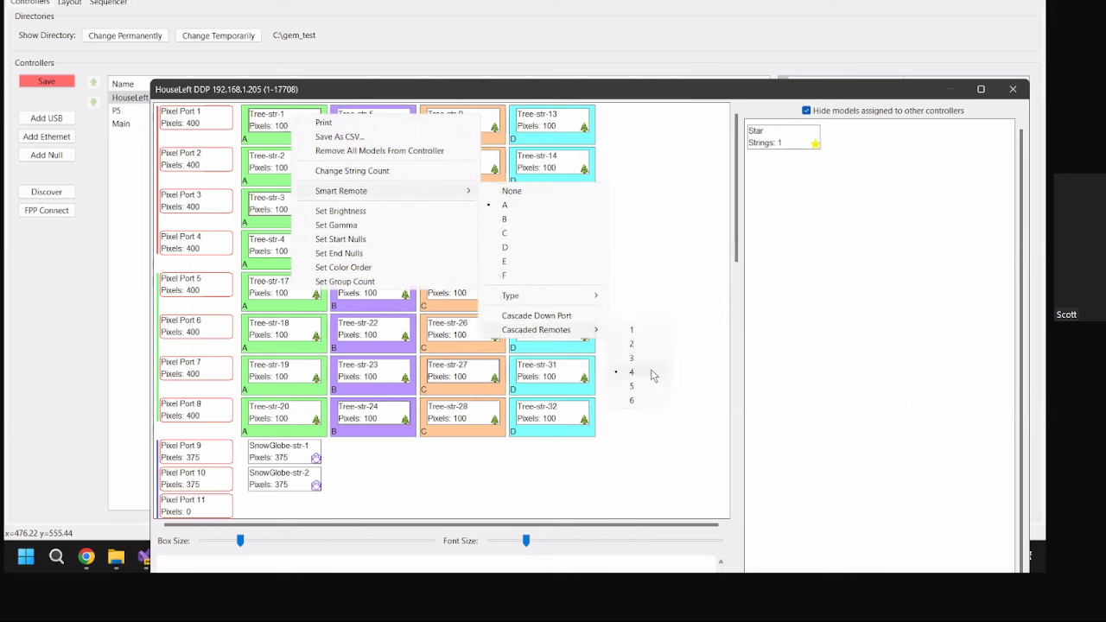
click(637, 471)
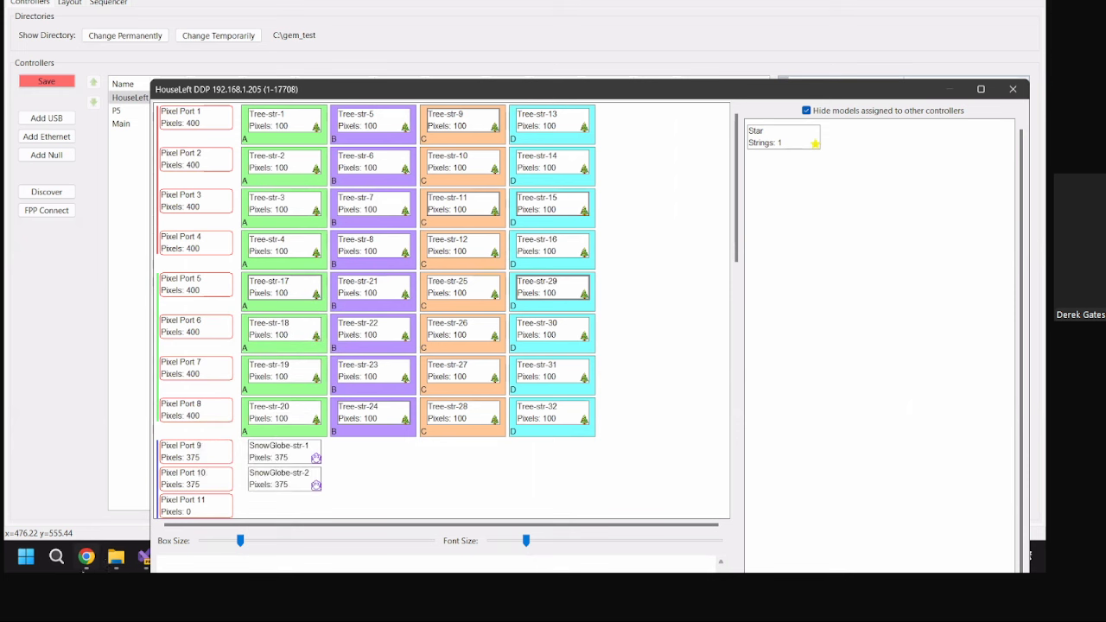
- Switch to Chrome, look through the slide deck around Smart Receivers Chaining, and return to the HouseLeft port layout in xLights
click(87, 557)
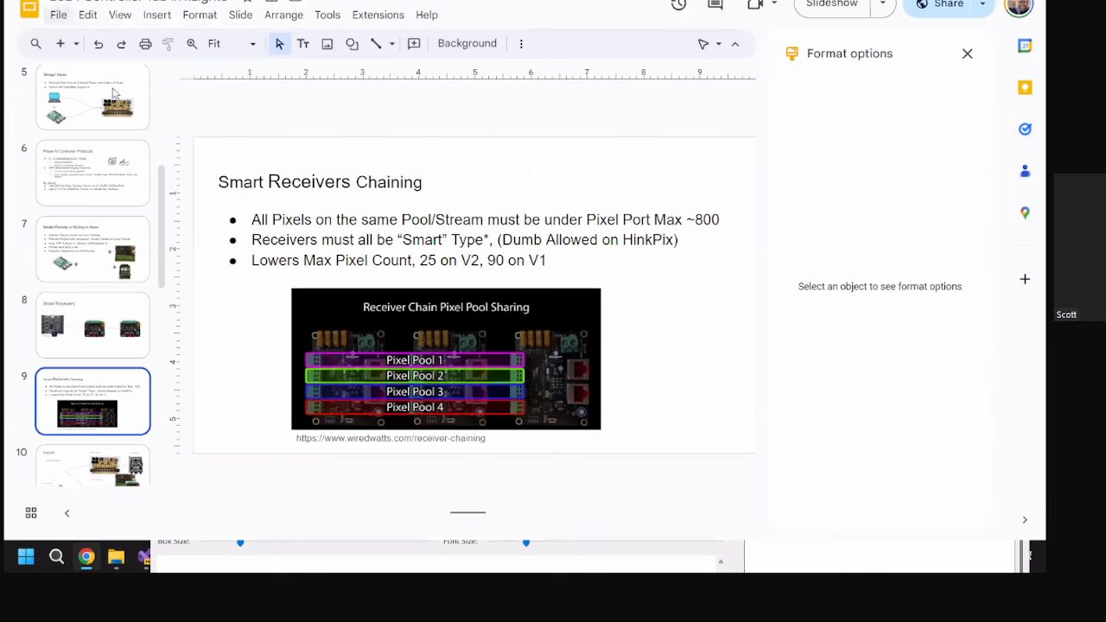
scroll(93, 276, up, 5)
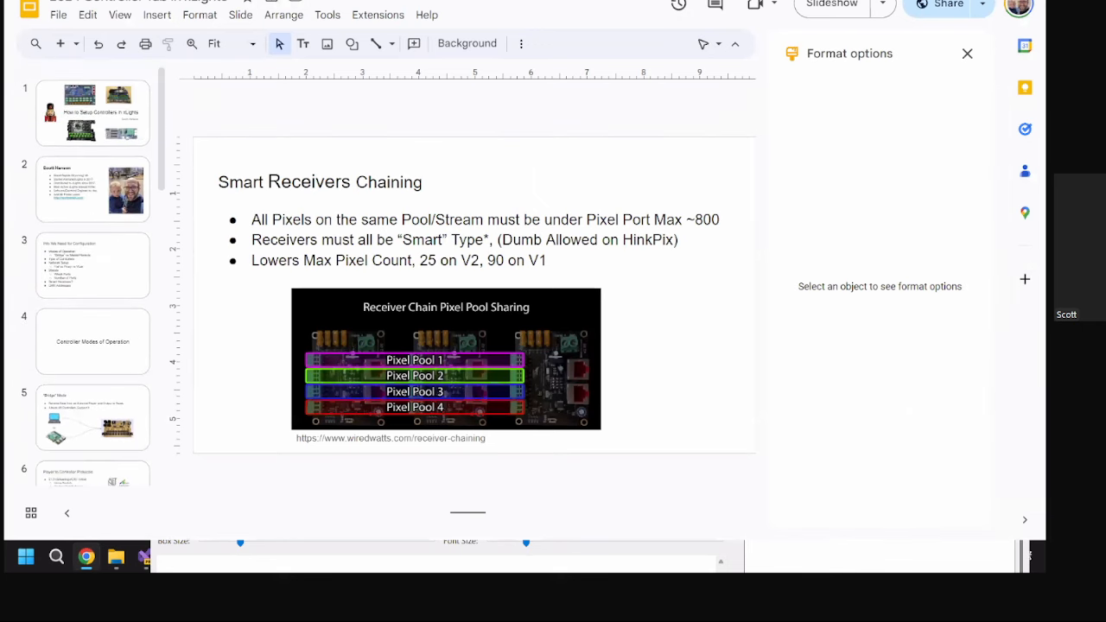
click(968, 1)
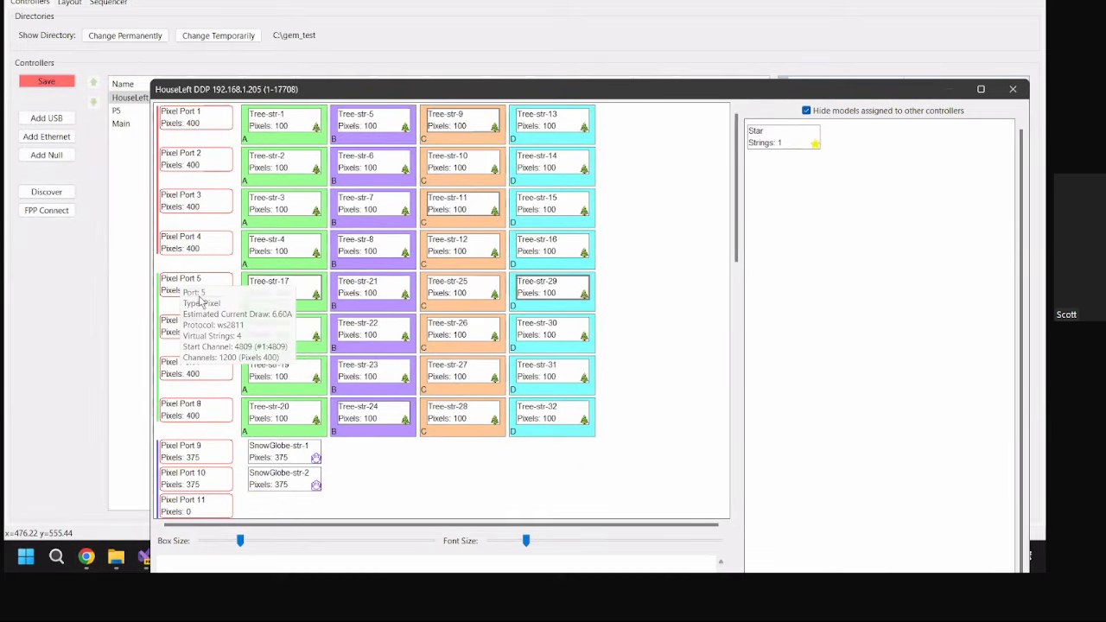
- Outline the Tree string groups on ports 1–4 and 5–8 with freehand red annotations and clear the markings
mouse_move(195, 302)
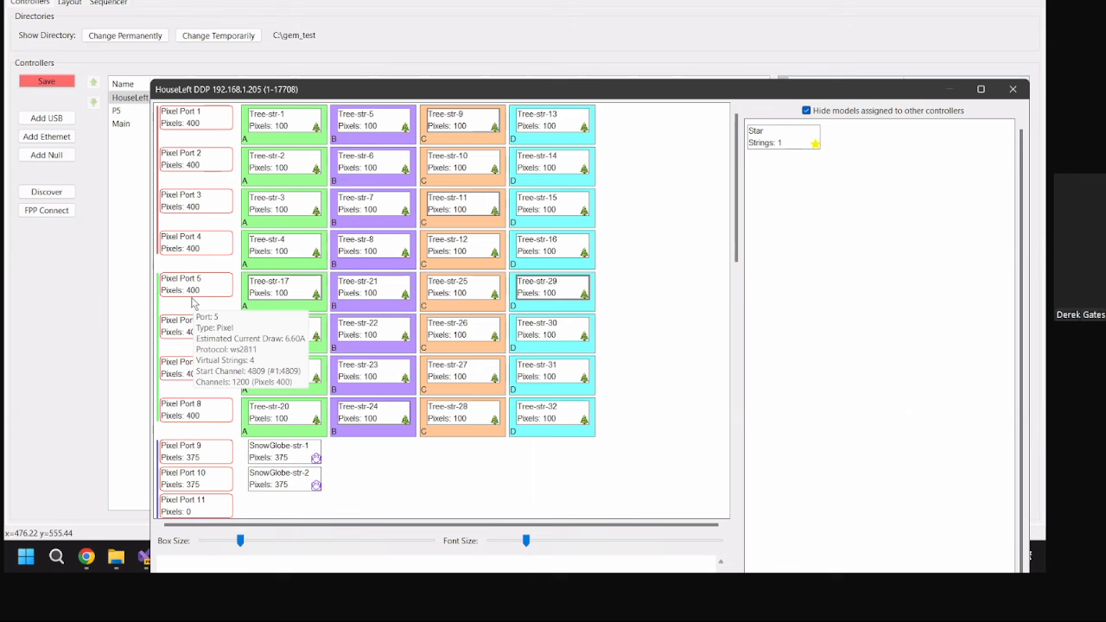
mouse_move(480, 145)
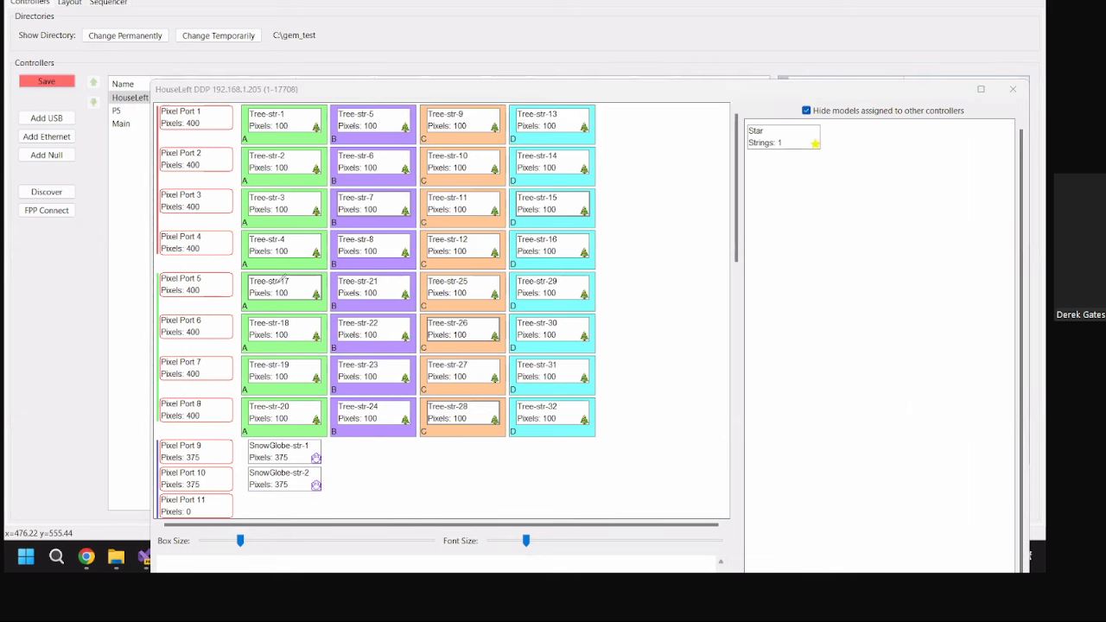
mouse_move(243, 96)
mouse_down()
mouse_move(404, 91)
mouse_move(432, 157)
mouse_move(448, 263)
mouse_move(414, 273)
mouse_move(235, 261)
mouse_move(243, 233)
mouse_up()
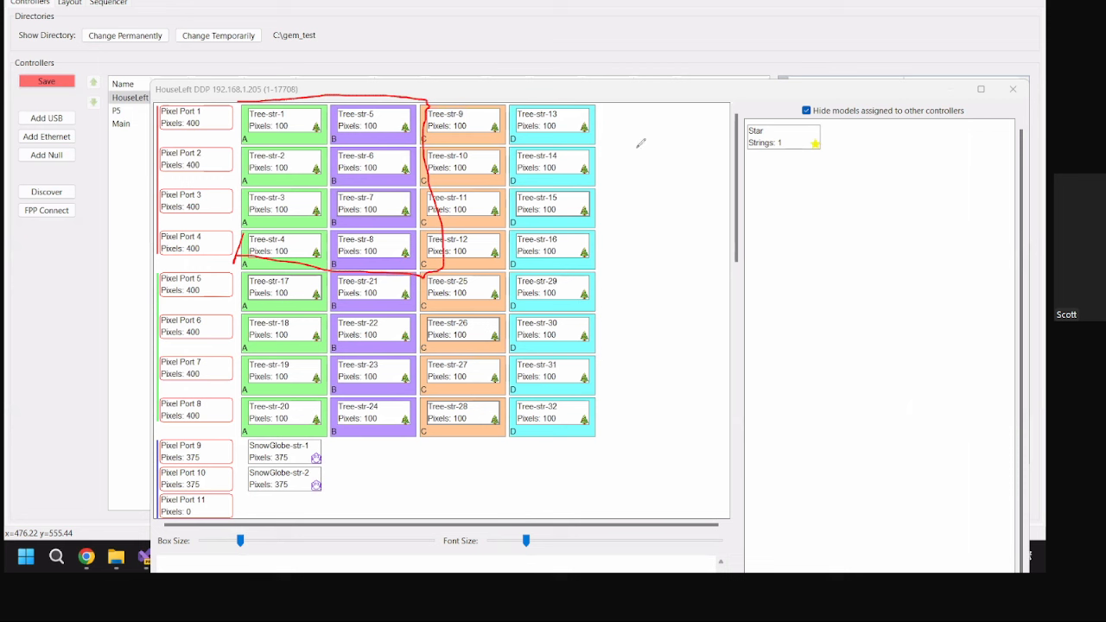
mouse_move(638, 147)
mouse_down()
mouse_move(522, 277)
mouse_move(419, 273)
mouse_up()
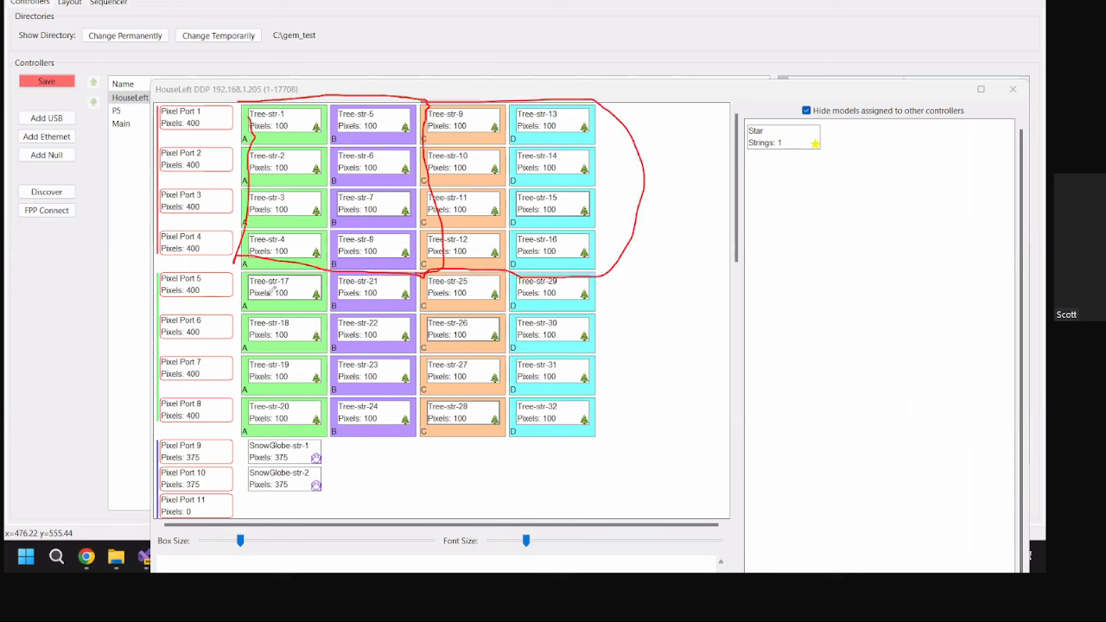
mouse_move(228, 270)
mouse_down()
mouse_move(617, 269)
mouse_move(632, 281)
mouse_move(612, 323)
mouse_move(612, 446)
mouse_move(354, 447)
mouse_up()
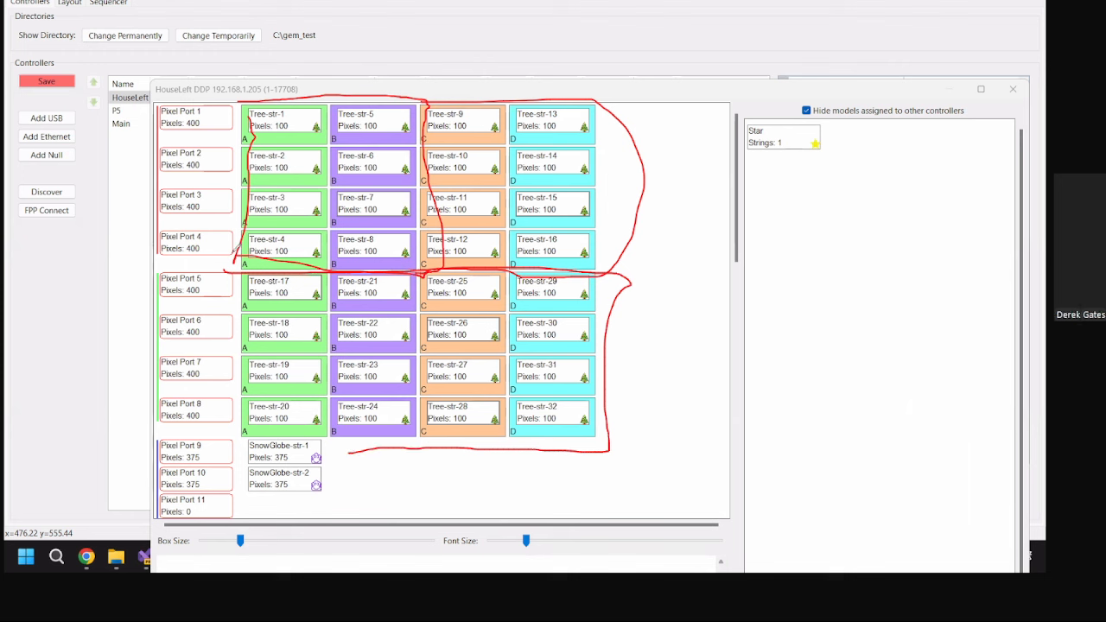
drag(233, 251, 349, 450)
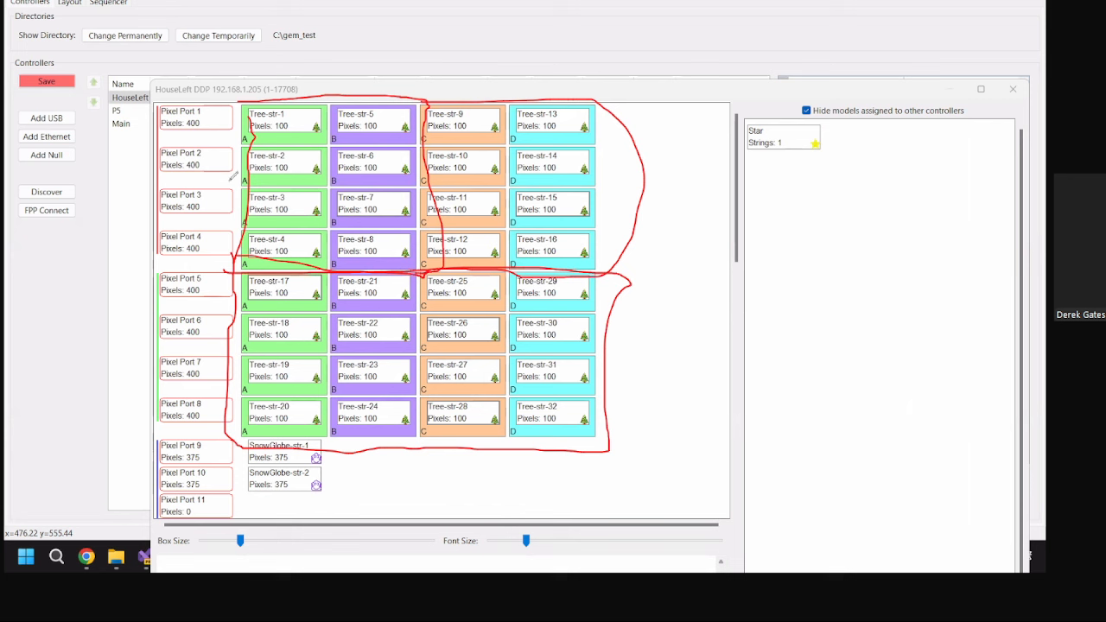
click(354, 322)
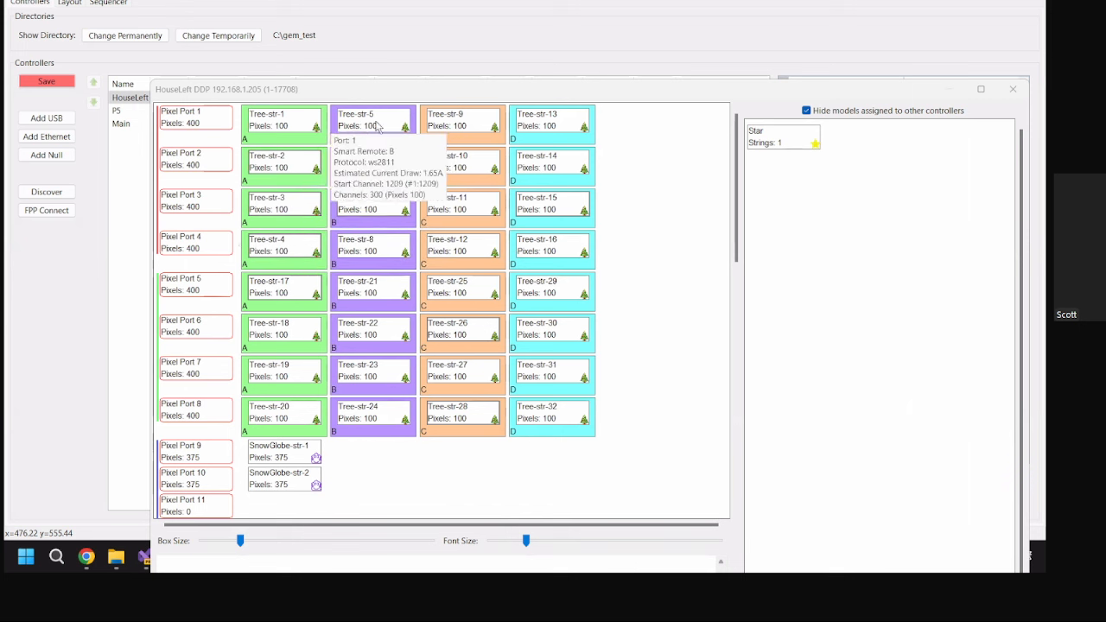
- Close the port layout and set the Tree model's number of strings to 16 in the layout
click(1020, 89)
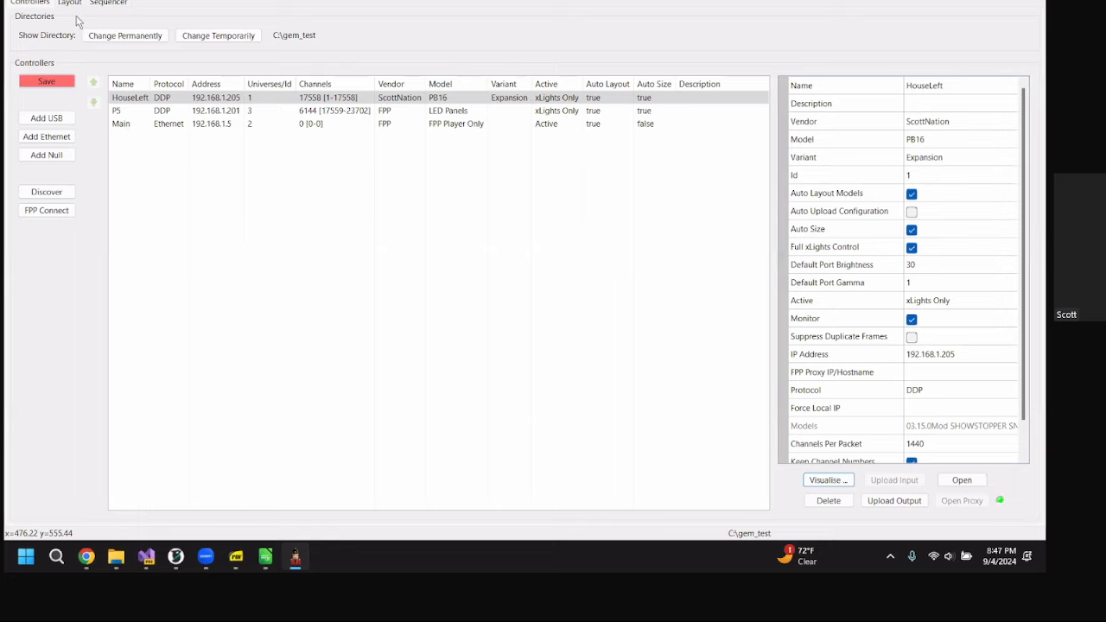
click(71, 3)
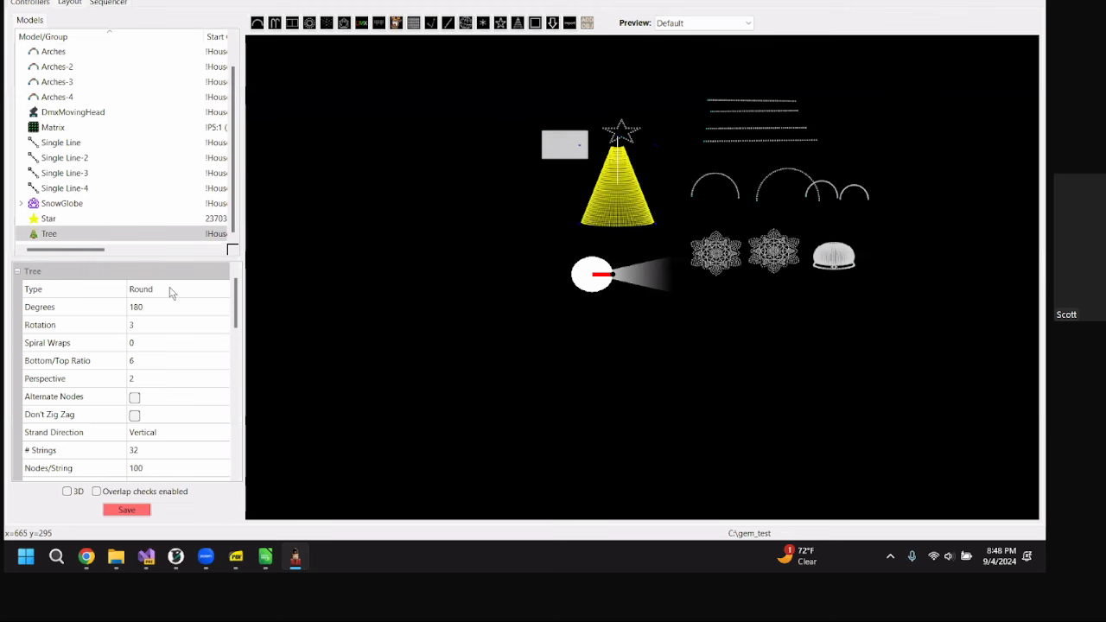
scroll(156, 334, up, 1)
scroll(158, 363, down, 2)
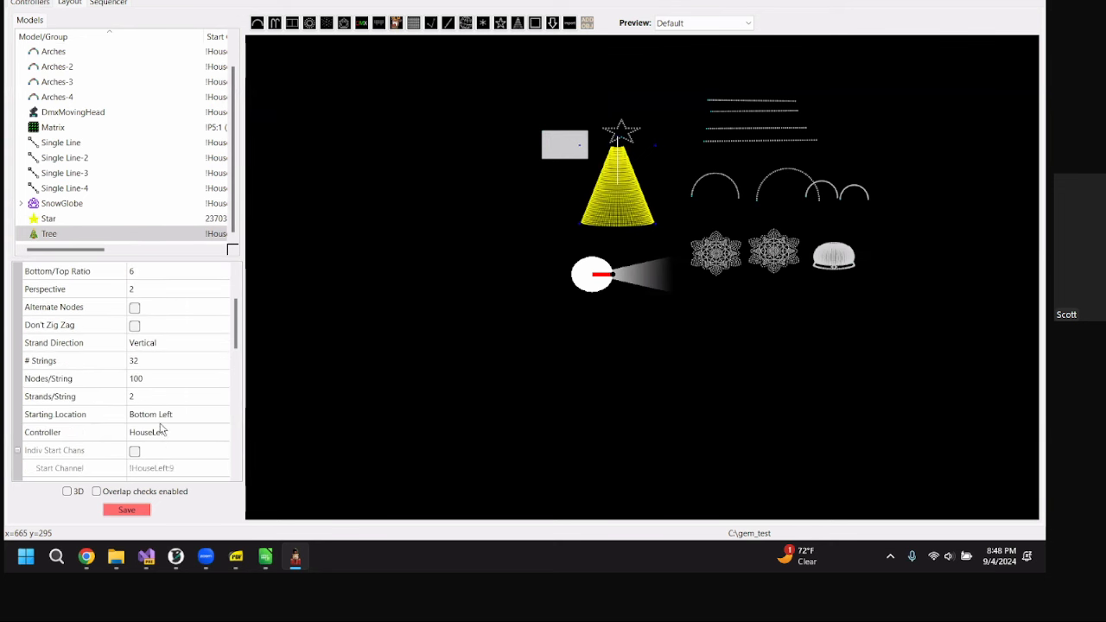
click(152, 361)
text(16)
scroll(150, 380, up, 1)
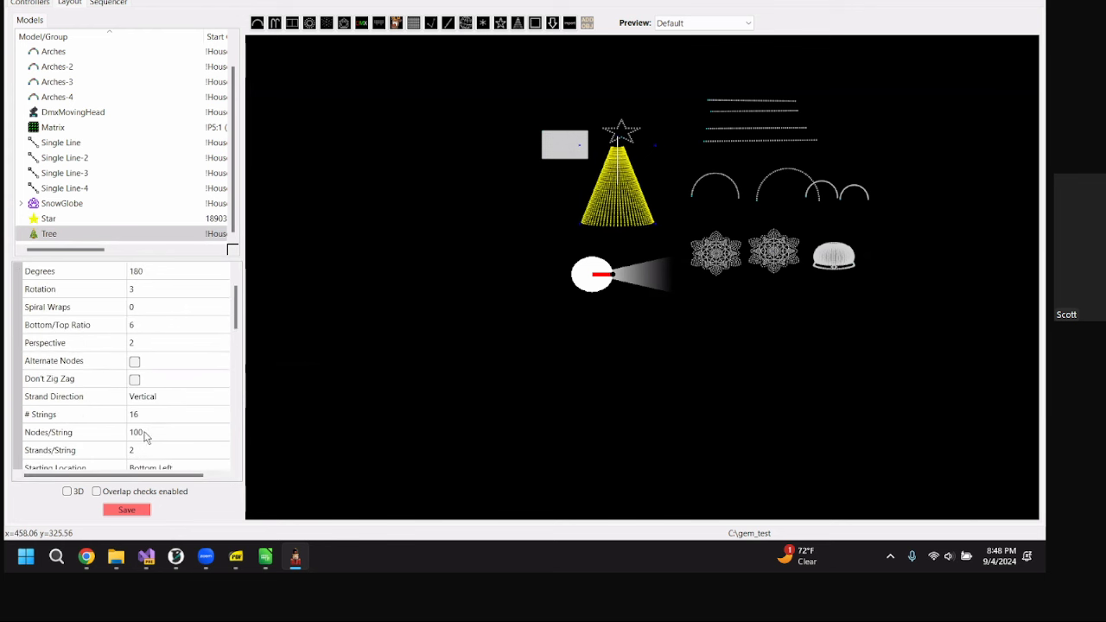
- Open the Tree model's node layout enlarged, examine its node and string numbering down to the last row, and close it
right_click(626, 213)
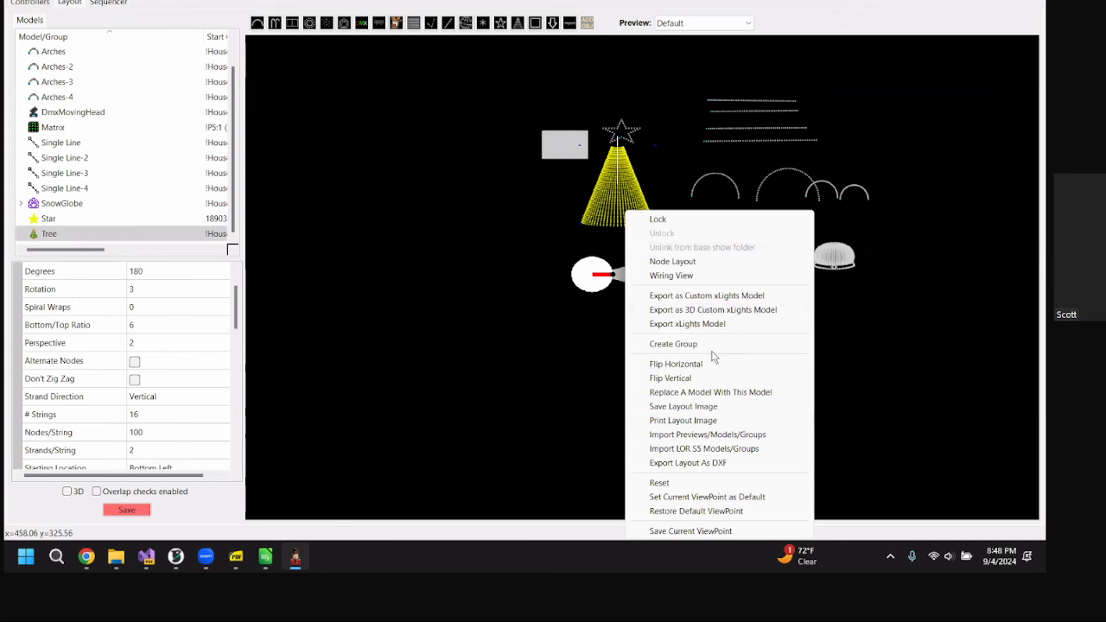
click(692, 262)
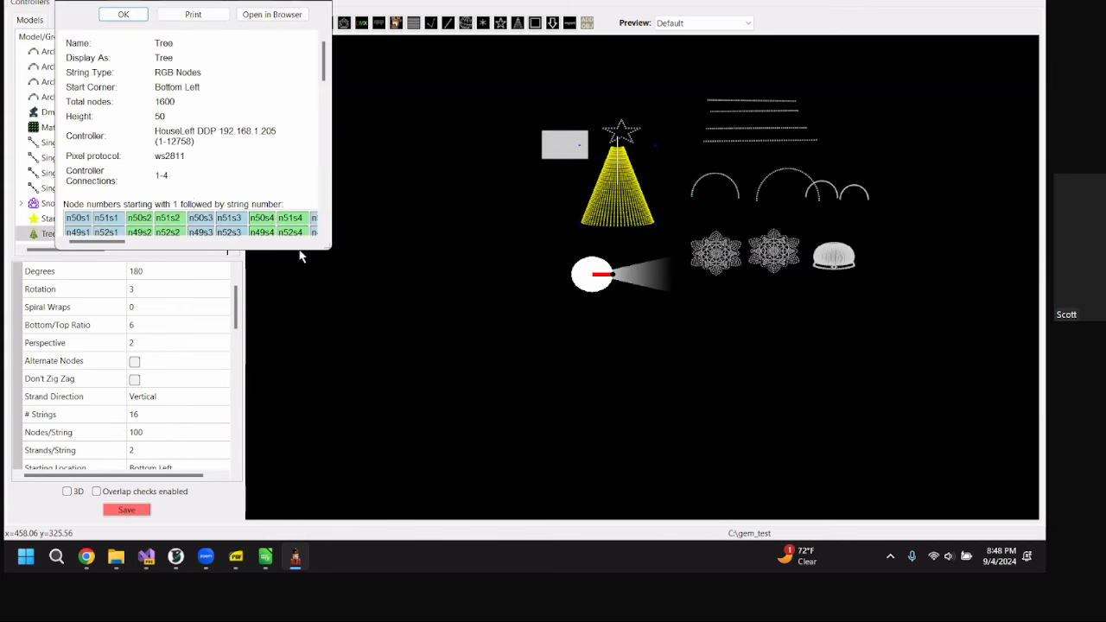
double_click(294, 4)
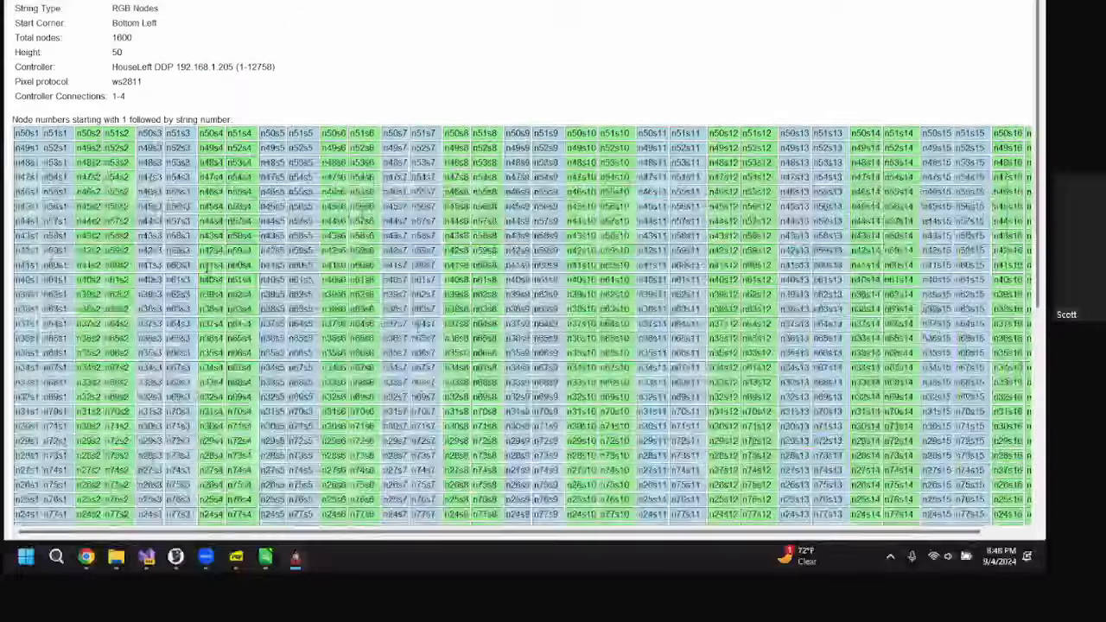
scroll(519, 259, down, 3)
scroll(263, 490, down, 3)
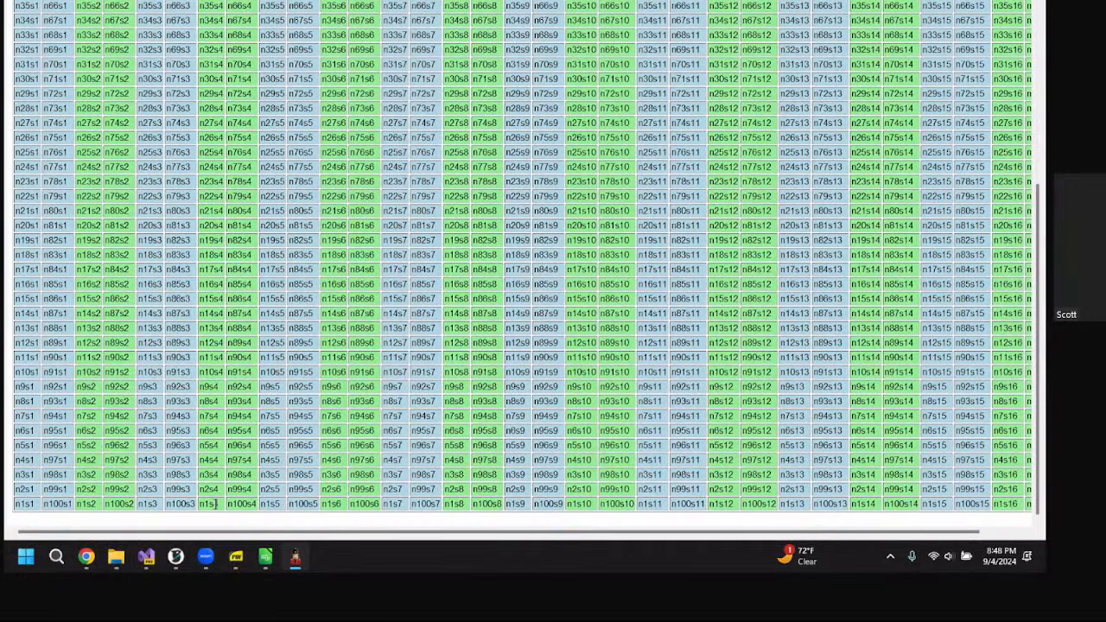
drag(251, 532, 1044, 538)
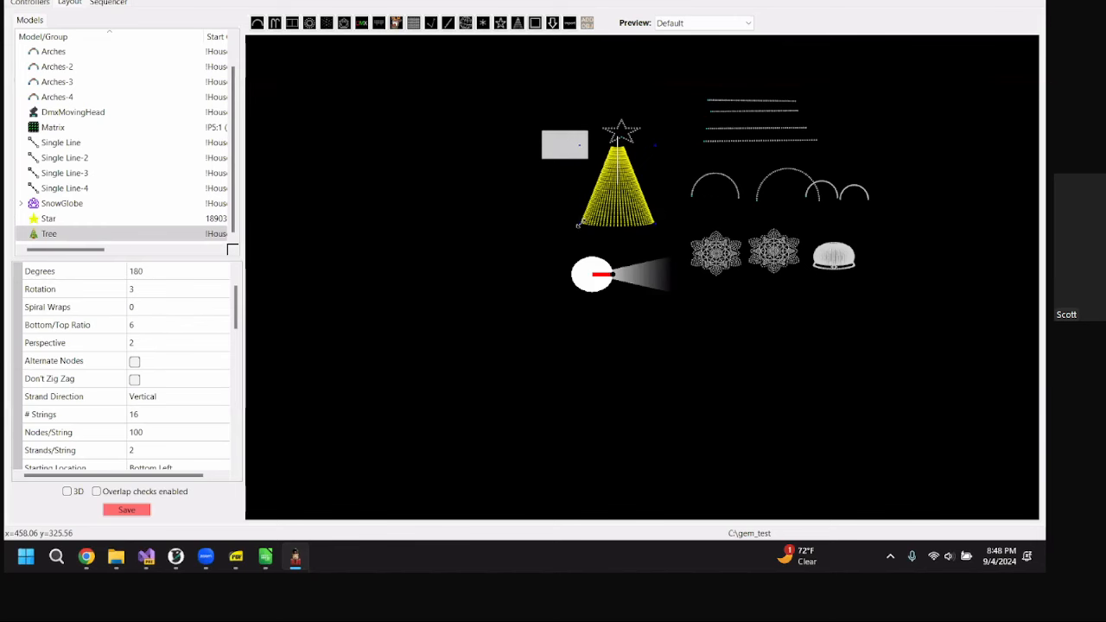
- Reopen the HouseLeft controller's port layout to review the 16-string Tree assignments
click(35, 4)
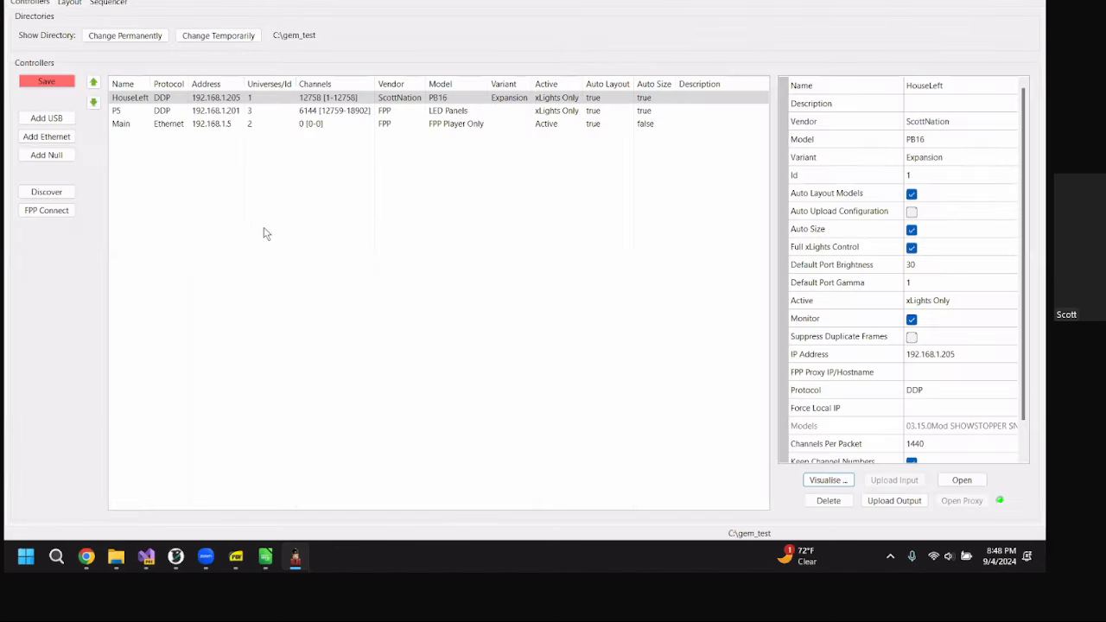
click(826, 481)
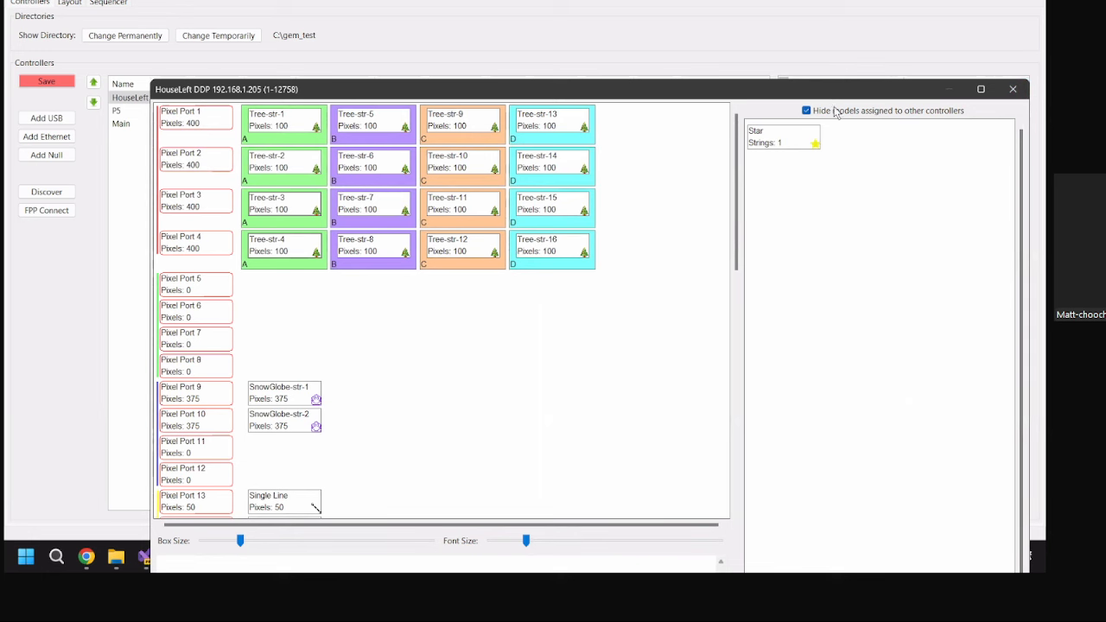
- Close the port layout, save the controller changes, and slightly narrow the Tree model in the layout preview
click(1013, 89)
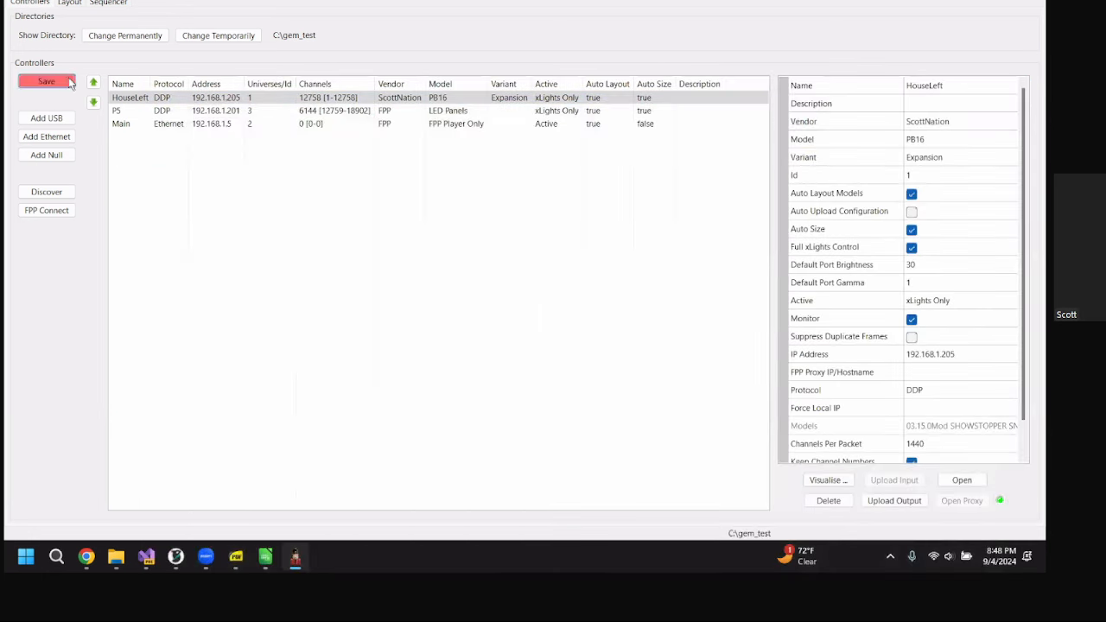
click(71, 81)
click(65, 2)
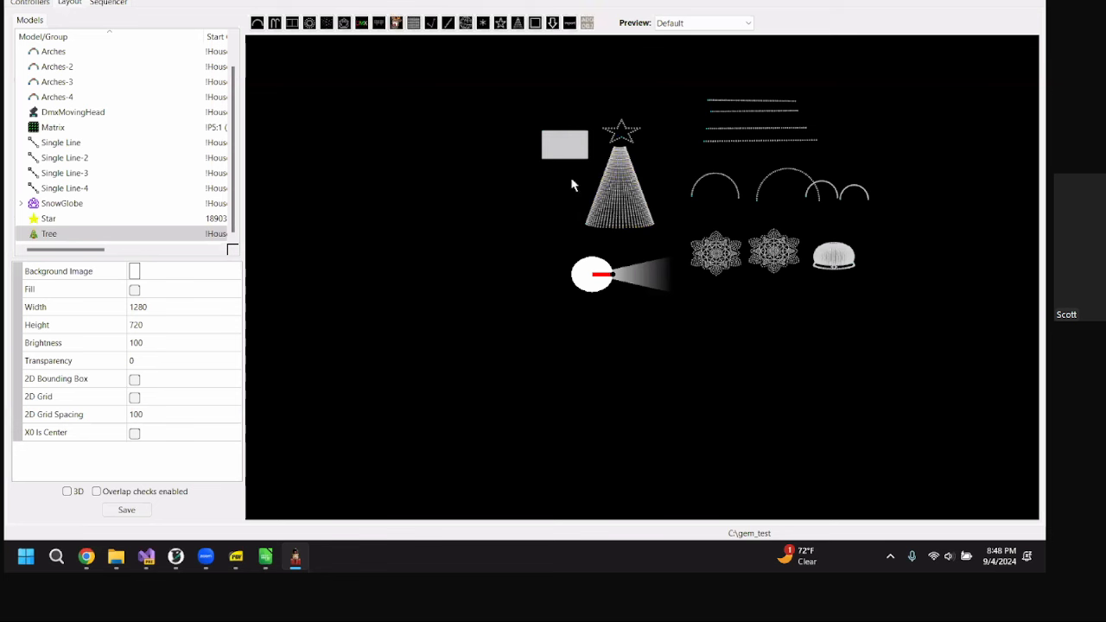
click(631, 216)
scroll(179, 423, down, 3)
scroll(183, 419, up, 2)
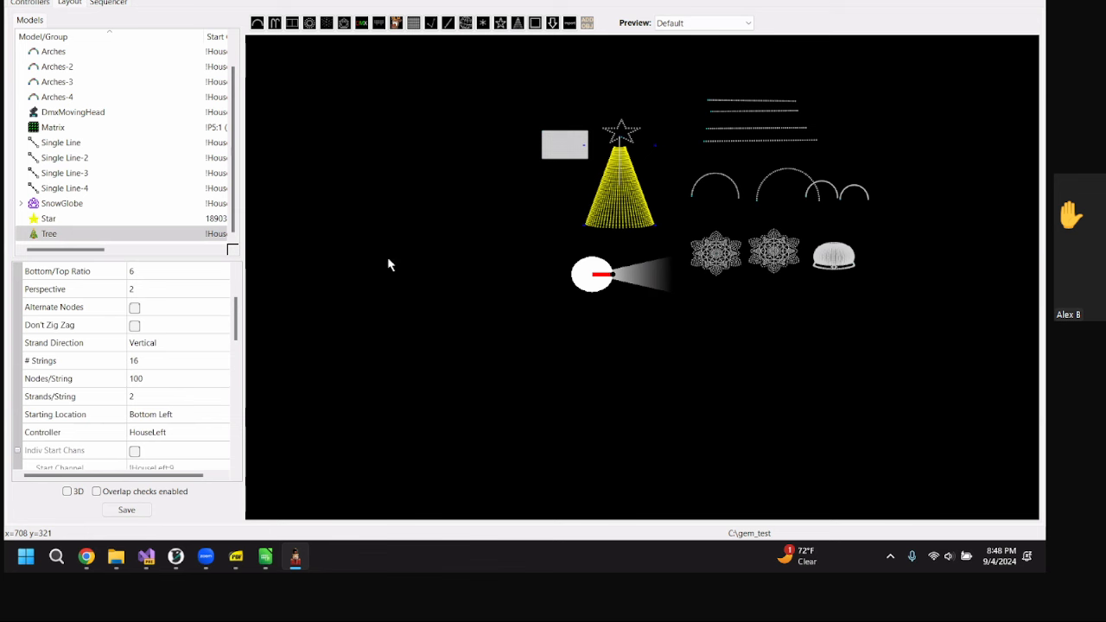
drag(581, 225, 590, 229)
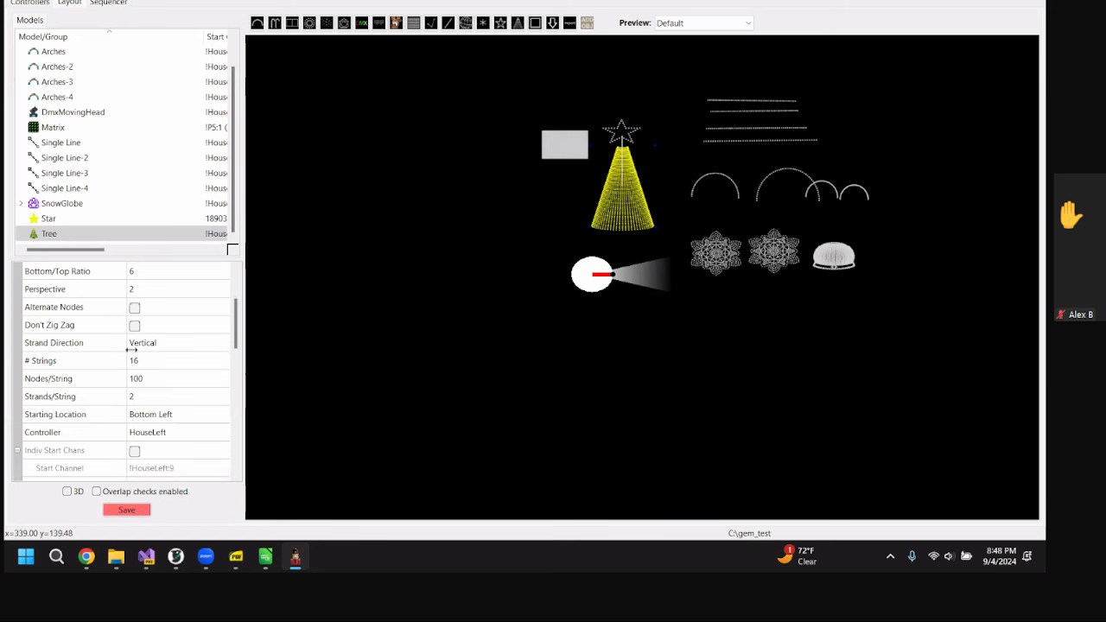
- Set the Tree model's strands per string to 1 and save the layout
click(160, 361)
click(163, 414)
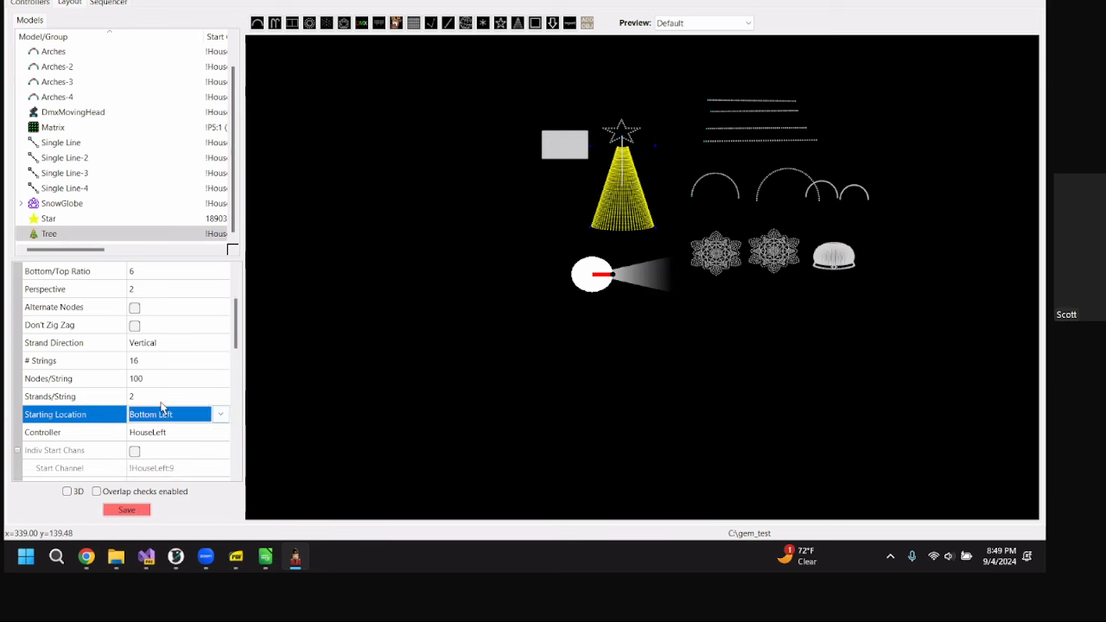
click(178, 396)
text(1)
key(Return)
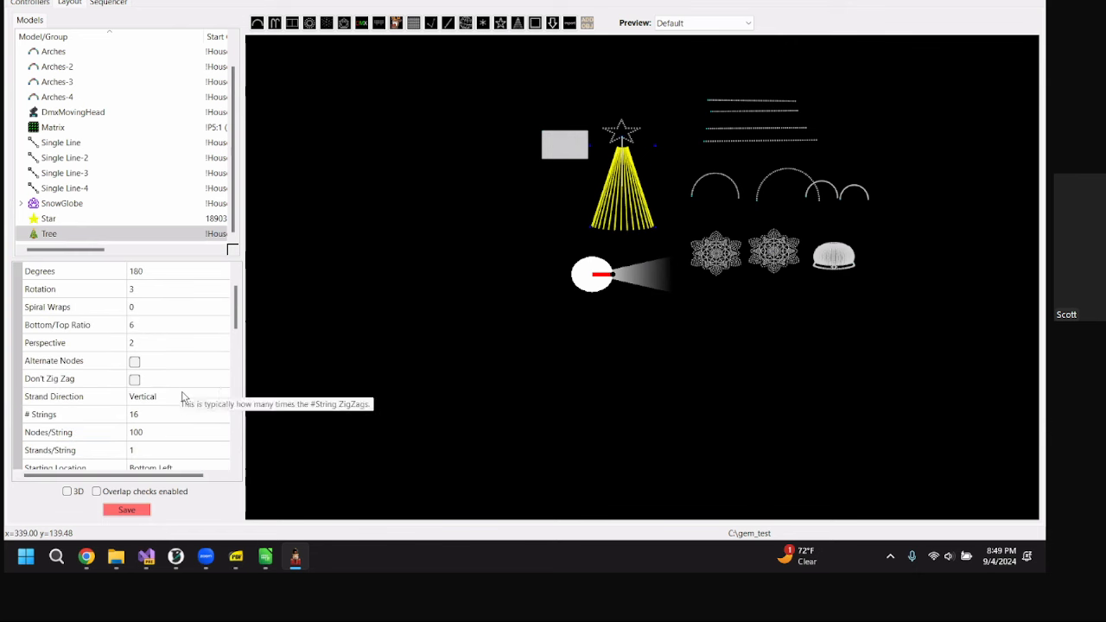
click(126, 510)
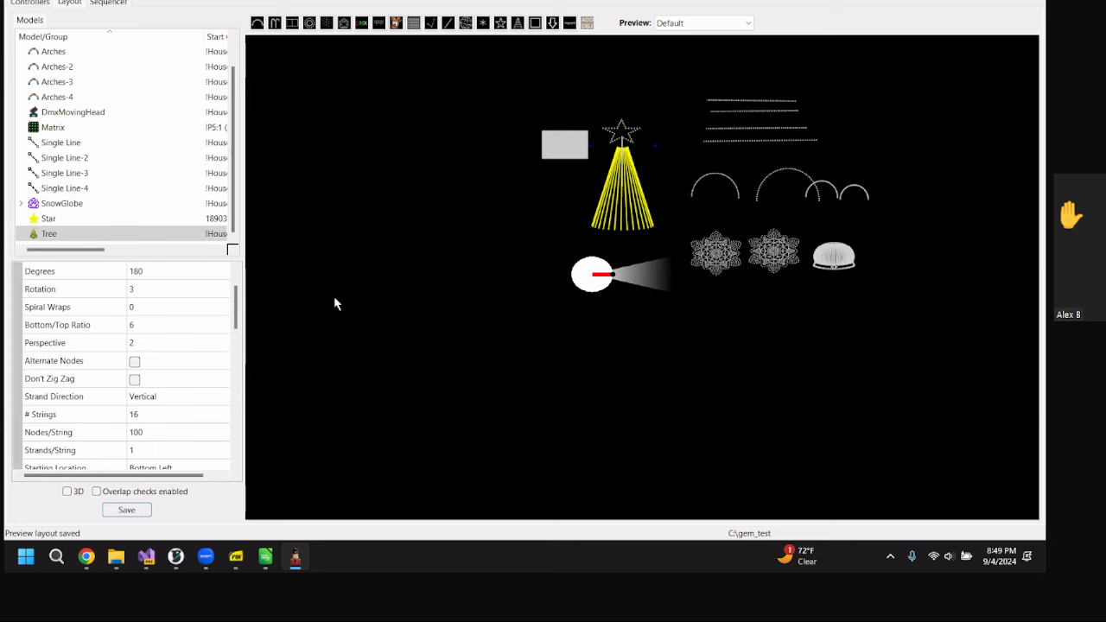
- Reopen the HouseLeft controller's port layout and assign the Star model to pixel port 1 after Tree-str-13
click(30, 3)
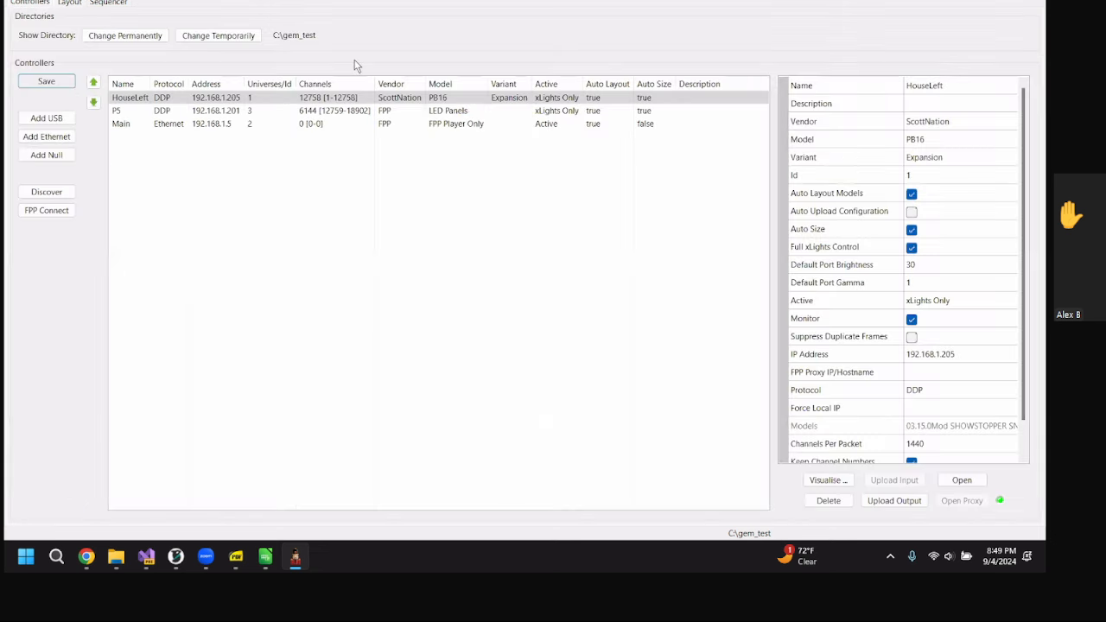
click(842, 482)
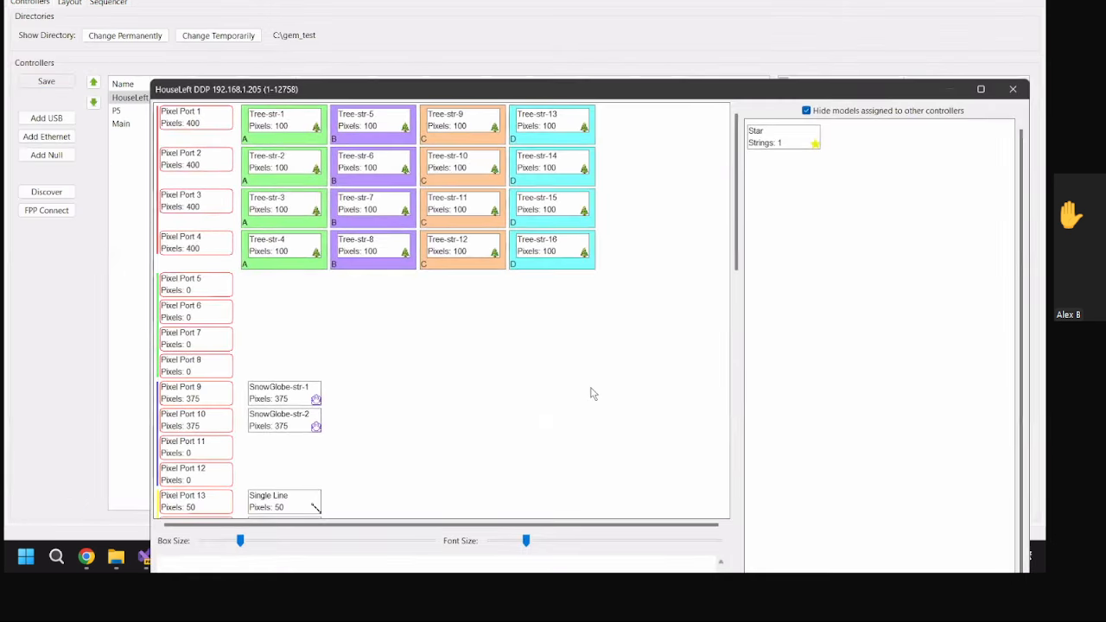
mouse_move(768, 142)
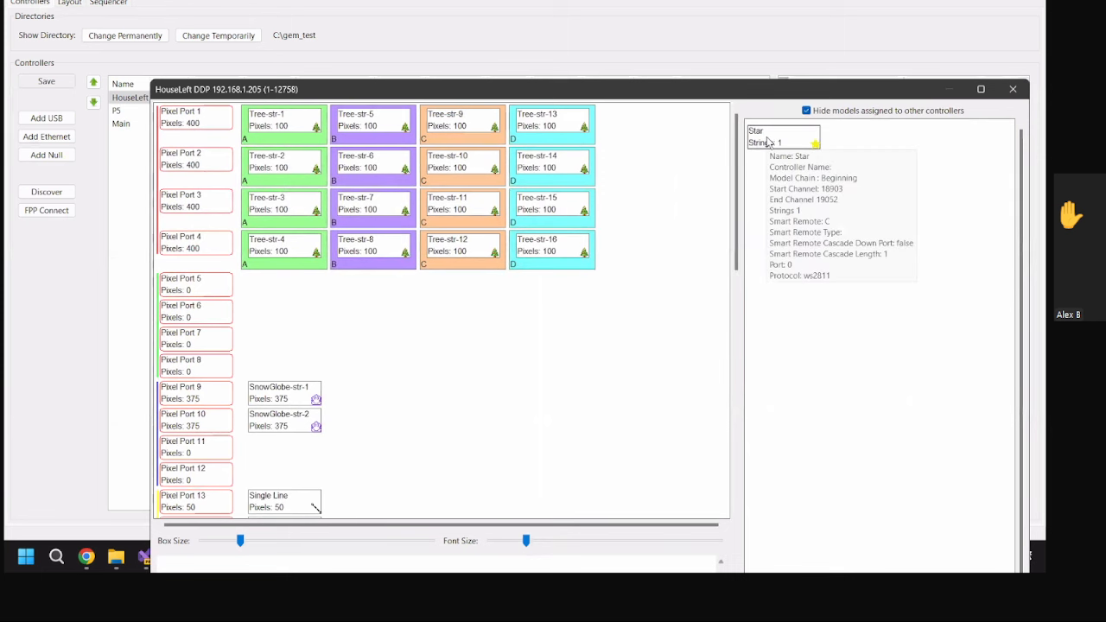
mouse_move(568, 256)
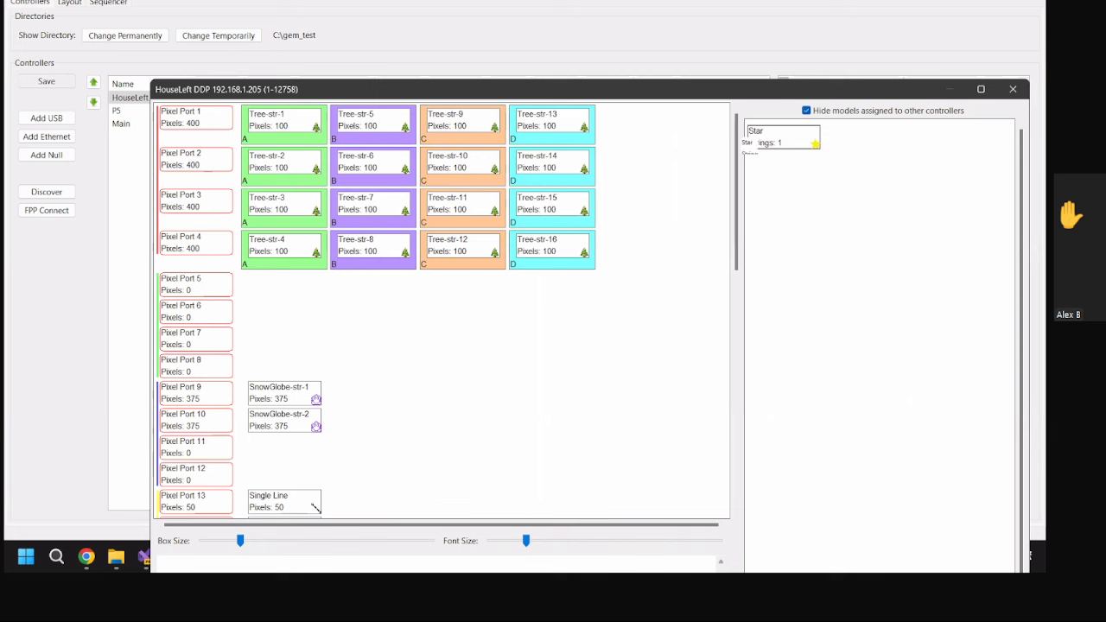
drag(749, 138, 637, 123)
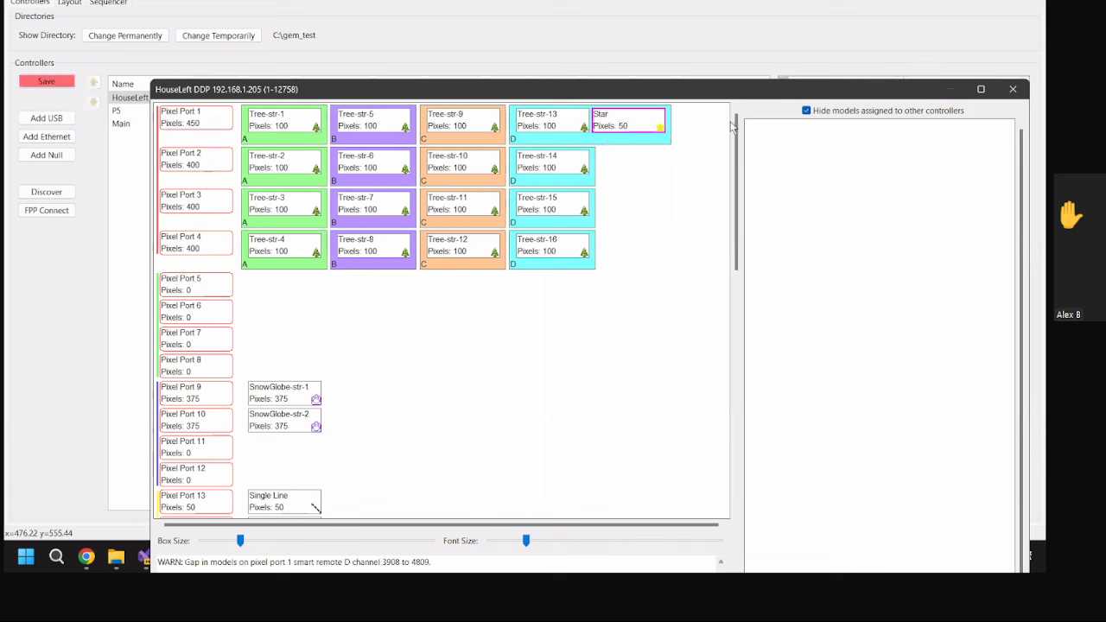
- Set the Star's smart remote to E and reposition the port layout window so its message area is in view
mouse_move(614, 127)
right_click(609, 127)
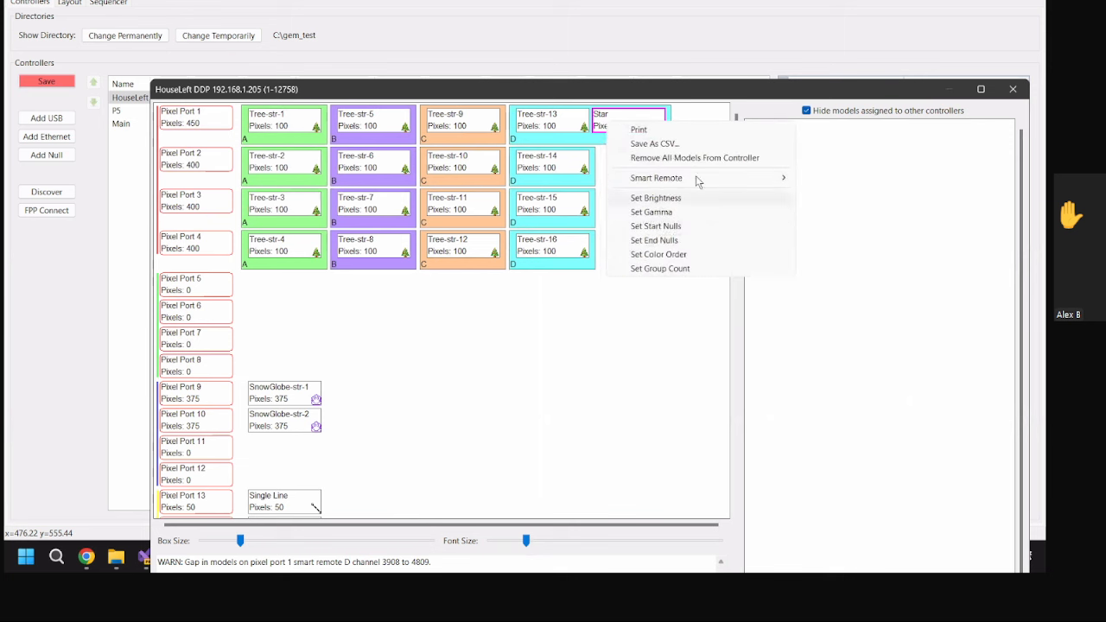
mouse_move(735, 179)
click(819, 249)
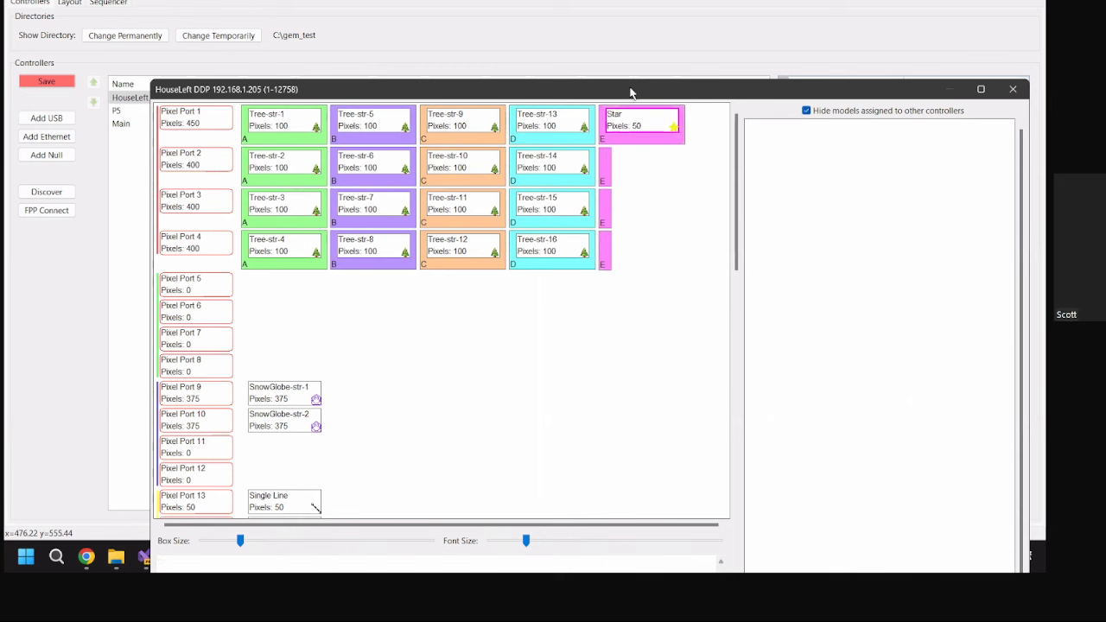
drag(630, 93, 633, 116)
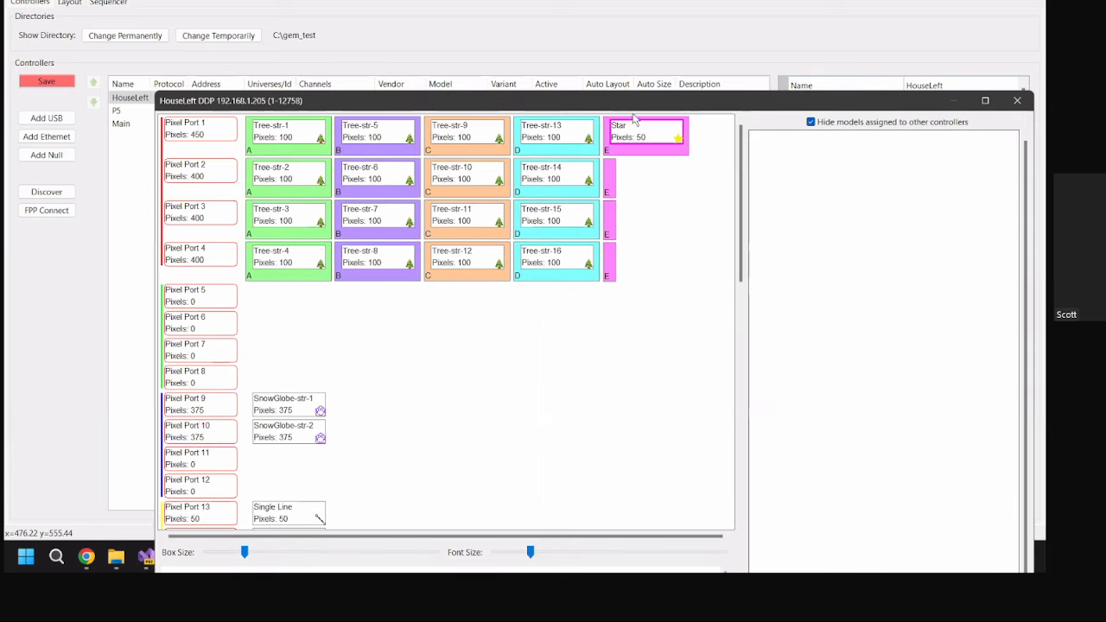
mouse_move(642, 136)
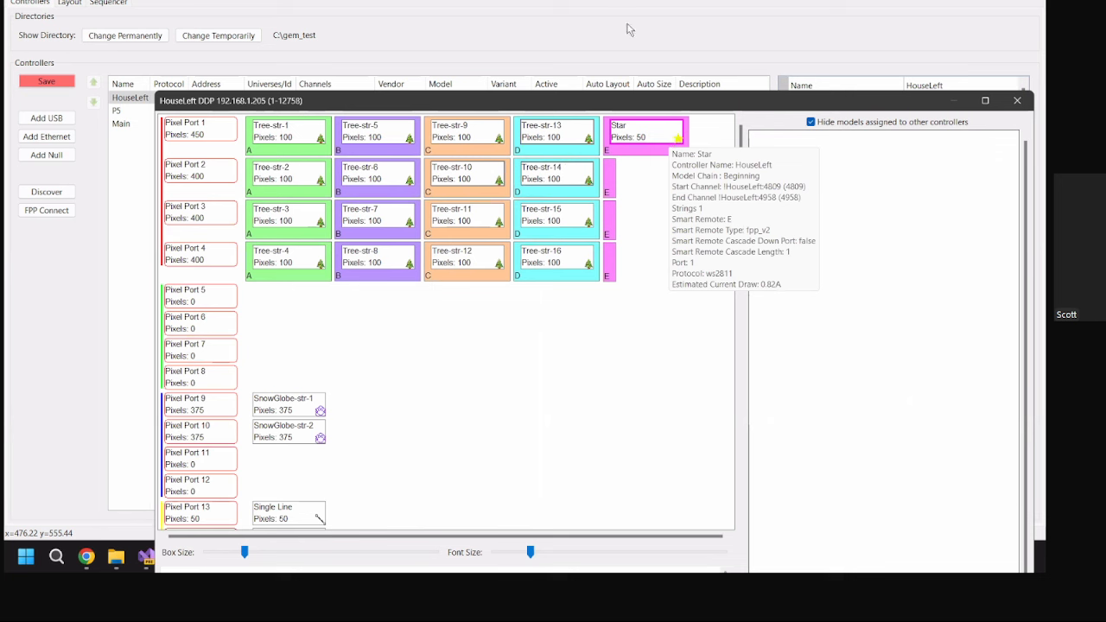
drag(658, 100, 628, 23)
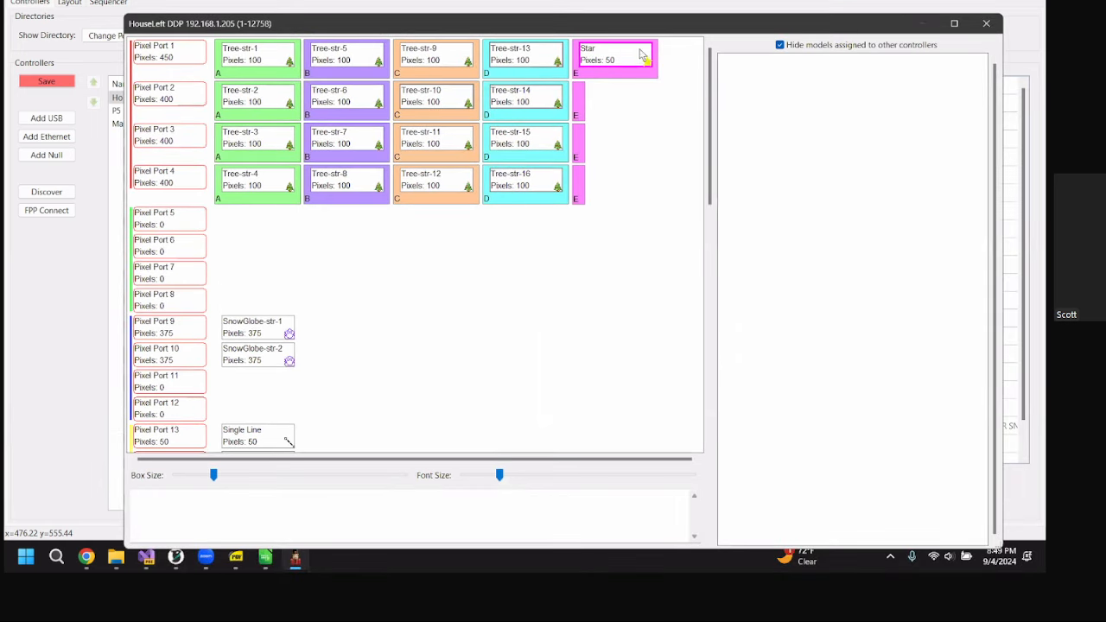
mouse_move(640, 57)
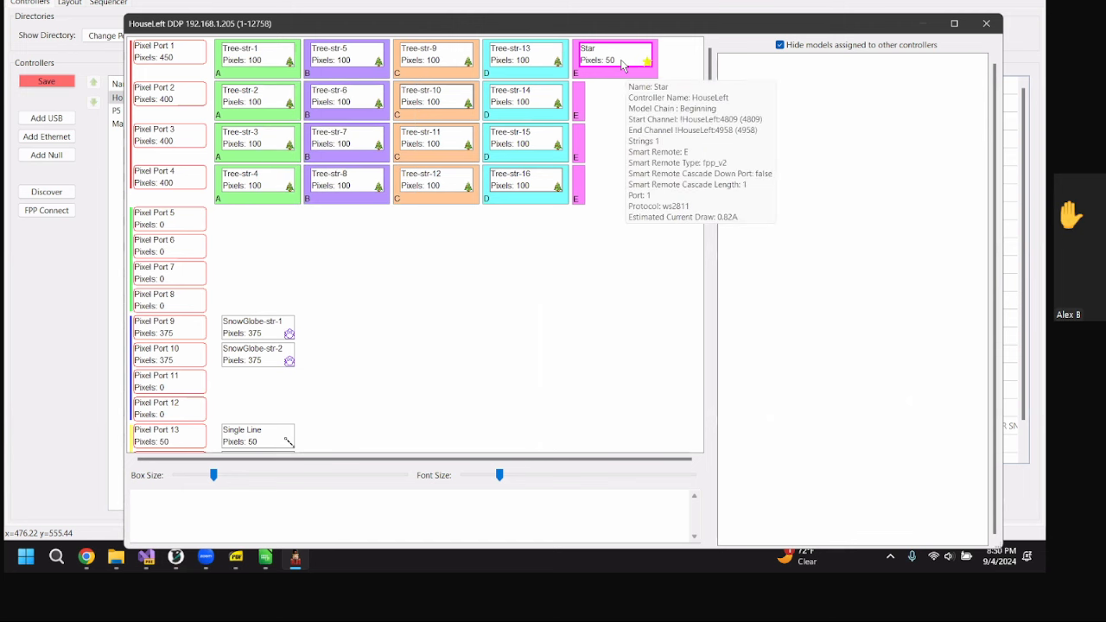
- Move the Star to pixel port 4 after Tree-str-16 and set its smart remote to E
drag(623, 66, 572, 180)
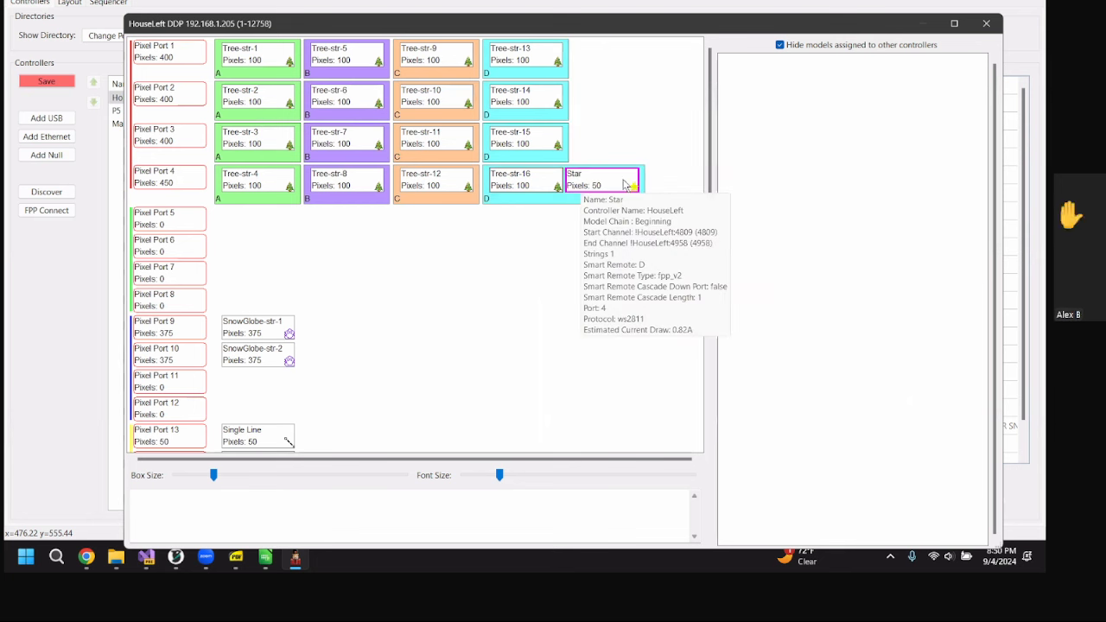
right_click(626, 184)
mouse_move(786, 239)
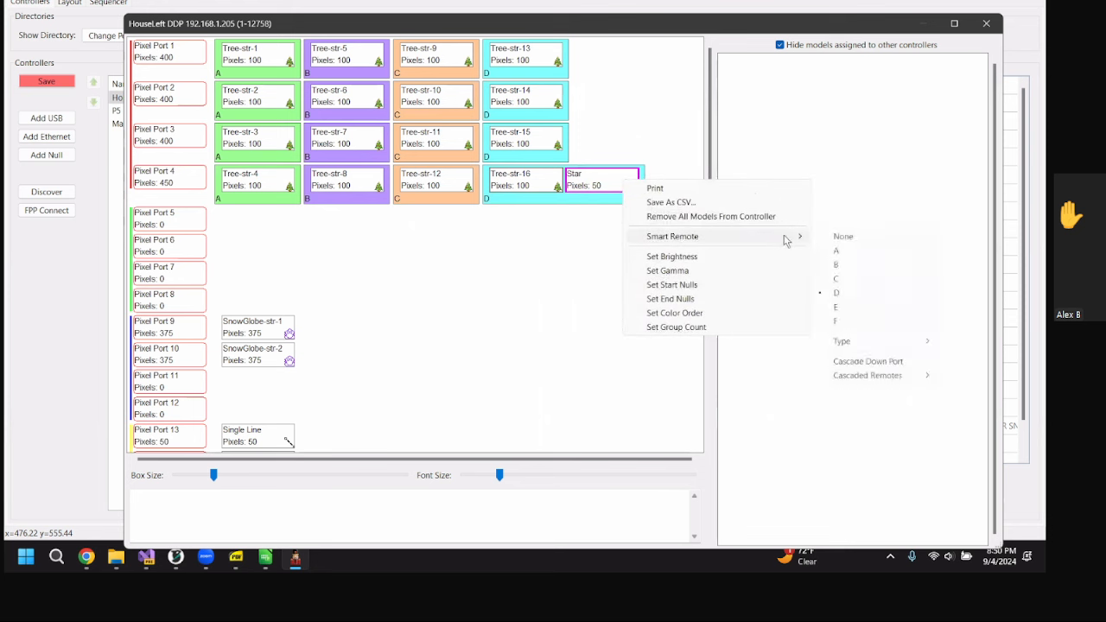
click(884, 309)
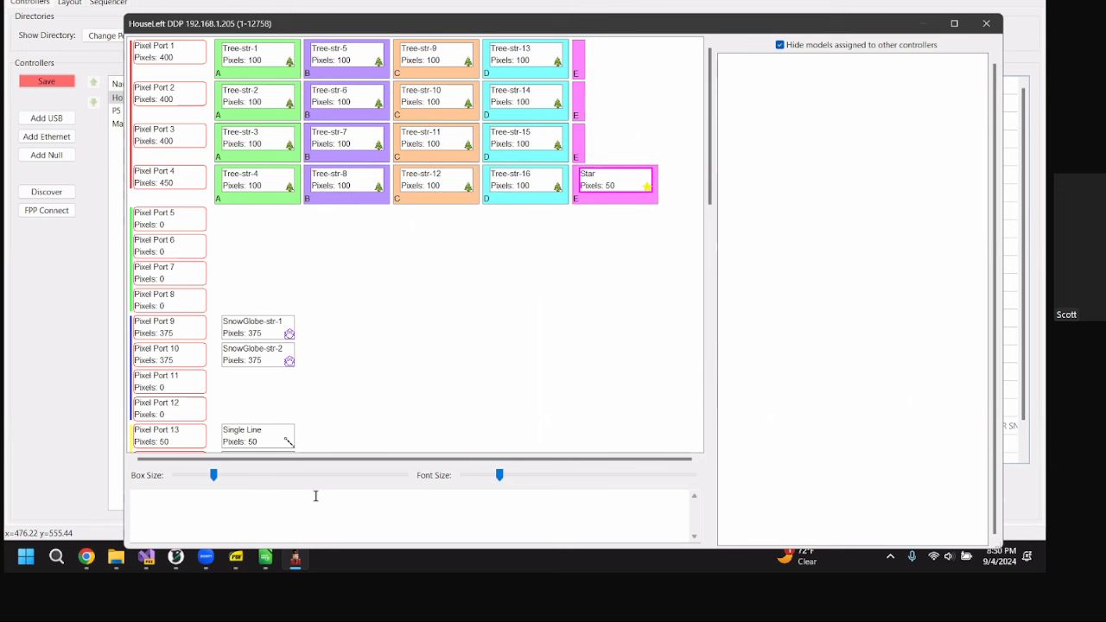
- Move the Star back to pixel port 1 after Tree-str-13 and reassign it to smart remote E
drag(618, 178, 558, 65)
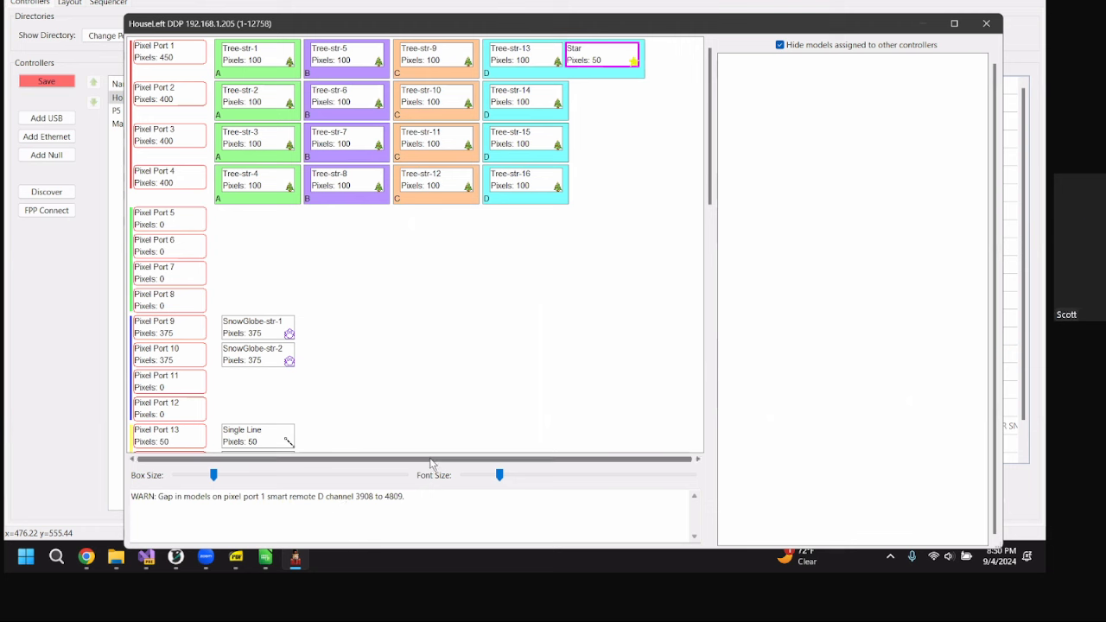
mouse_move(520, 64)
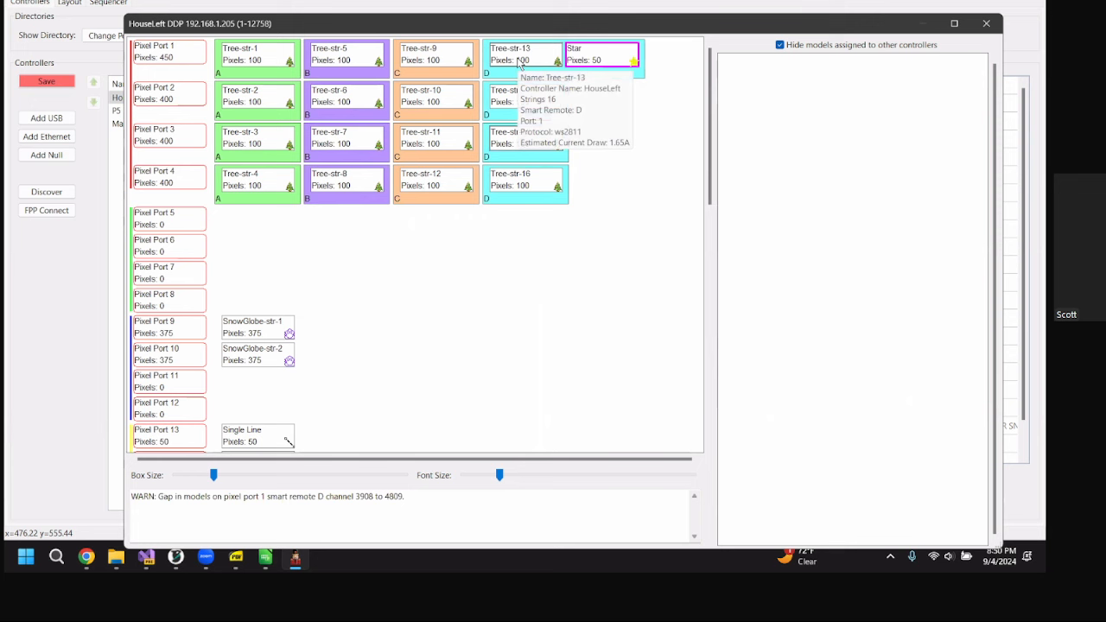
mouse_move(629, 71)
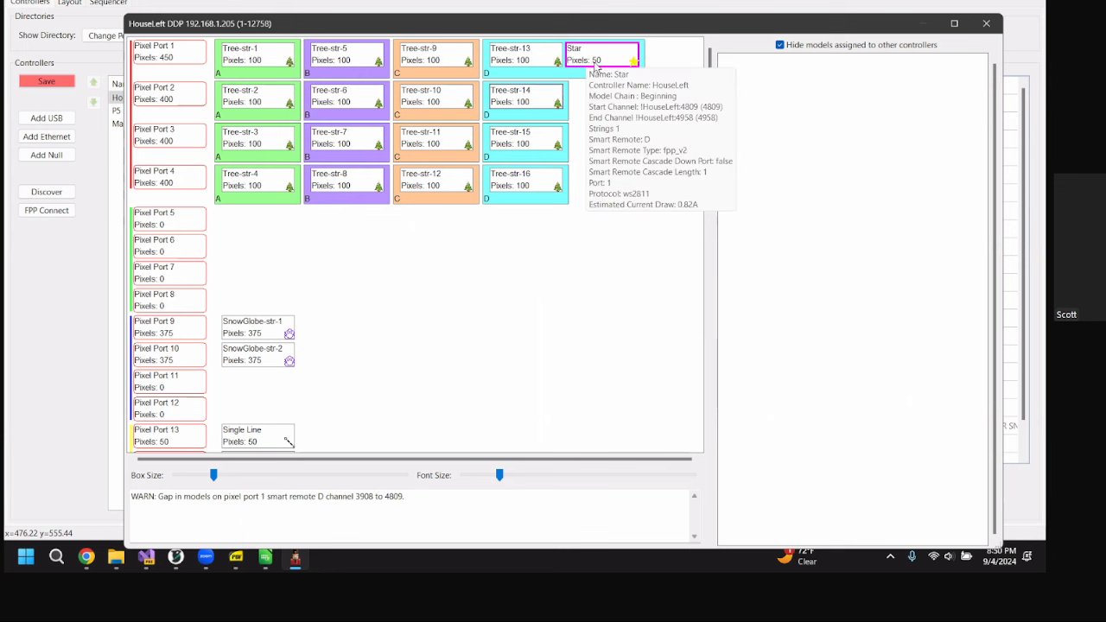
mouse_move(272, 62)
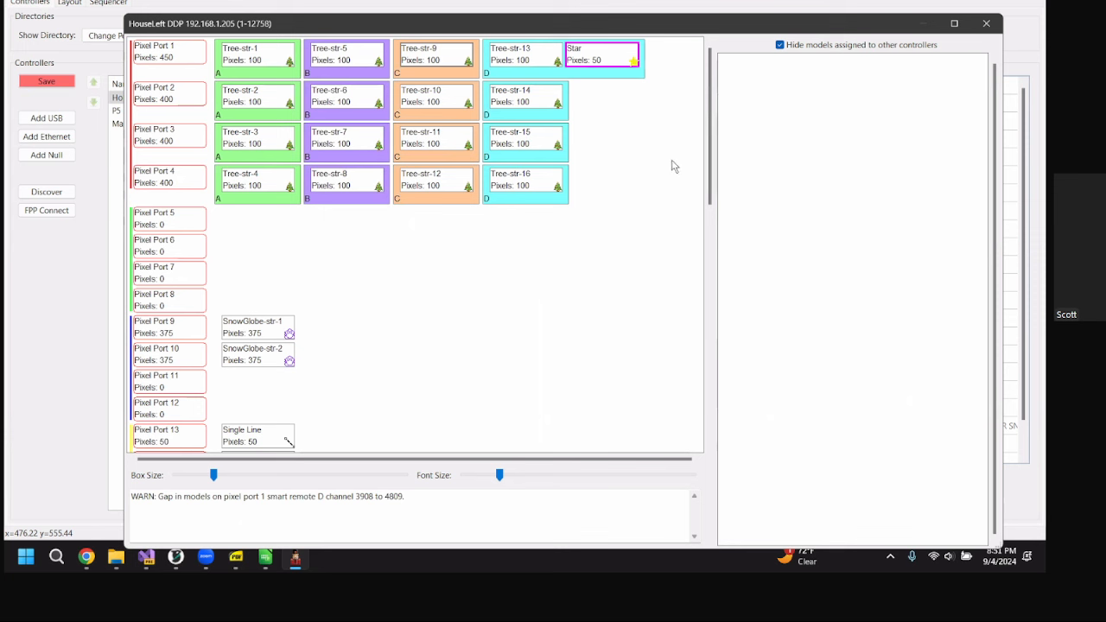
right_click(594, 60)
mouse_move(714, 117)
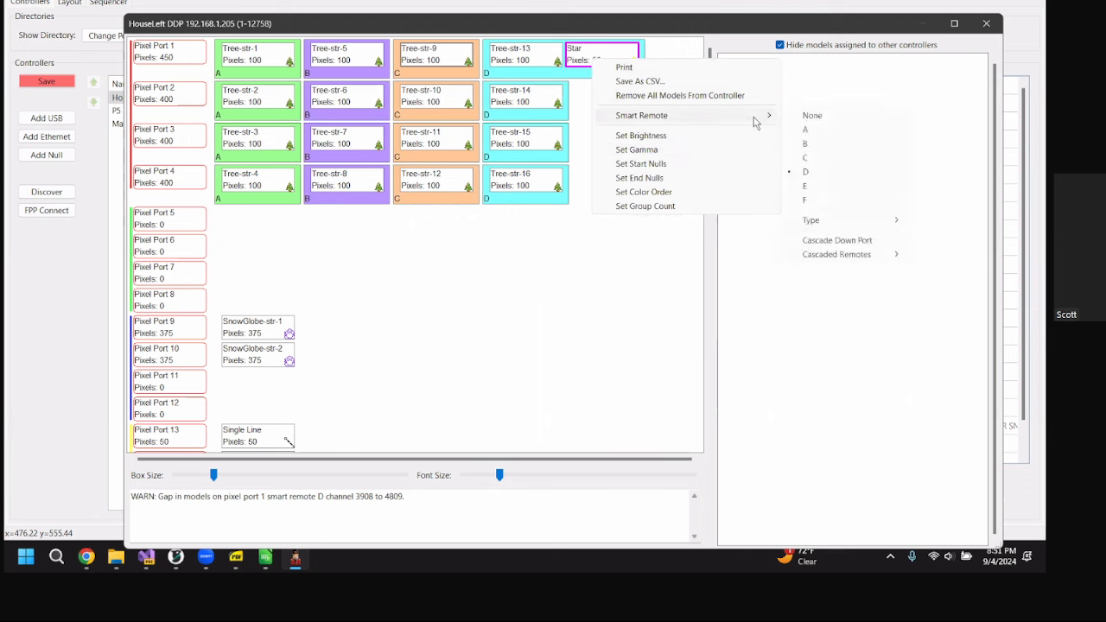
click(843, 189)
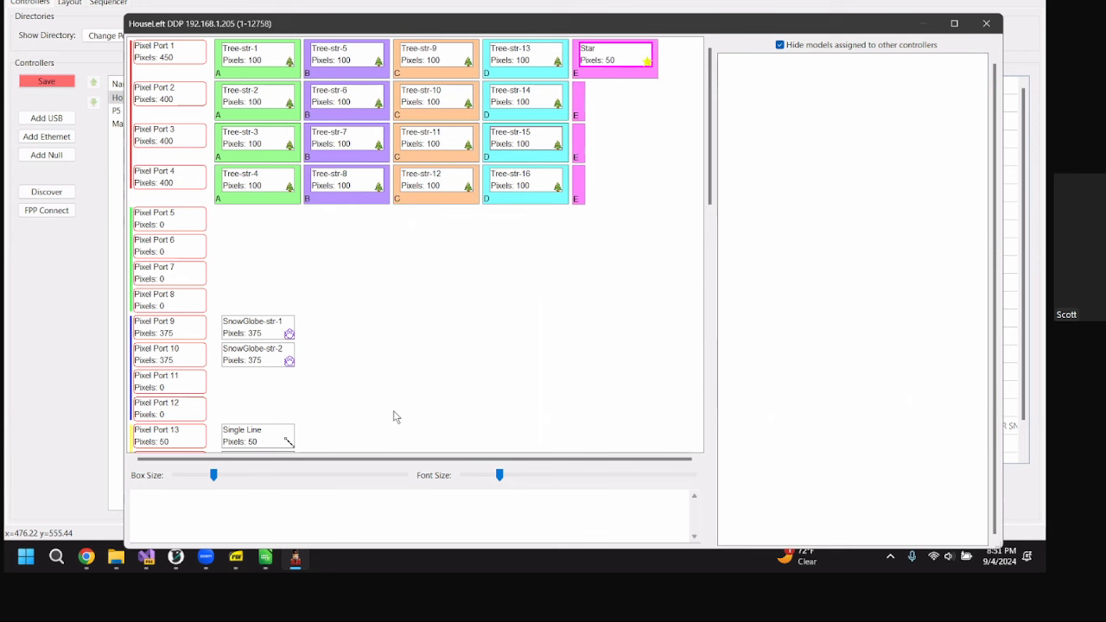